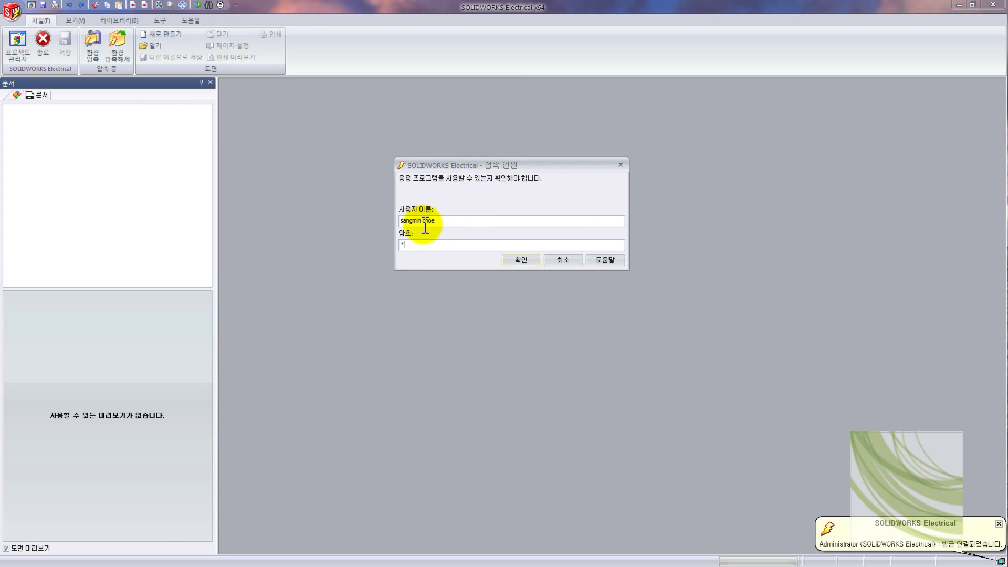
Step: Log in, open 2015_1st_Seminar_I, and reopen the project manager with 2015_1st_Seminar_II selected
{"action": "key", "text": "Return"}
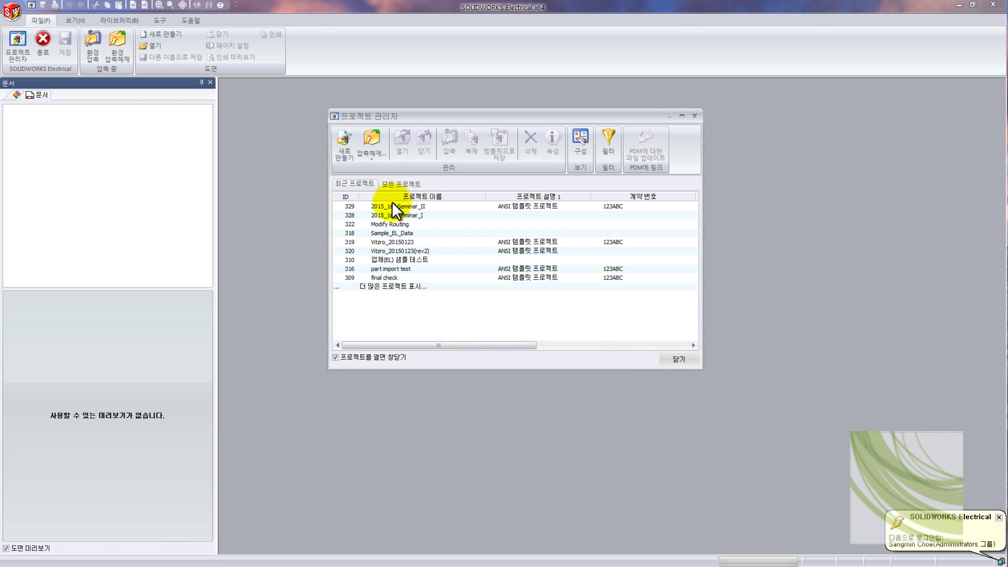
{"action": "left_click", "coordinate": [415, 217]}
{"action": "left_click", "coordinate": [402, 137]}
{"action": "left_click", "coordinate": [17, 44]}
{"action": "left_click", "coordinate": [404, 214]}
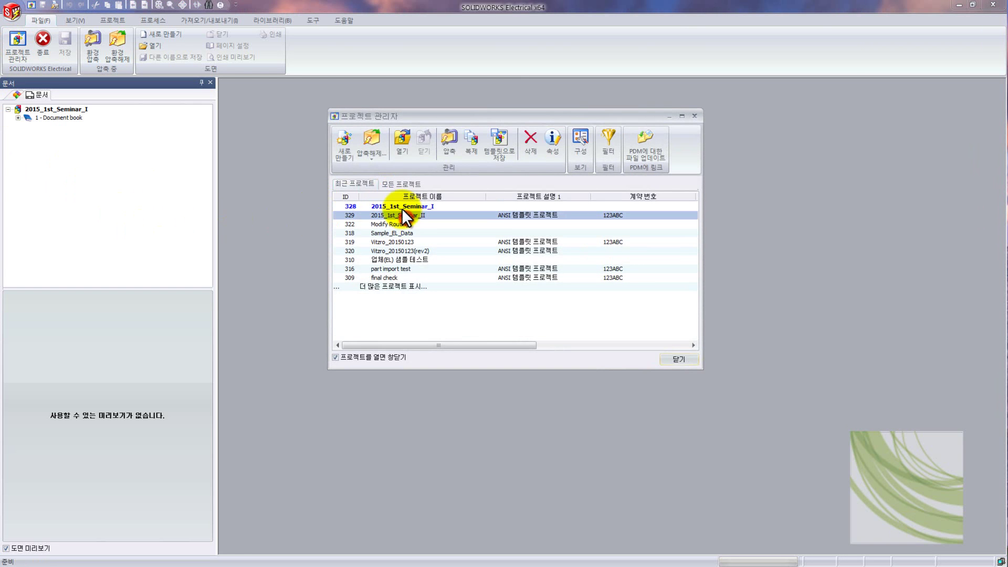
Step: Open 2015_1st_Seminar_II, then view and close the Excel export/import template manager
{"action": "left_click", "coordinate": [395, 144]}
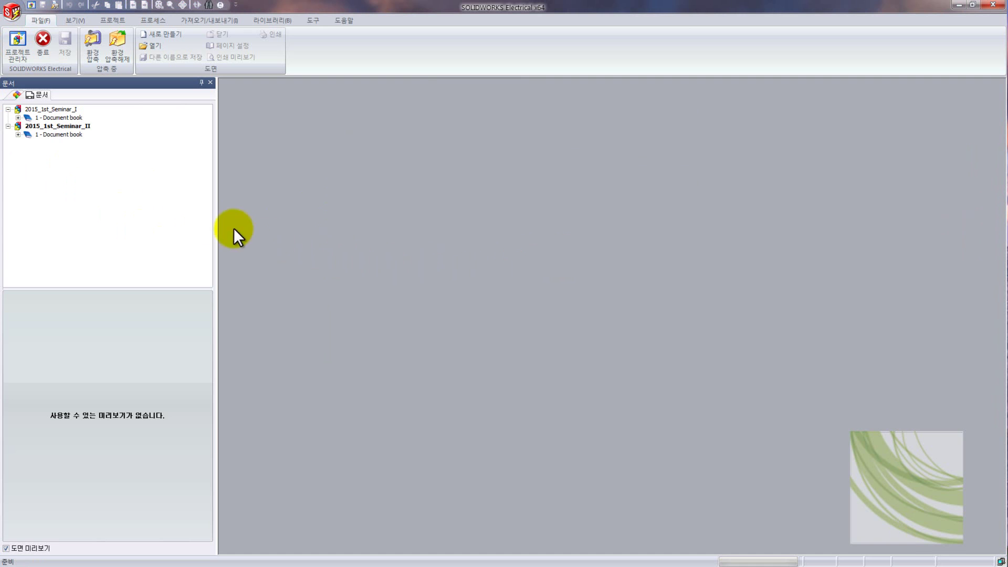
{"action": "left_click", "coordinate": [112, 23]}
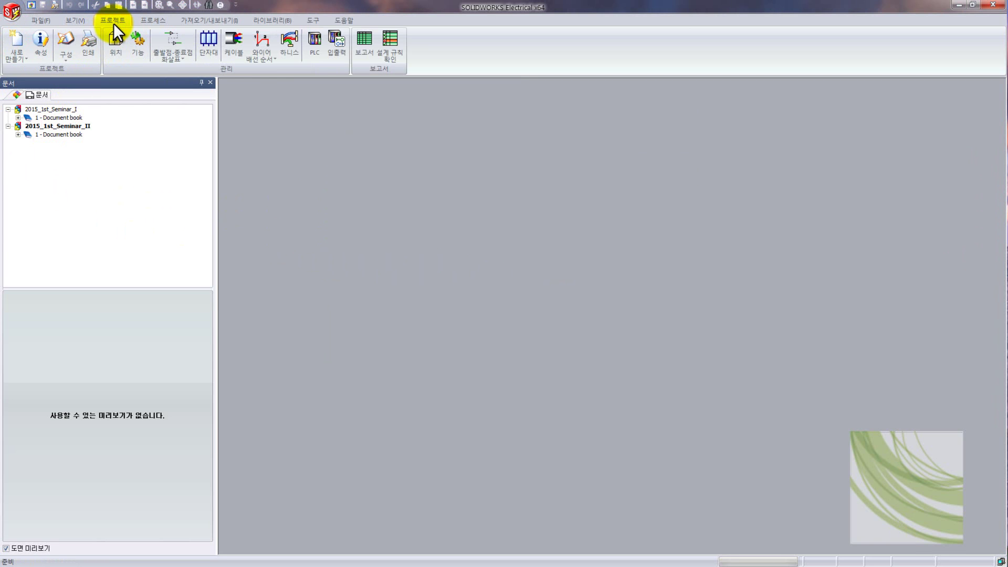
{"action": "left_click", "coordinate": [64, 55]}
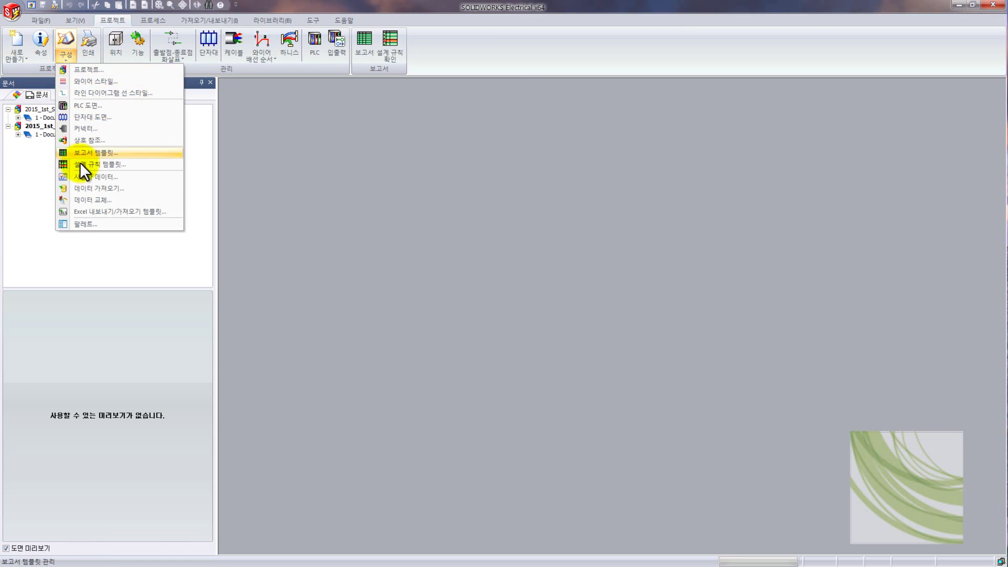
{"action": "left_click", "coordinate": [93, 211]}
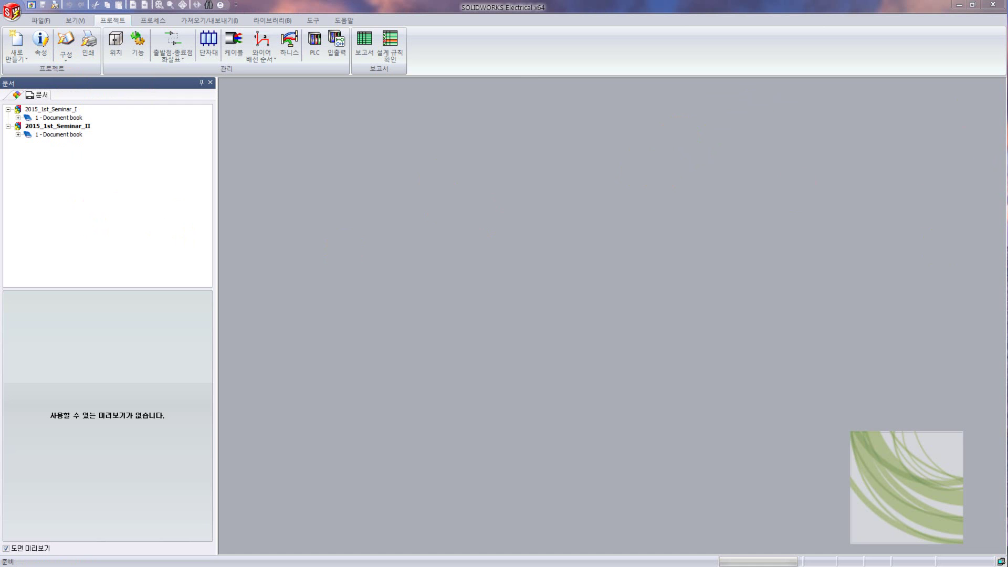
{"action": "left_click_drag", "start_coordinate": [964, 137], "coordinate": [471, 156]}
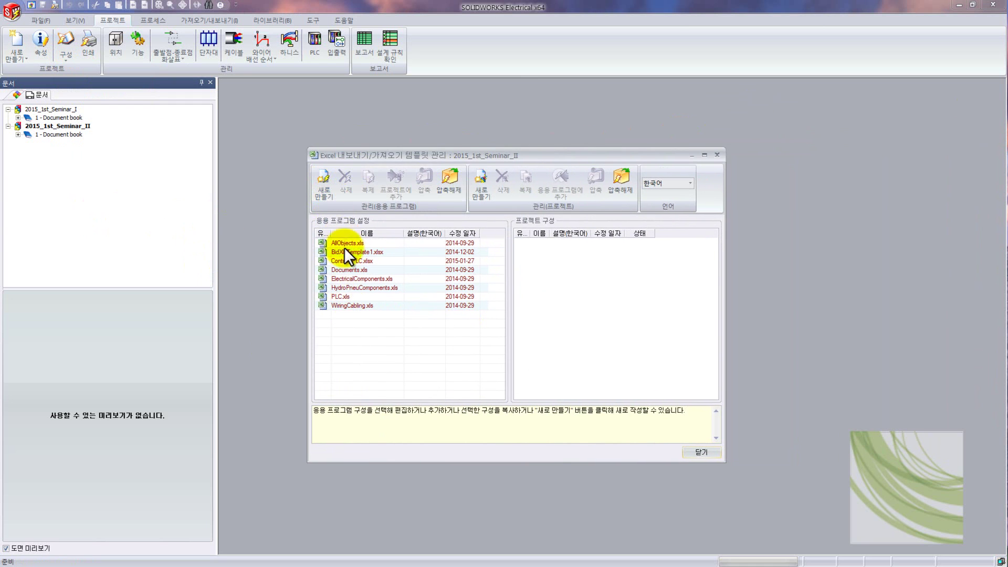
{"action": "left_click", "coordinate": [718, 155]}
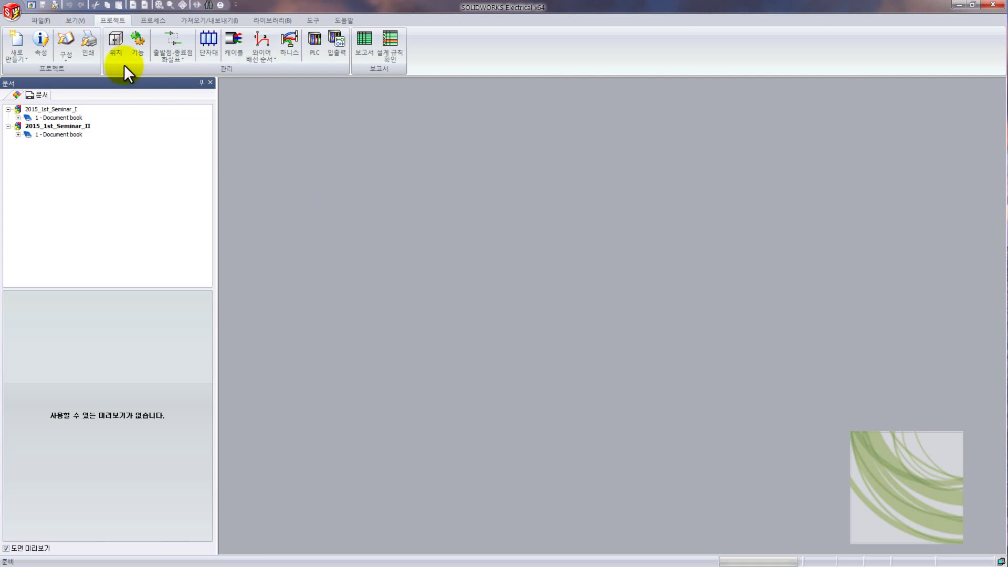
{"action": "left_click", "coordinate": [65, 58]}
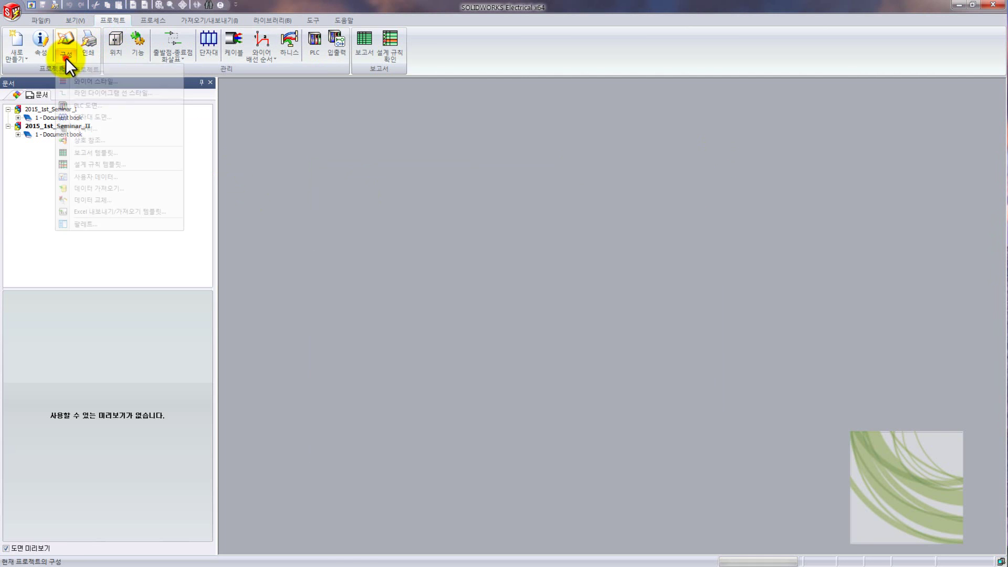
{"action": "left_click", "coordinate": [90, 82]}
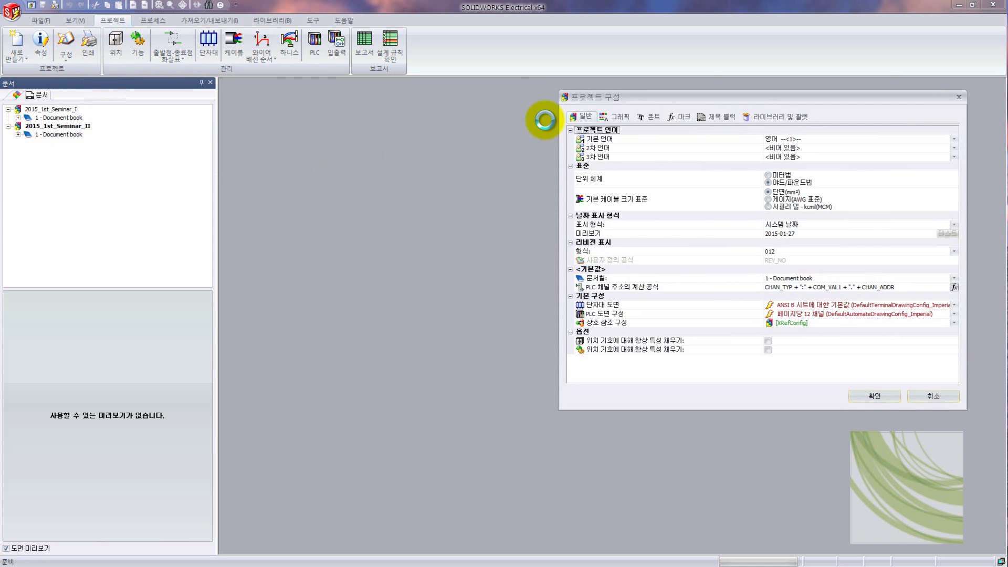
{"action": "left_click_drag", "start_coordinate": [630, 99], "coordinate": [407, 120]}
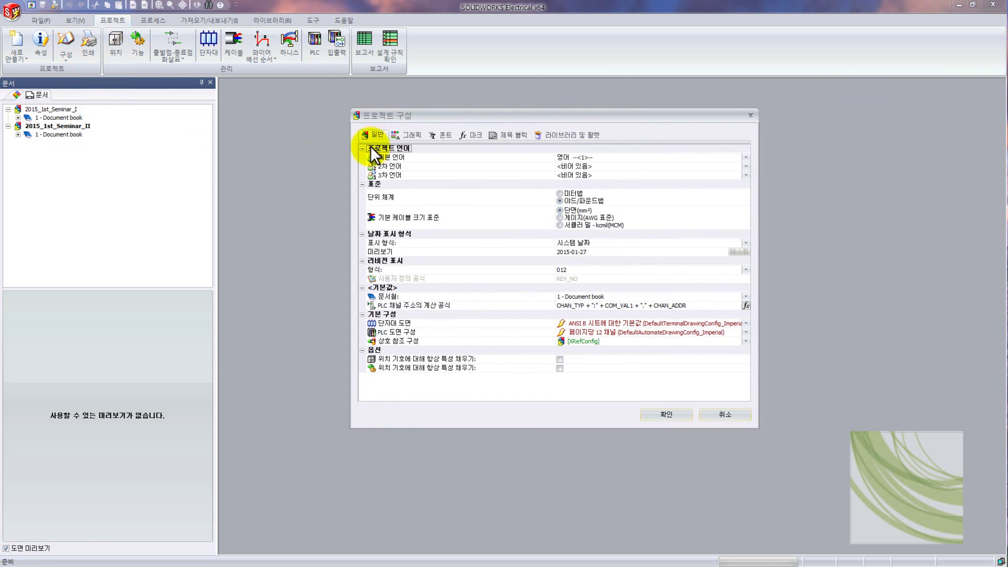
{"action": "left_click", "coordinate": [725, 412]}
{"action": "right_click", "coordinate": [56, 109]}
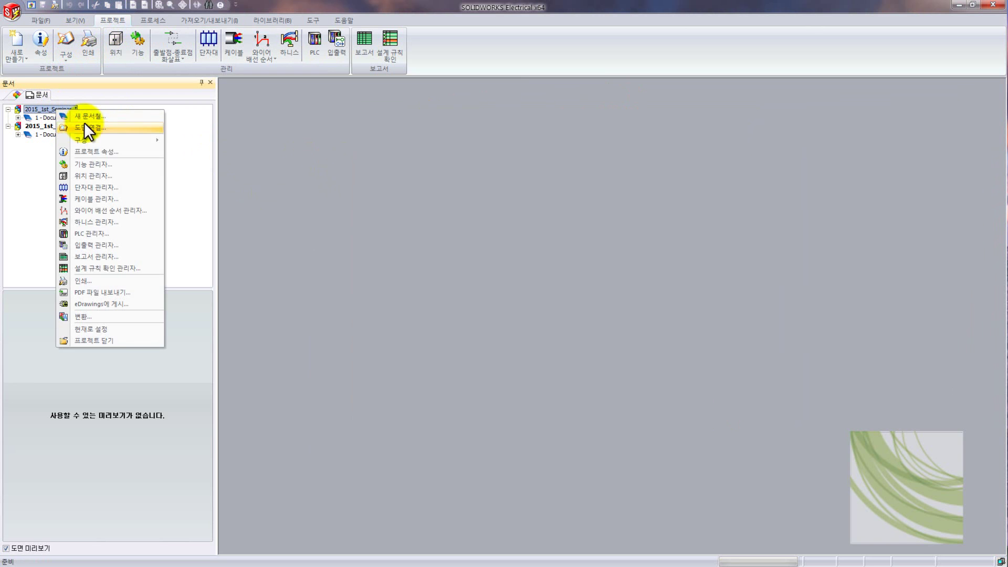
{"action": "left_click", "coordinate": [100, 151]}
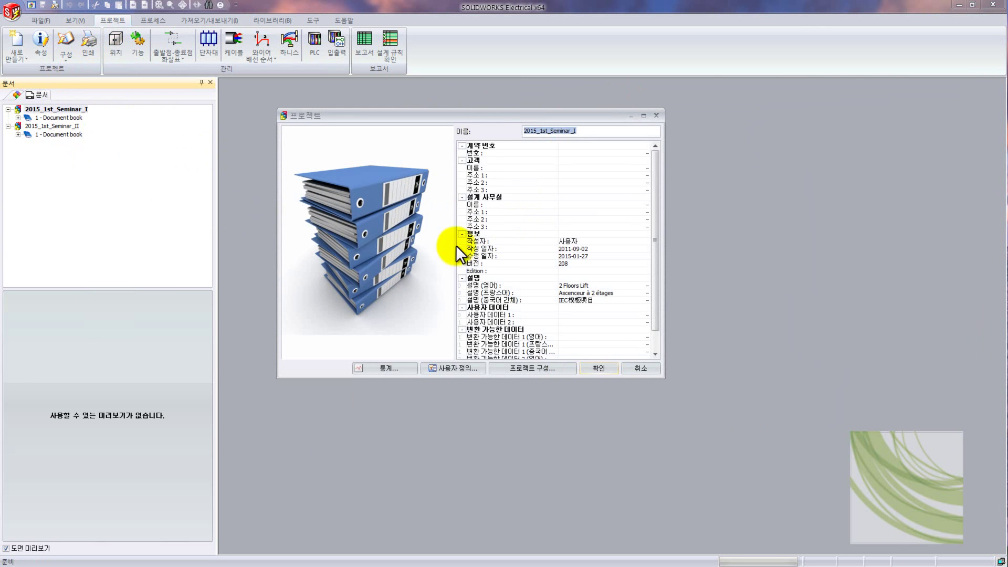
{"action": "scroll", "coordinate": [656, 160], "scroll_direction": "down", "scroll_amount": 1}
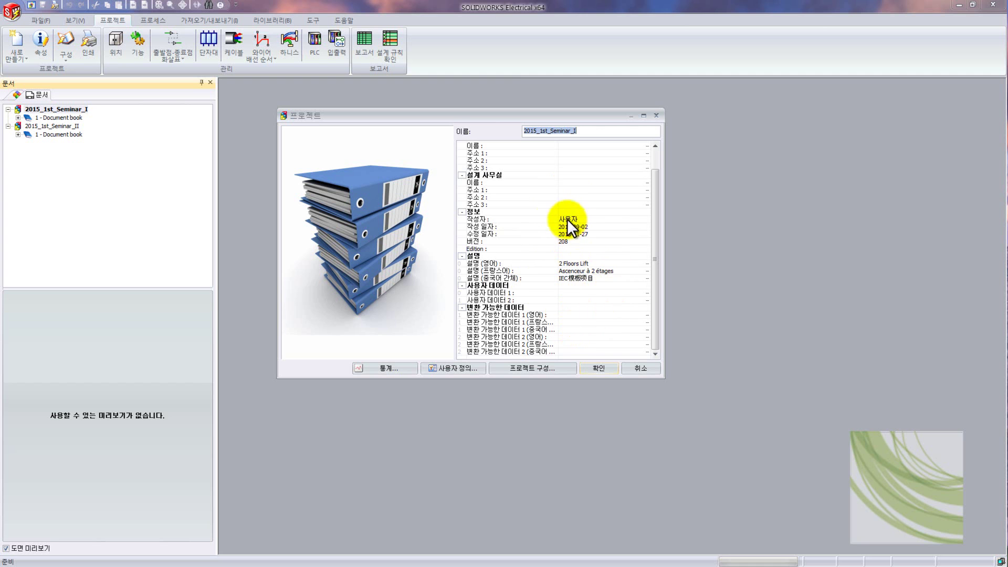
{"action": "left_click", "coordinate": [541, 370]}
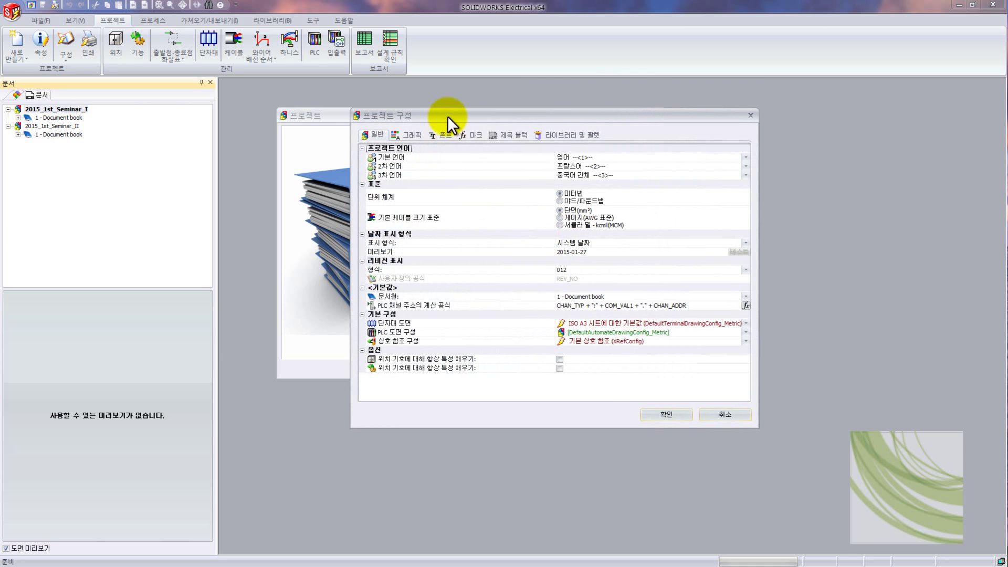
{"action": "left_click_drag", "start_coordinate": [447, 115], "coordinate": [430, 105]}
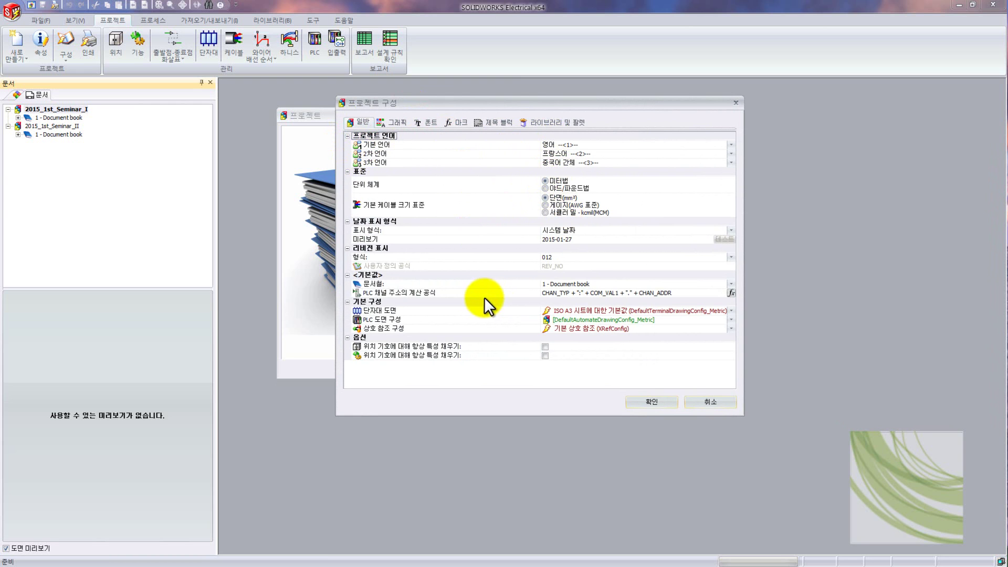
{"action": "left_click", "coordinate": [392, 123]}
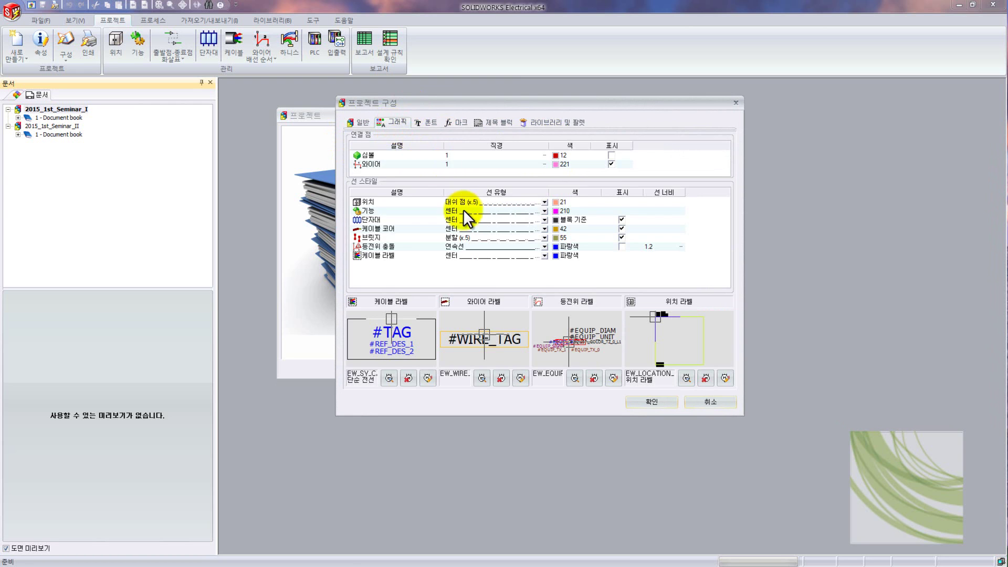
{"action": "left_click", "coordinate": [427, 122]}
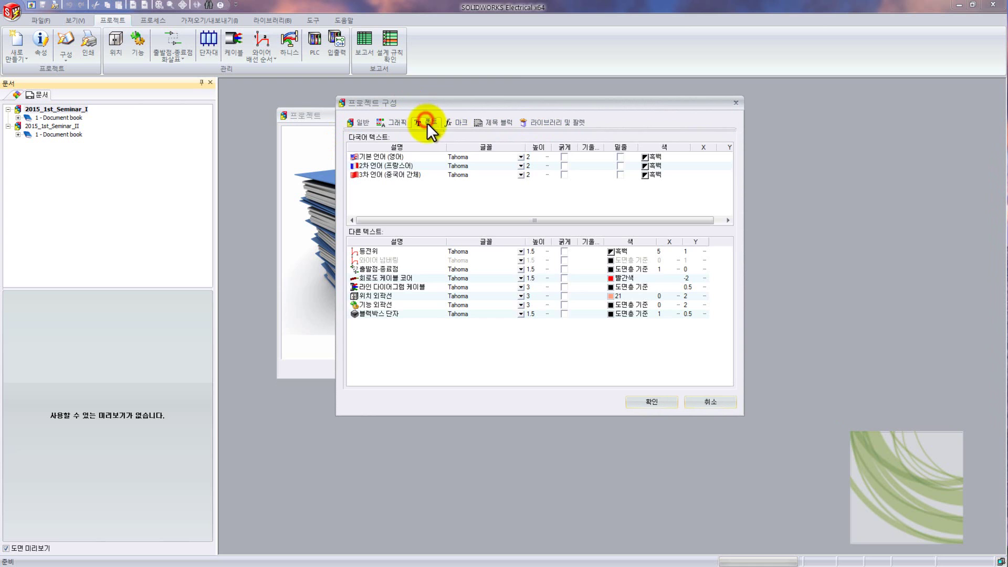
{"action": "left_click", "coordinate": [458, 124]}
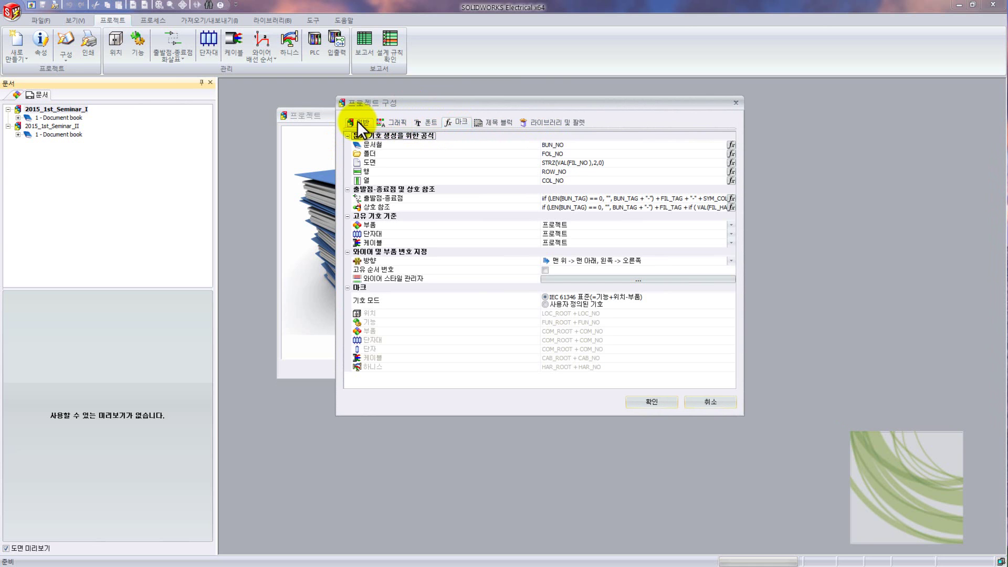
{"action": "left_click_drag", "start_coordinate": [433, 103], "coordinate": [686, 174]}
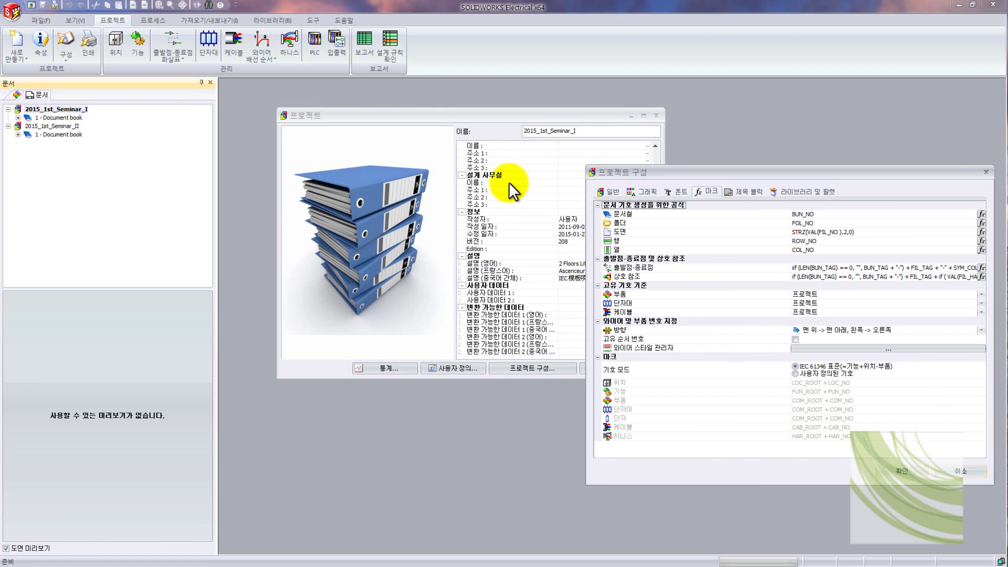
{"action": "left_click_drag", "start_coordinate": [629, 169], "coordinate": [570, 142]}
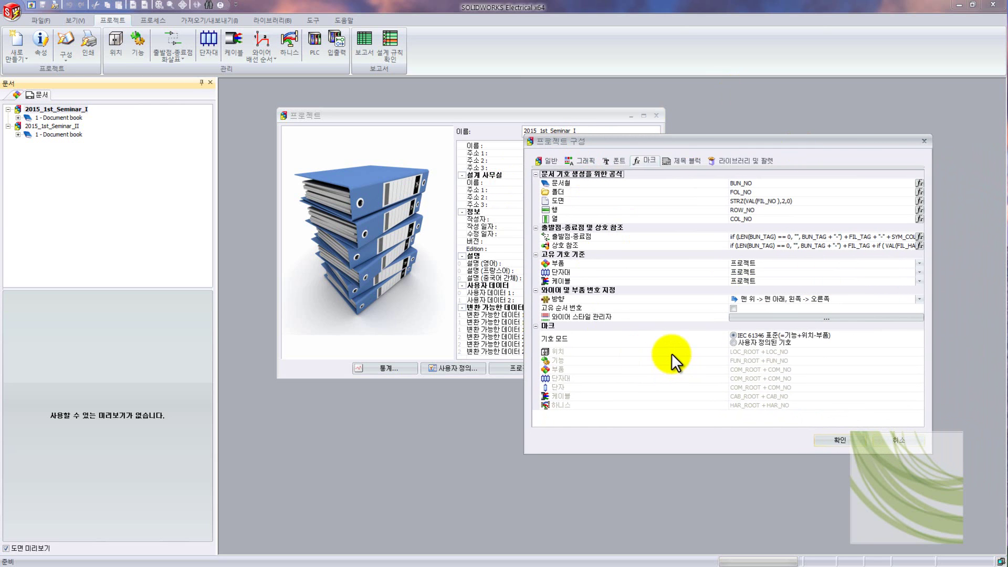
{"action": "left_click", "coordinate": [901, 440]}
{"action": "left_click", "coordinate": [656, 115]}
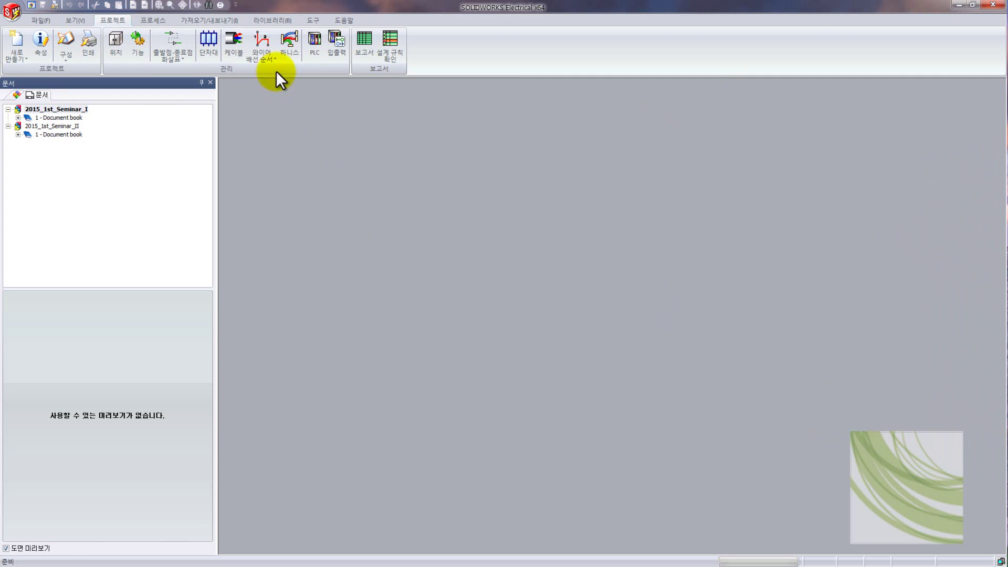
Step: Open User rights management from Tools > Interface configuration > Rights management
{"action": "left_click", "coordinate": [303, 21]}
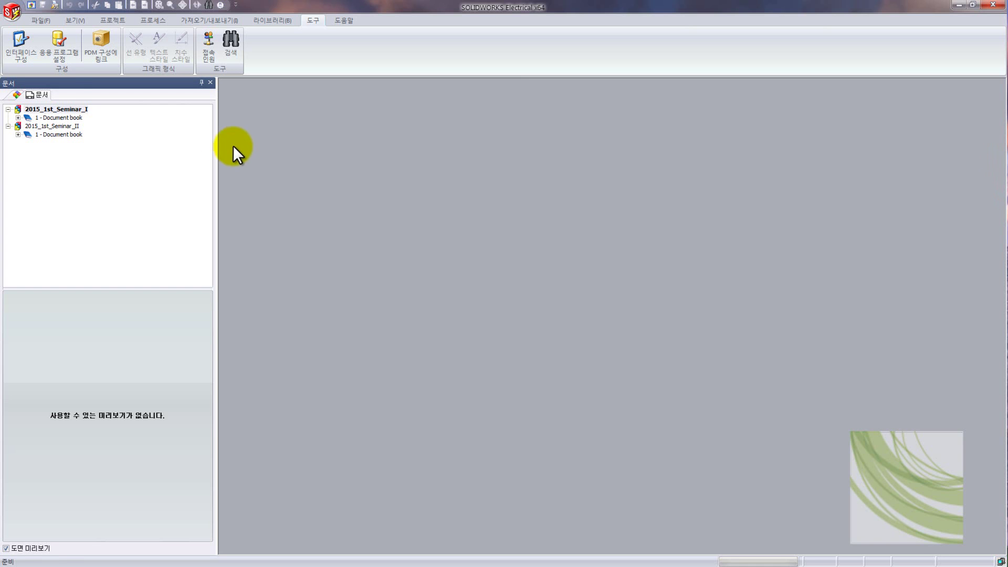
{"action": "left_click", "coordinate": [27, 47]}
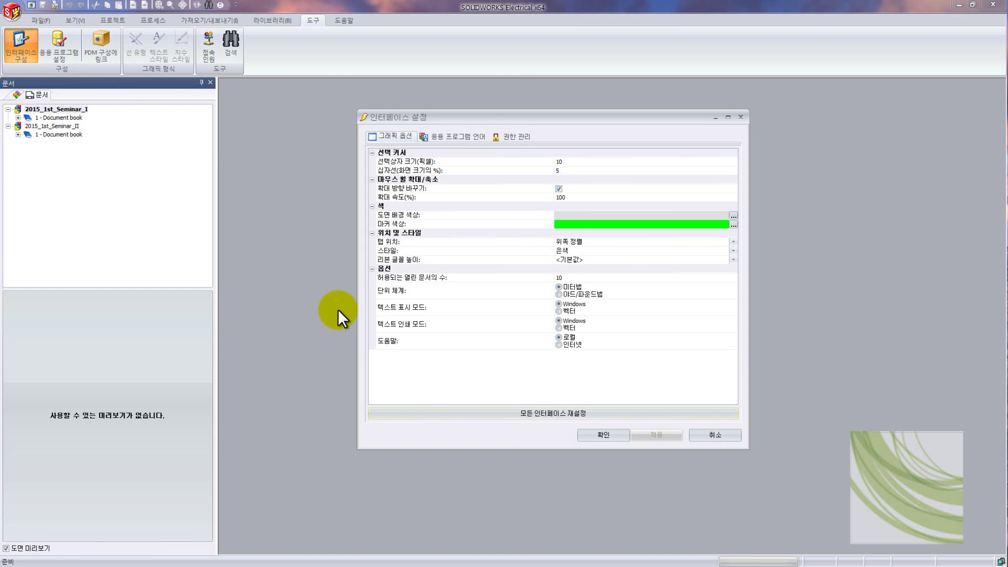
{"action": "left_click", "coordinate": [519, 137]}
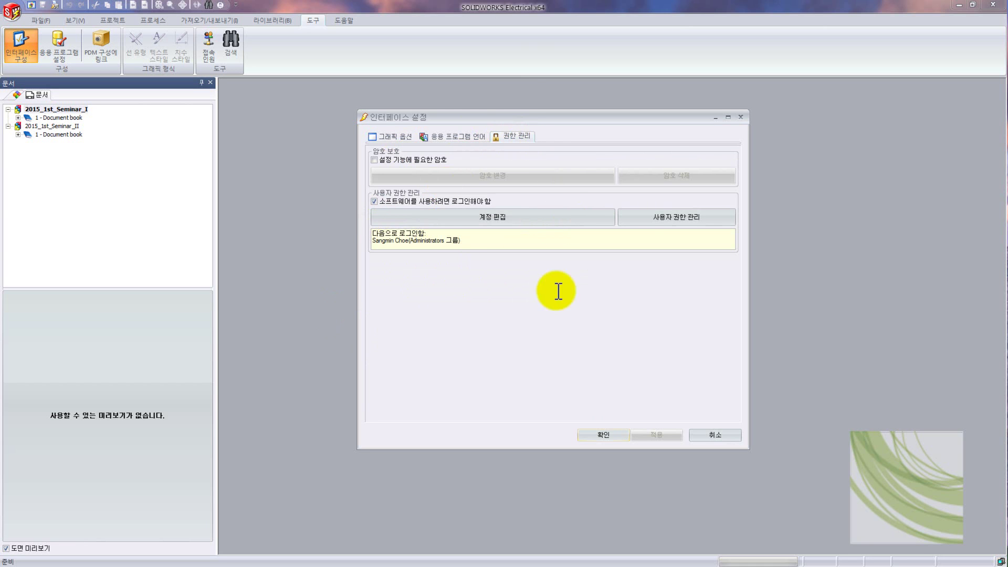
{"action": "left_click", "coordinate": [648, 218]}
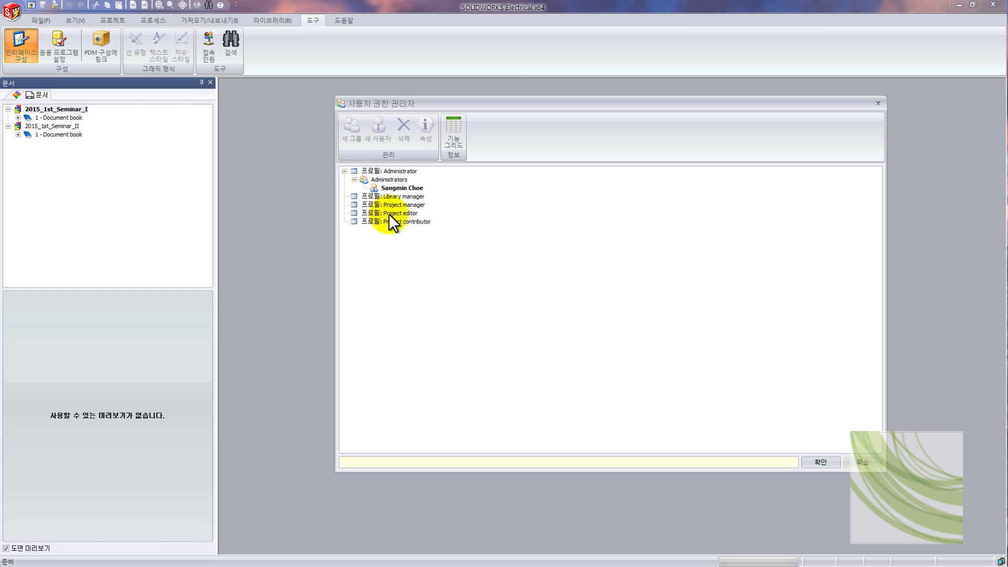
Step: Review the permission grid for all profiles, then close it and the user rights manager
{"action": "left_click", "coordinate": [456, 133]}
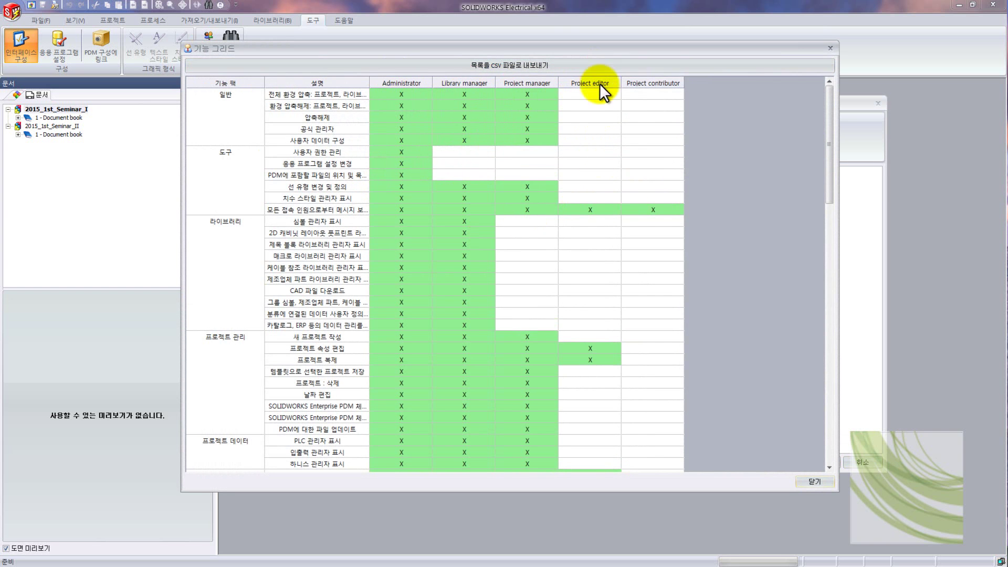
{"action": "left_click_drag", "start_coordinate": [830, 124], "coordinate": [823, 418]}
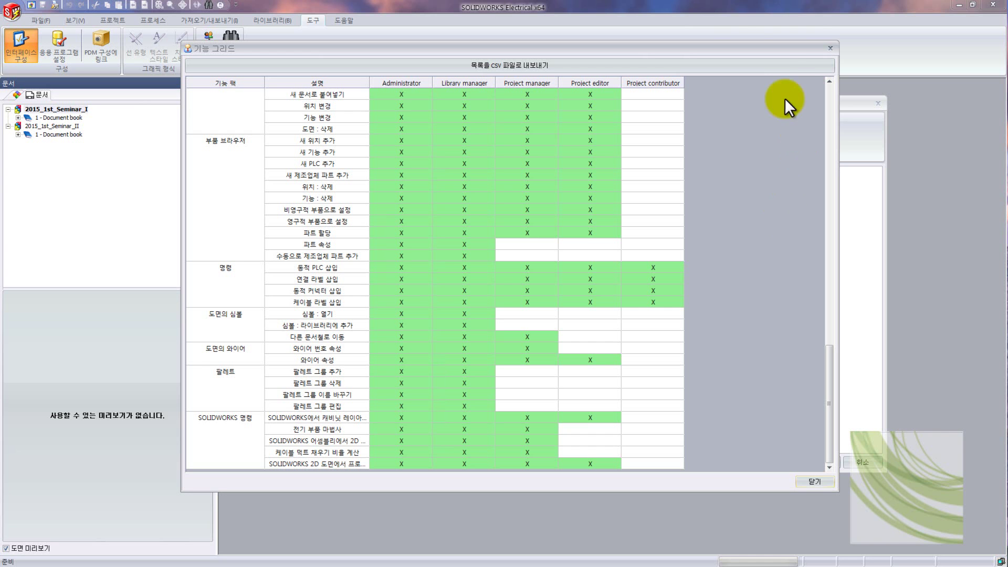
{"action": "left_click", "coordinate": [831, 48]}
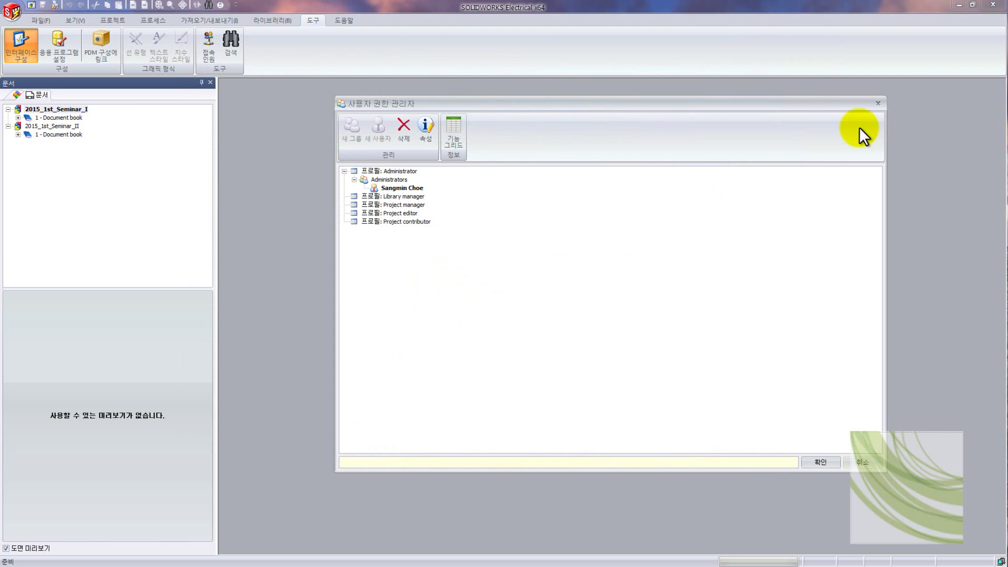
{"action": "left_click", "coordinate": [879, 101]}
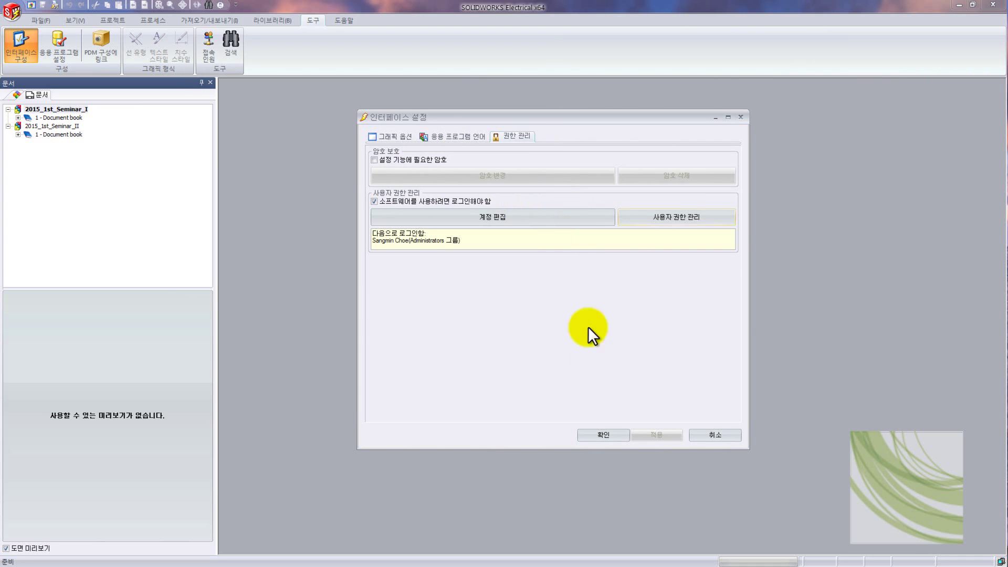
Step: Cancel the interface settings and open 03 - Foamed Harness from 2015_1st_Seminar_II's document book
{"action": "left_click", "coordinate": [705, 435]}
{"action": "left_click", "coordinate": [45, 133]}
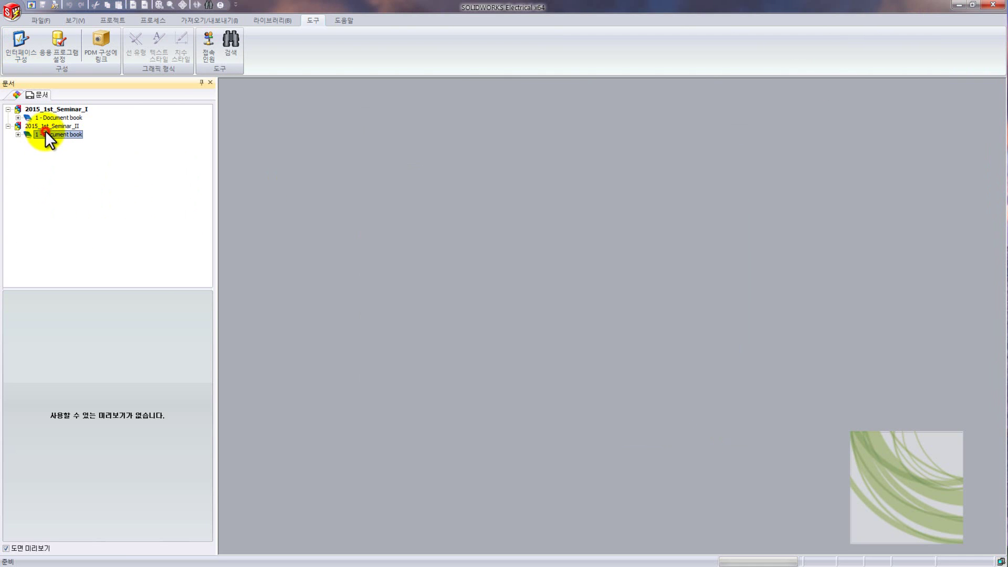
{"action": "left_click", "coordinate": [18, 134]}
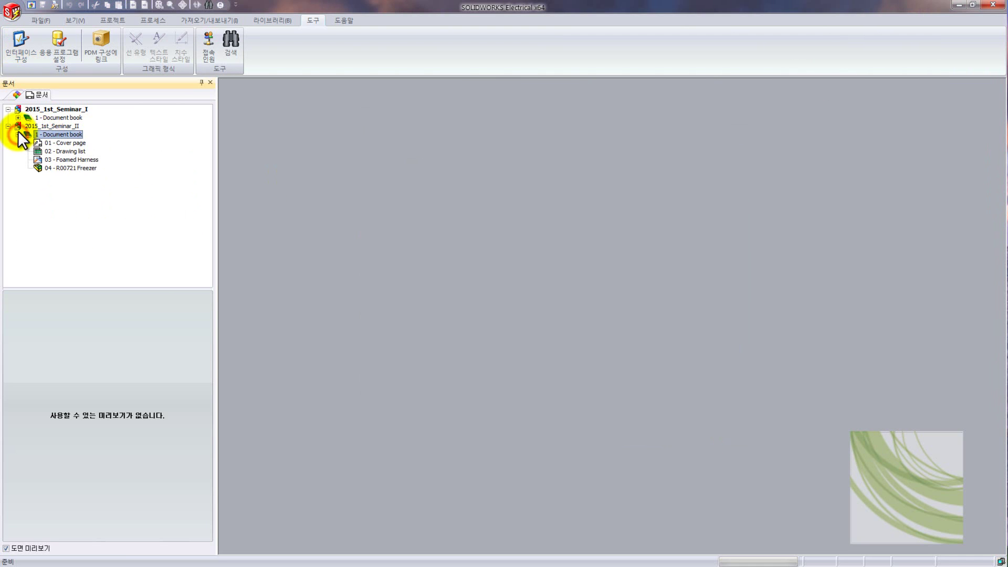
{"action": "double_click", "coordinate": [66, 159]}
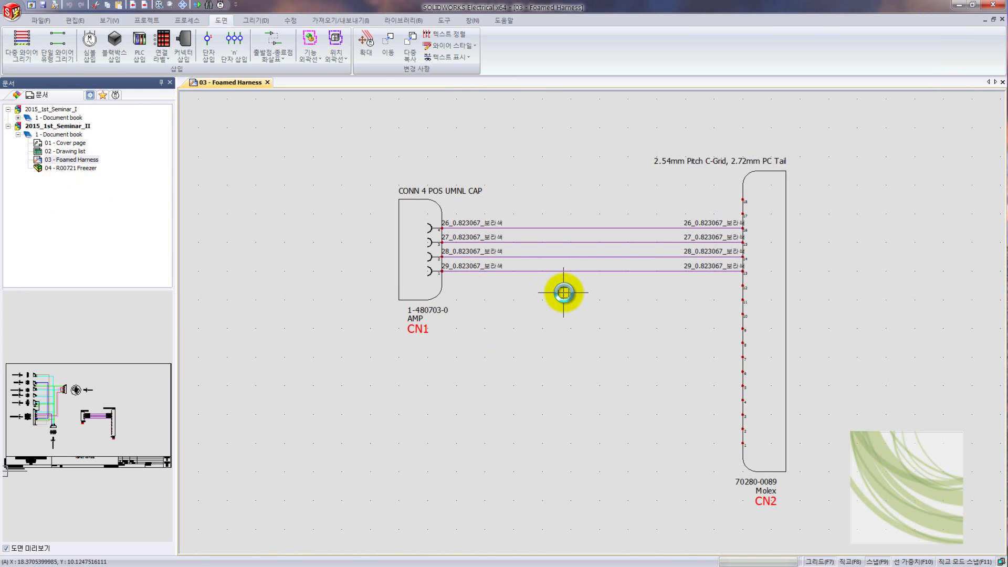
Step: Delete connectors CN1 and CN2 together with their four wires
{"action": "scroll", "coordinate": [532, 321], "scroll_direction": "down", "scroll_amount": 1}
{"action": "scroll", "coordinate": [516, 338], "scroll_direction": "down", "scroll_amount": 2}
{"action": "scroll", "coordinate": [515, 343], "scroll_direction": "down", "scroll_amount": 1}
{"action": "scroll", "coordinate": [462, 236], "scroll_direction": "up", "scroll_amount": 1}
{"action": "left_click", "coordinate": [490, 230]}
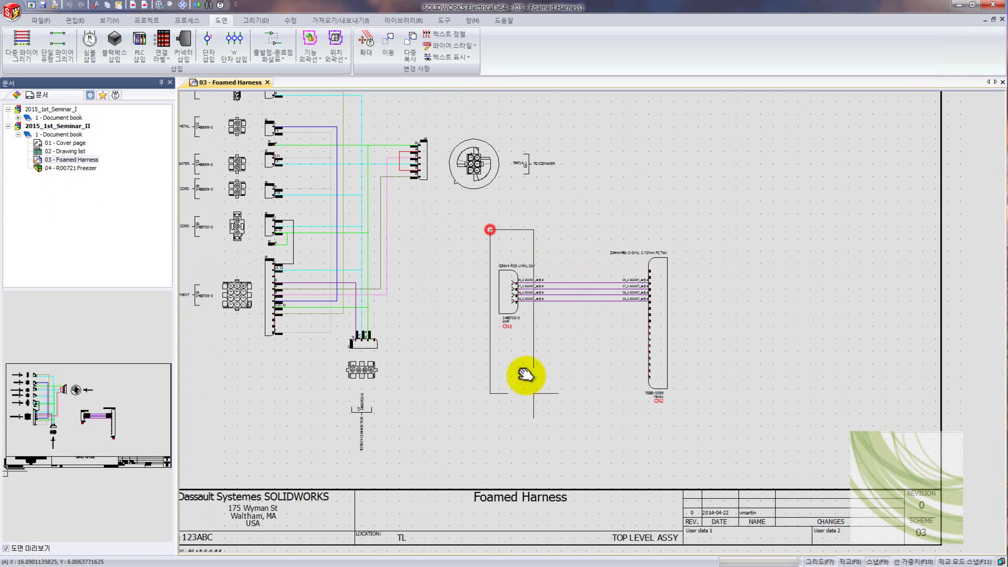
{"action": "left_click", "coordinate": [705, 416]}
{"action": "key", "text": "Delete"}
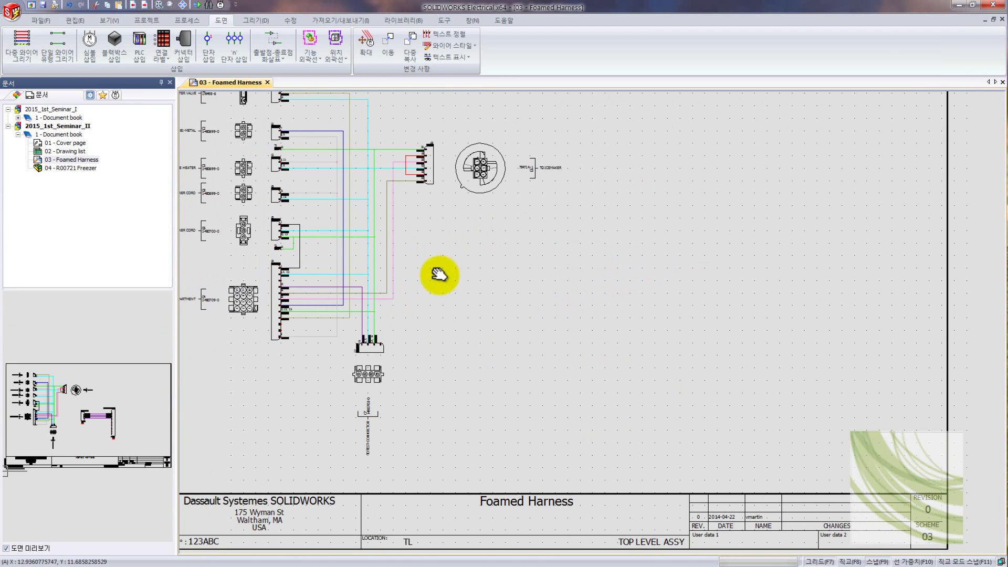
{"action": "scroll", "coordinate": [434, 254], "scroll_direction": "up", "scroll_amount": 3}
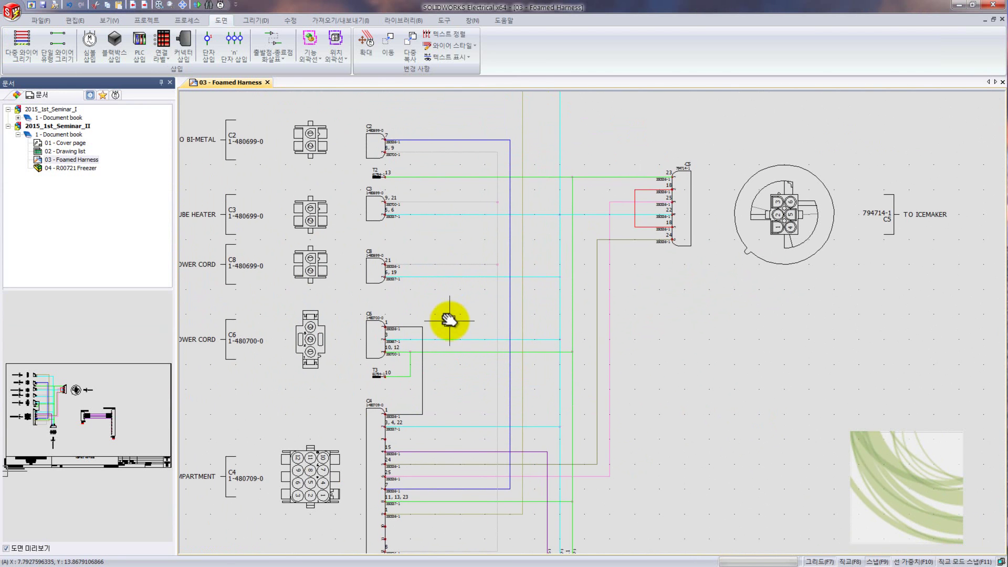
{"action": "scroll", "coordinate": [443, 227], "scroll_direction": "up", "scroll_amount": 2}
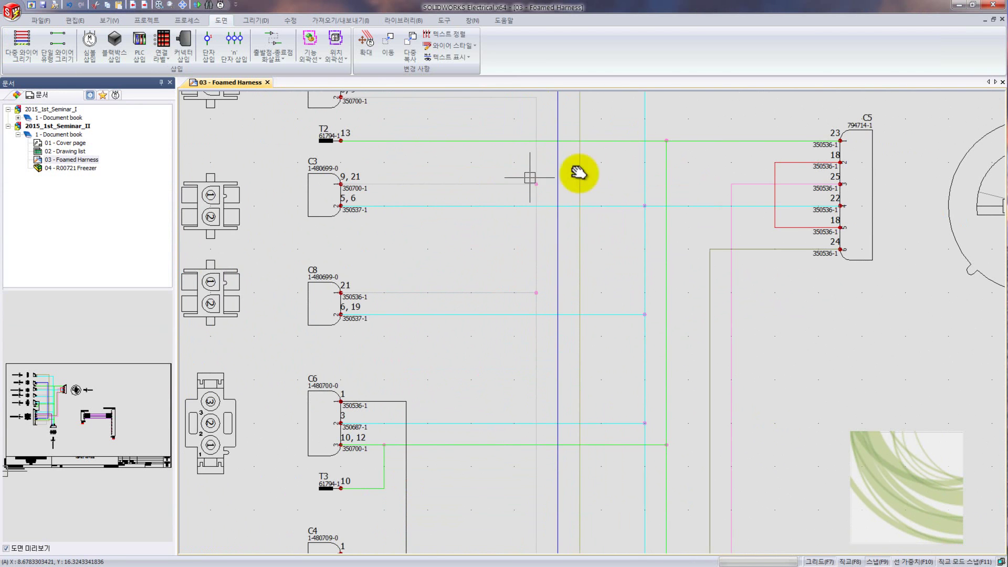
{"action": "scroll", "coordinate": [614, 293], "scroll_direction": "down", "scroll_amount": 2}
{"action": "middle_click_drag", "start_coordinate": [652, 345], "coordinate": [663, 383]}
{"action": "scroll", "coordinate": [735, 395], "scroll_direction": "down", "scroll_amount": 2}
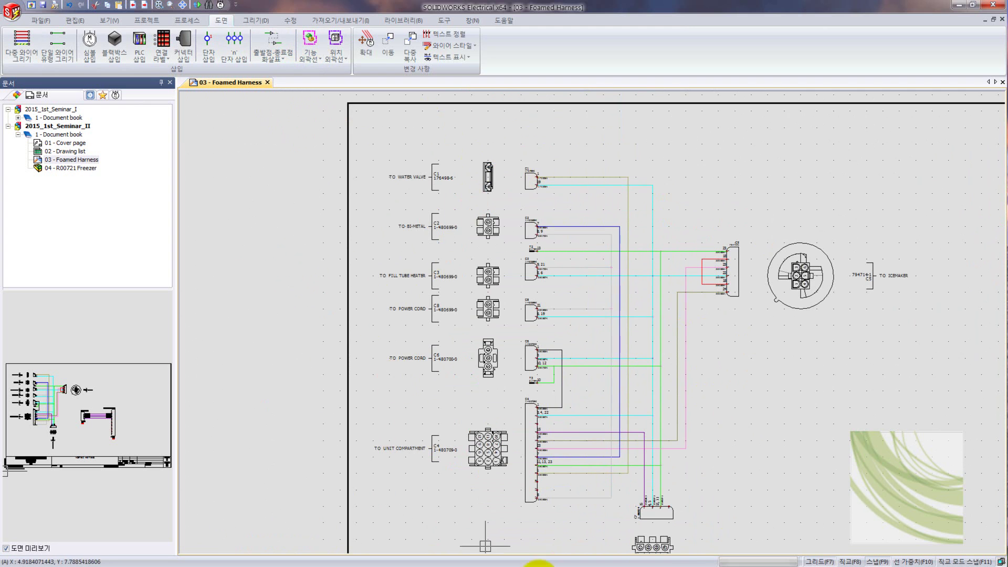
{"action": "middle_click_drag", "start_coordinate": [711, 371], "coordinate": [615, 353]}
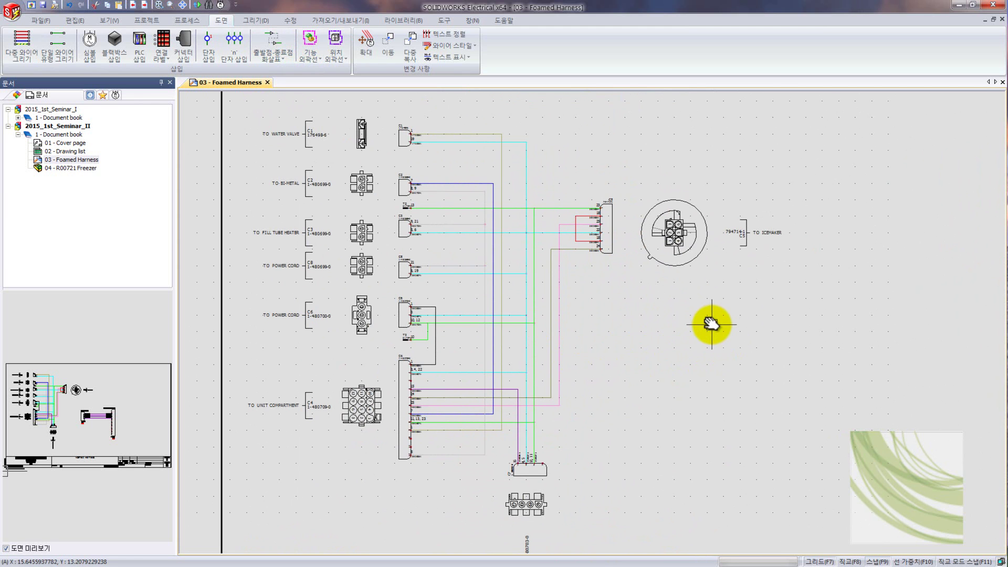
Step: Insert a SUB D9 connector symbol labelled CN1 to the right of the harness wiring
{"action": "left_click", "coordinate": [89, 48]}
{"action": "left_click", "coordinate": [96, 268]}
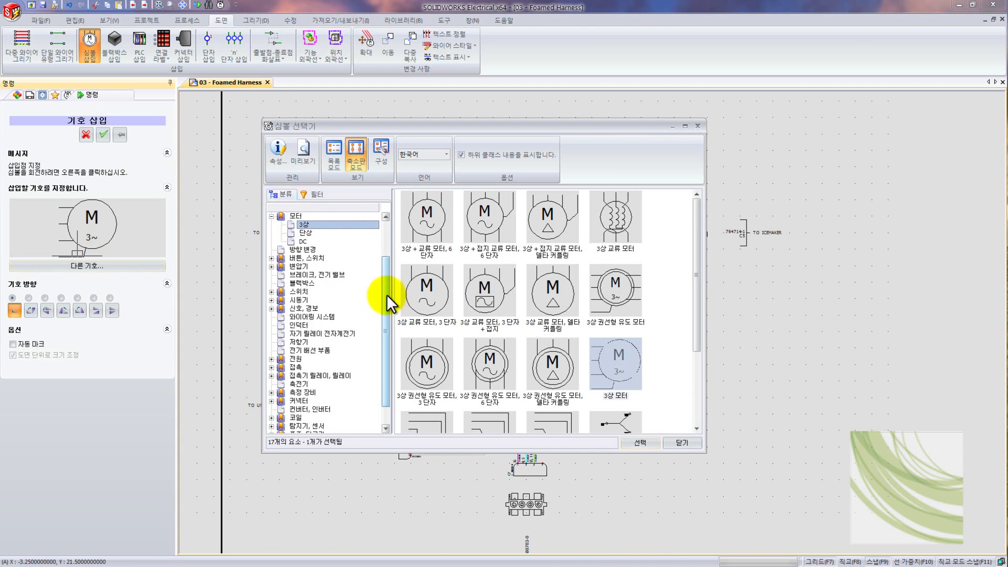
{"action": "left_click_drag", "start_coordinate": [387, 294], "coordinate": [387, 361]}
{"action": "left_click", "coordinate": [301, 377]}
{"action": "left_click_drag", "start_coordinate": [700, 225], "coordinate": [699, 412]}
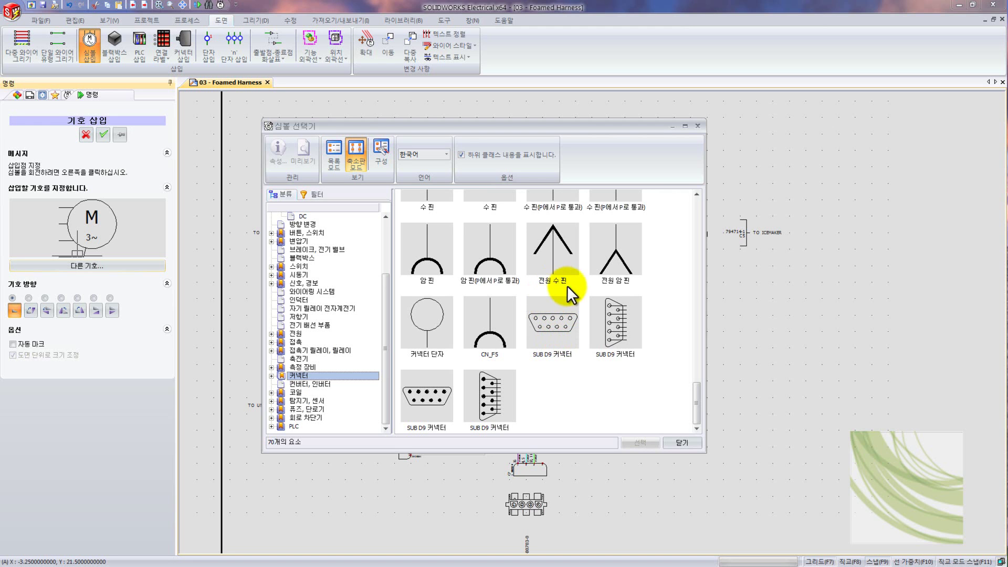
{"action": "left_click_drag", "start_coordinate": [546, 328], "coordinate": [768, 319]}
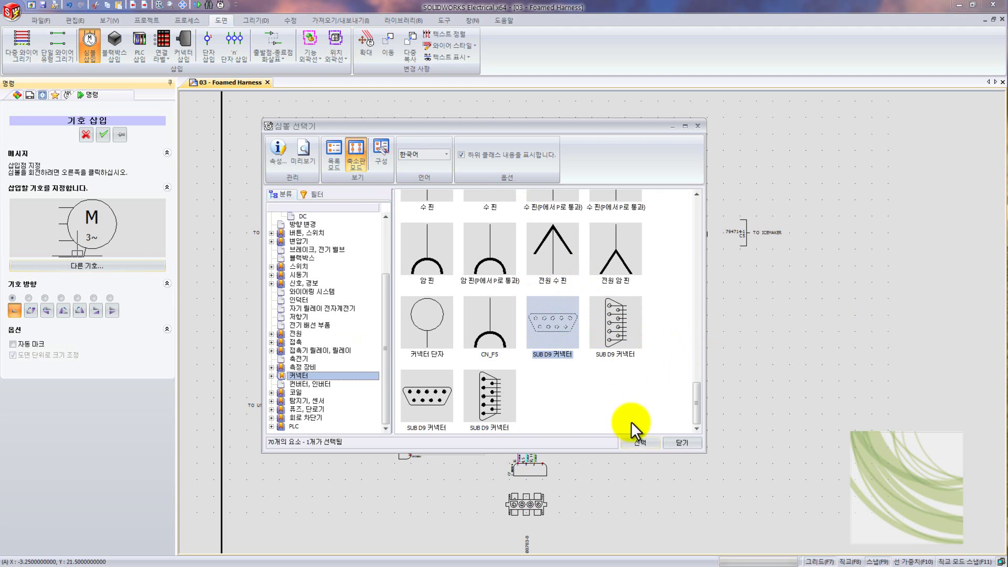
{"action": "left_click", "coordinate": [641, 442]}
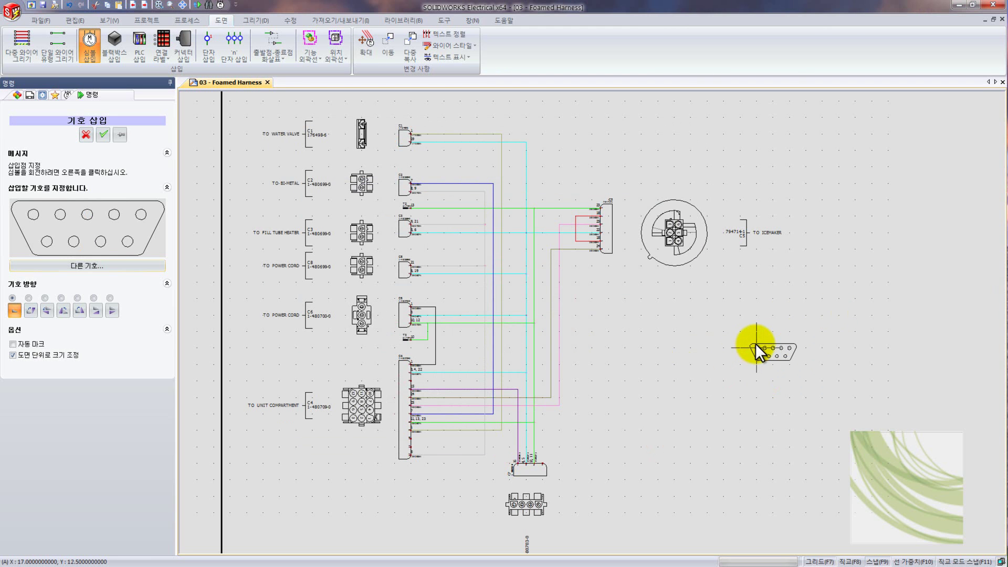
{"action": "left_click", "coordinate": [755, 344]}
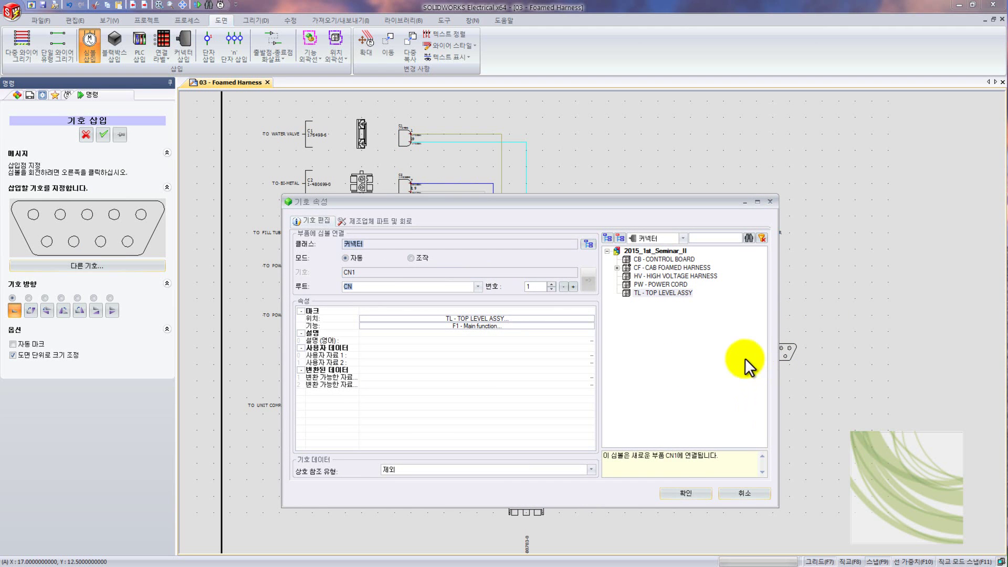
{"action": "left_click", "coordinate": [685, 491]}
{"action": "scroll", "coordinate": [730, 373], "scroll_direction": "up", "scroll_amount": 3}
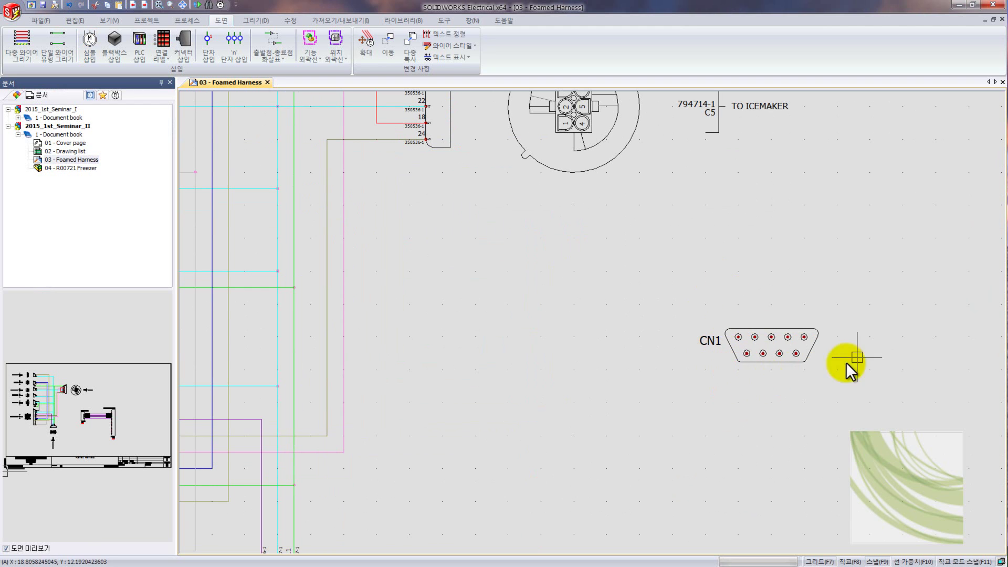
Step: Delete the CN1 symbol and draw four parallel purple 18 GA UL1015 wires in its place
{"action": "left_click", "coordinate": [733, 349]}
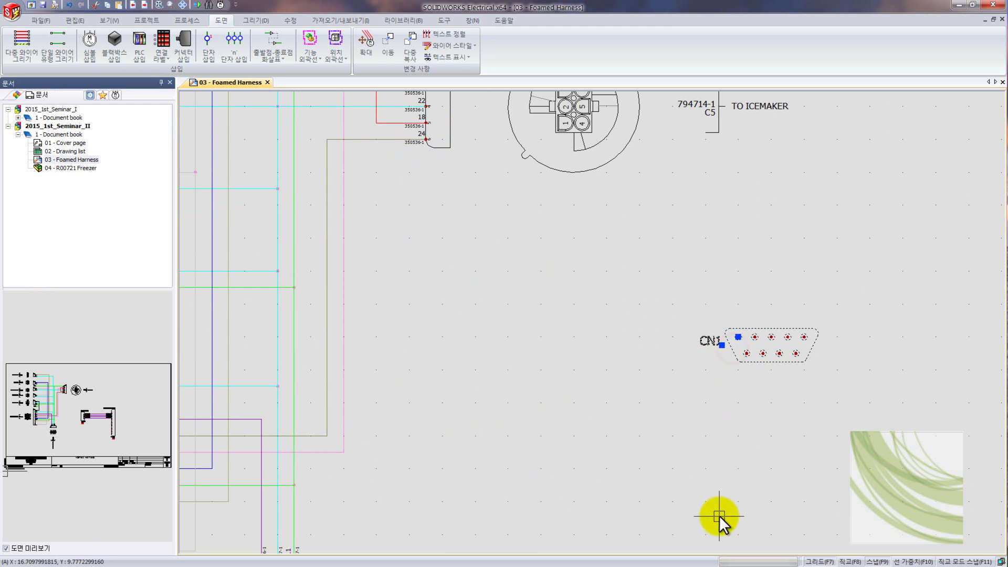
{"action": "key", "text": "Delete"}
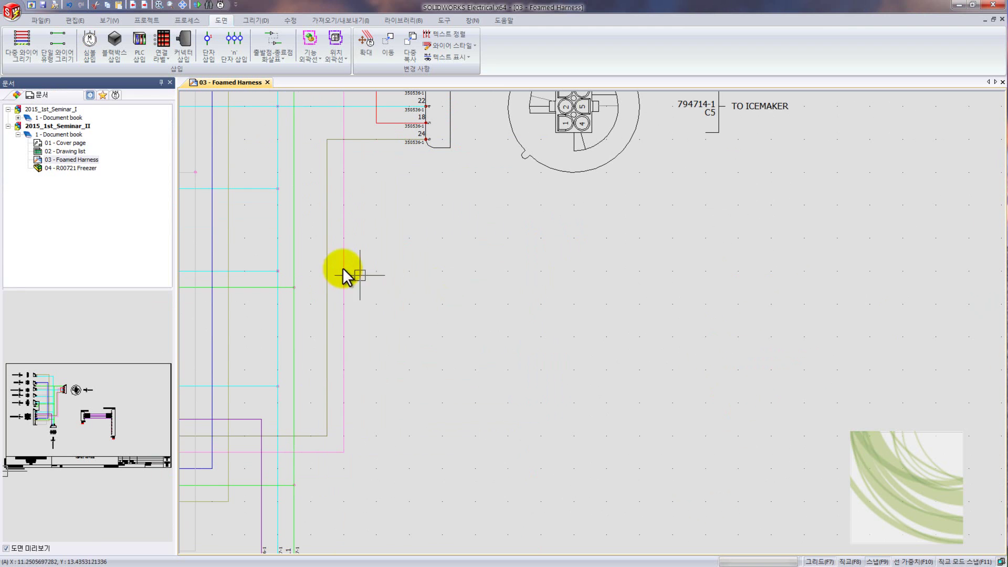
{"action": "left_click", "coordinate": [61, 36]}
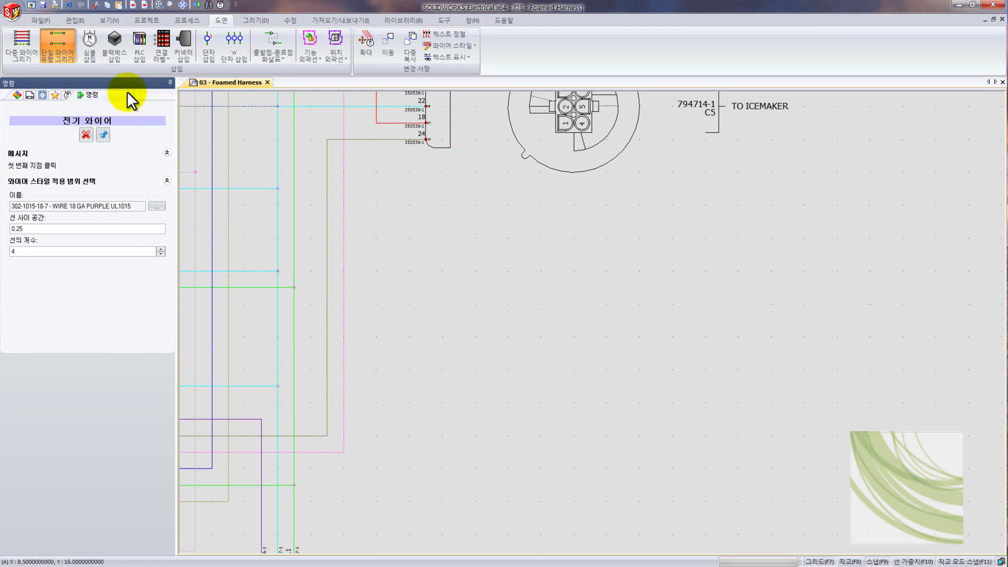
{"action": "left_click", "coordinate": [591, 320]}
{"action": "left_click", "coordinate": [788, 320]}
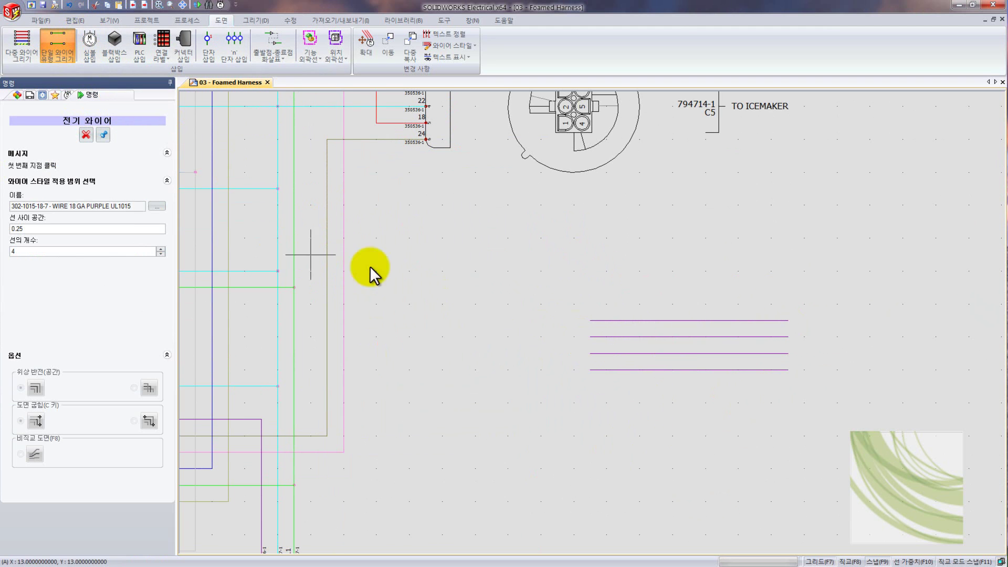
{"action": "left_click", "coordinate": [114, 42]}
Step: Draw a four-pin black box at the wire ends and name it CN1
{"action": "left_click", "coordinate": [870, 370]}
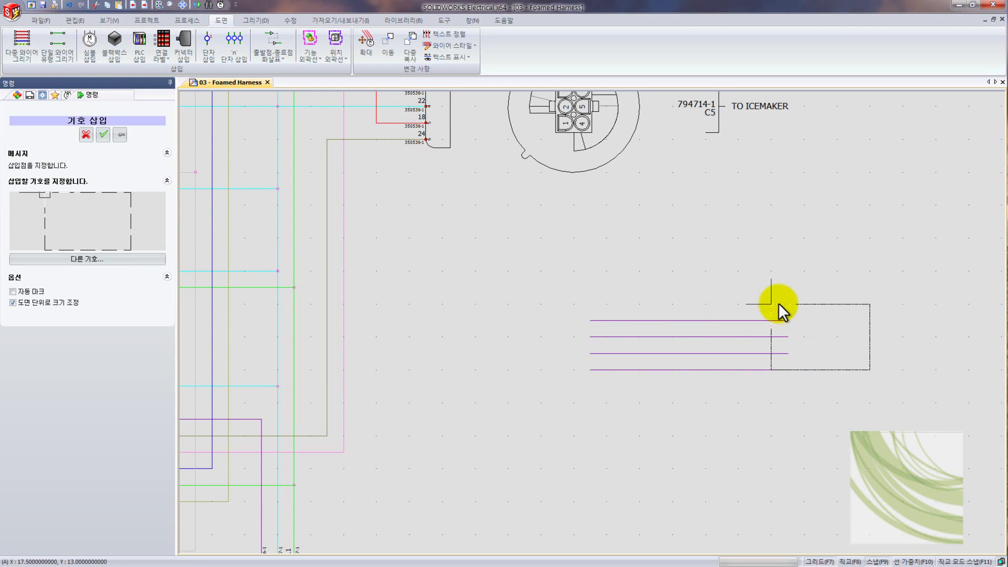
{"action": "left_click", "coordinate": [829, 380]}
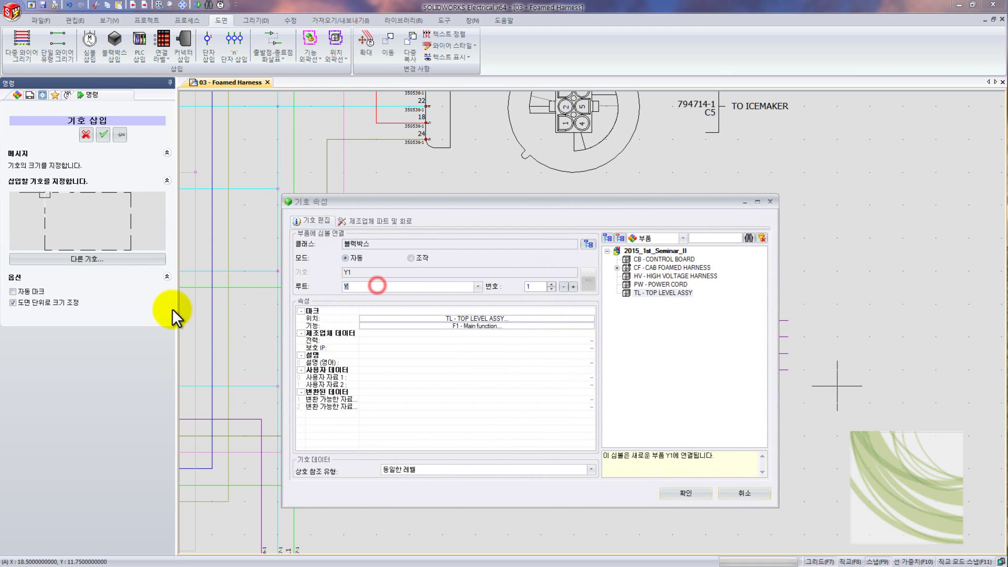
{"action": "type", "text": "CN"}
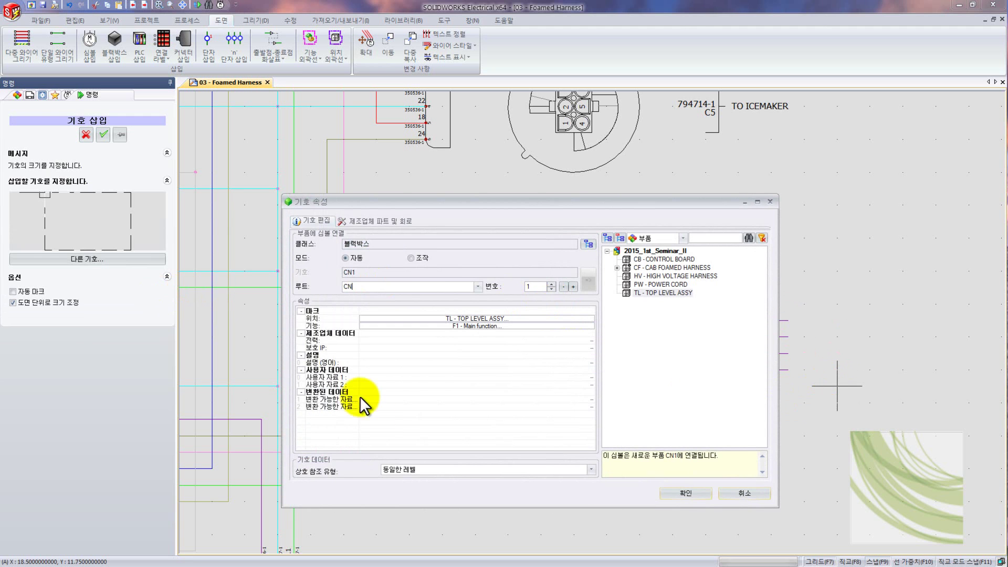
{"action": "left_click", "coordinate": [689, 493]}
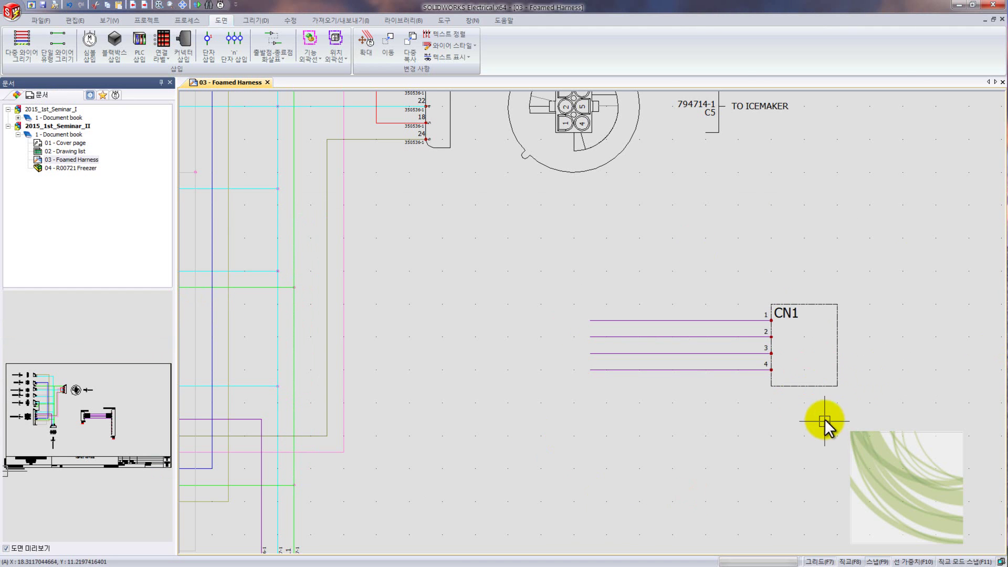
Step: Inspect CN1's manufacturer parts and circuits, then delete CN1 and its four wires
{"action": "left_click", "coordinate": [823, 385]}
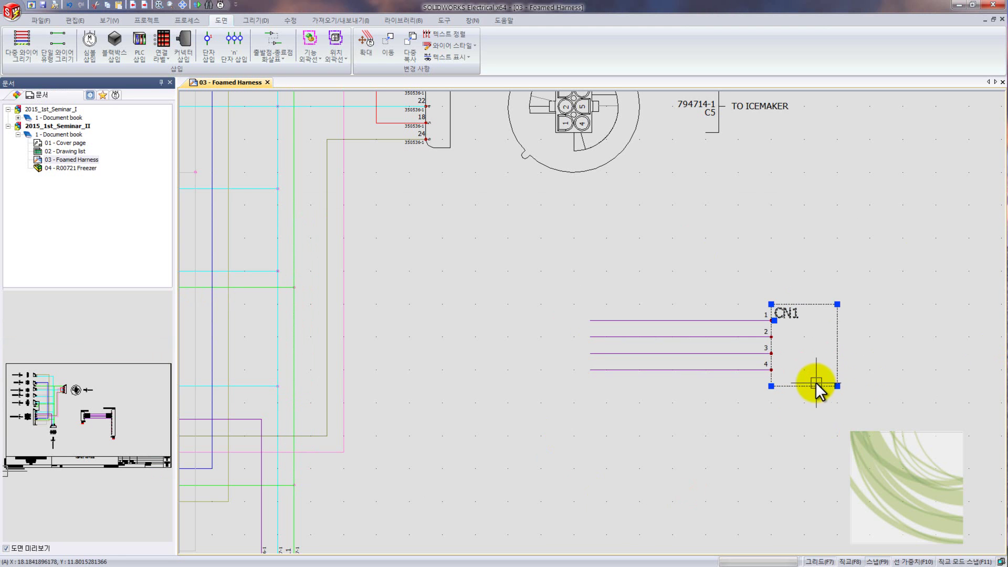
{"action": "right_click", "coordinate": [818, 384]}
{"action": "left_click", "coordinate": [866, 193]}
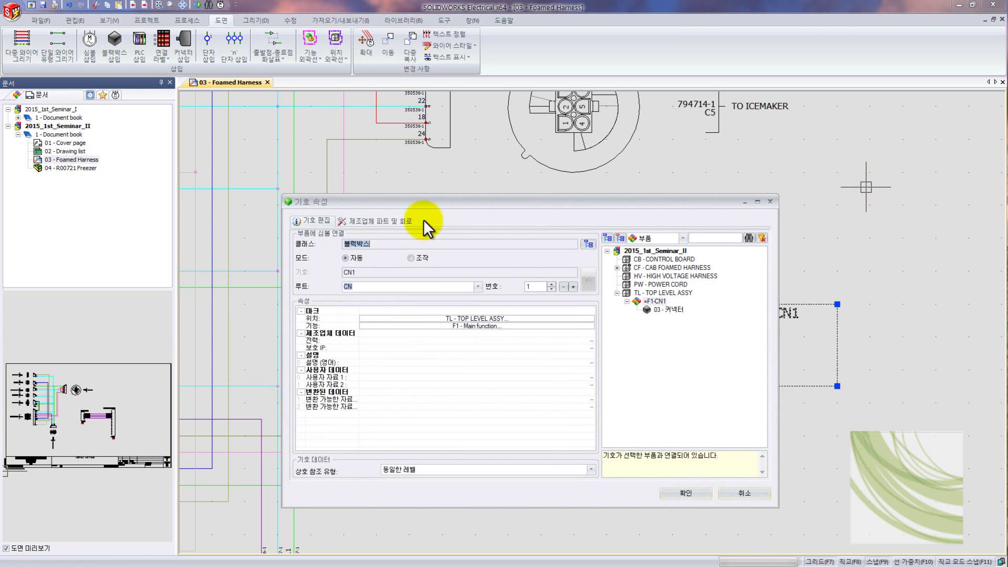
{"action": "left_click", "coordinate": [392, 221]}
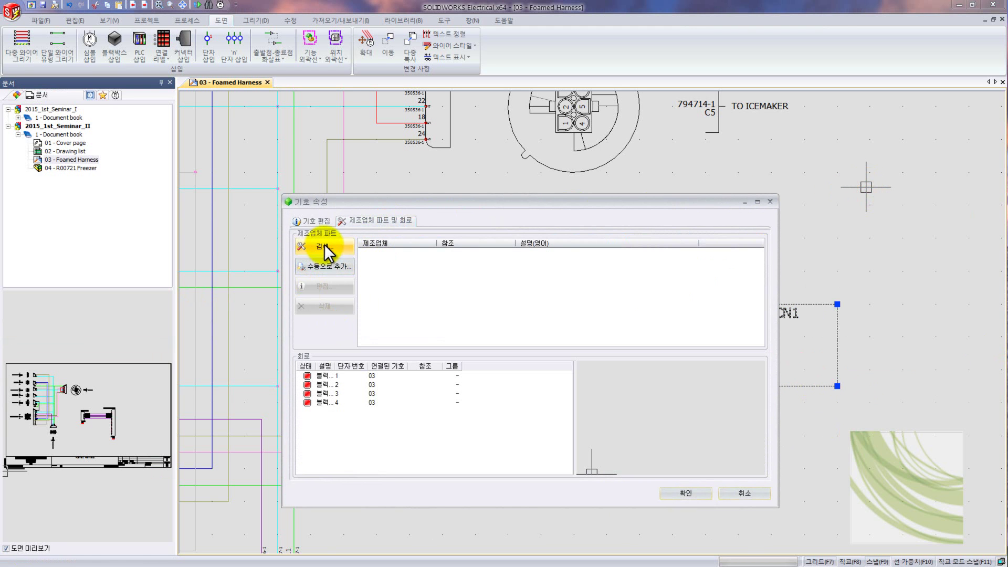
{"action": "left_click", "coordinate": [757, 496]}
{"action": "left_click_drag", "start_coordinate": [858, 423], "coordinate": [548, 295]}
{"action": "key", "text": "Delete"}
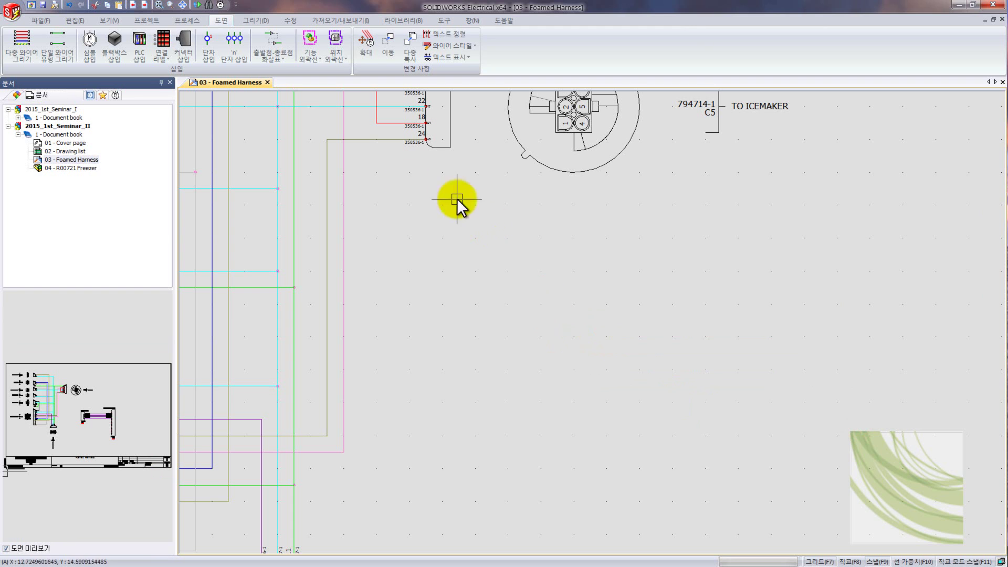
{"action": "left_click", "coordinate": [183, 37]}
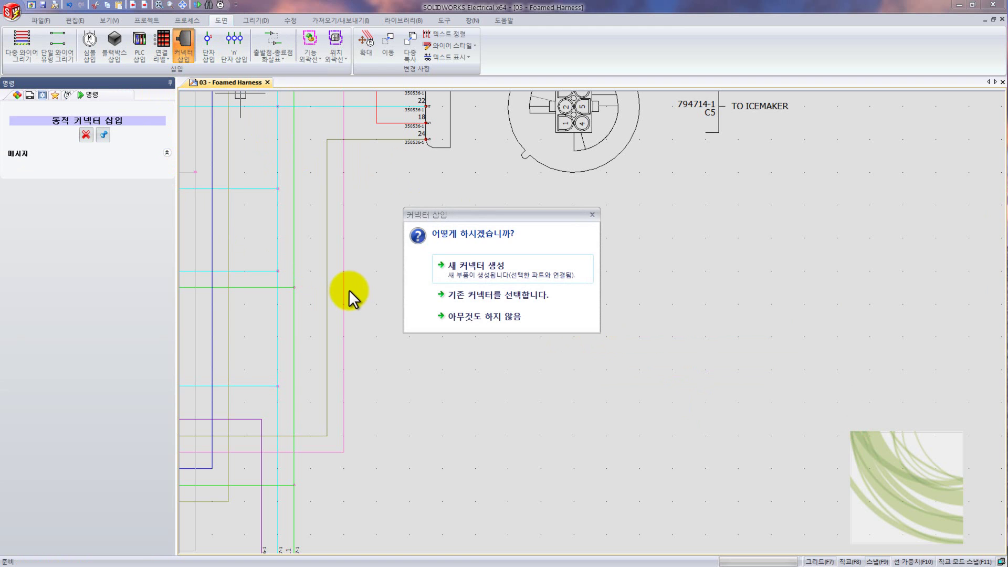
{"action": "left_click", "coordinate": [476, 268]}
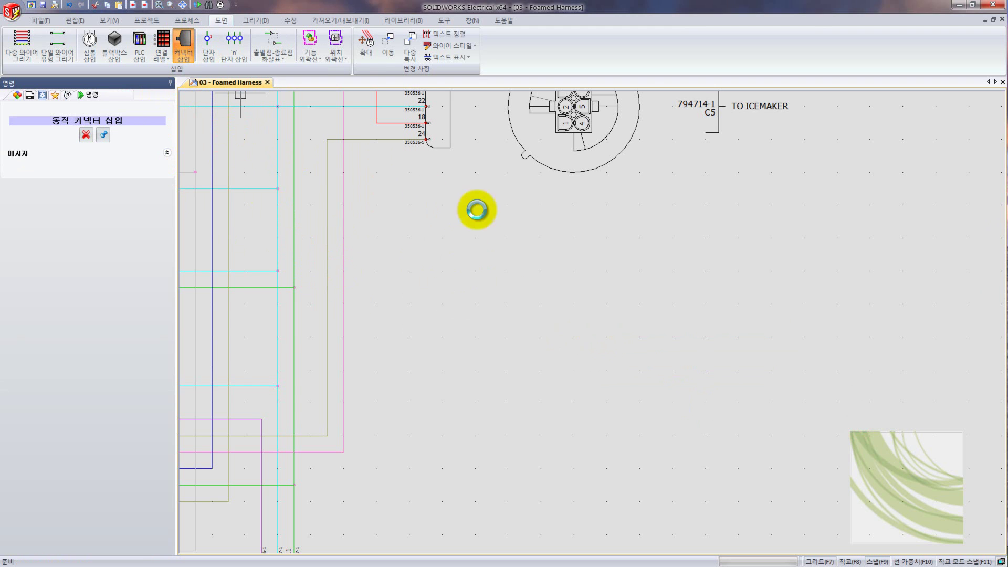
{"action": "left_click_drag", "start_coordinate": [492, 97], "coordinate": [449, 116]}
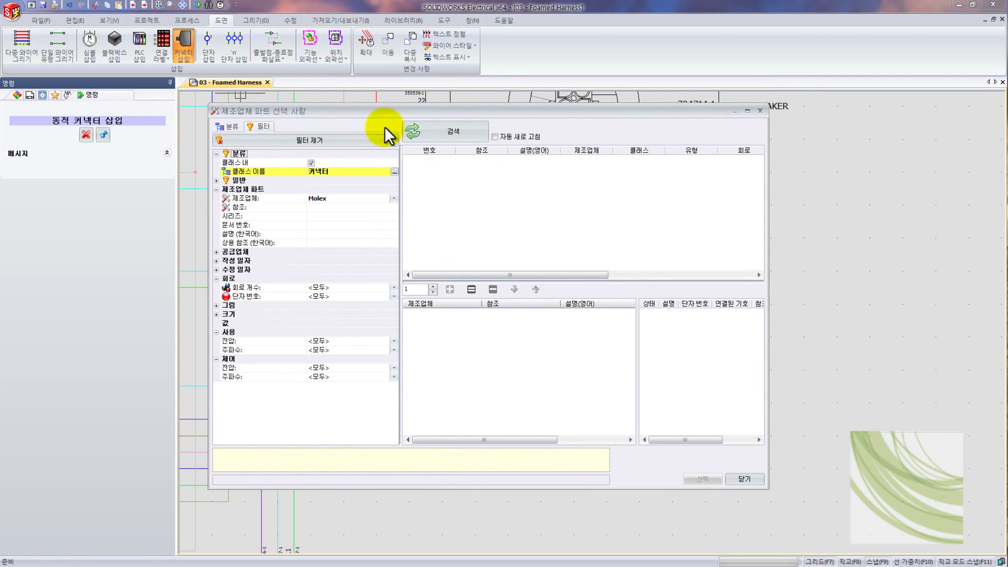
{"action": "left_click", "coordinate": [450, 131]}
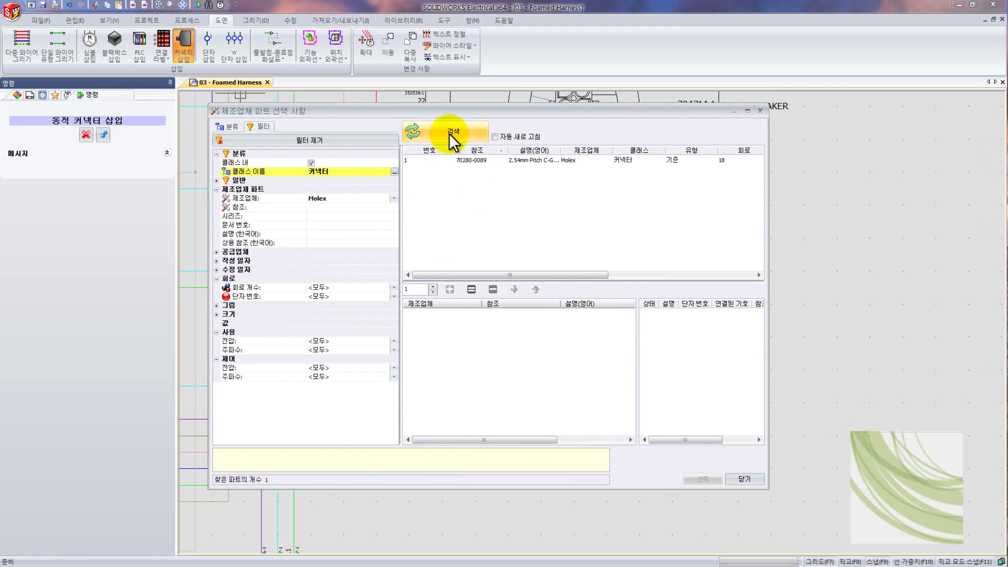
{"action": "left_click", "coordinate": [462, 162]}
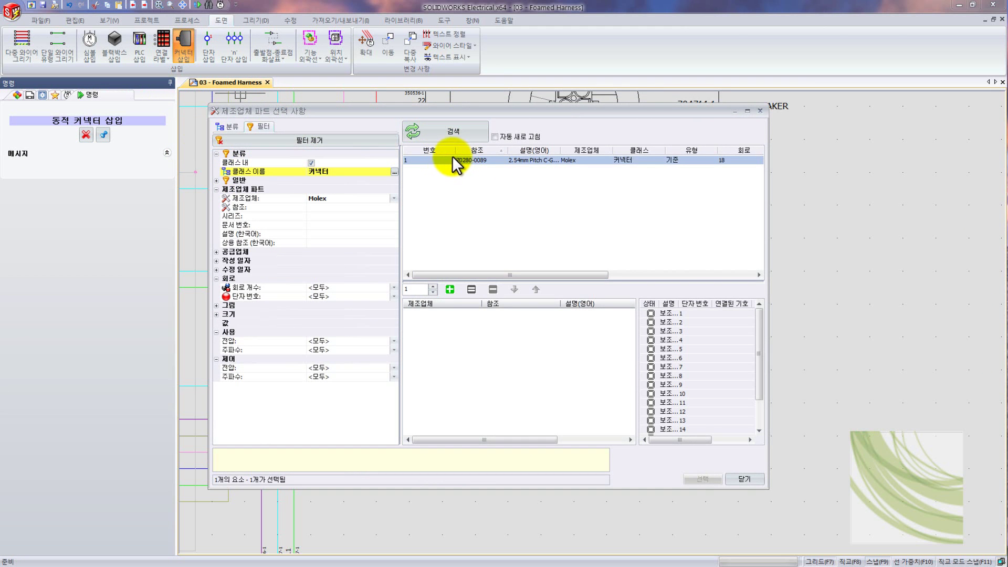
{"action": "left_click", "coordinate": [449, 289]}
{"action": "left_click", "coordinate": [705, 476]}
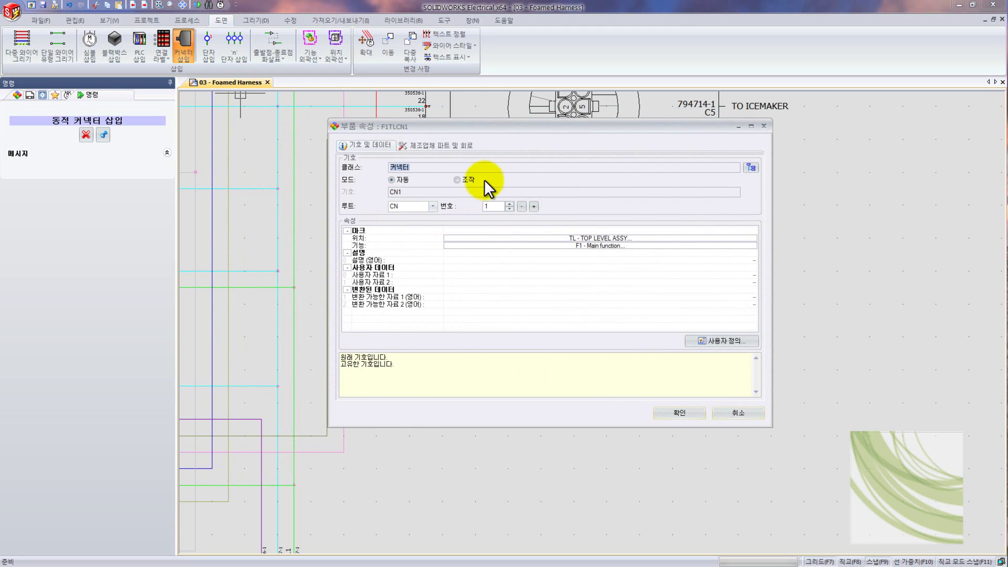
{"action": "left_click", "coordinate": [680, 413]}
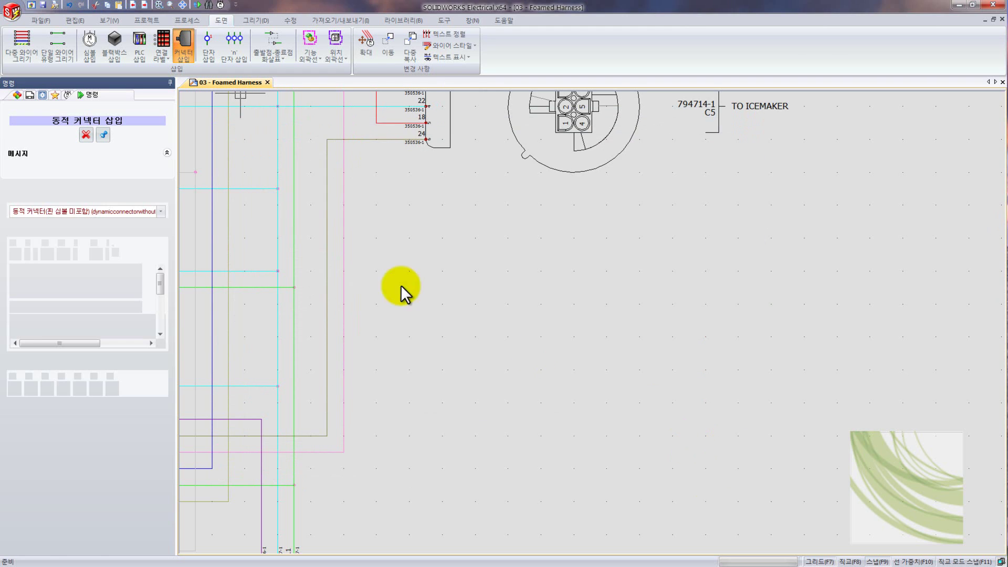
Step: Exclude circuits 3, 4, 6, 7, 11, 13, 14, 15, 17 and 18 from the connector
{"action": "mouse_move", "coordinate": [163, 288]}
{"action": "left_mouse_down"}
{"action": "mouse_move", "coordinate": [159, 335]}
{"action": "mouse_move", "coordinate": [163, 270]}
{"action": "left_mouse_up"}
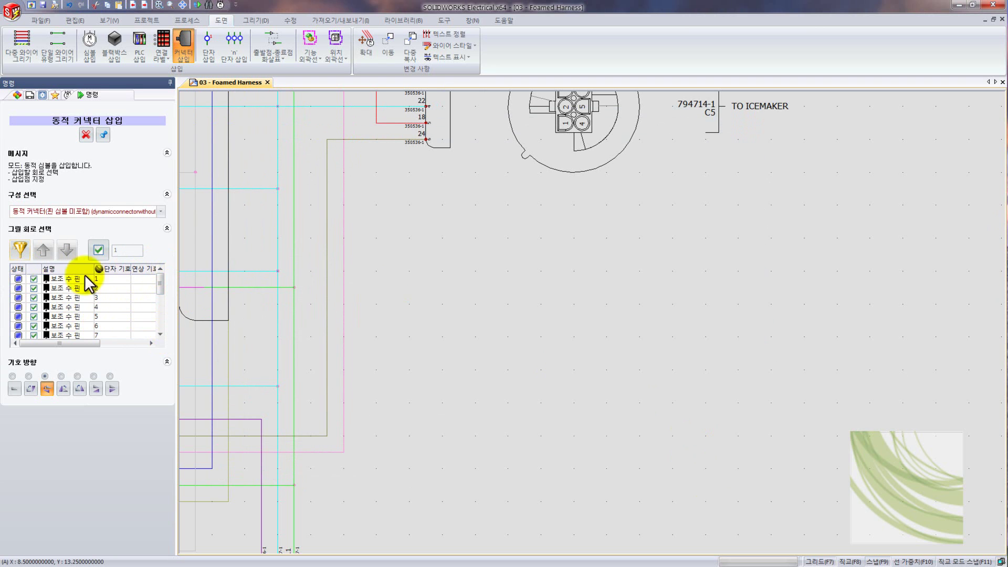
{"action": "left_click", "coordinate": [34, 297]}
{"action": "left_click", "coordinate": [34, 306]}
{"action": "left_click", "coordinate": [34, 326]}
{"action": "left_click", "coordinate": [33, 335]}
{"action": "left_click_drag", "start_coordinate": [160, 286], "coordinate": [161, 324]}
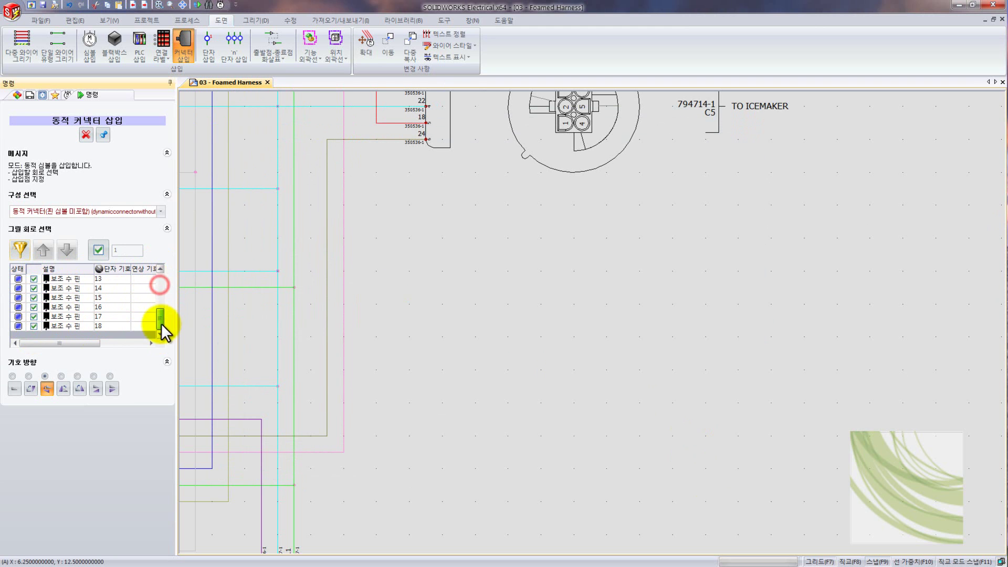
{"action": "left_click", "coordinate": [33, 325]}
{"action": "left_click", "coordinate": [34, 316]}
{"action": "left_click", "coordinate": [33, 297]}
{"action": "left_click", "coordinate": [34, 287]}
{"action": "left_click", "coordinate": [33, 279]}
{"action": "left_click_drag", "start_coordinate": [157, 323], "coordinate": [160, 297]}
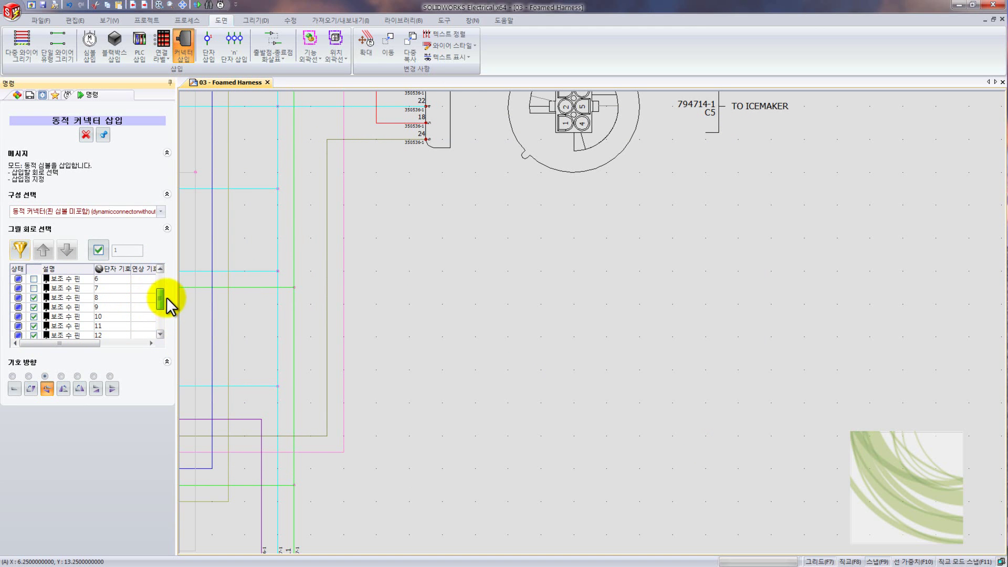
{"action": "left_click", "coordinate": [33, 326]}
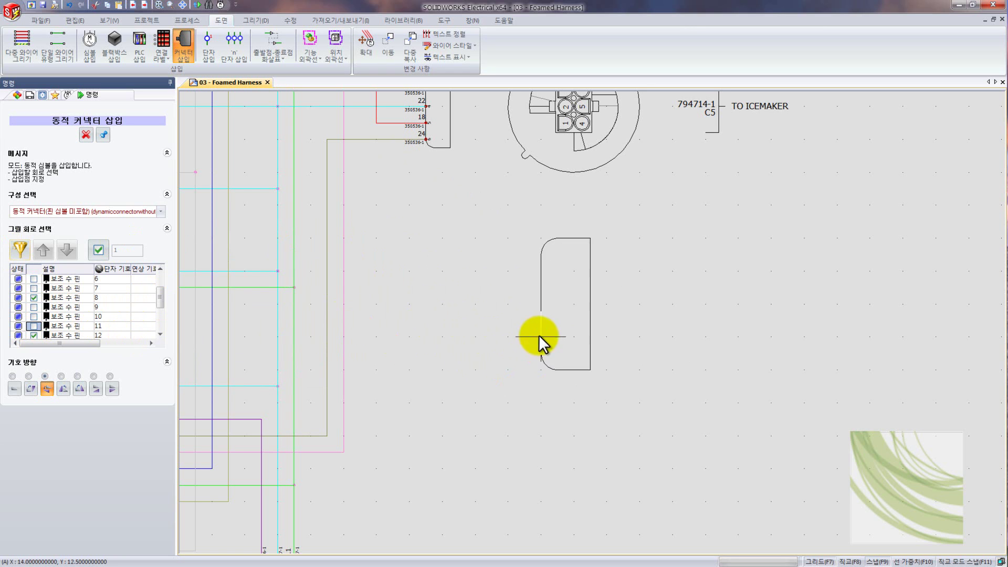
Step: Rotate the connector symbol and place CN1 below the icemaker plug
{"action": "key", "text": "space"}
{"action": "key", "text": "space"}
{"action": "key", "text": "space"}
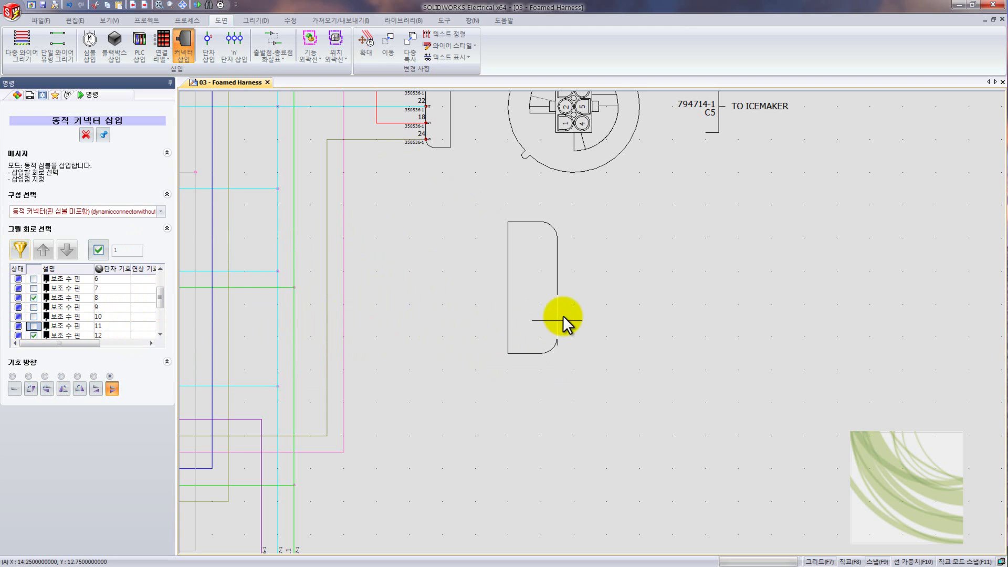
{"action": "left_click", "coordinate": [591, 327]}
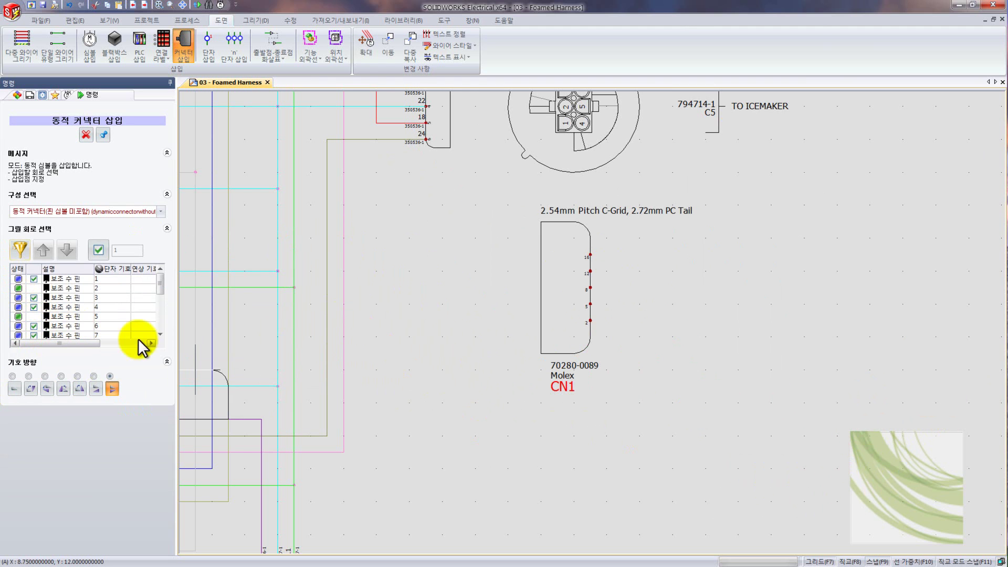
{"action": "scroll", "coordinate": [821, 403], "scroll_direction": "down", "scroll_amount": 5}
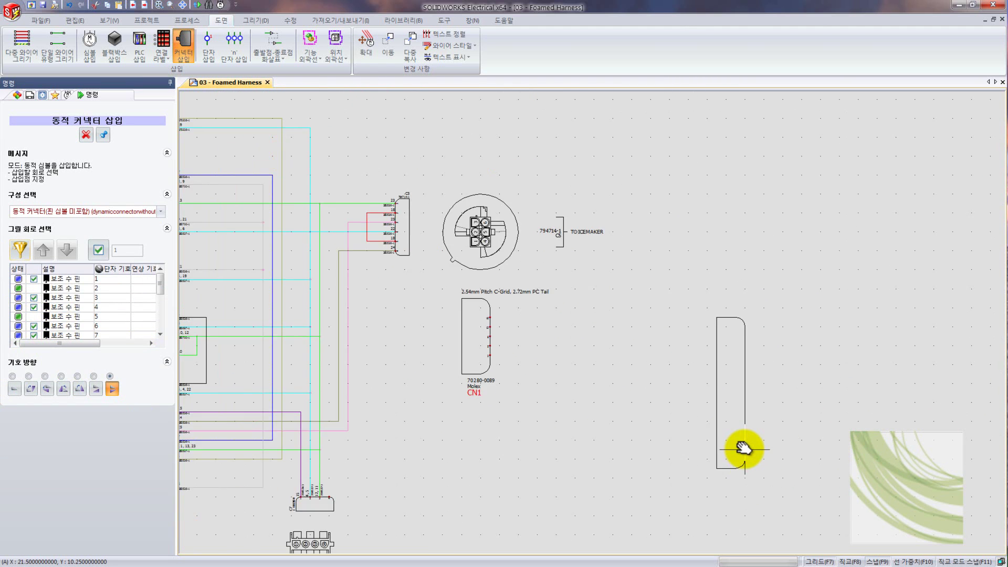
Step: End connector insertion and delete the Molex CN1 connector from the Foamed Harness drawing
{"action": "middle_click_drag", "start_coordinate": [745, 448], "coordinate": [651, 401]}
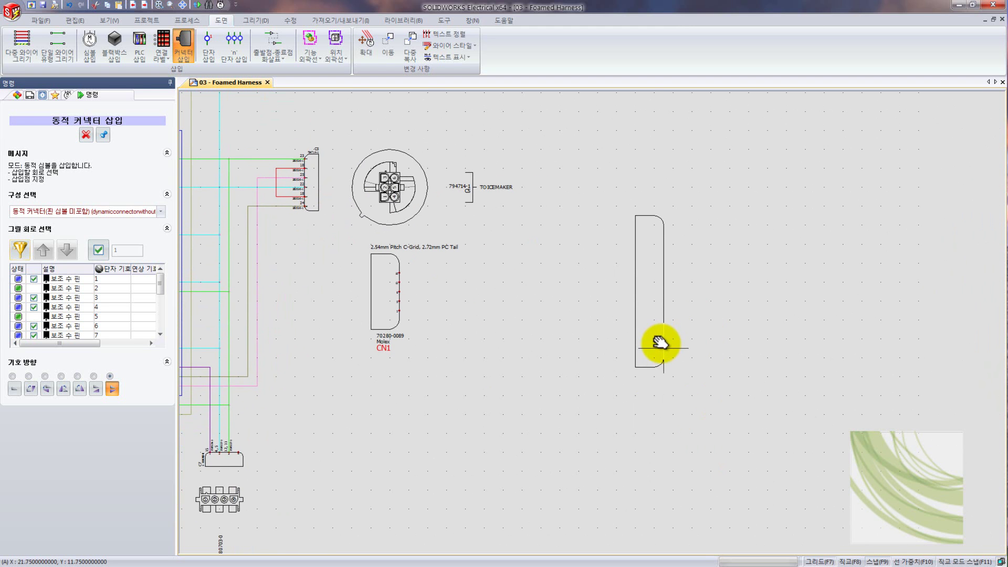
{"action": "key", "text": "Escape"}
{"action": "scroll", "coordinate": [352, 321], "scroll_direction": "up", "scroll_amount": 3}
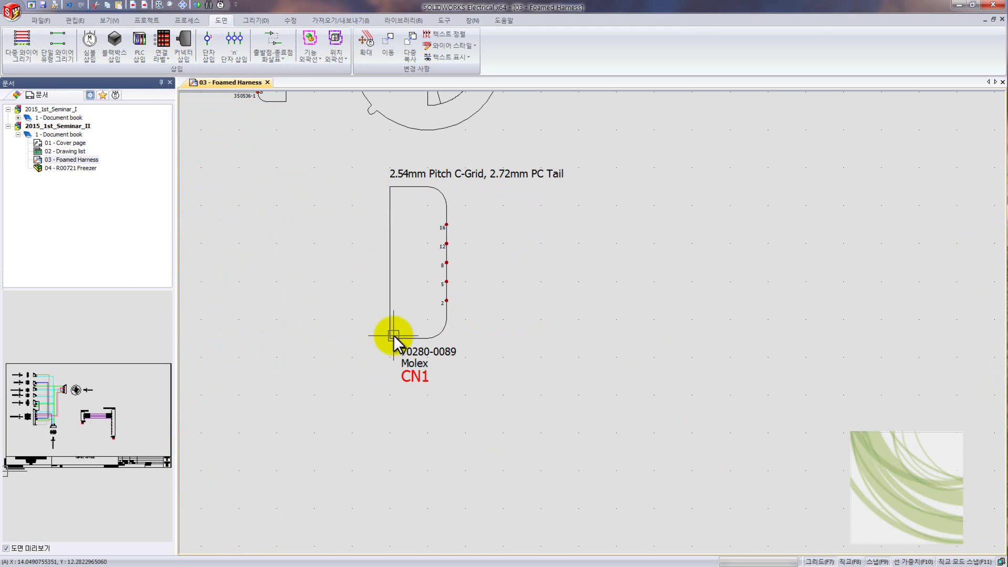
{"action": "left_click", "coordinate": [358, 155]}
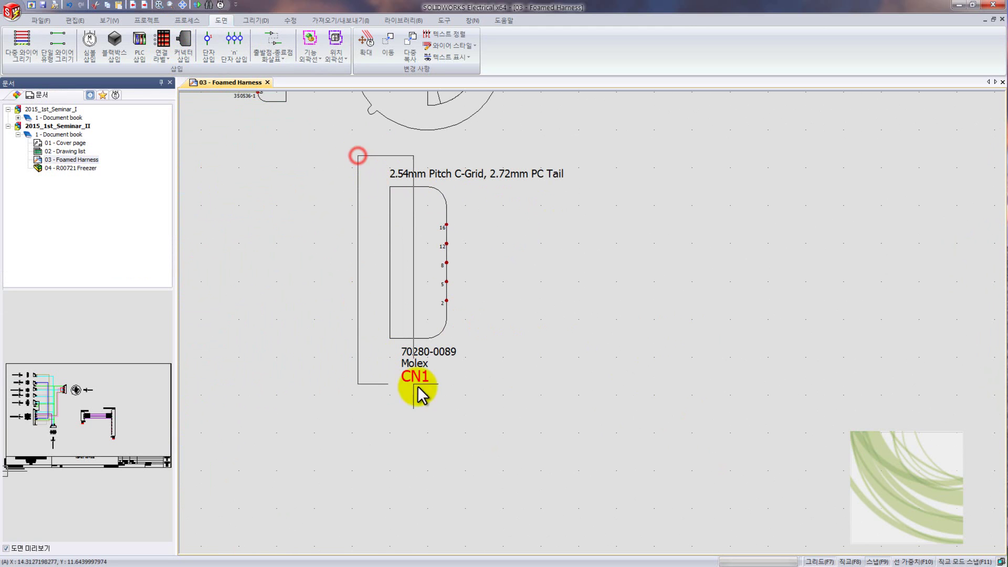
{"action": "left_click", "coordinate": [605, 405]}
{"action": "key", "text": "Delete"}
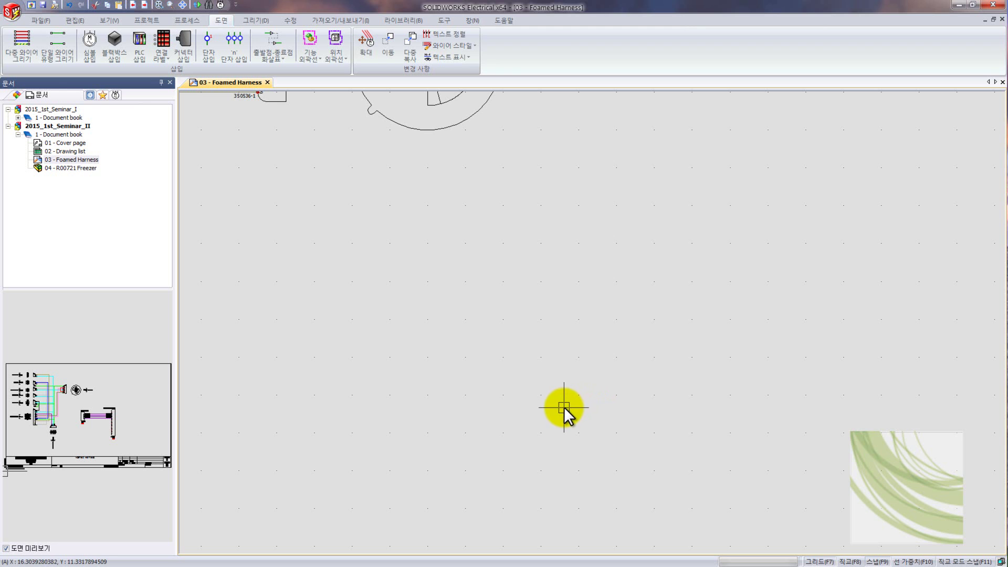
Step: Create a new connector CN1 using the Molex 70280-0089 part and accept its properties
{"action": "left_click", "coordinate": [182, 41]}
{"action": "left_click", "coordinate": [488, 266]}
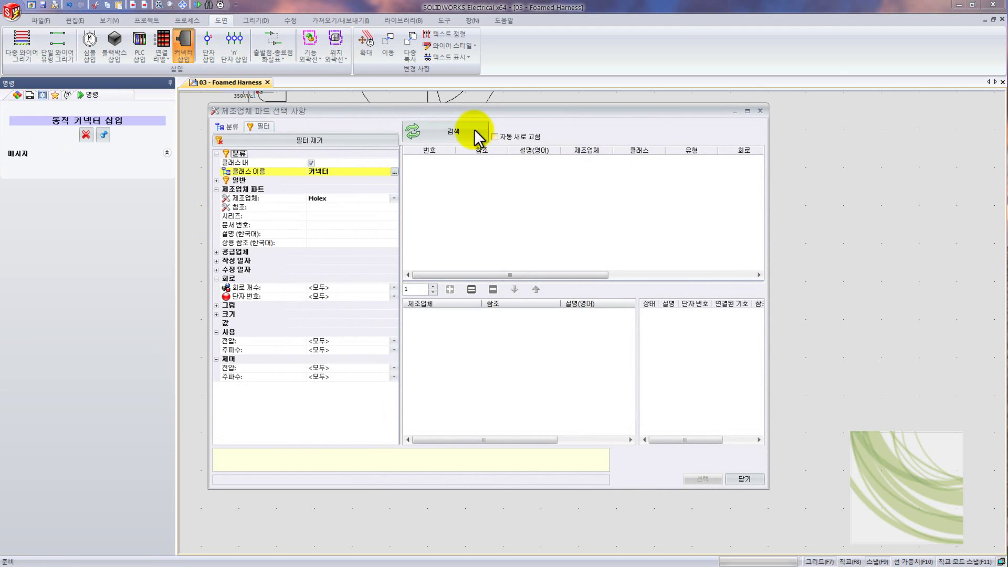
{"action": "left_click", "coordinate": [453, 135]}
{"action": "left_click", "coordinate": [457, 161]}
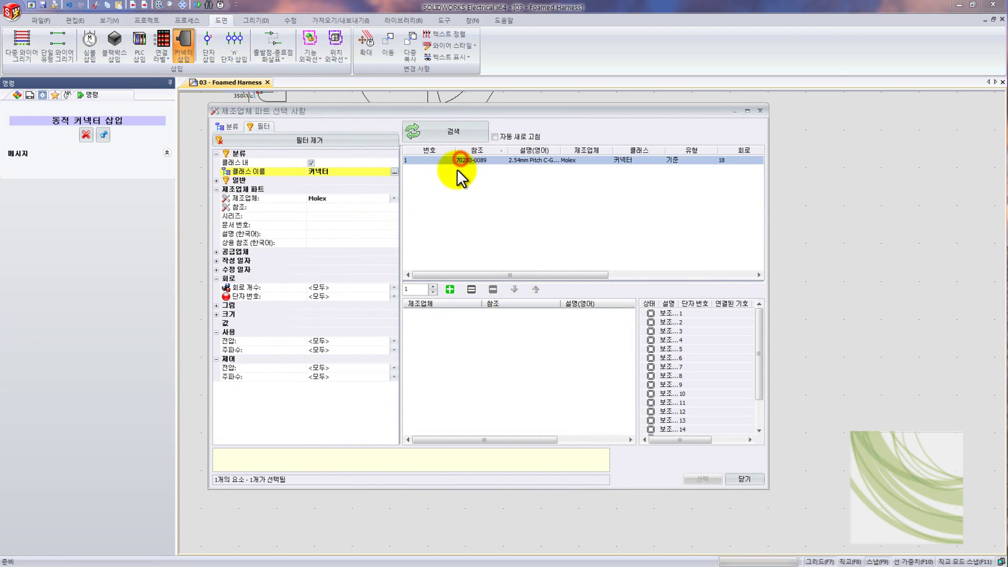
{"action": "left_click", "coordinate": [450, 290]}
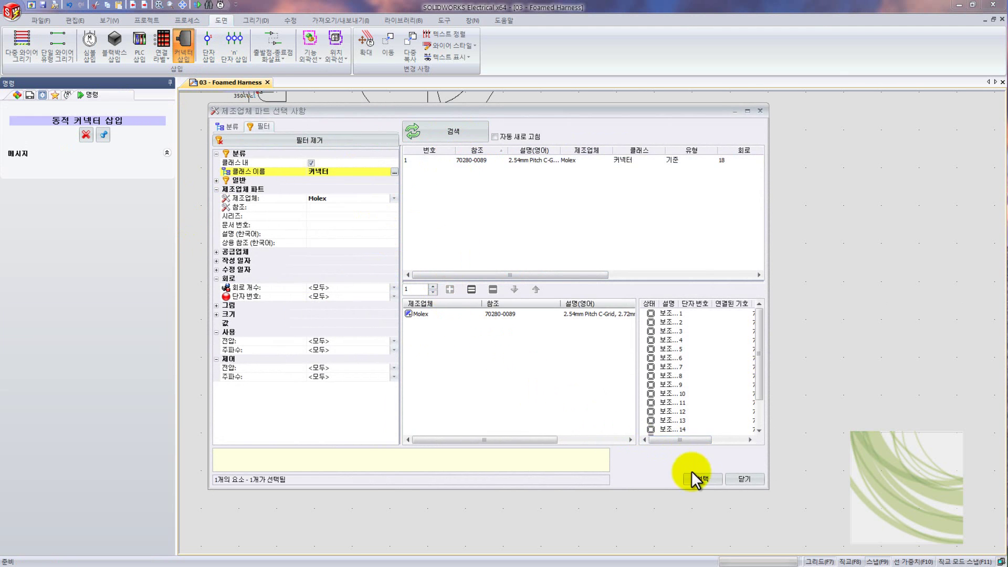
{"action": "left_click", "coordinate": [697, 479]}
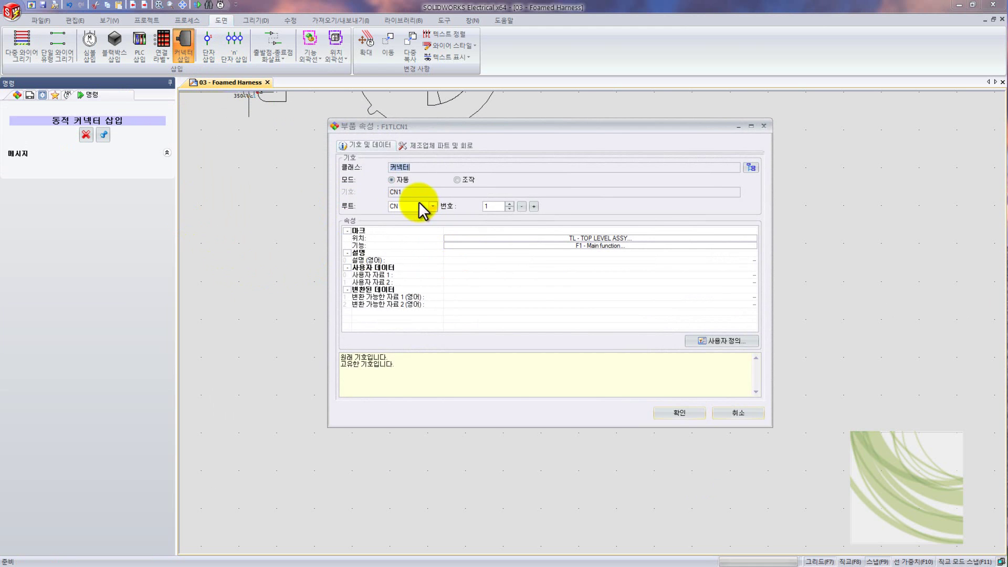
{"action": "left_click", "coordinate": [660, 414]}
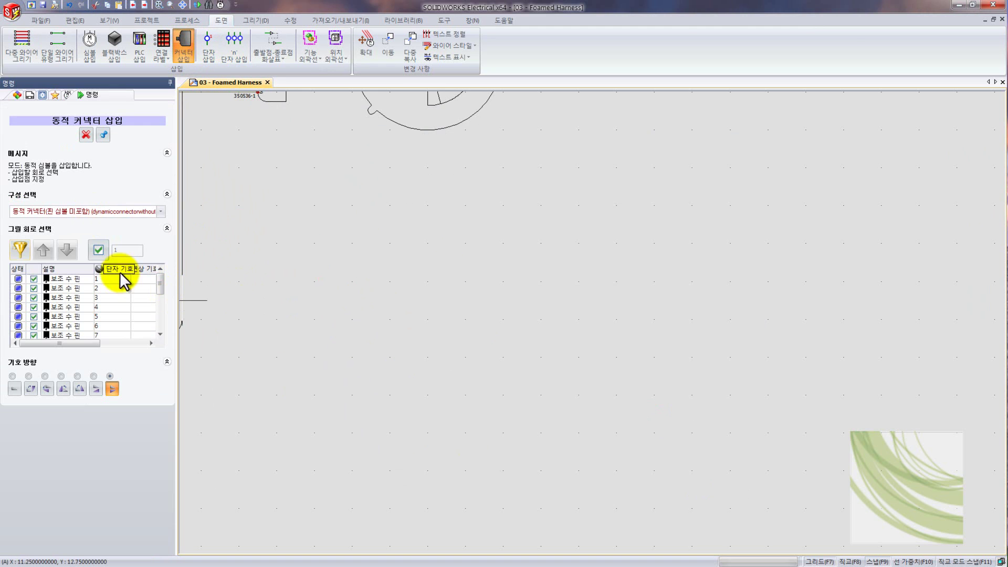
Step: Try one symbol per pin, then set the configuration to dynamic connector without pin symbols
{"action": "left_click", "coordinate": [161, 212]}
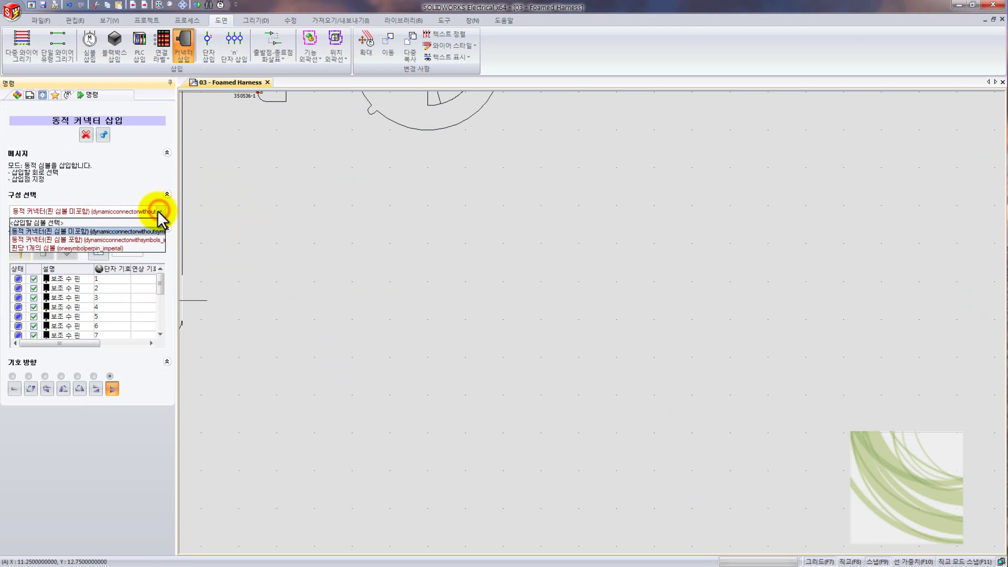
{"action": "left_click", "coordinate": [87, 248]}
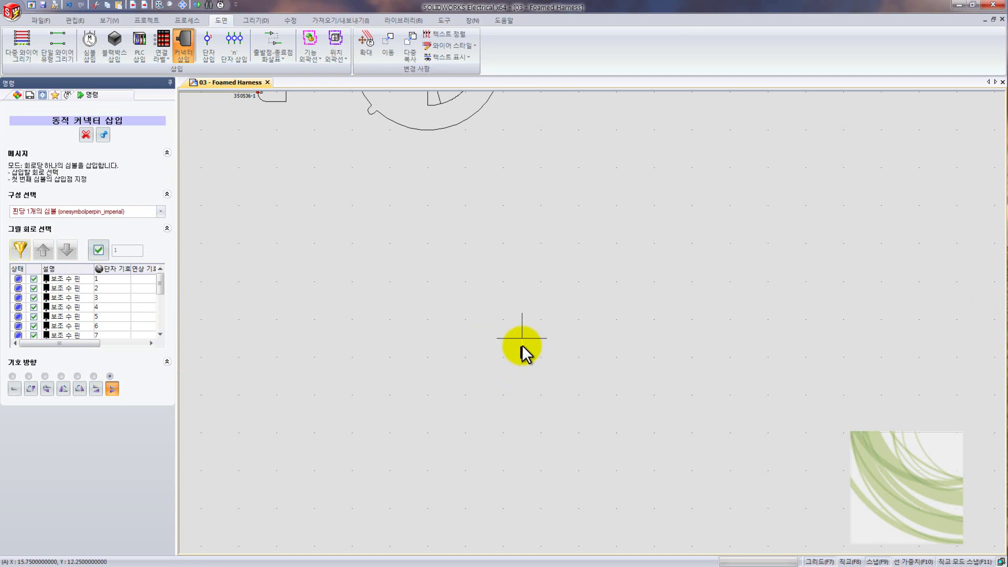
{"action": "left_click", "coordinate": [161, 211]}
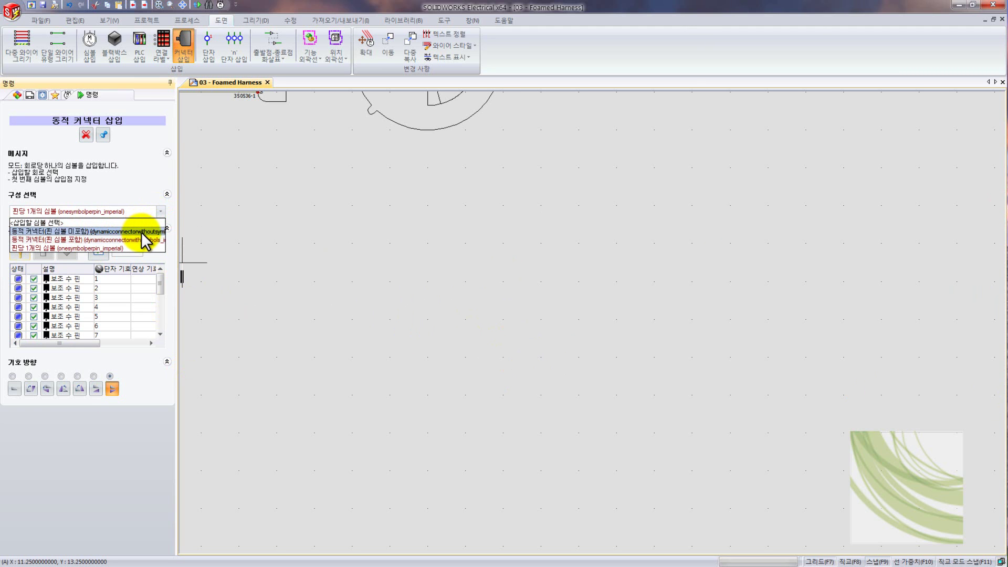
{"action": "left_click", "coordinate": [141, 232]}
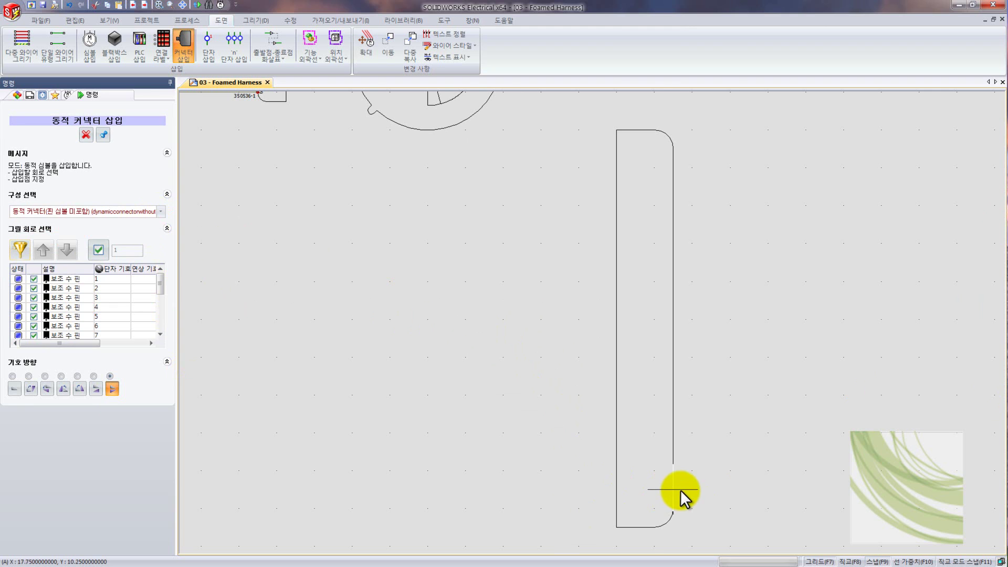
Step: Place the 18-pin Molex CN1 connector on the drawing as a trial, then delete it
{"action": "left_click", "coordinate": [678, 490]}
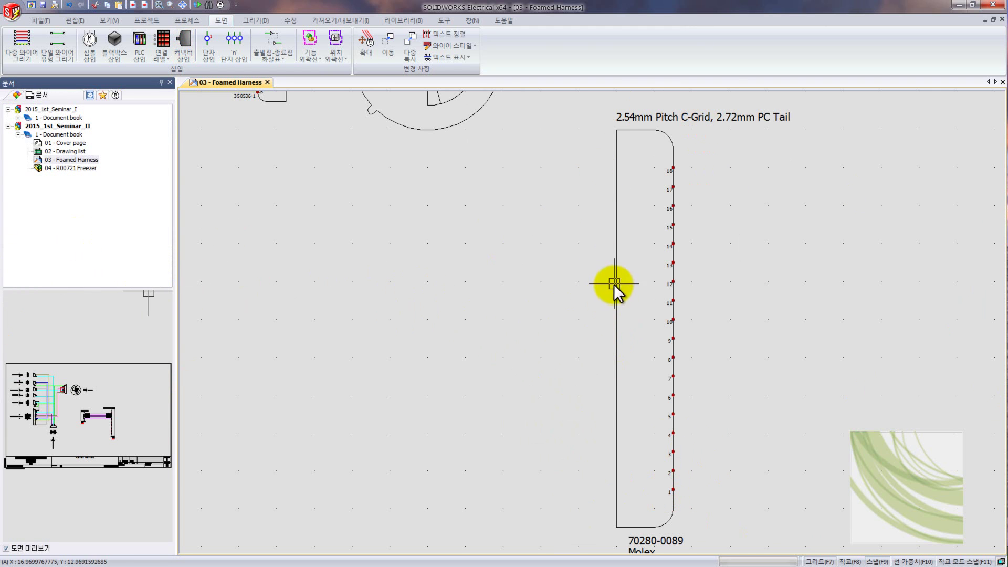
{"action": "left_click", "coordinate": [615, 336]}
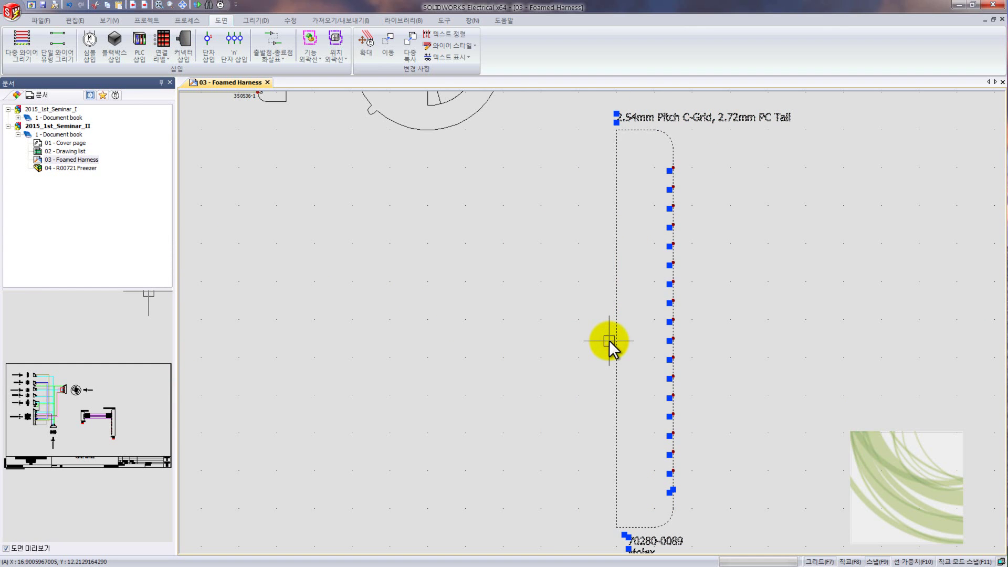
{"action": "key", "text": "Delete"}
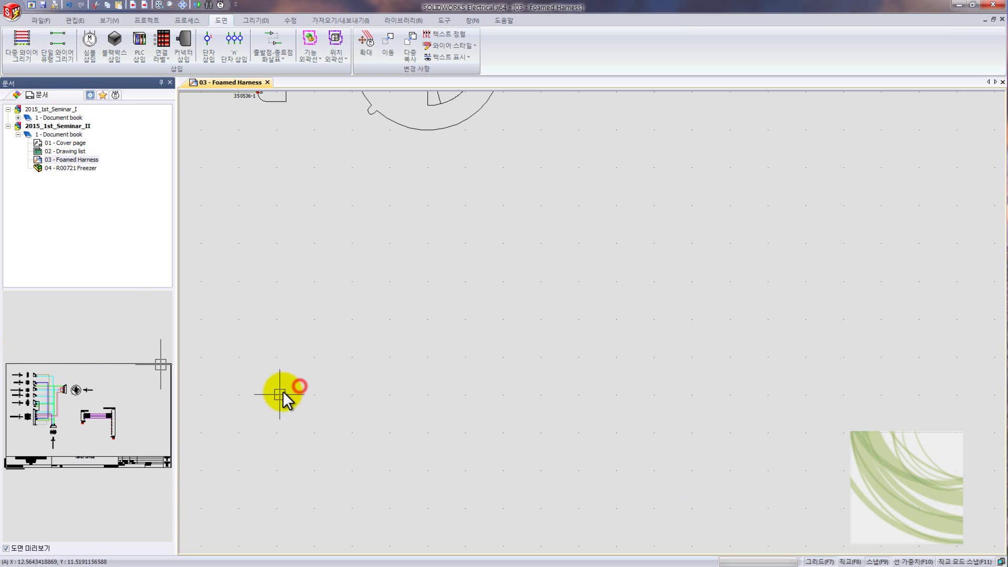
Step: Bring the full Foamed Harness wiring into view and open the harness manager showing H1 and H2
{"action": "scroll", "coordinate": [278, 397], "scroll_direction": "down", "scroll_amount": 3}
{"action": "middle_click_drag", "start_coordinate": [268, 389], "coordinate": [487, 331]}
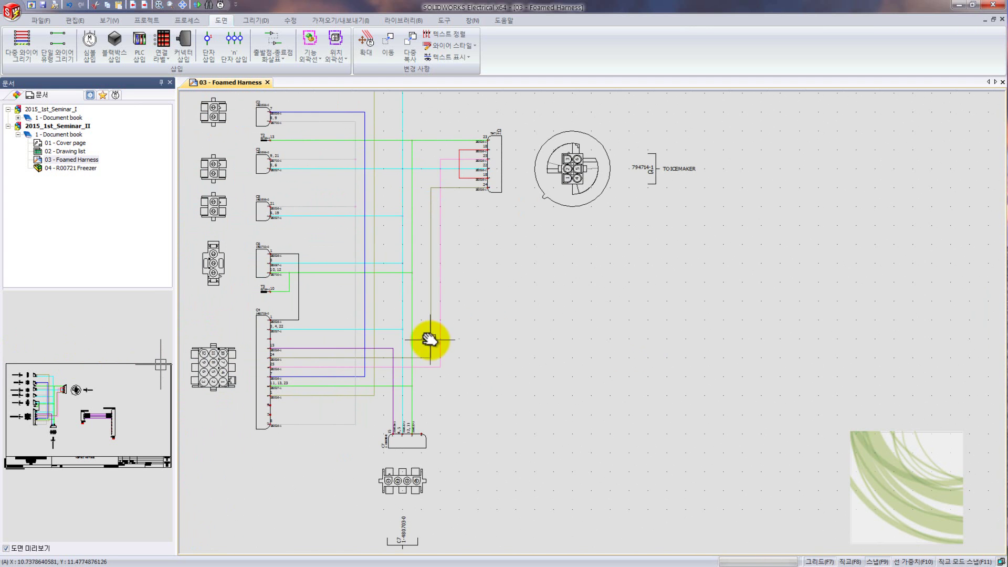
{"action": "middle_click_drag", "start_coordinate": [400, 338], "coordinate": [430, 363]}
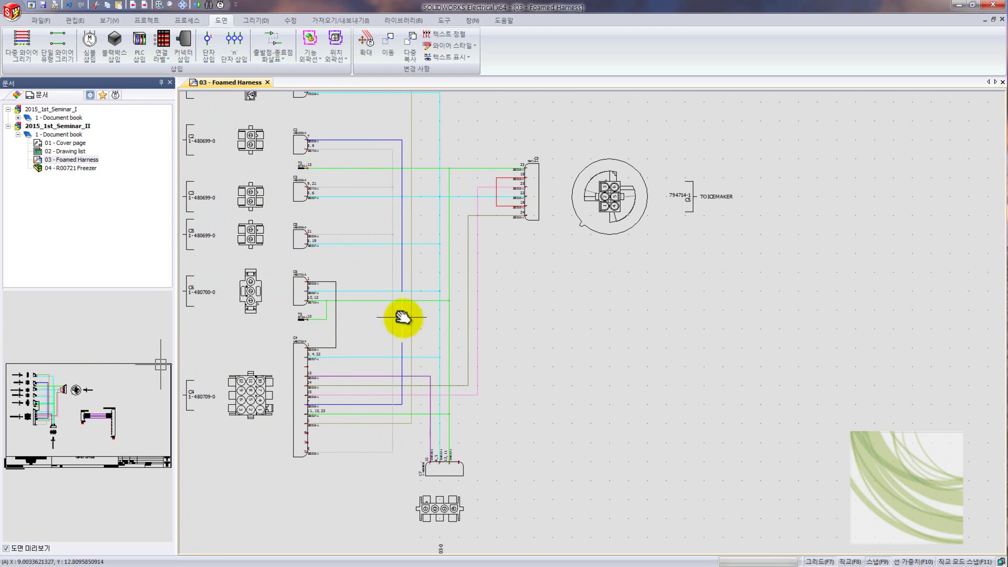
{"action": "middle_click_drag", "start_coordinate": [400, 316], "coordinate": [437, 347]}
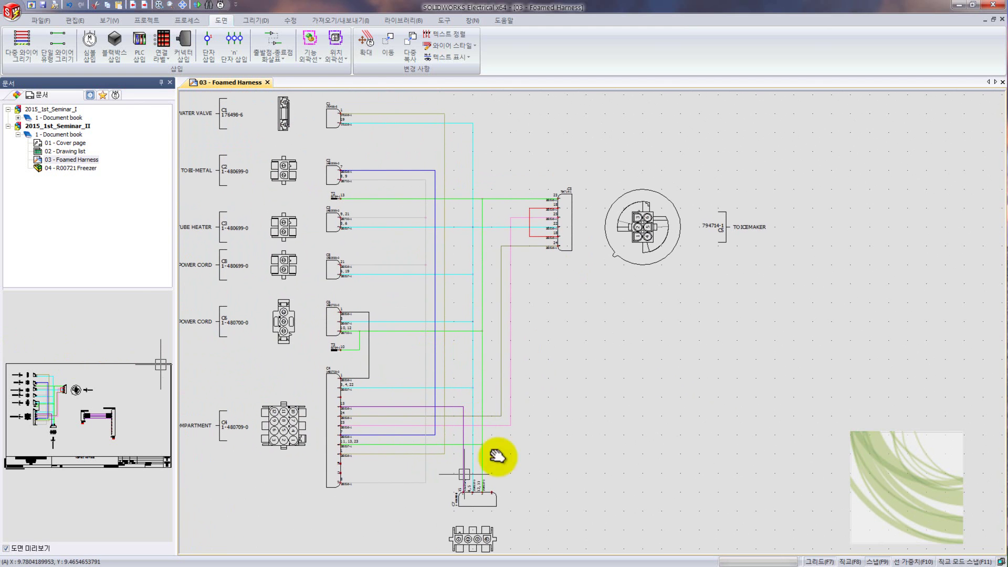
{"action": "left_click", "coordinate": [181, 21]}
{"action": "left_click", "coordinate": [148, 21]}
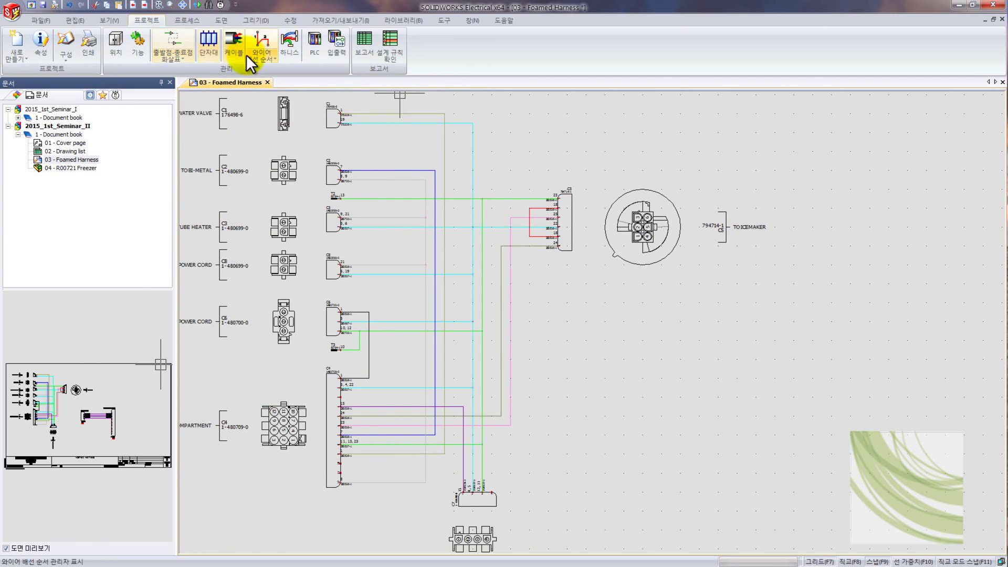
{"action": "left_click", "coordinate": [286, 45]}
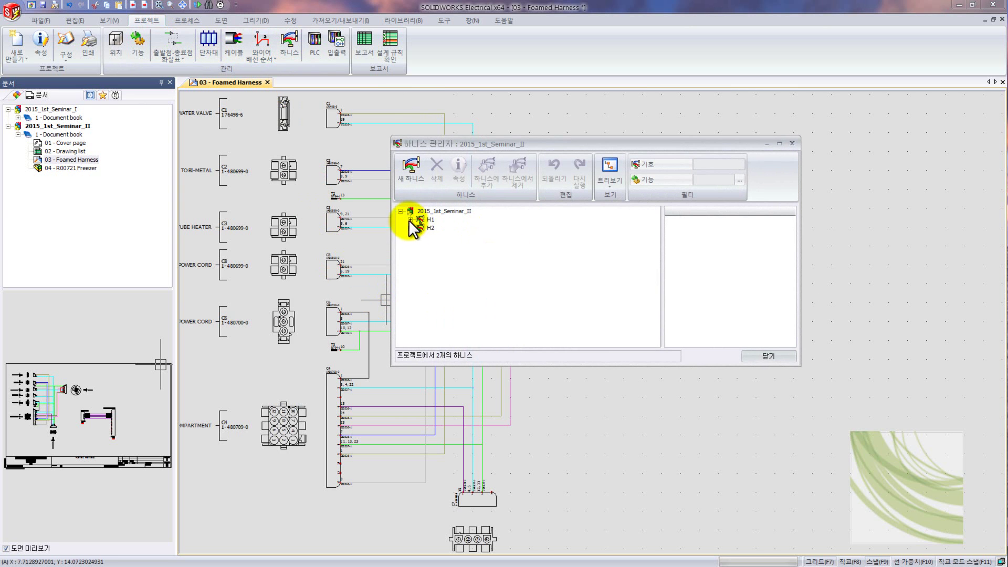
Step: Inspect harness H1's wires and components in the harness manager, then close it
{"action": "left_click", "coordinate": [411, 220]}
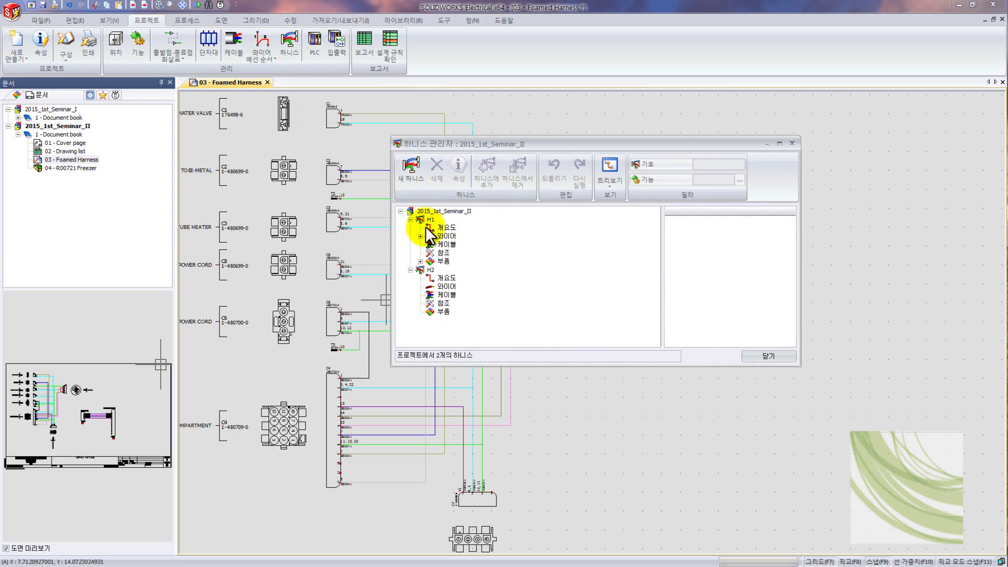
{"action": "left_click", "coordinate": [419, 235]}
{"action": "left_click", "coordinate": [420, 210]}
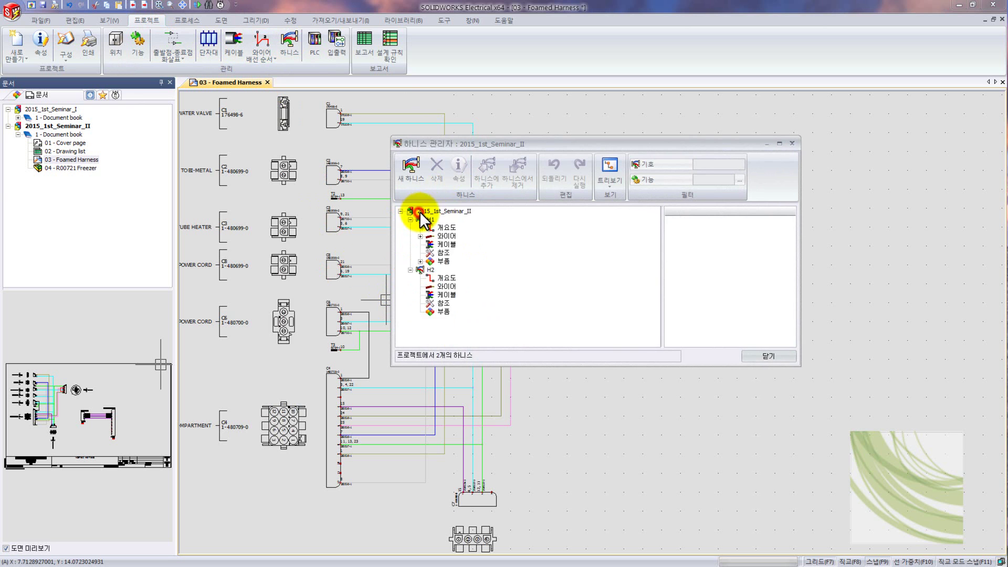
{"action": "left_click", "coordinate": [421, 262]}
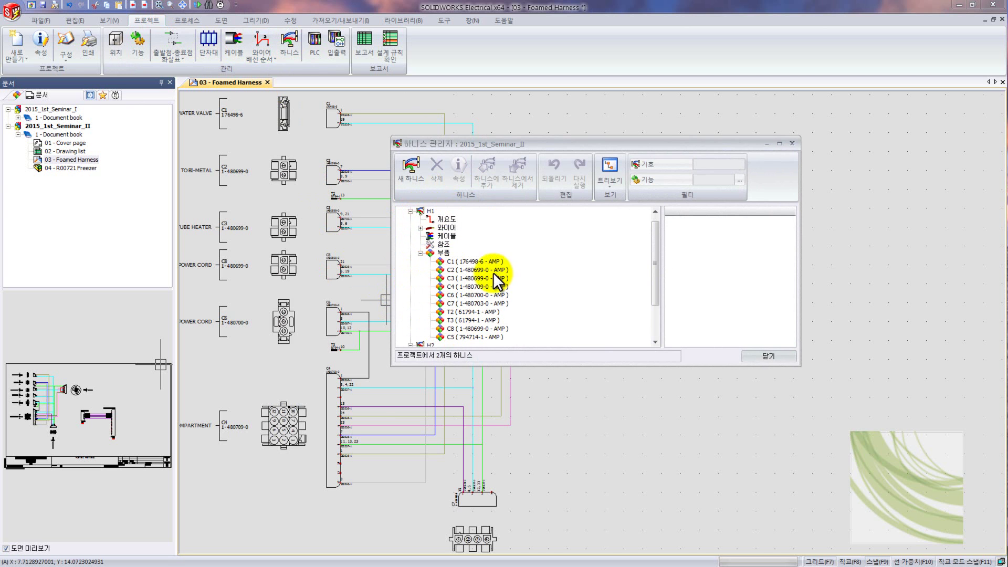
{"action": "left_click", "coordinate": [759, 356]}
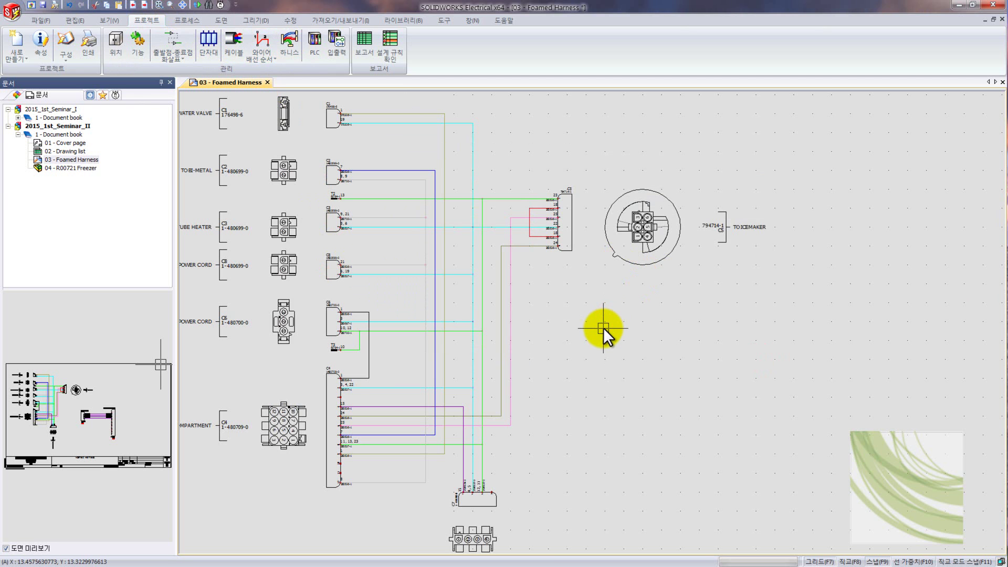
Step: Open the 05 - PLC drawing from 2015_1st_Seminar_I's document book and fit it in view
{"action": "scroll", "coordinate": [582, 349], "scroll_direction": "down", "scroll_amount": 2}
{"action": "middle_click_drag", "start_coordinate": [581, 353], "coordinate": [565, 344]}
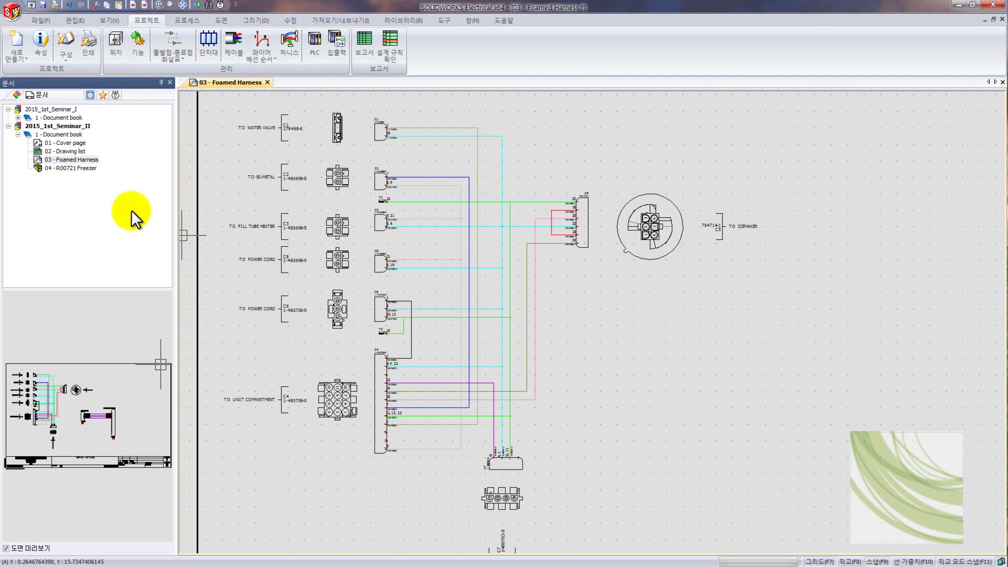
{"action": "left_click", "coordinate": [18, 135]}
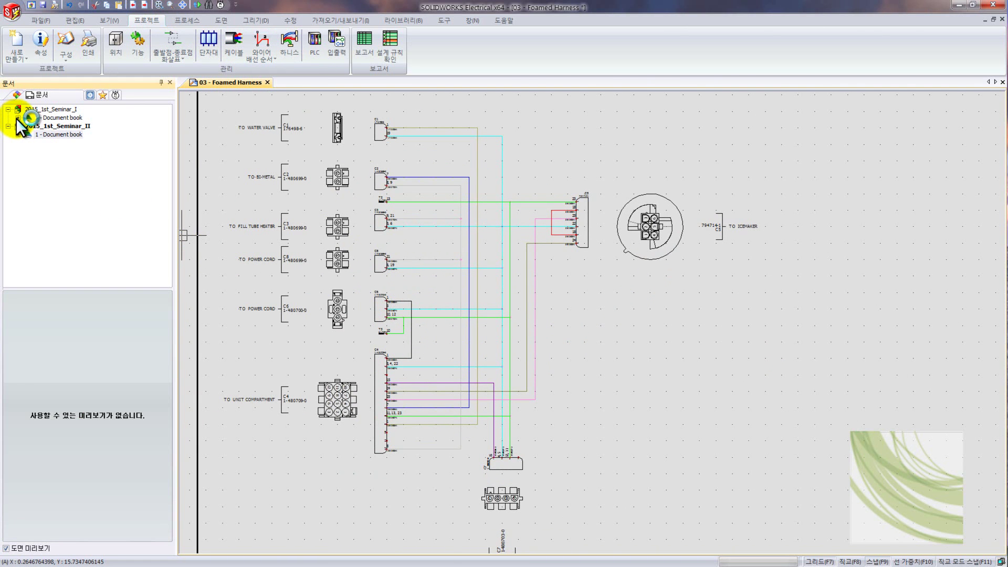
{"action": "left_click", "coordinate": [18, 118]}
{"action": "double_click", "coordinate": [59, 160]}
{"action": "mouse_move", "coordinate": [461, 388]}
{"action": "middle_mouse_down"}
{"action": "mouse_move", "coordinate": [450, 311]}
{"action": "mouse_move", "coordinate": [434, 343]}
{"action": "mouse_move", "coordinate": [513, 355]}
{"action": "middle_mouse_up"}
{"action": "scroll", "coordinate": [504, 355], "scroll_direction": "down", "scroll_amount": 1}
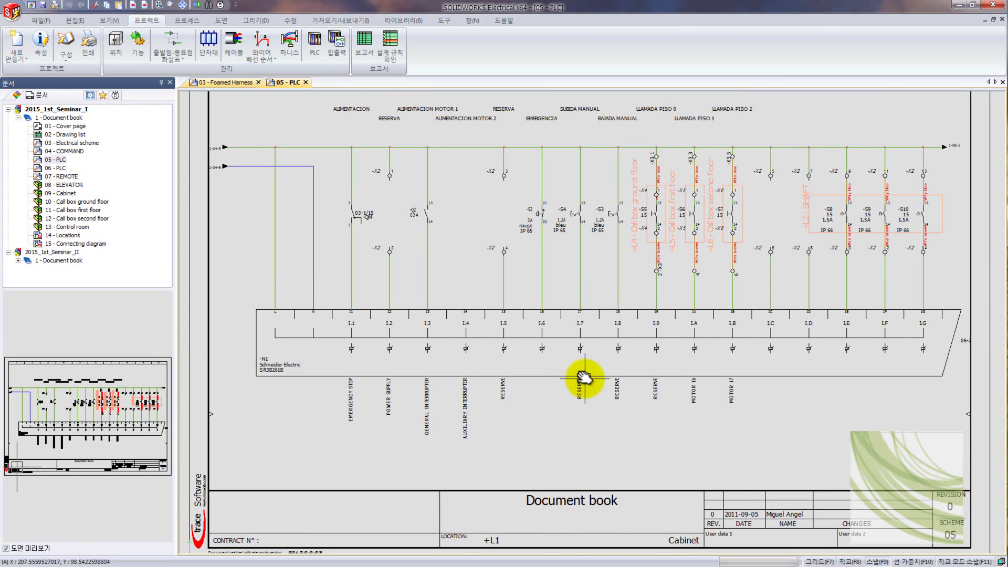
Step: Open the I/O manager for PLC -N1 and list the F2 - PLC inputs
{"action": "left_click", "coordinate": [554, 377]}
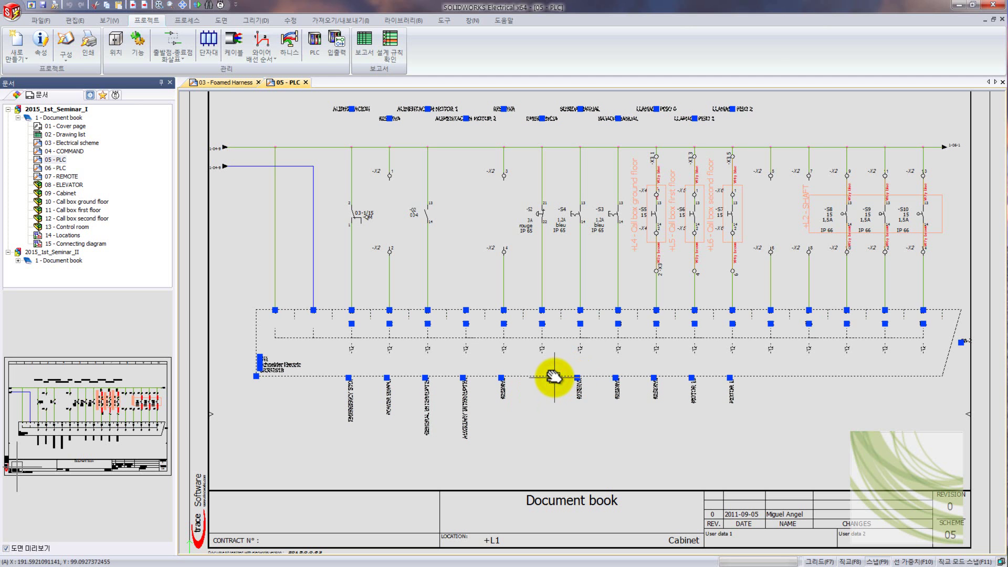
{"action": "right_click", "coordinate": [554, 377]}
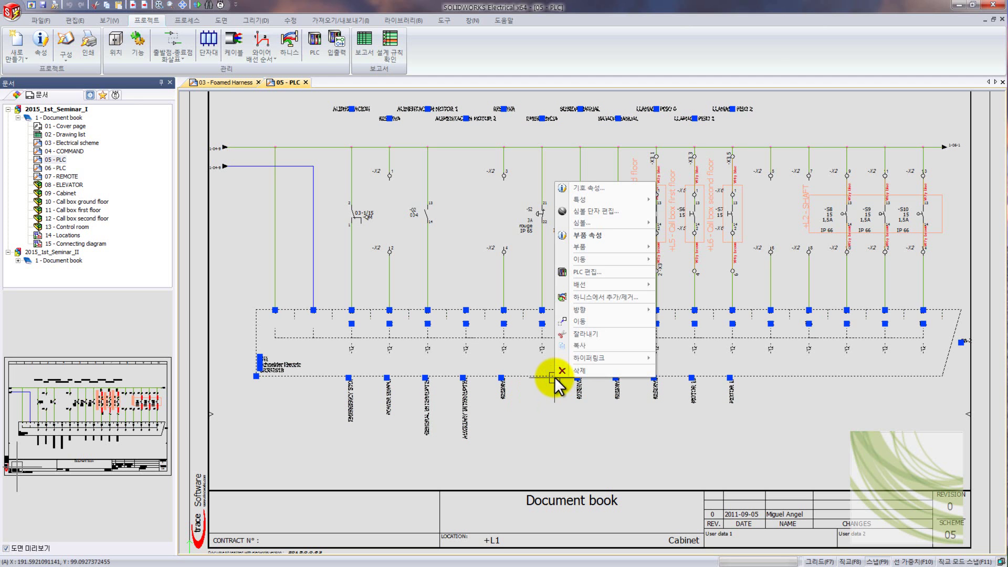
{"action": "left_click", "coordinate": [595, 275]}
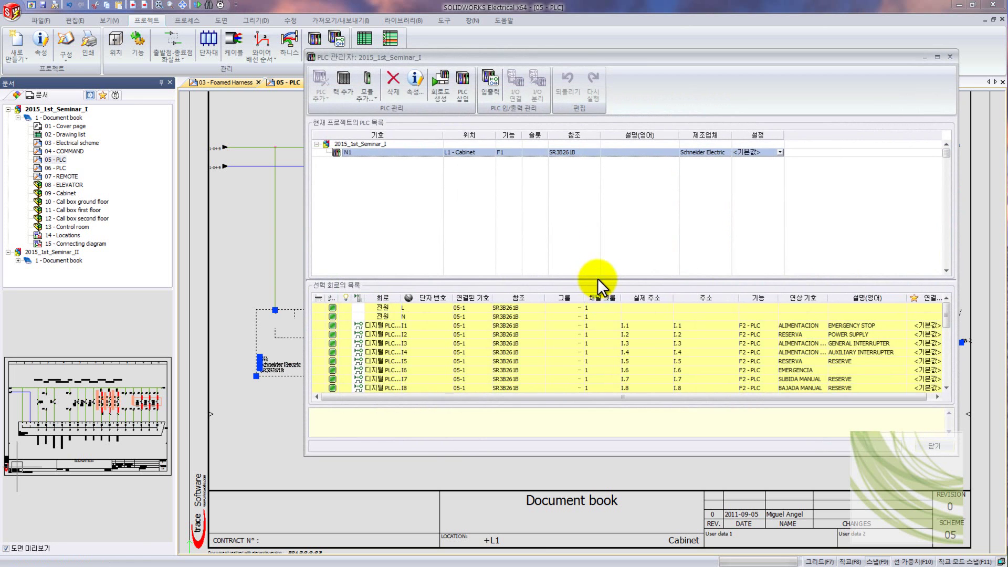
{"action": "left_click_drag", "start_coordinate": [608, 56], "coordinate": [575, 81]}
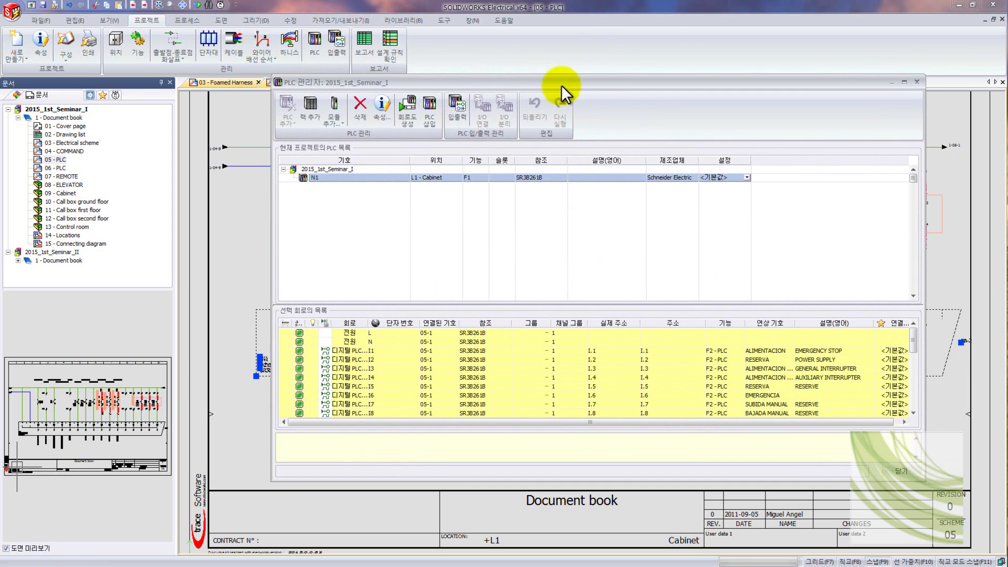
{"action": "left_click", "coordinate": [459, 109]}
{"action": "left_click", "coordinate": [479, 207]}
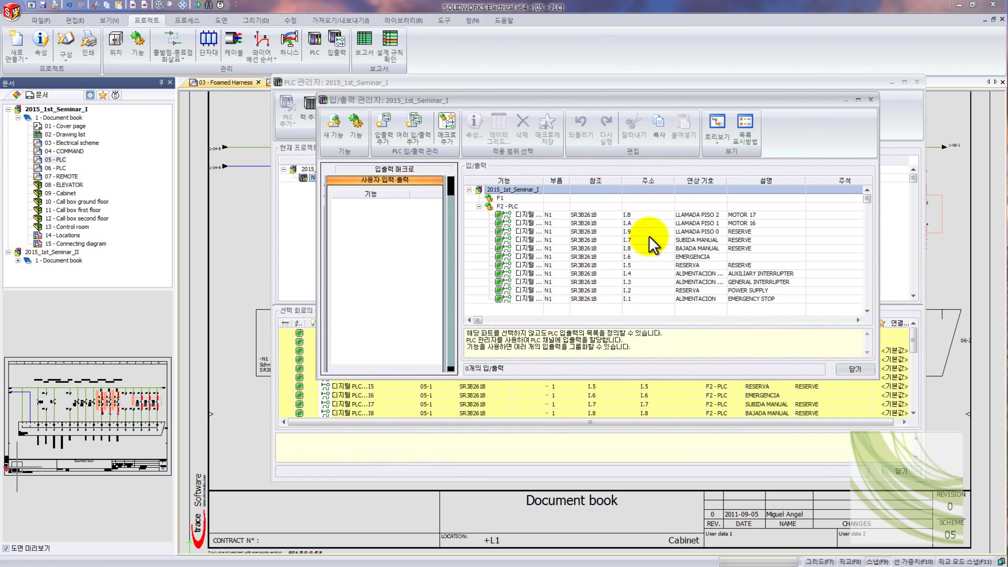
Step: Change input I.1's description from EMERGENCY STOP to EMERGENCY RUN and close both managers
{"action": "left_click", "coordinate": [774, 299]}
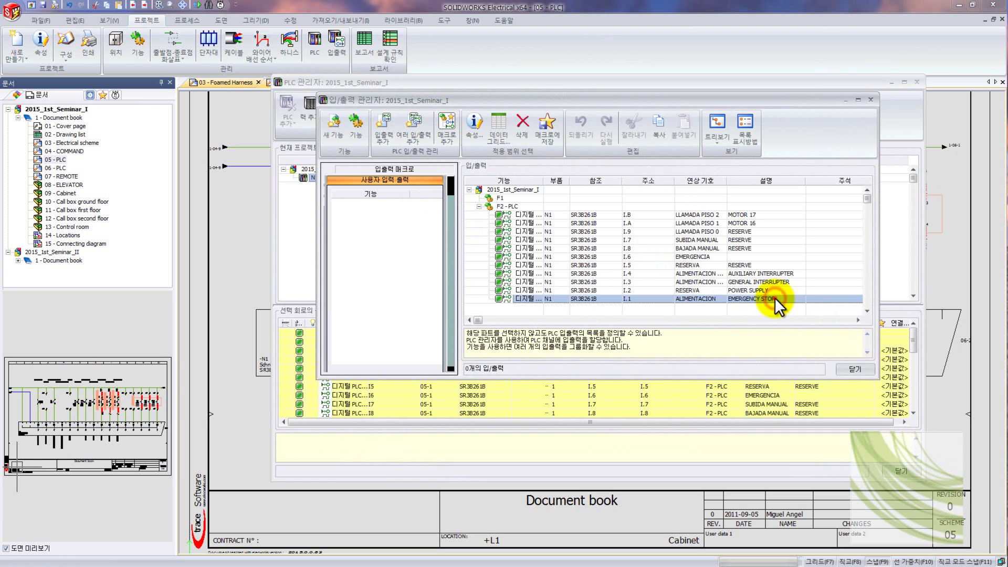
{"action": "left_click", "coordinate": [774, 297]}
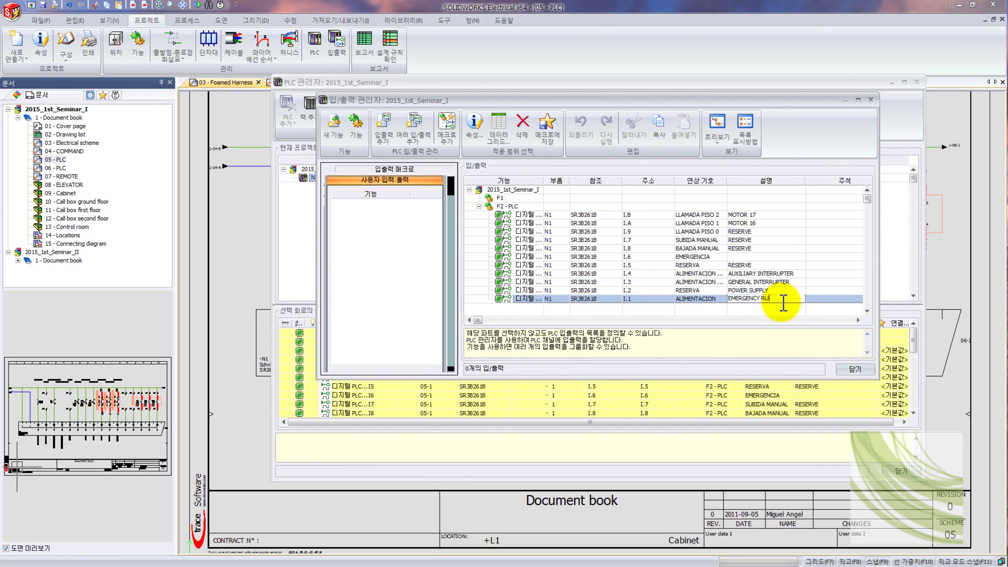
{"action": "key", "text": "Return"}
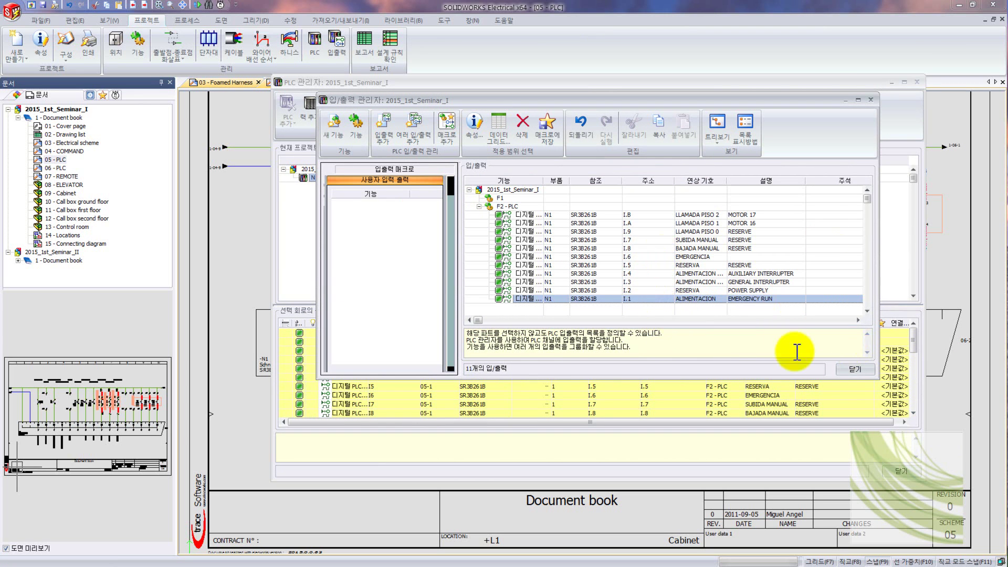
{"action": "left_click", "coordinate": [856, 370]}
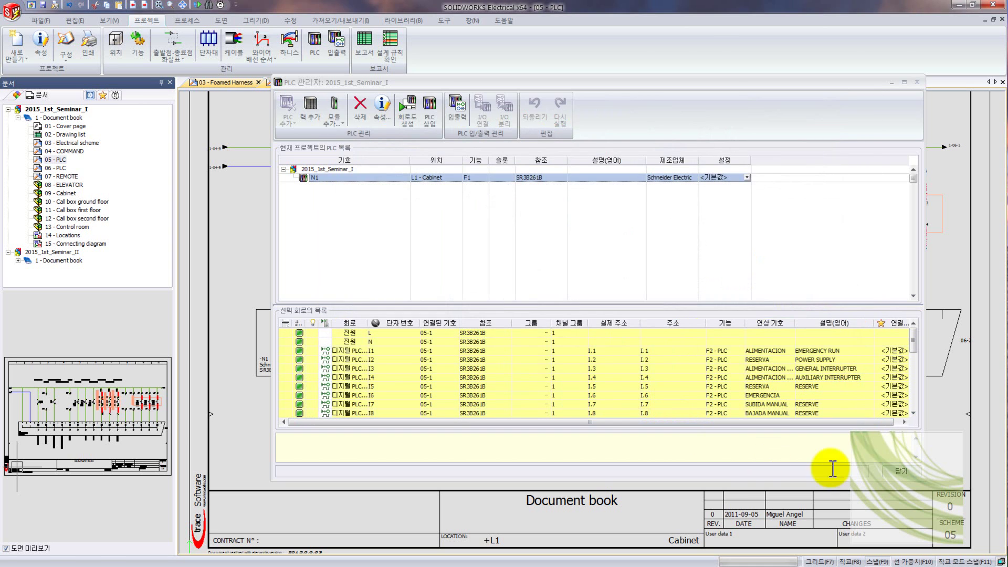
{"action": "left_click", "coordinate": [900, 470]}
{"action": "scroll", "coordinate": [357, 420], "scroll_direction": "up", "scroll_amount": 5}
{"action": "scroll", "coordinate": [348, 408], "scroll_direction": "up", "scroll_amount": 3}
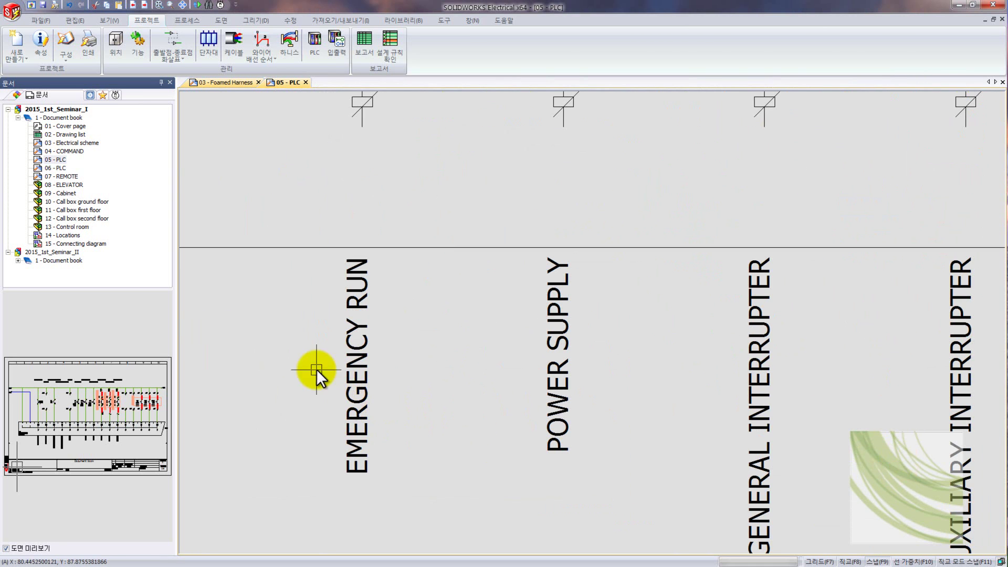
{"action": "scroll", "coordinate": [379, 318], "scroll_direction": "down", "scroll_amount": 5}
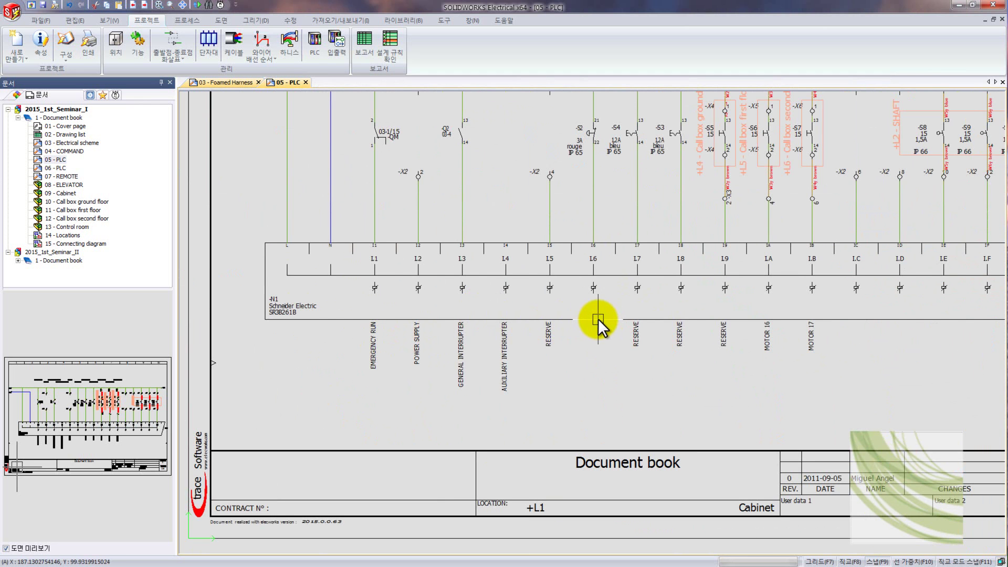
Step: Reopen PLC -N1's I/O manager and show input I.1 (EMERGENCY RUN) in the data grid
{"action": "left_click", "coordinate": [597, 319]}
{"action": "right_click", "coordinate": [598, 319]}
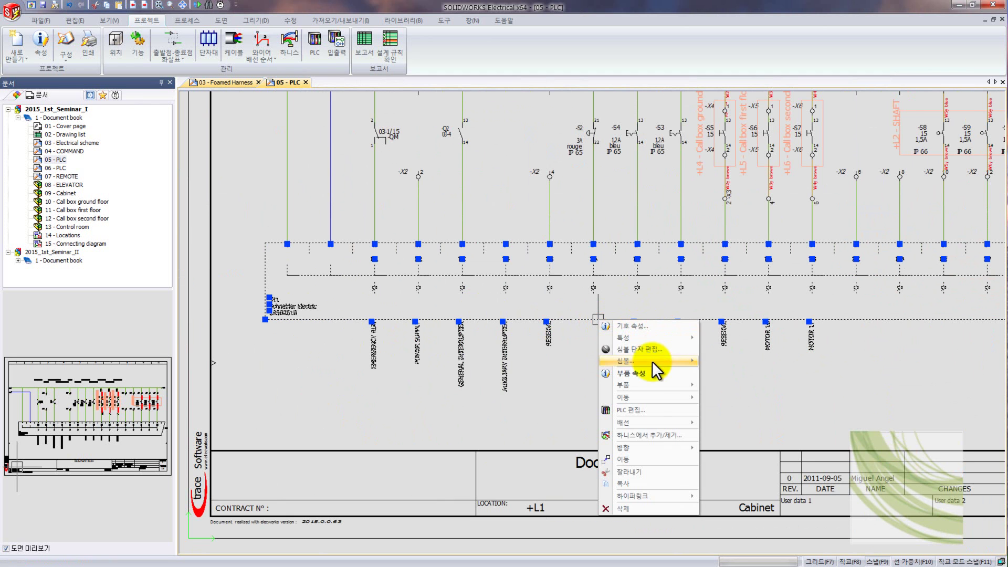
{"action": "left_click", "coordinate": [653, 410]}
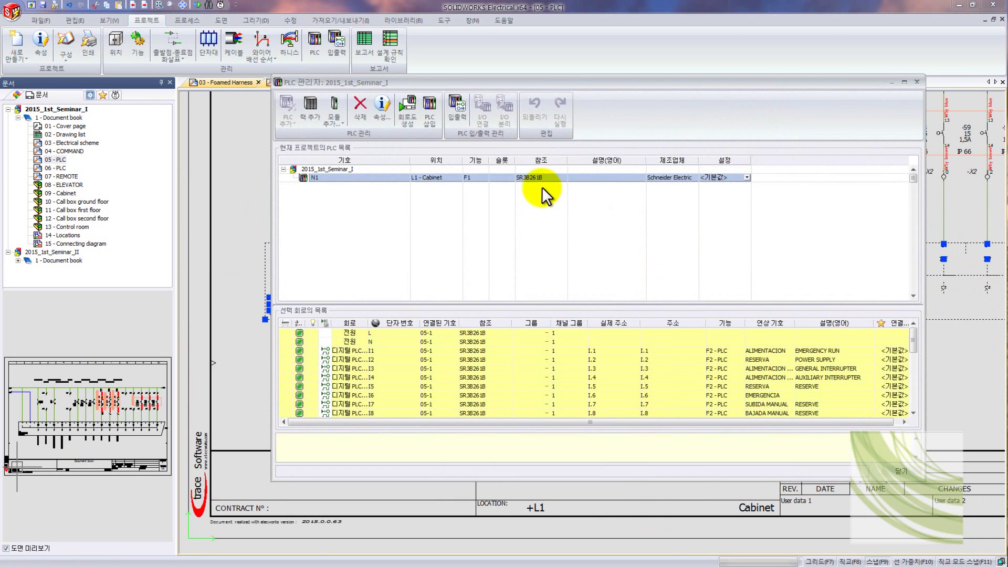
{"action": "left_click", "coordinate": [457, 109]}
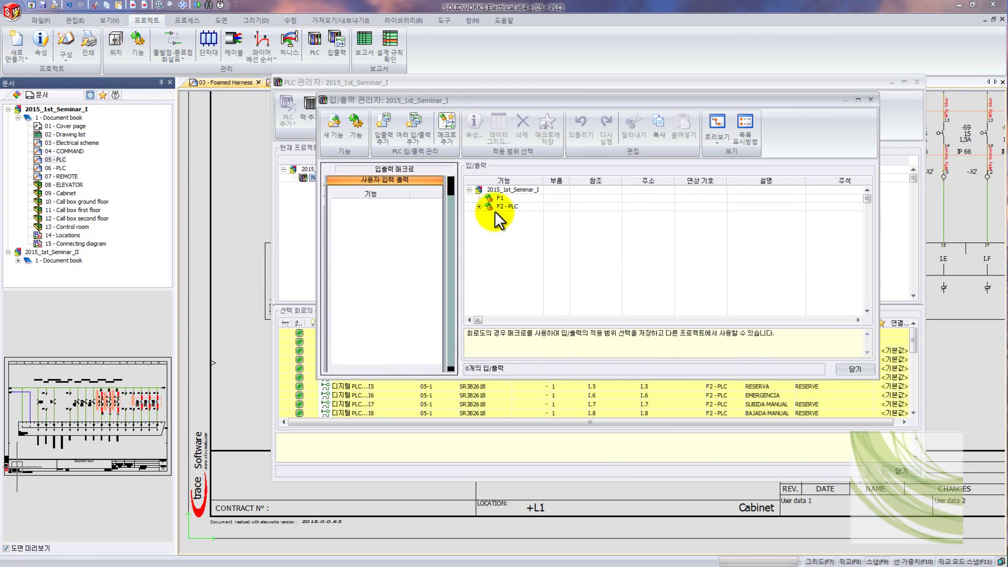
{"action": "left_click", "coordinate": [479, 206]}
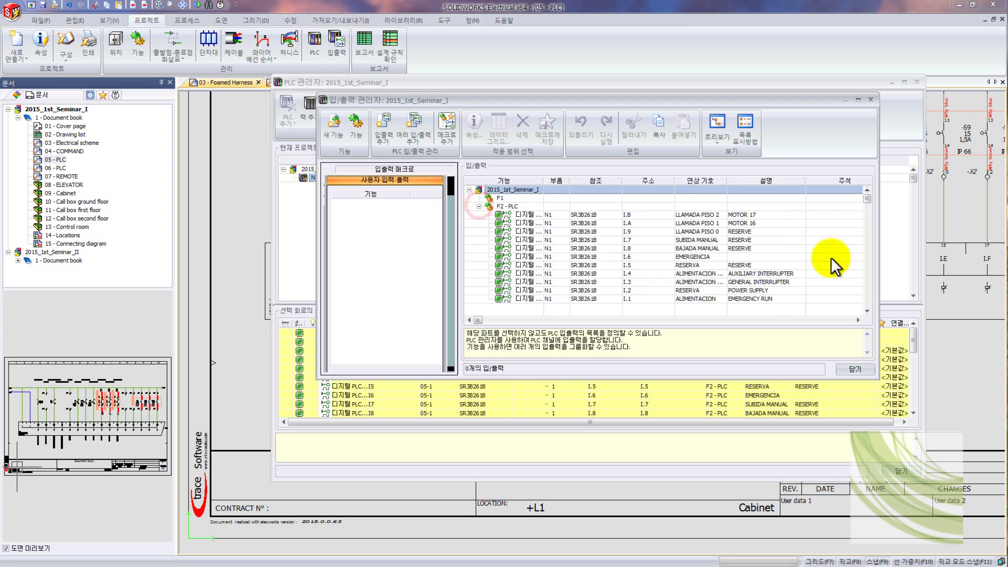
{"action": "left_click", "coordinate": [741, 299]}
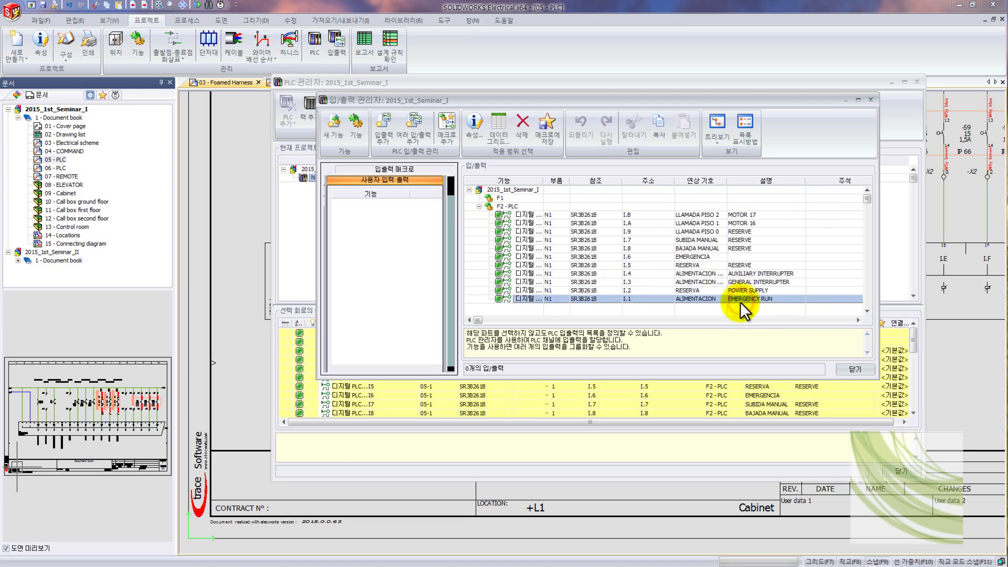
{"action": "left_click", "coordinate": [499, 134]}
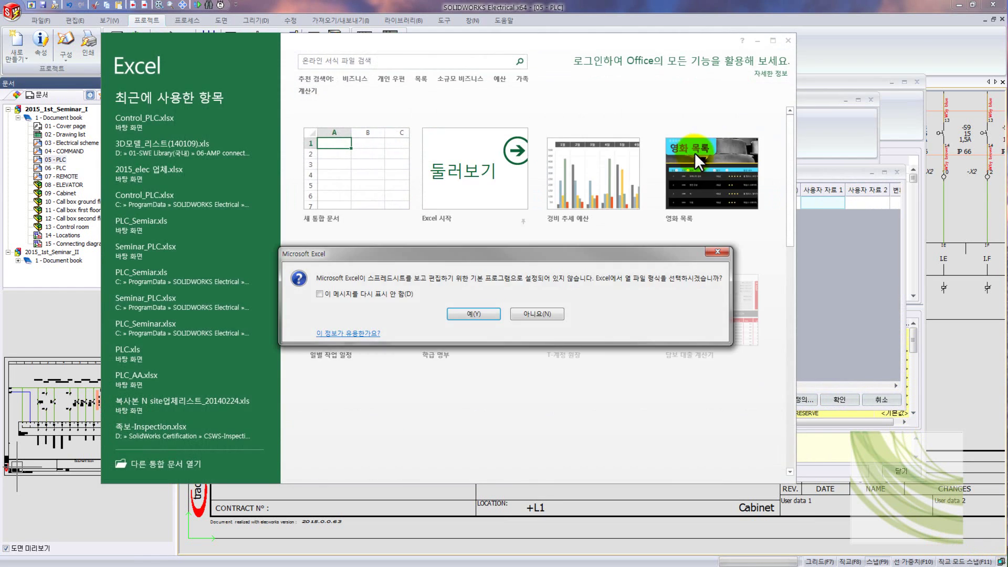
Step: Start a blank Excel workbook and enter 'Emergency STOP' in cell B2
{"action": "left_click", "coordinate": [535, 315]}
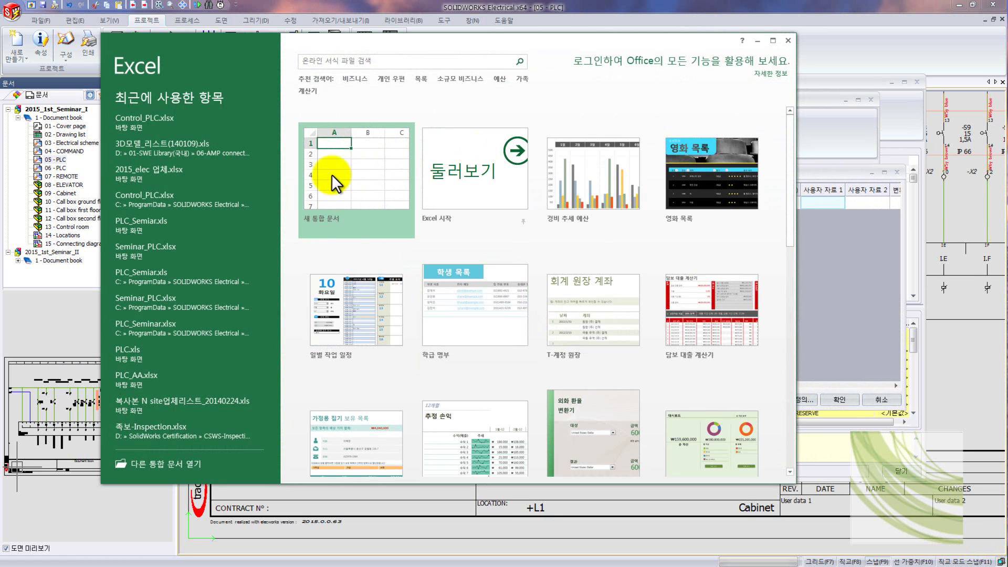
{"action": "left_click", "coordinate": [332, 174]}
{"action": "left_click", "coordinate": [331, 176]}
{"action": "left_click", "coordinate": [172, 165]}
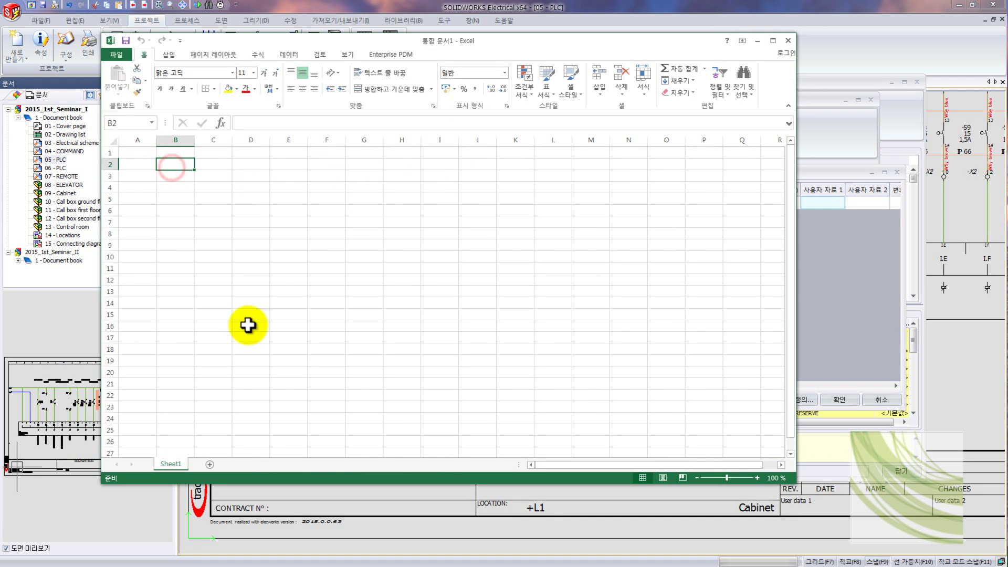
{"action": "type", "text": "Emergency"}
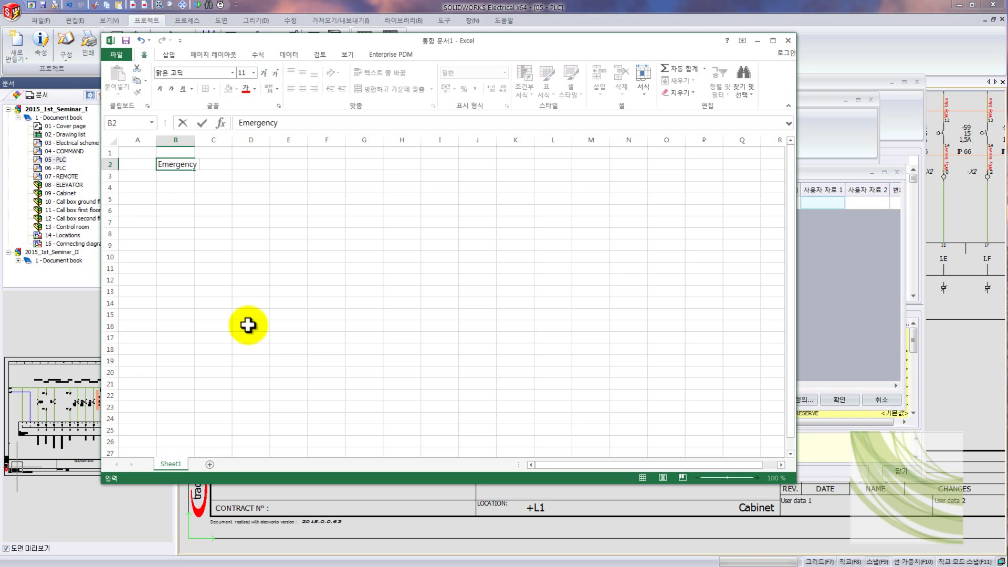
{"action": "type", "text": " STOP"}
{"action": "left_click_drag", "start_coordinate": [430, 45], "coordinate": [552, 238]}
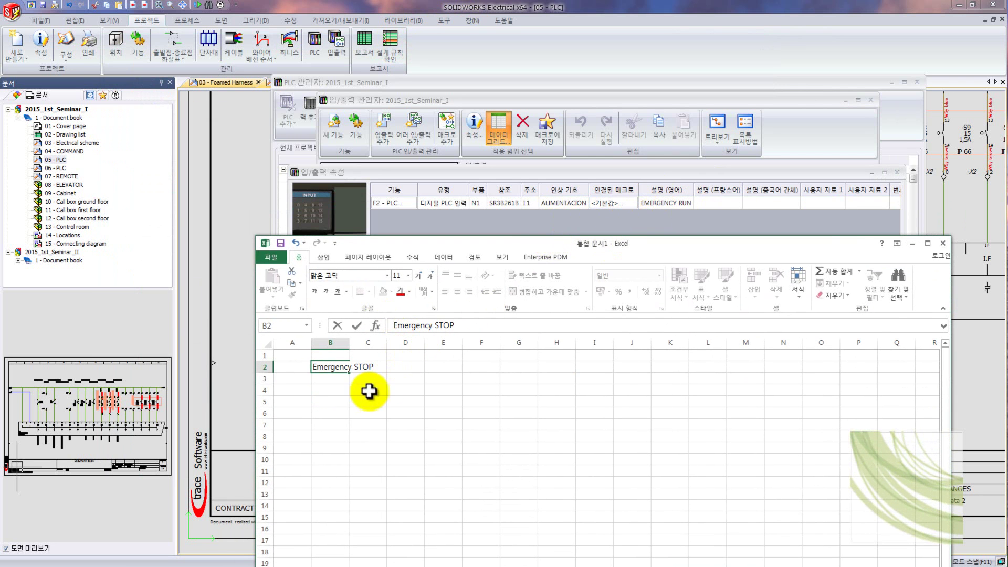
Step: Autofit column B, copy B2, and target input I1's Description (English) cell in SOLIDWORKS
{"action": "double_click", "coordinate": [349, 343]}
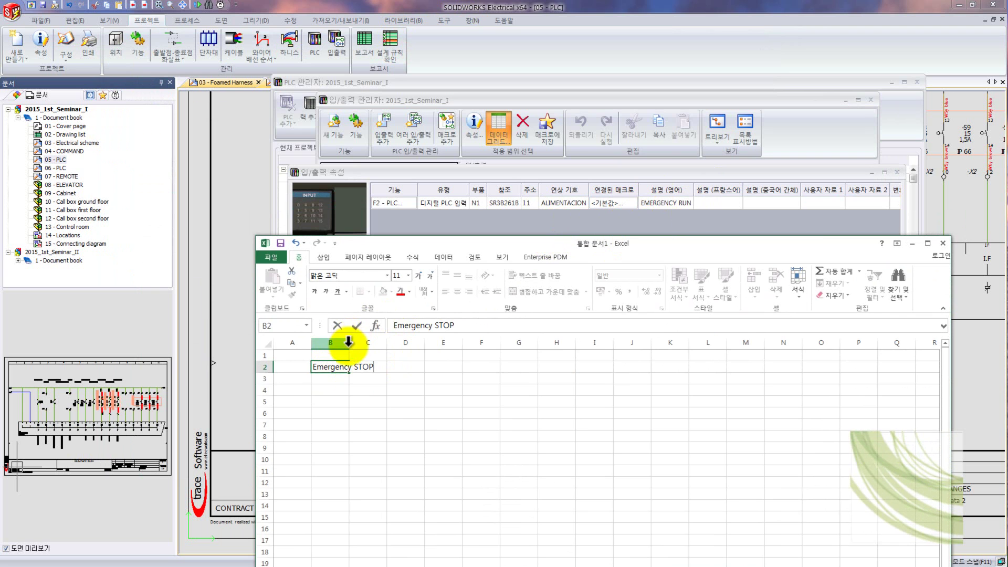
{"action": "left_click", "coordinate": [348, 344]}
{"action": "left_click", "coordinate": [355, 388]}
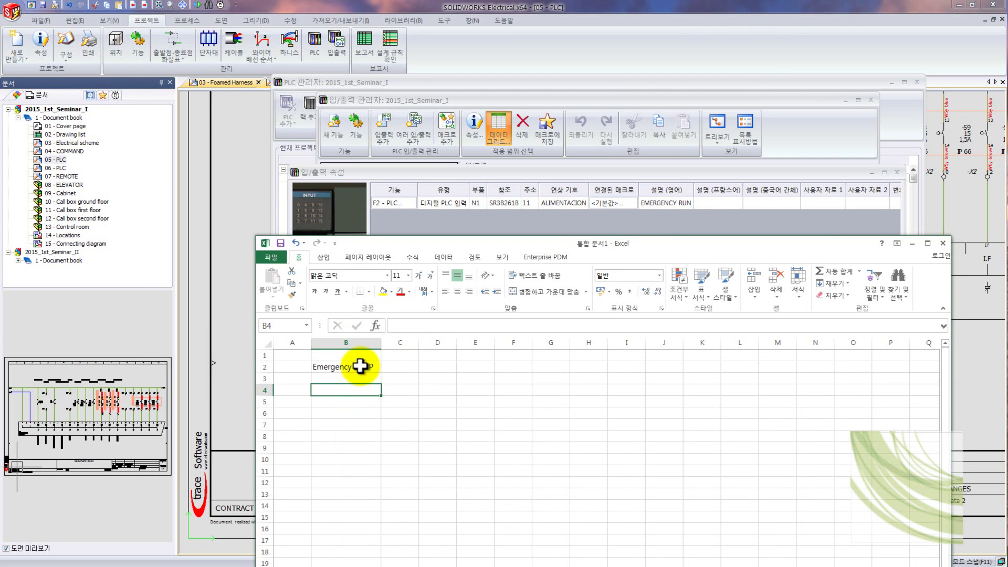
{"action": "left_click", "coordinate": [357, 366]}
{"action": "key", "text": "ctrl+c"}
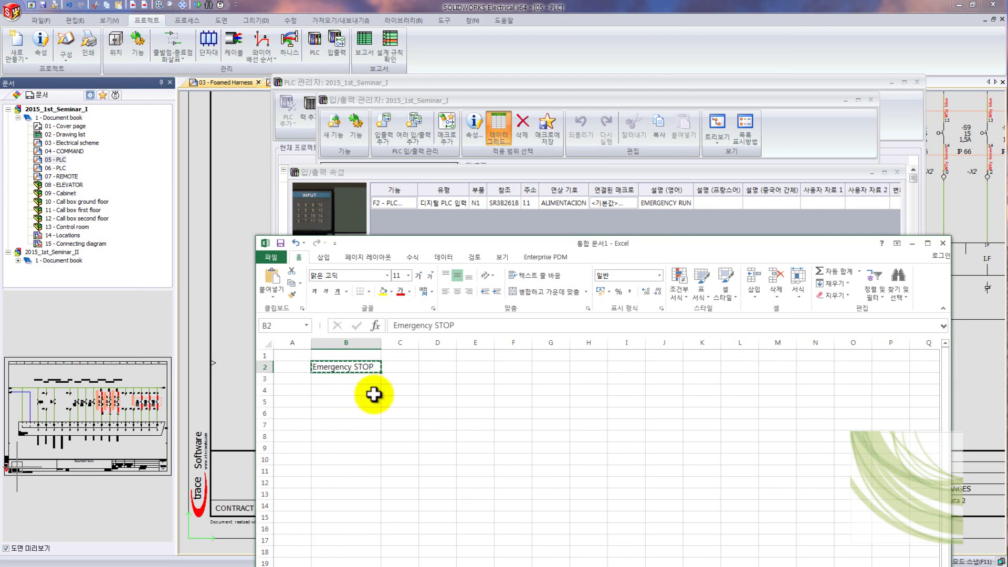
{"action": "left_click", "coordinate": [673, 203]}
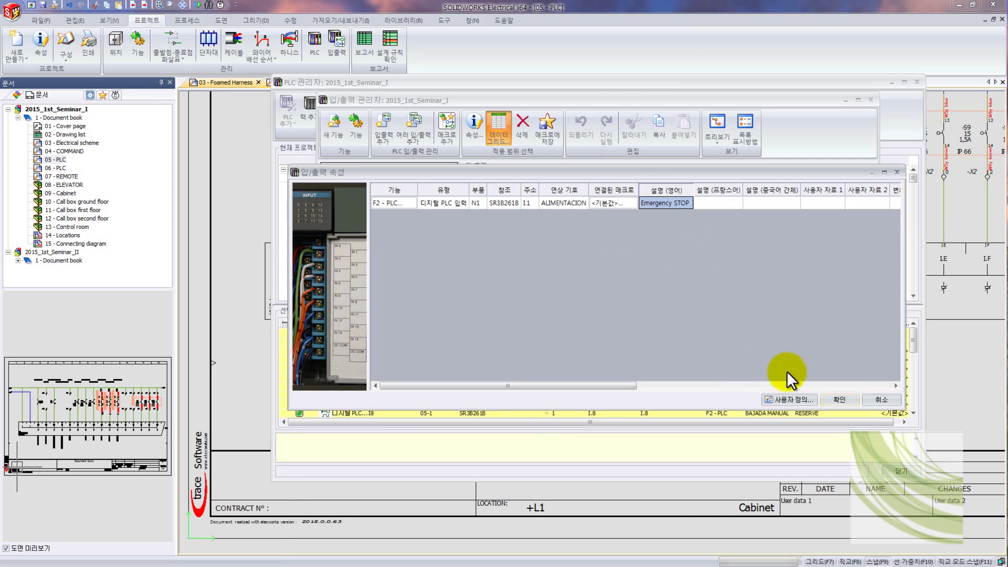
Step: Confirm 'Emergency STOP' as I.1's description and close the I/O and PLC managers
{"action": "left_click_drag", "start_coordinate": [512, 177], "coordinate": [509, 461]}
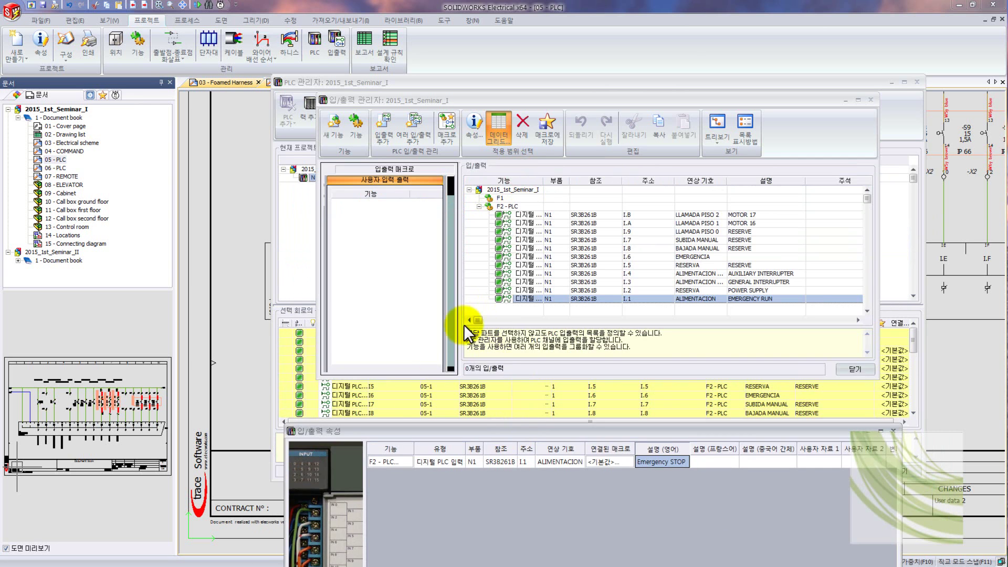
{"action": "left_click_drag", "start_coordinate": [421, 430], "coordinate": [415, 144]}
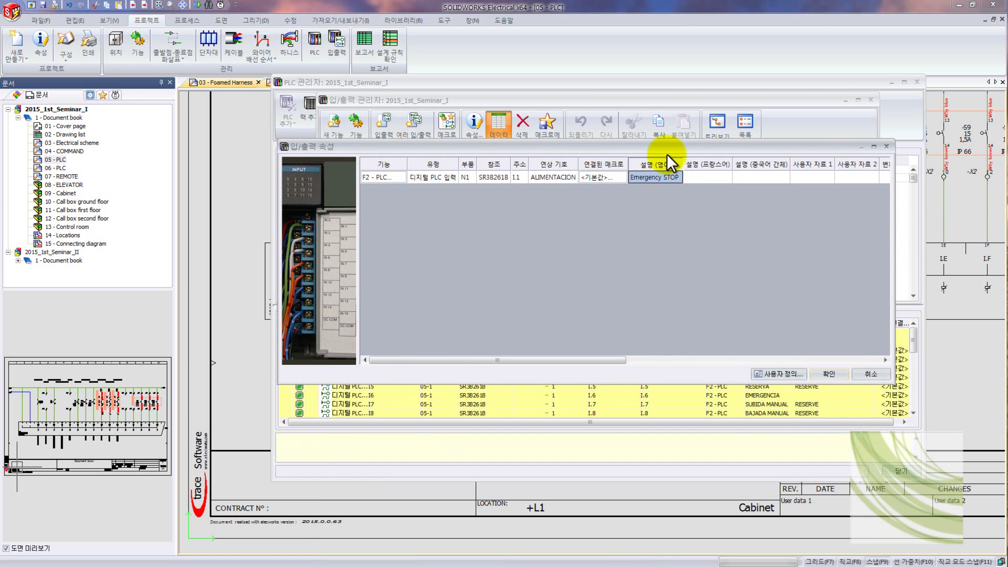
{"action": "left_click", "coordinate": [835, 373]}
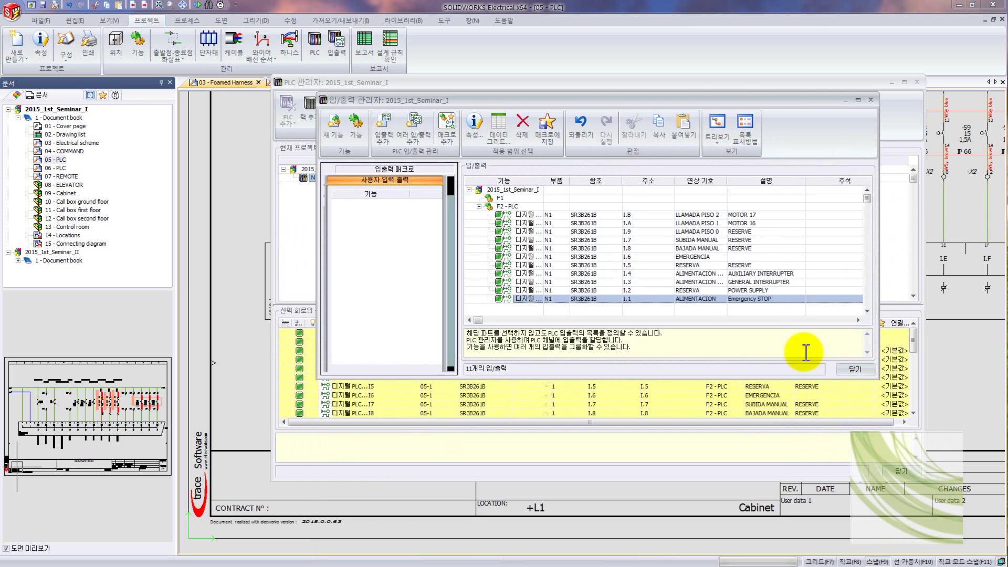
{"action": "left_click", "coordinate": [846, 371]}
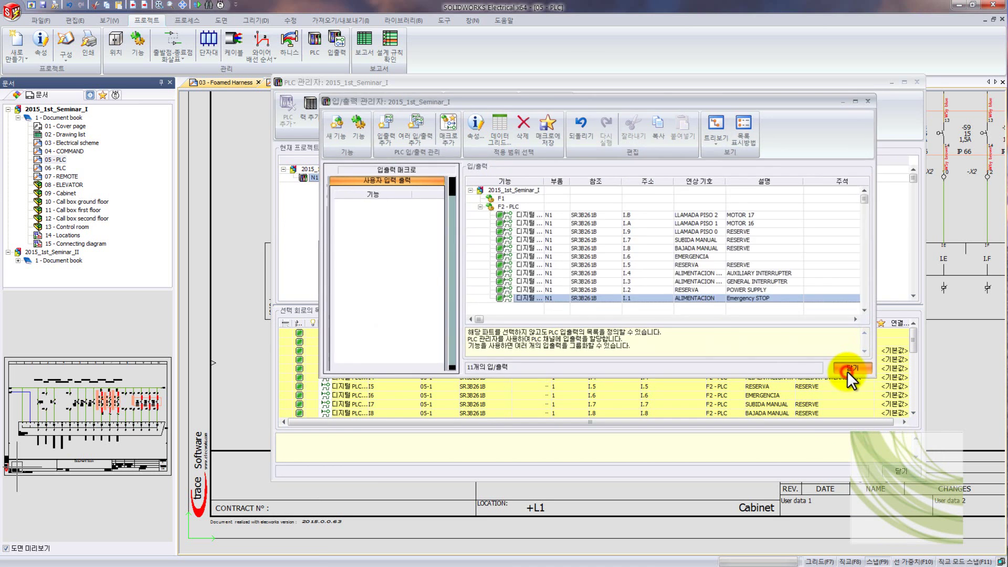
{"action": "left_click", "coordinate": [892, 470]}
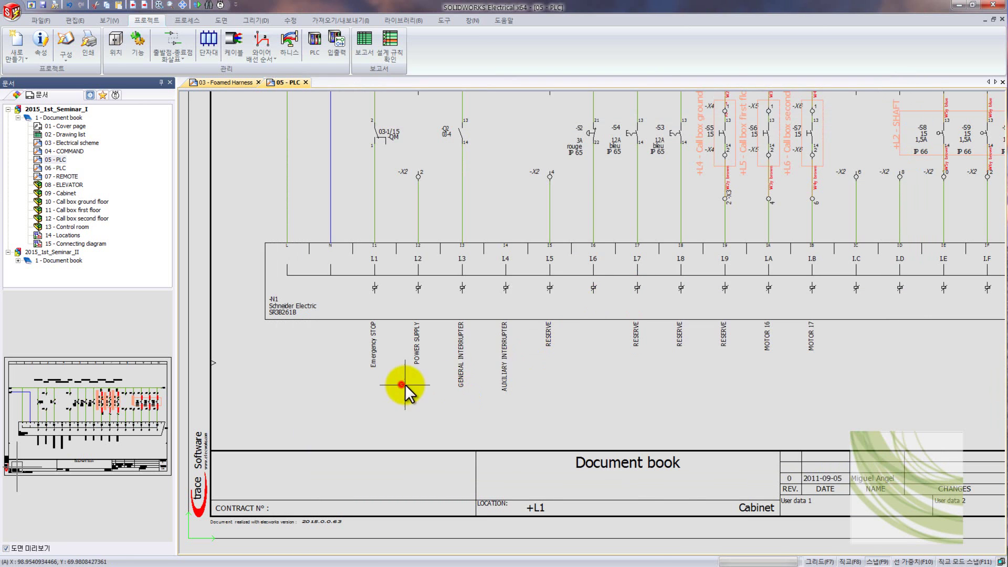
Step: Check that input I1 on the 05 - PLC sheet reads Emergency STOP, then select the -N1 PLC
{"action": "scroll", "coordinate": [387, 366], "scroll_direction": "up", "scroll_amount": 5}
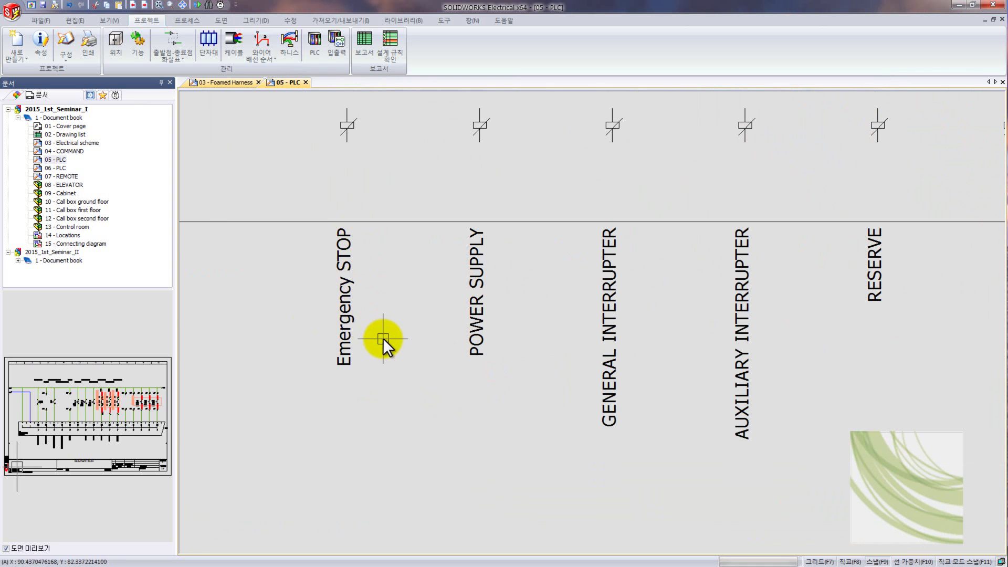
{"action": "scroll", "coordinate": [383, 339], "scroll_direction": "down", "scroll_amount": 3}
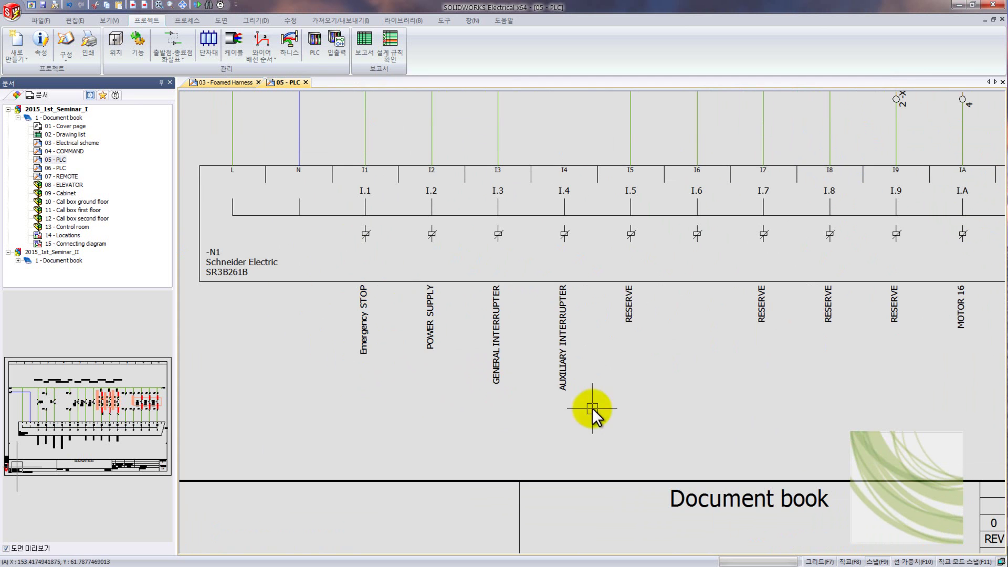
{"action": "mouse_move", "coordinate": [664, 416]}
{"action": "middle_mouse_down"}
{"action": "mouse_move", "coordinate": [605, 417]}
{"action": "mouse_move", "coordinate": [573, 386]}
{"action": "middle_mouse_up"}
{"action": "scroll", "coordinate": [606, 416], "scroll_direction": "down", "scroll_amount": 4}
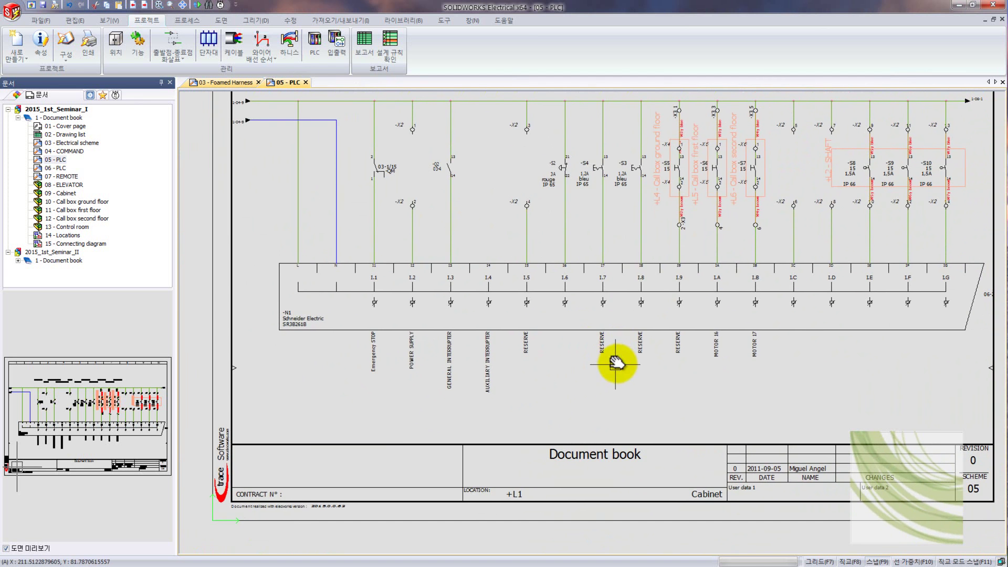
{"action": "left_click", "coordinate": [570, 329]}
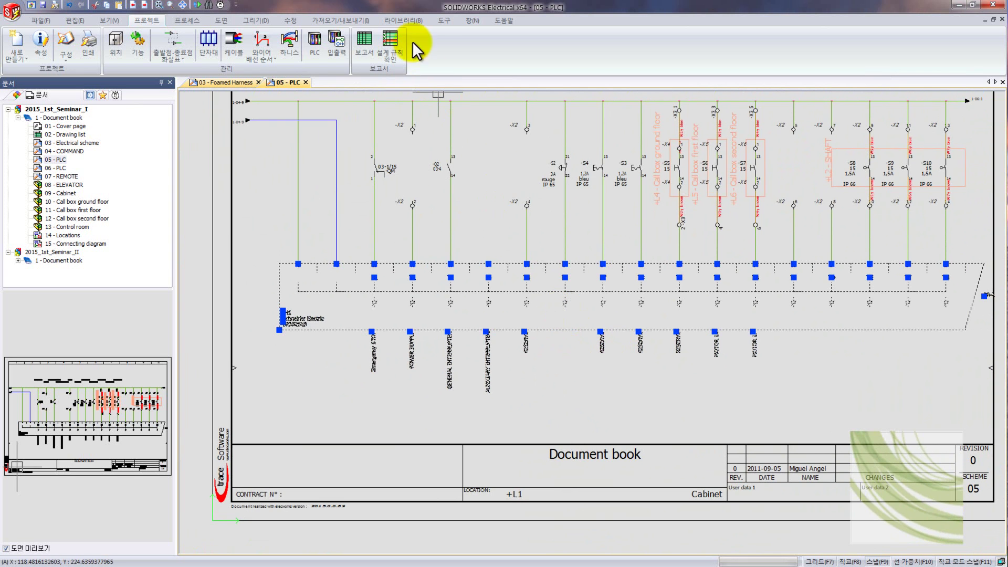
Step: Export the PLC data to the Desktop with the Control_PLC template, ignoring the existing-file warning
{"action": "left_click", "coordinate": [327, 21]}
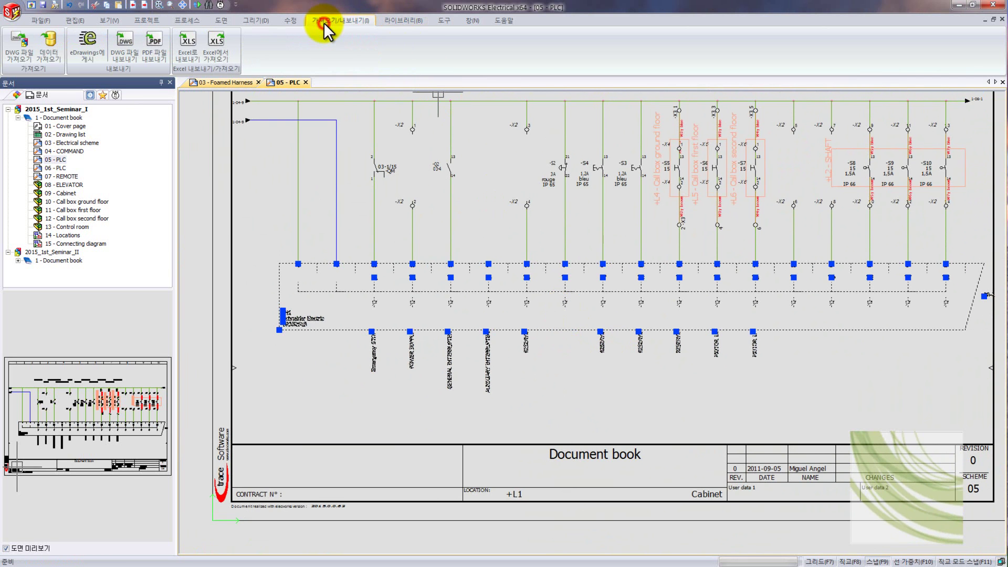
{"action": "left_click", "coordinate": [187, 46]}
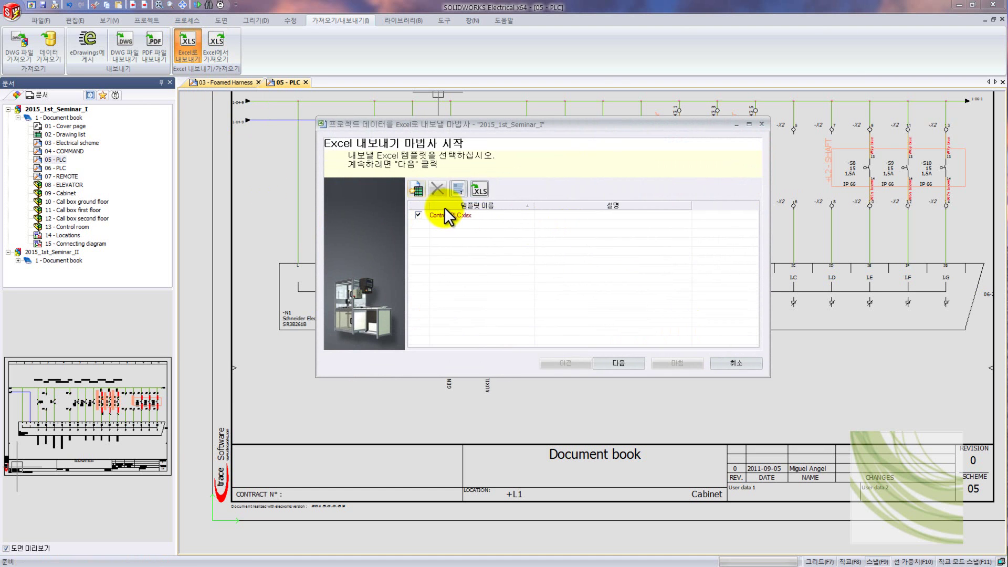
{"action": "left_click", "coordinate": [620, 362]}
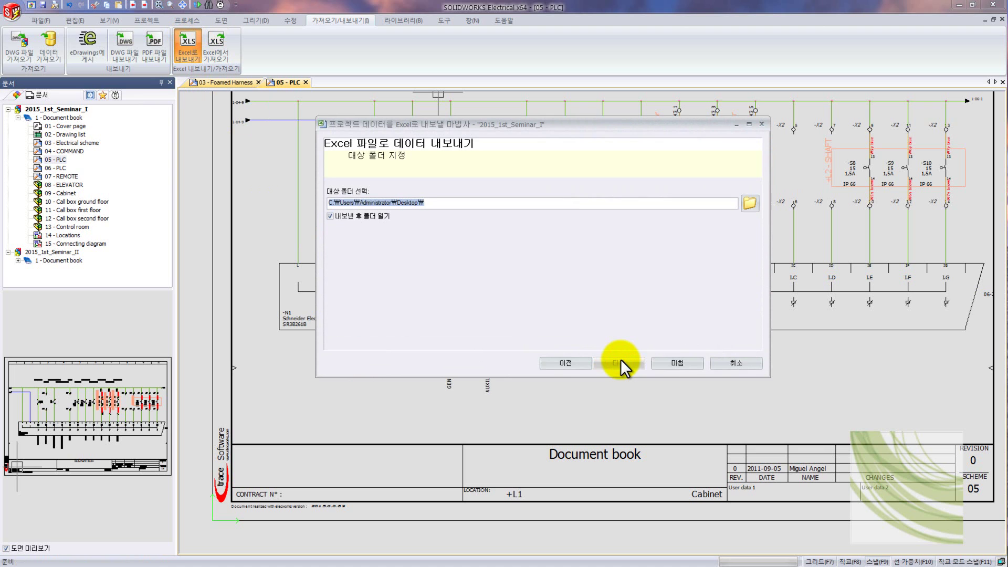
{"action": "left_click", "coordinate": [664, 361]}
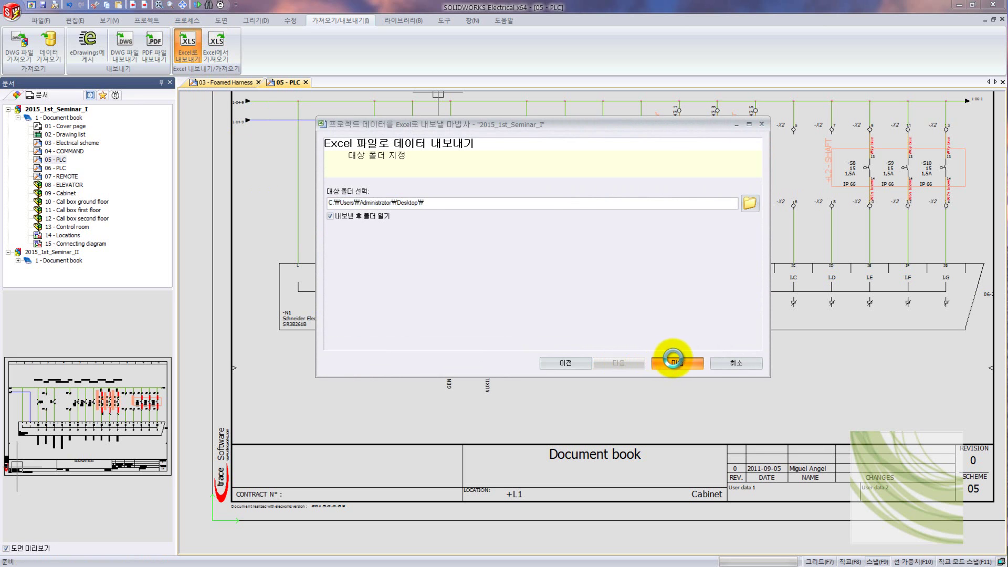
{"action": "left_click", "coordinate": [505, 264]}
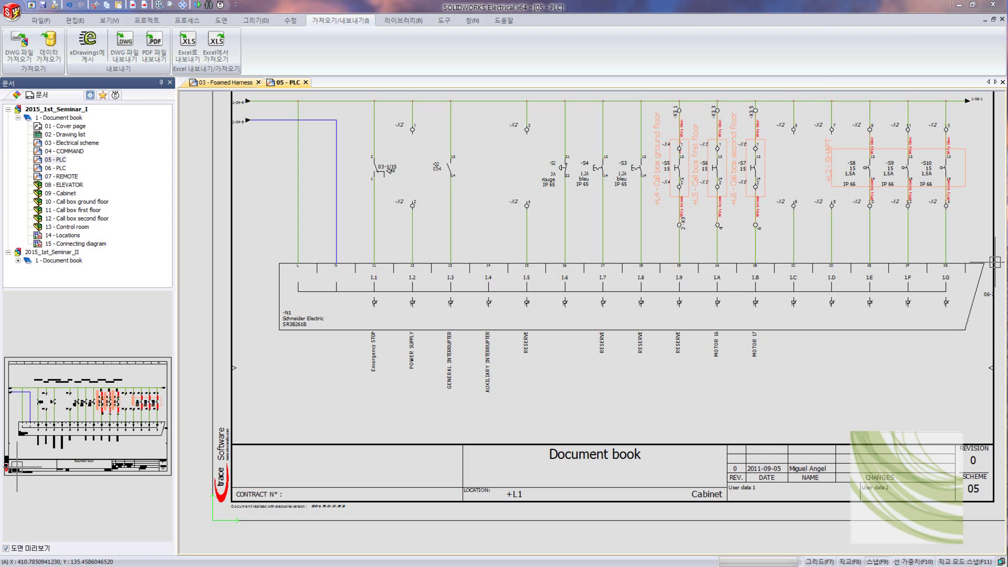
Step: Open and repair the exported Control_PLC.xlsx in Excel, closing the old untitled workbook
{"action": "left_click_drag", "start_coordinate": [798, 37], "coordinate": [638, 75]}
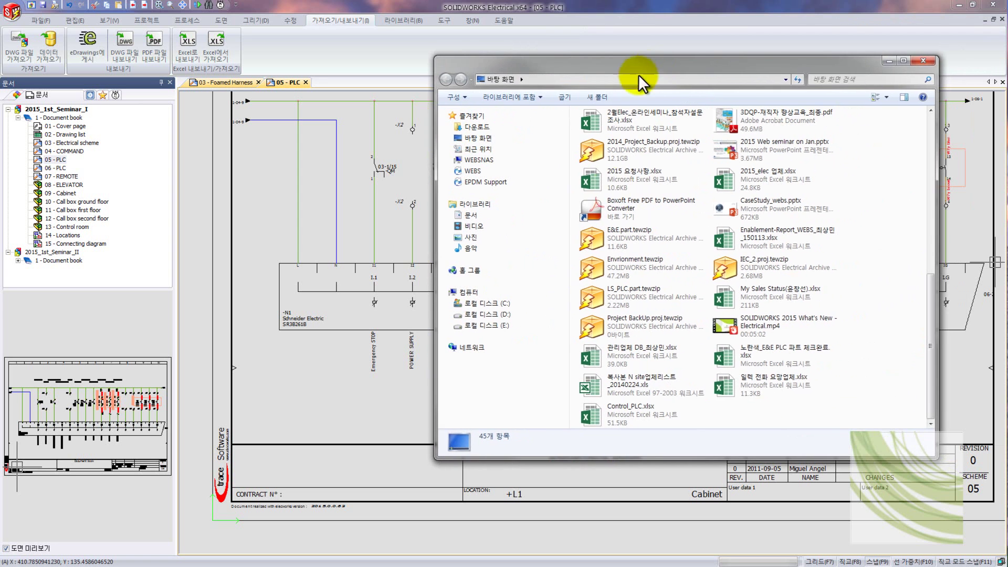
{"action": "double_click", "coordinate": [638, 410]}
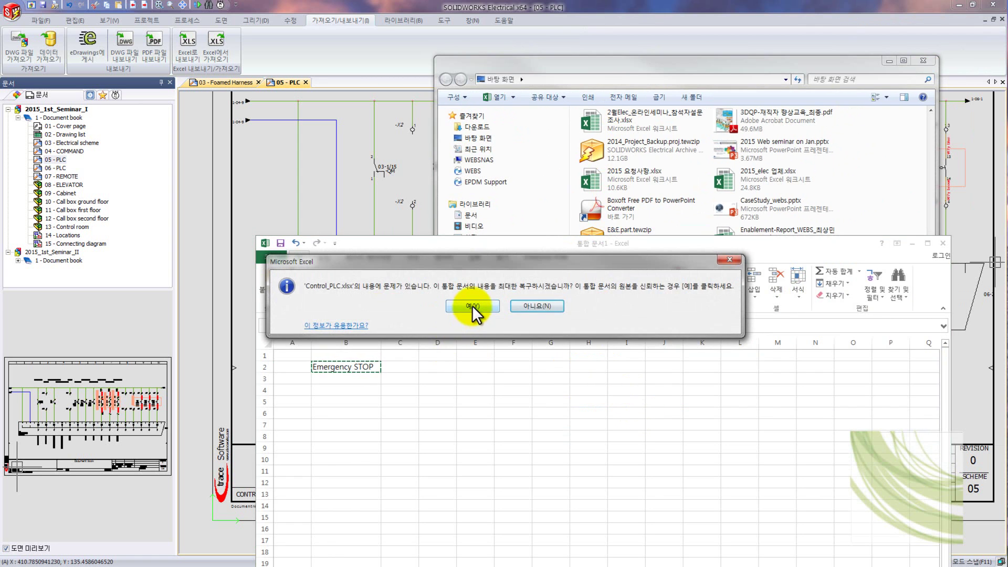
{"action": "left_click", "coordinate": [471, 306]}
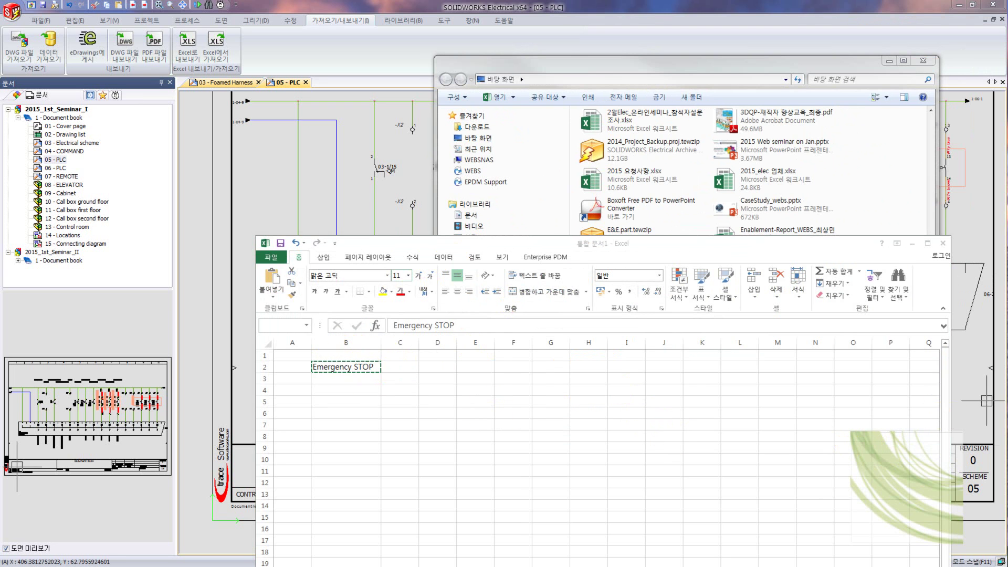
{"action": "left_click_drag", "start_coordinate": [1003, 68], "coordinate": [544, 98]}
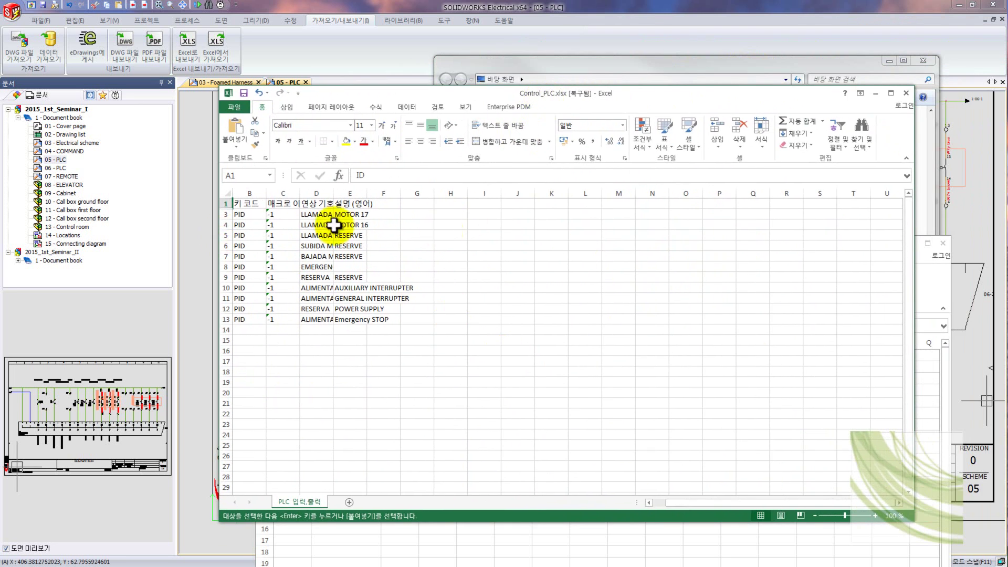
{"action": "left_click", "coordinate": [943, 244]}
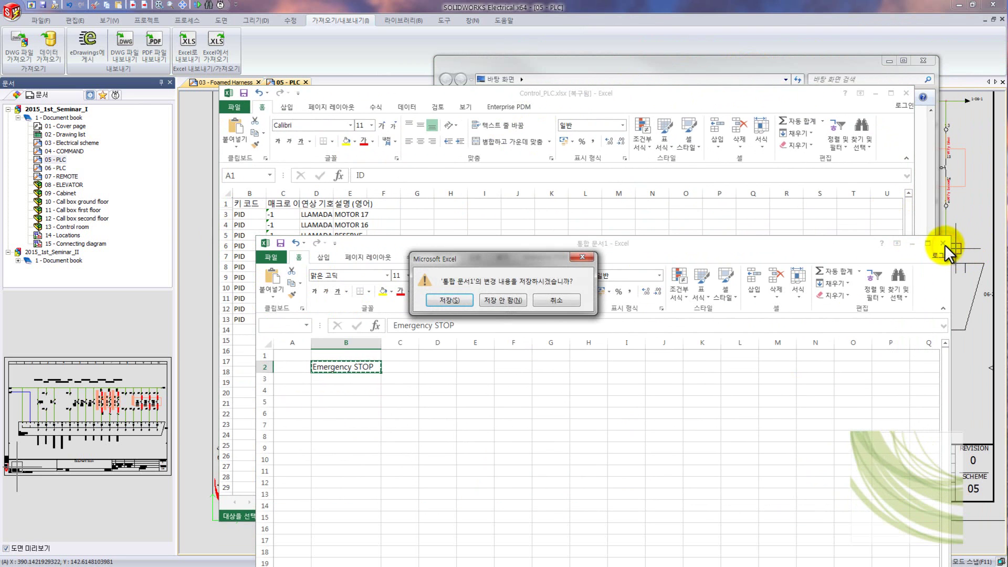
{"action": "left_click", "coordinate": [499, 300]}
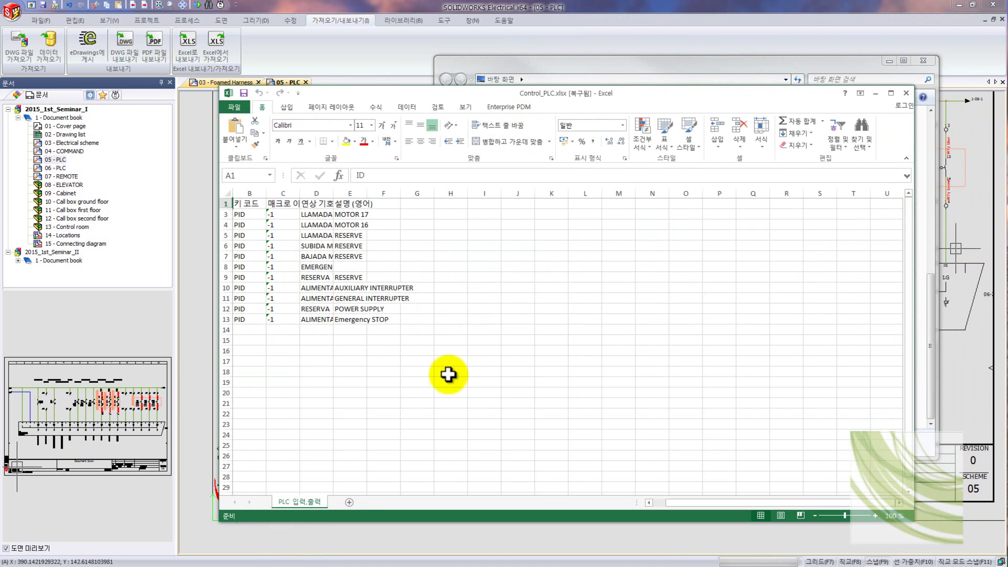
{"action": "left_click", "coordinate": [342, 340]}
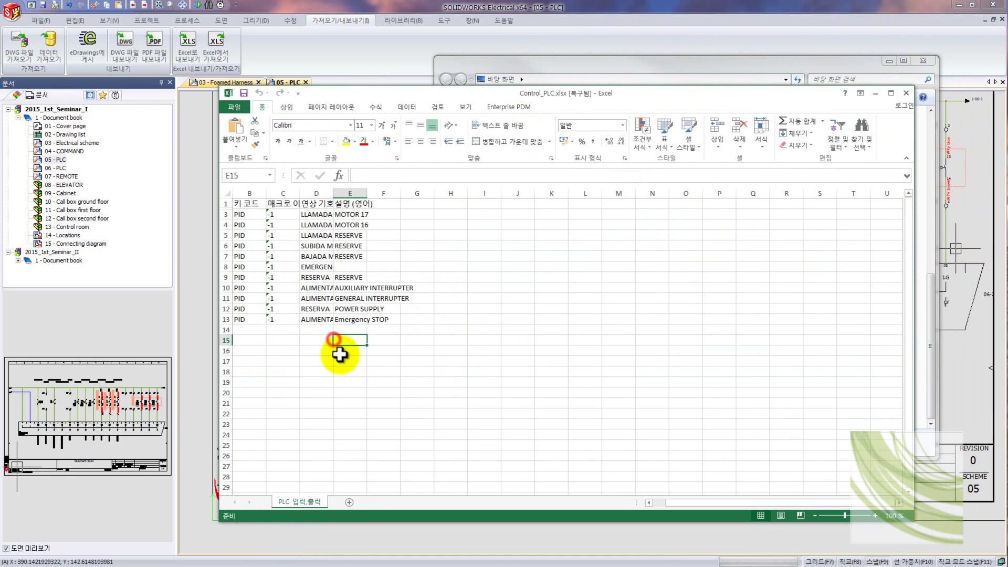
Step: Widen all columns and change the E13 description to EMERGENCY STOP
{"action": "left_click", "coordinate": [227, 193]}
{"action": "left_click_drag", "start_coordinate": [334, 194], "coordinate": [335, 193]}
{"action": "left_click", "coordinate": [389, 349]}
{"action": "left_click", "coordinate": [388, 321]}
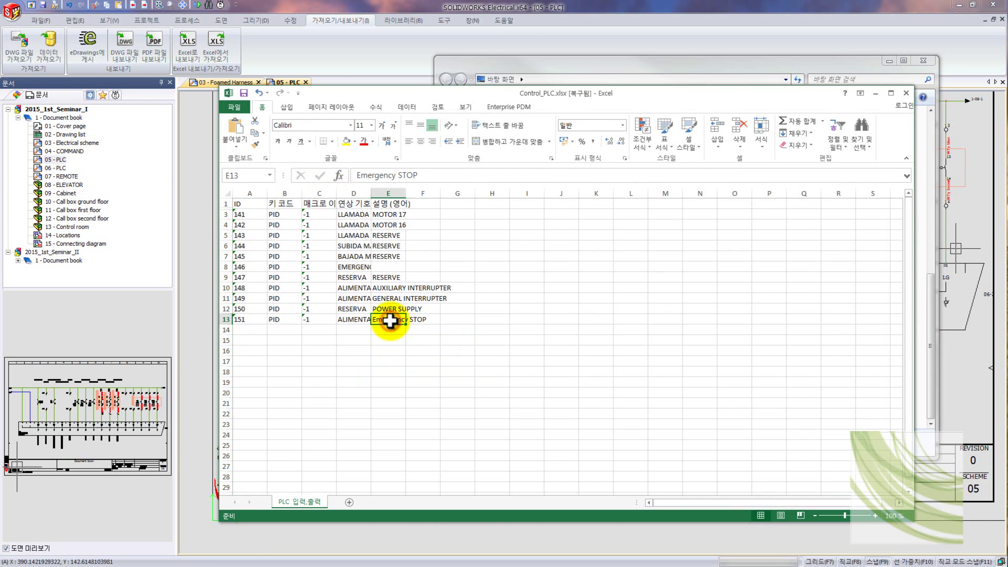
{"action": "double_click", "coordinate": [377, 175]}
{"action": "left_click_drag", "start_coordinate": [377, 175], "coordinate": [361, 174]}
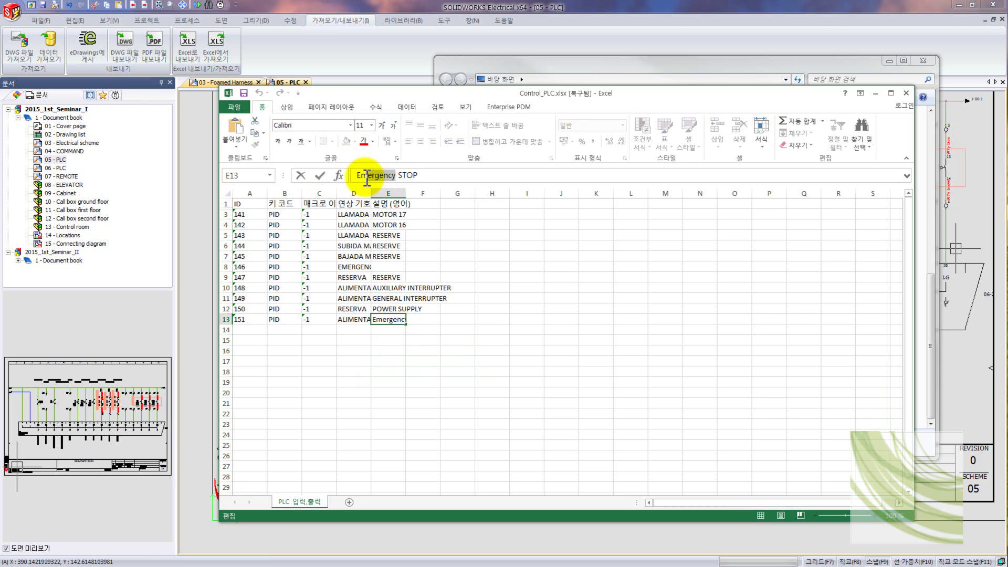
{"action": "type", "text": "ME"}
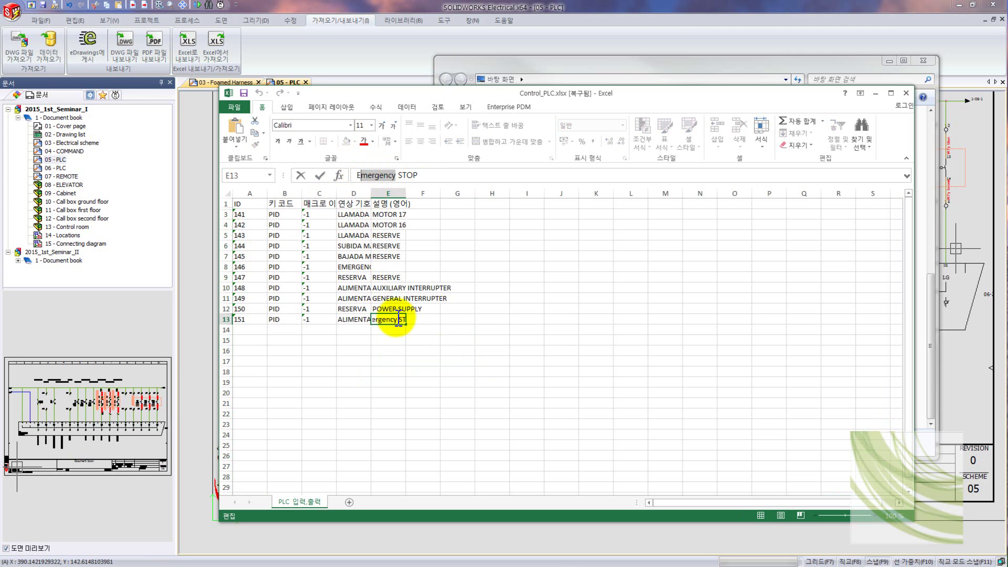
{"action": "type", "text": "R"}
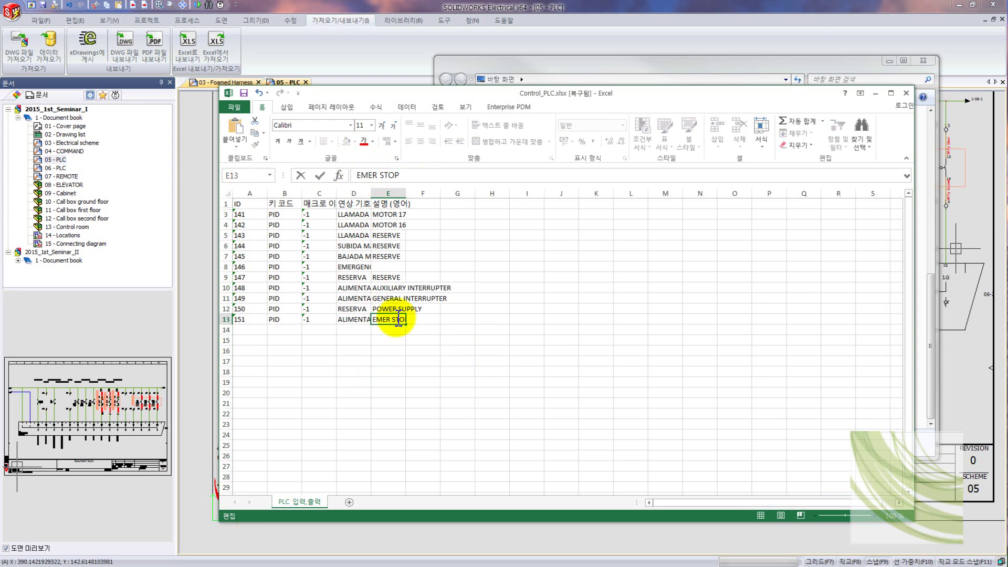
{"action": "type", "text": "GENCY"}
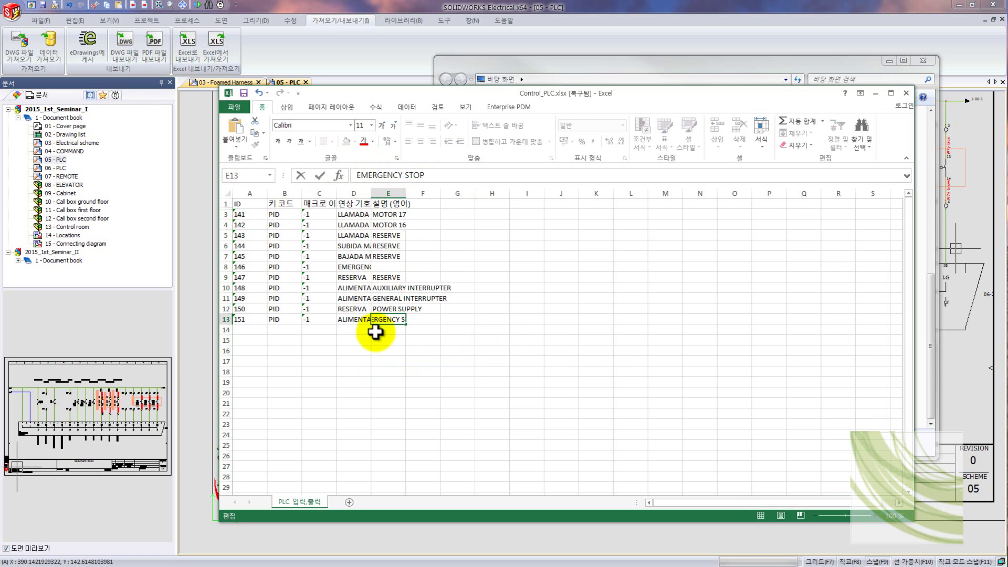
{"action": "left_click", "coordinate": [376, 332]}
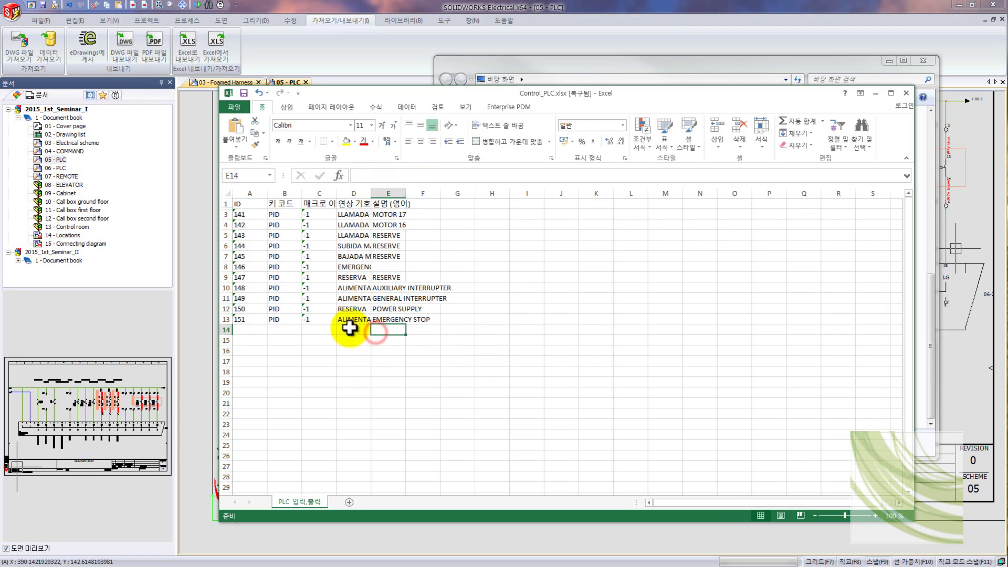
Step: Save Control_PLC.xlsx over the existing Desktop file and close Excel
{"action": "left_click", "coordinate": [906, 95]}
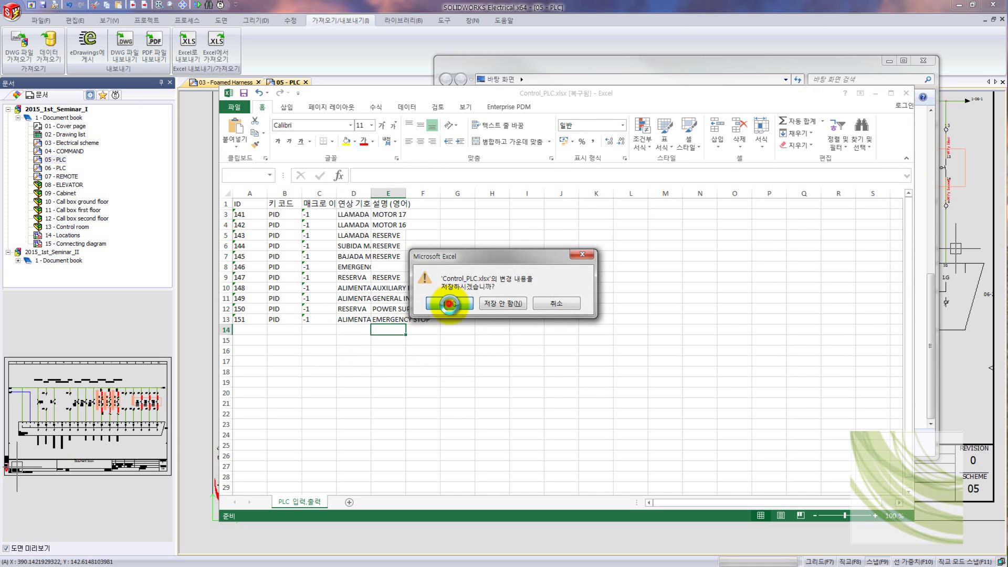
{"action": "left_click", "coordinate": [449, 303]}
{"action": "left_click", "coordinate": [630, 365]}
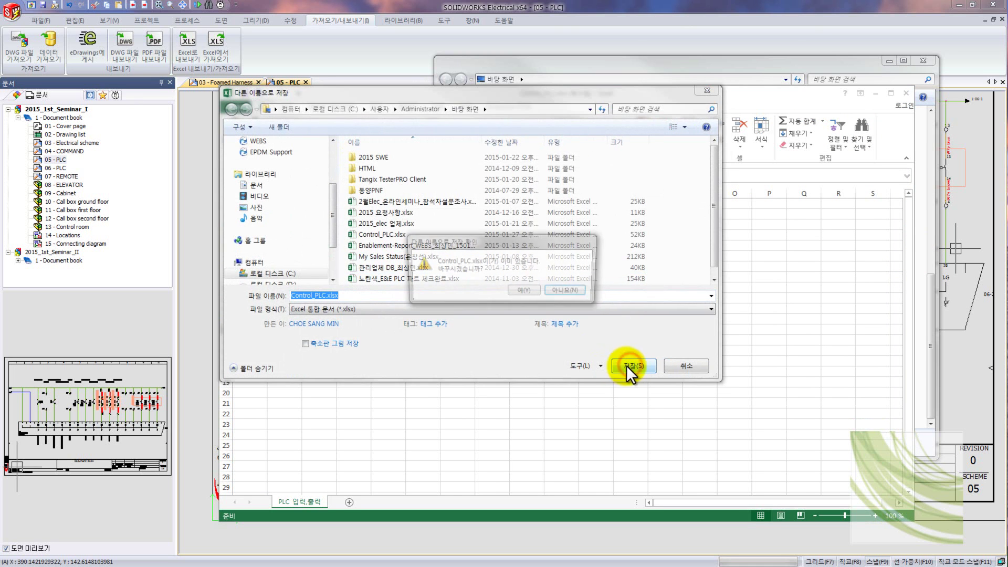
{"action": "left_click", "coordinate": [524, 290]}
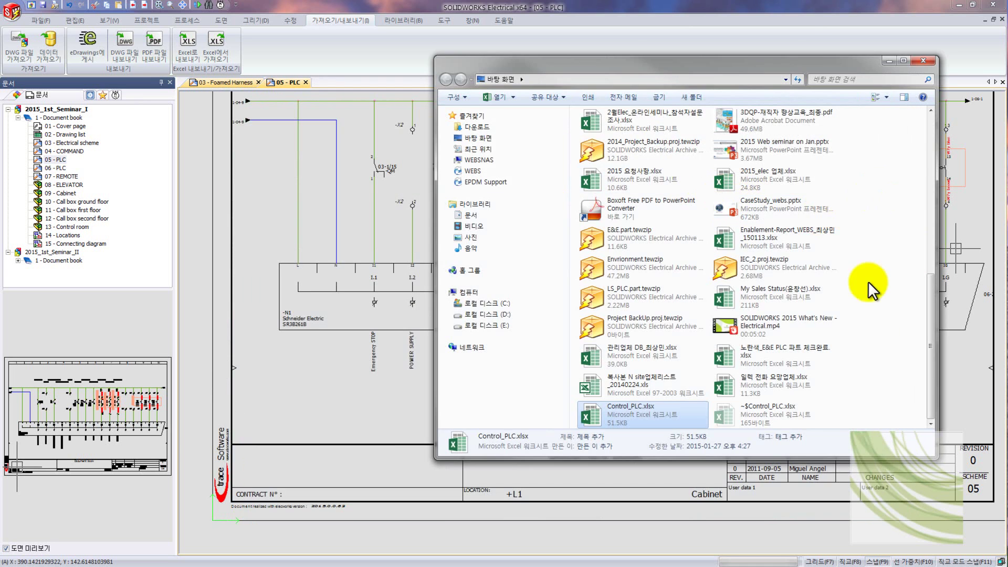
Step: Import the edited Control_PLC.xlsx back into the project and delete the import snapshot
{"action": "left_click", "coordinate": [928, 59]}
{"action": "left_click", "coordinate": [216, 45]}
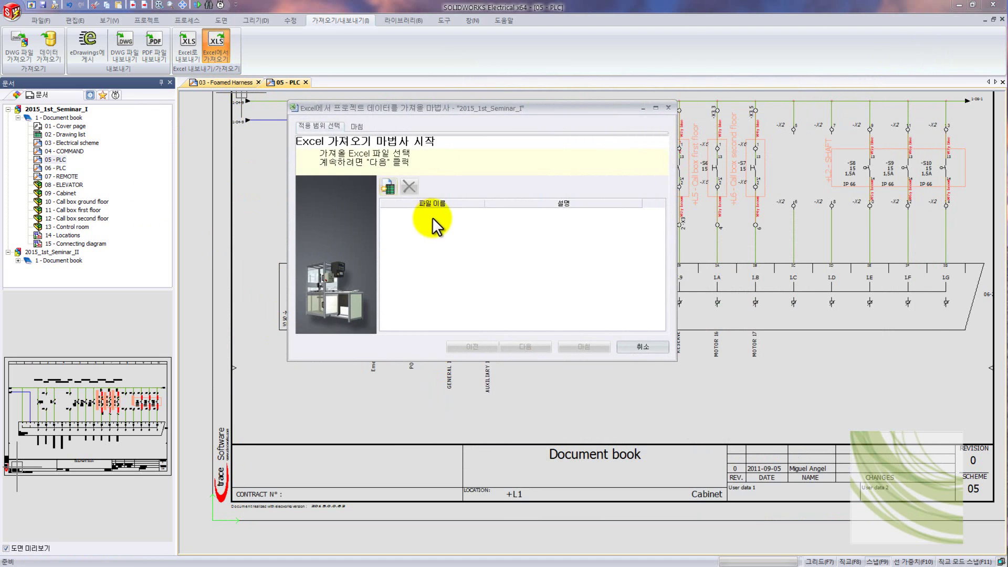
{"action": "left_click", "coordinate": [388, 187]}
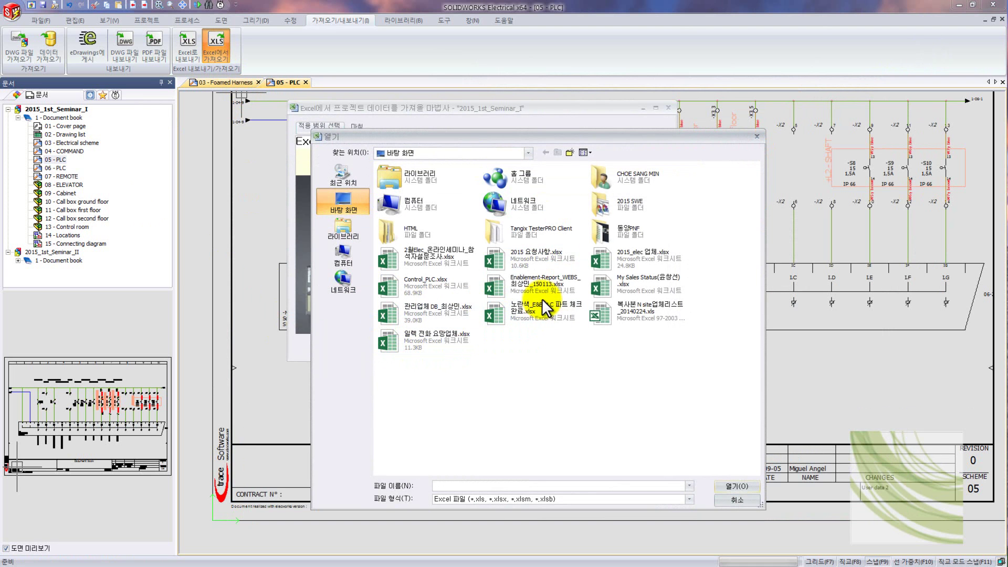
{"action": "left_click", "coordinate": [455, 284]}
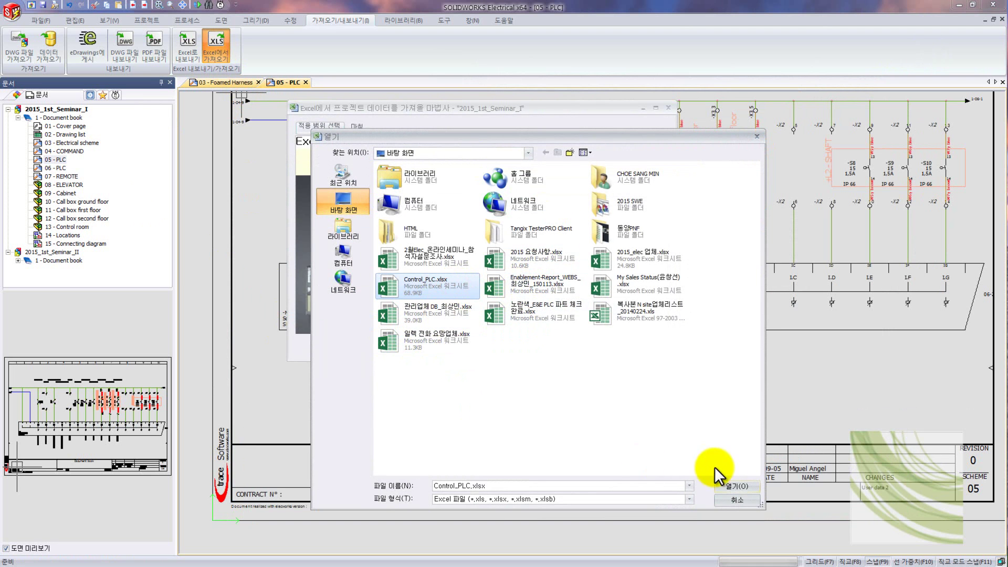
{"action": "left_click", "coordinate": [733, 486]}
{"action": "left_click", "coordinate": [544, 344]}
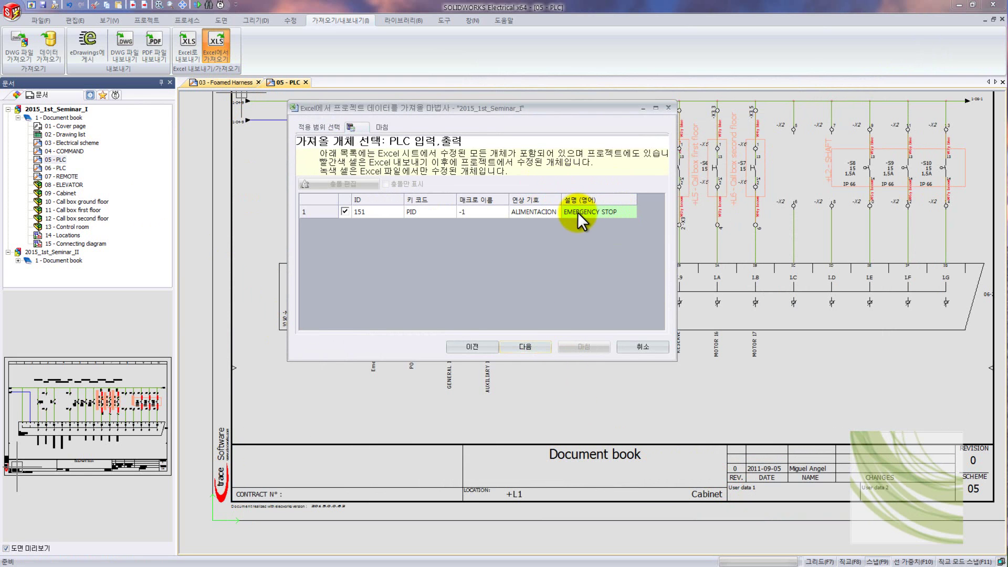
{"action": "left_click", "coordinate": [529, 351]}
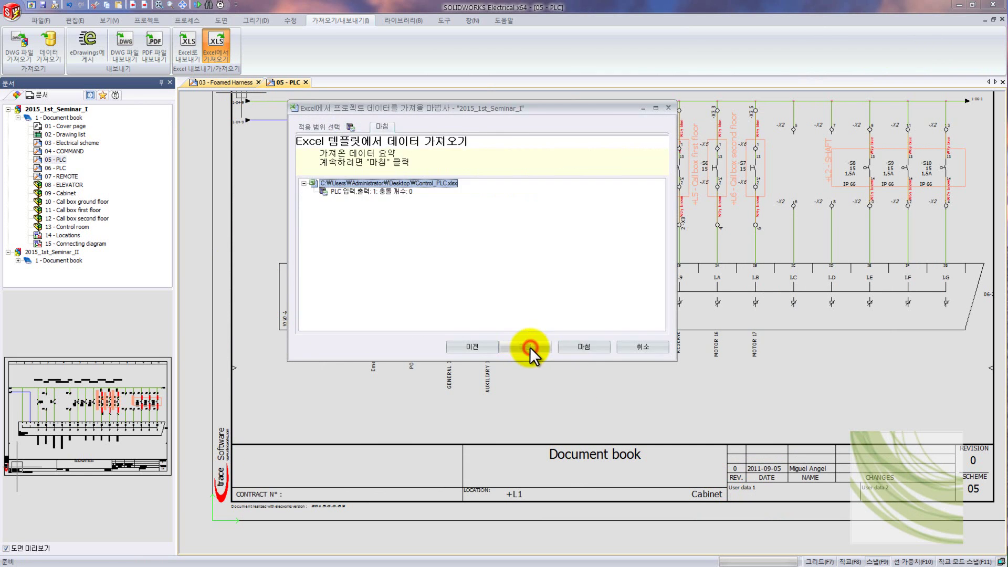
{"action": "left_click", "coordinate": [599, 347]}
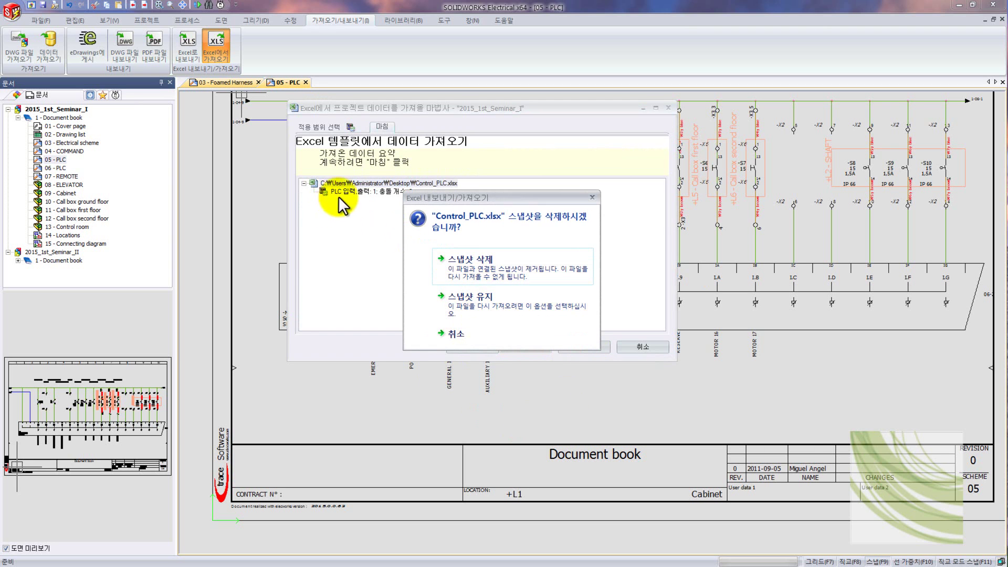
{"action": "left_click", "coordinate": [472, 261]}
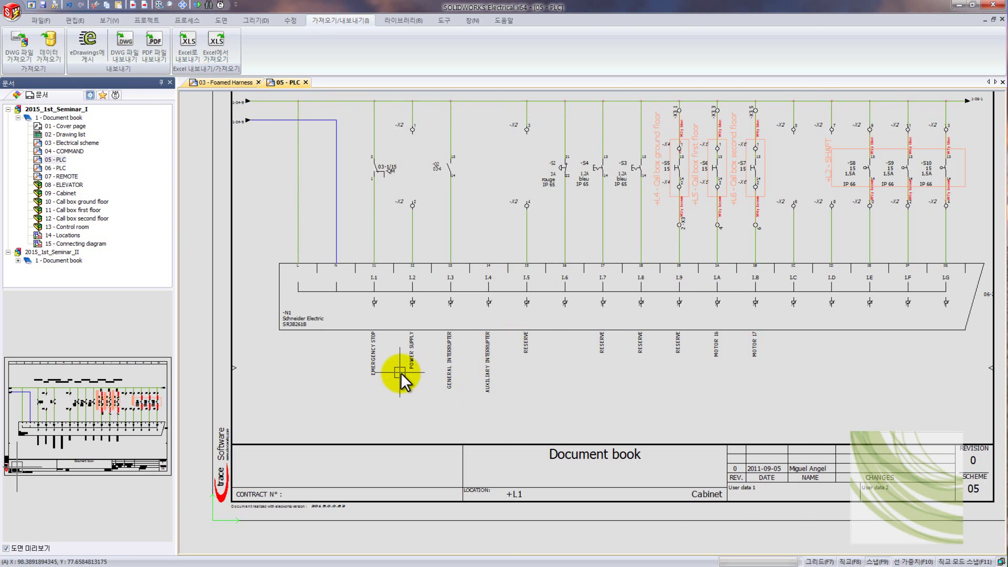
Step: Open the Excel export/import templates from the Project tab's Configurations menu
{"action": "scroll", "coordinate": [397, 365], "scroll_direction": "up", "scroll_amount": 3}
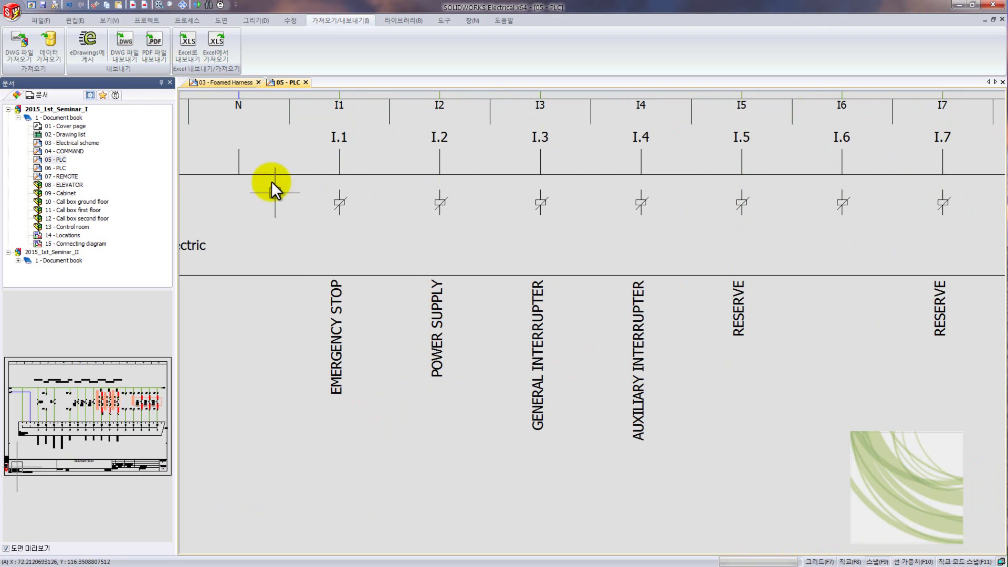
{"action": "scroll", "coordinate": [417, 355], "scroll_direction": "down", "scroll_amount": 3}
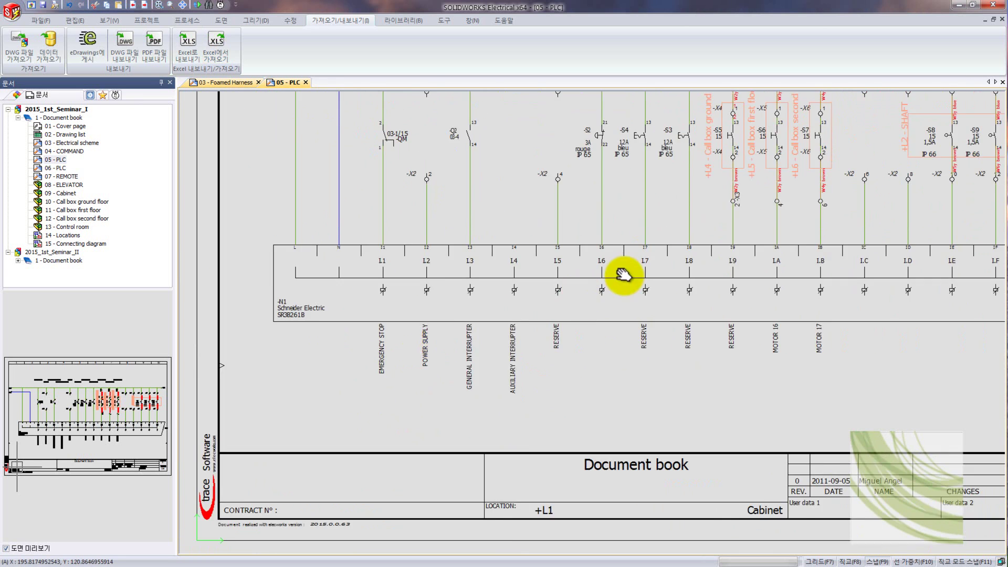
{"action": "middle_click_drag", "start_coordinate": [624, 274], "coordinate": [550, 295]}
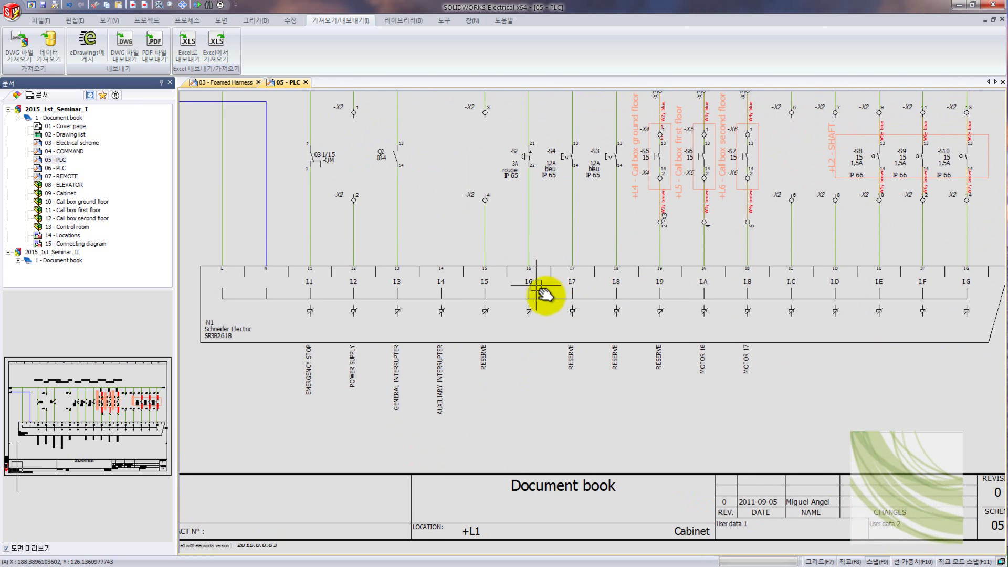
{"action": "left_click", "coordinate": [147, 19]}
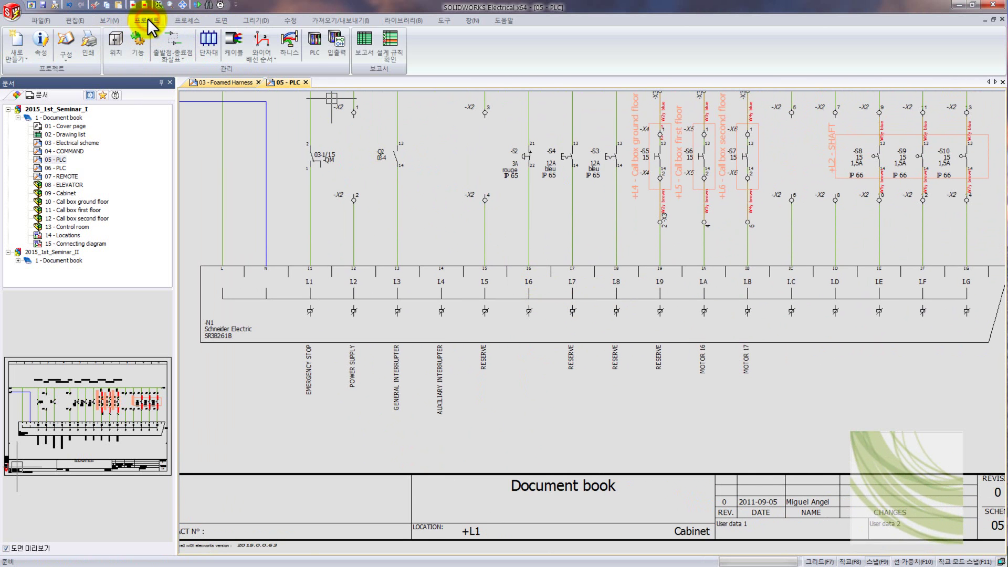
{"action": "left_click", "coordinate": [68, 56]}
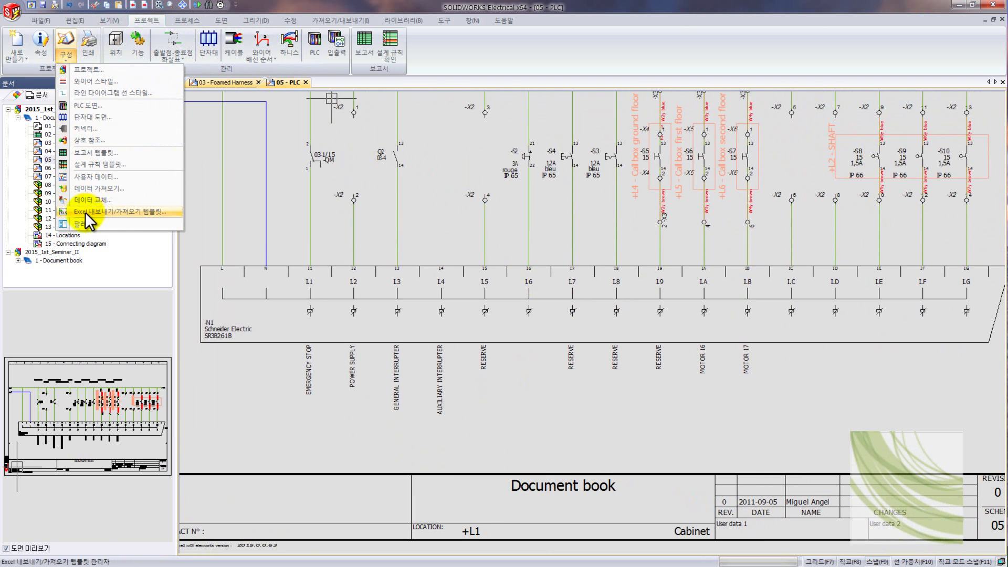
{"action": "left_click", "coordinate": [122, 213]}
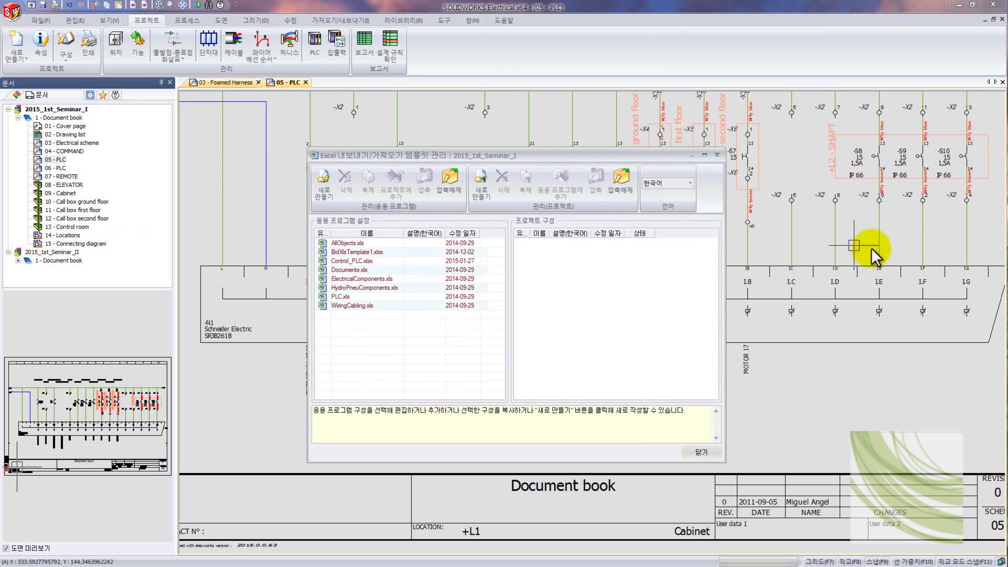
Step: Create a new Excel template named Sample using the xlsx file format
{"action": "left_click_drag", "start_coordinate": [494, 154], "coordinate": [458, 119]}
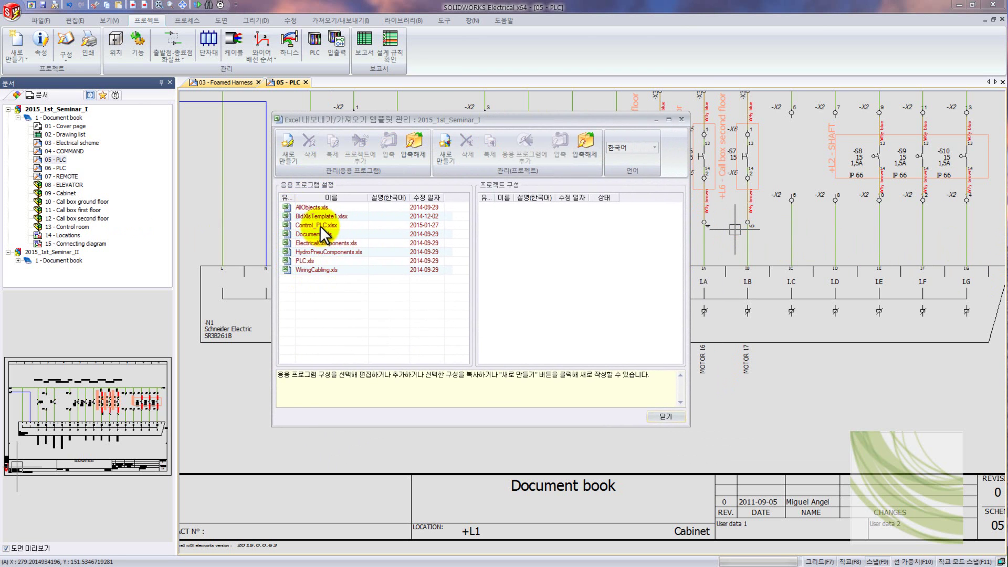
{"action": "left_click", "coordinate": [284, 156]}
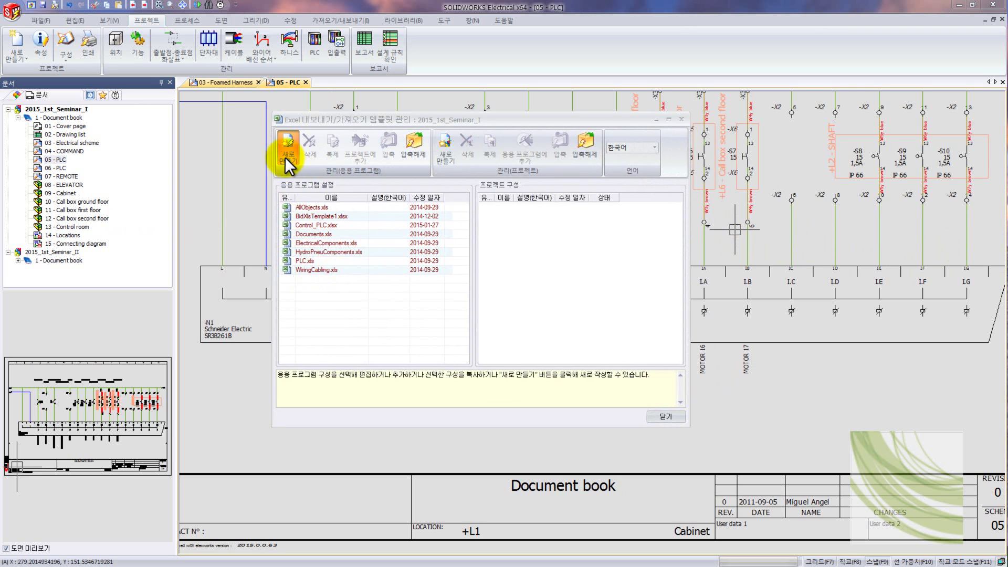
{"action": "left_click_drag", "start_coordinate": [634, 108], "coordinate": [449, 111]}
{"action": "left_click", "coordinate": [587, 189]}
{"action": "type", "text": "Sample"}
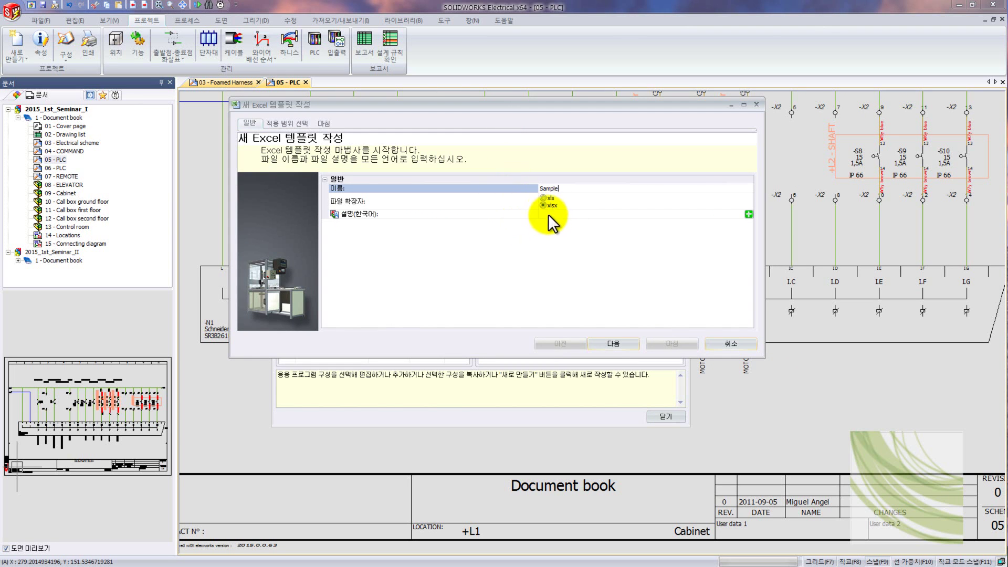
{"action": "left_click", "coordinate": [558, 205]}
Step: Choose 연결 as the only object type the Sample template exports
{"action": "left_click", "coordinate": [614, 343]}
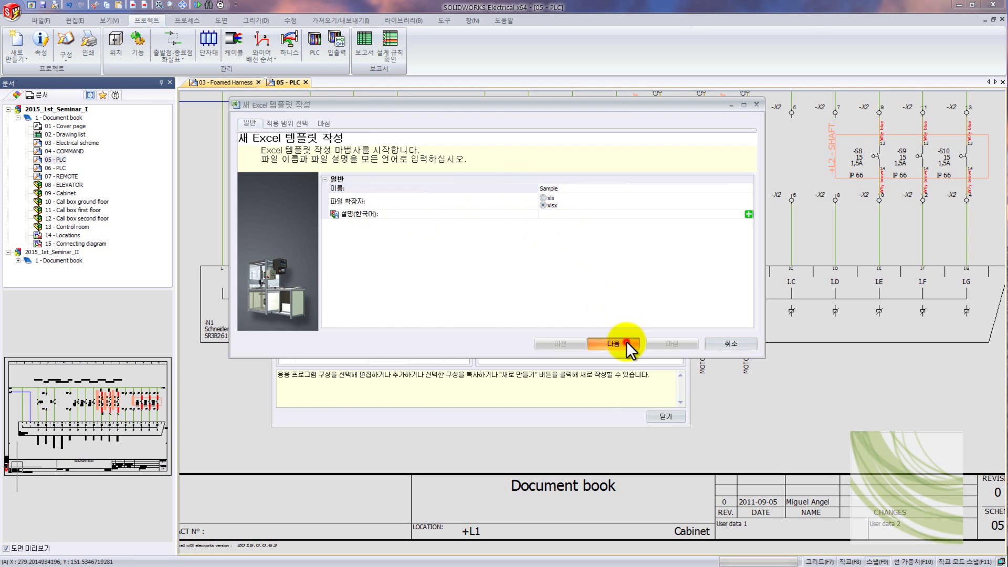
{"action": "left_click_drag", "start_coordinate": [496, 102], "coordinate": [524, 54]}
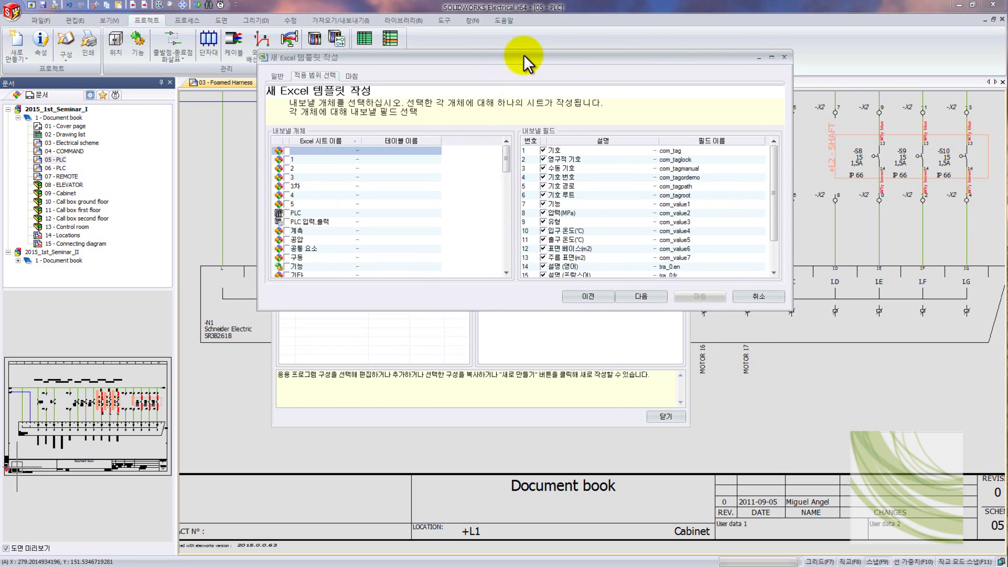
{"action": "left_click_drag", "start_coordinate": [505, 155], "coordinate": [518, 203]}
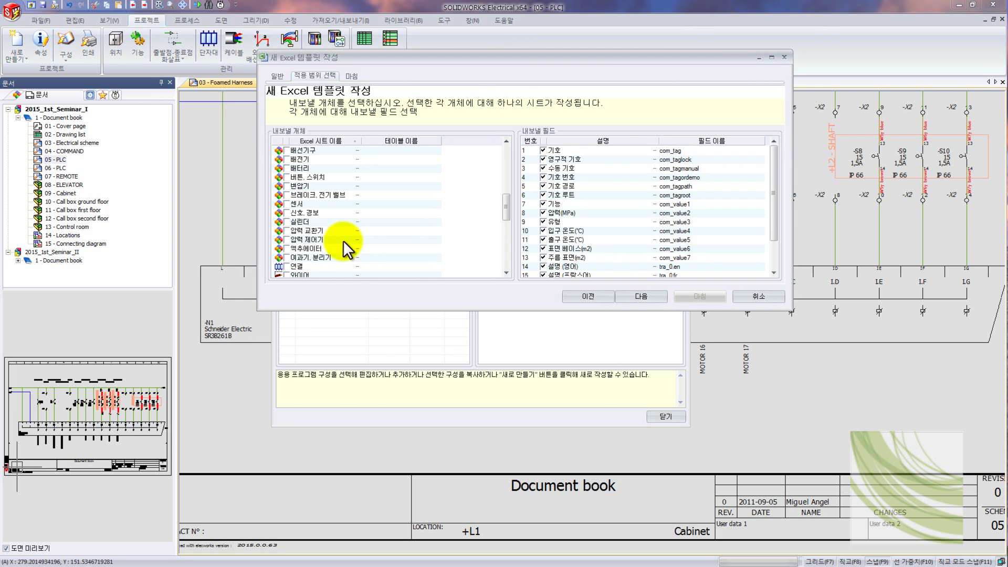
{"action": "left_click", "coordinate": [290, 266]}
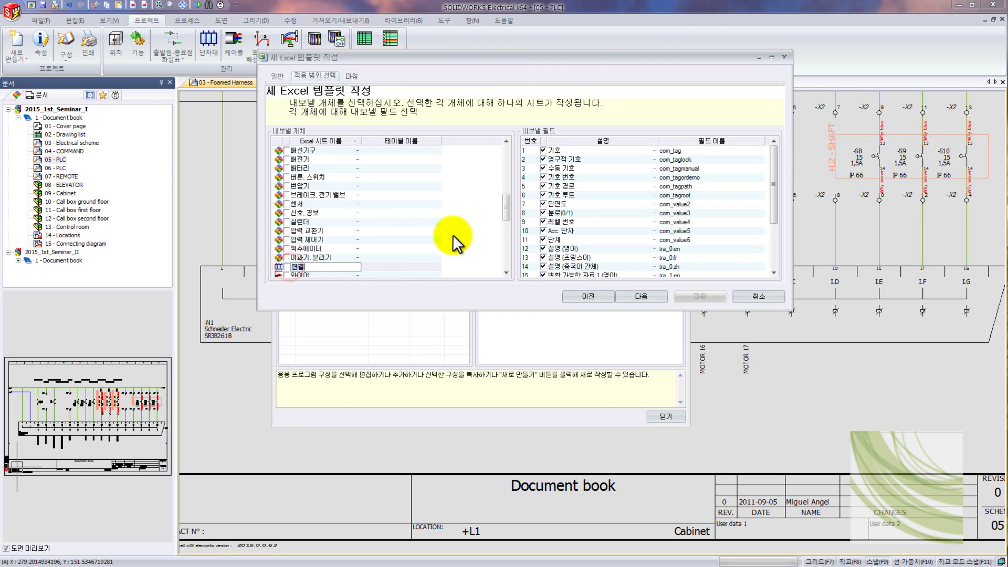
{"action": "left_click", "coordinate": [287, 266]}
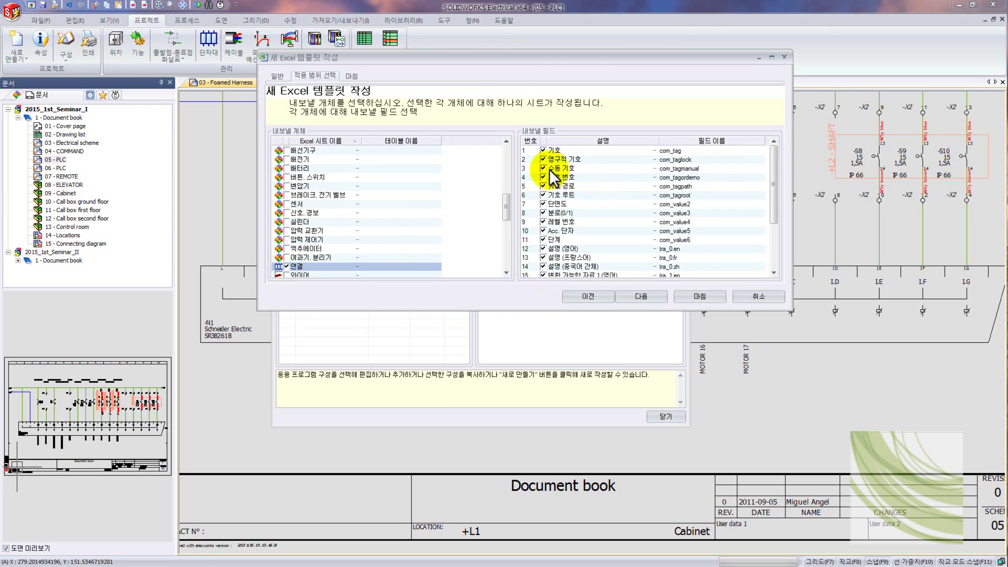
{"action": "mouse_move", "coordinate": [773, 163]}
{"action": "left_mouse_down"}
{"action": "mouse_move", "coordinate": [771, 255]}
{"action": "mouse_move", "coordinate": [770, 144]}
{"action": "left_mouse_up"}
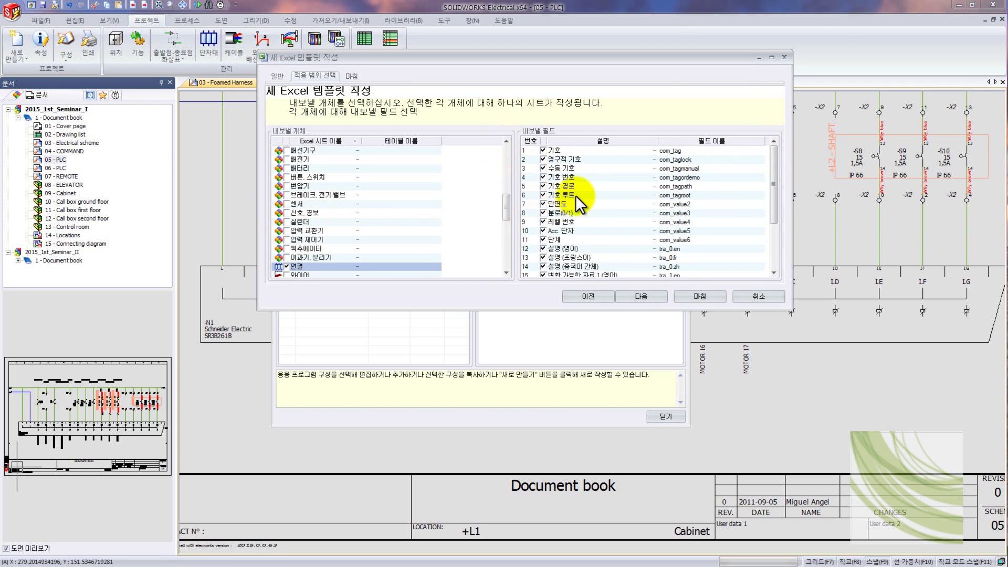
Step: Uncheck export fields 12 through 22, keeping the first 11, and continue to the summary
{"action": "left_click", "coordinate": [543, 249]}
{"action": "left_click", "coordinate": [543, 258]}
{"action": "left_click", "coordinate": [543, 266]}
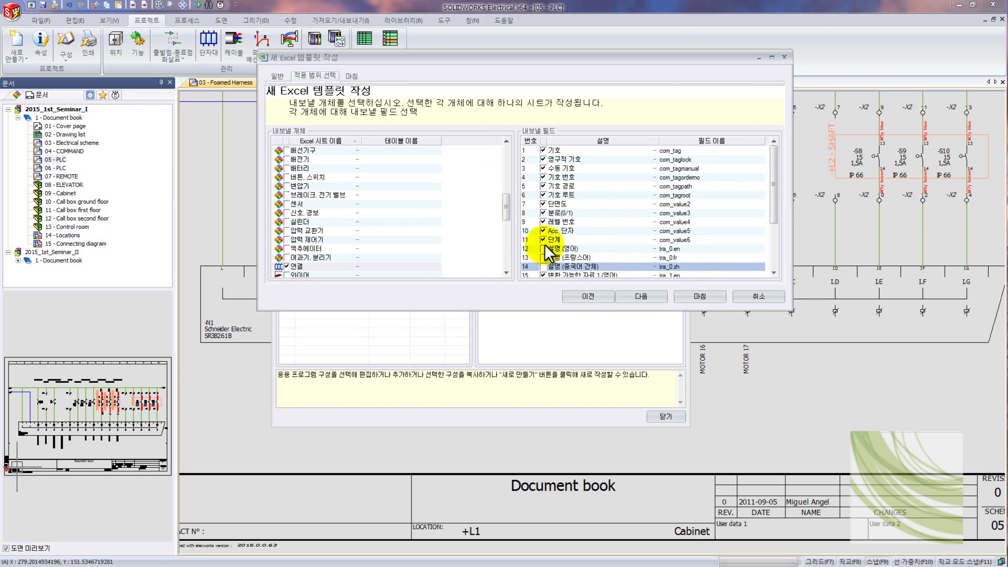
{"action": "left_click_drag", "start_coordinate": [773, 173], "coordinate": [774, 215]}
{"action": "left_click", "coordinate": [543, 203]}
{"action": "left_click", "coordinate": [543, 213]}
{"action": "left_click", "coordinate": [543, 221]}
{"action": "left_click", "coordinate": [543, 231]}
{"action": "left_click", "coordinate": [543, 239]}
{"action": "left_click", "coordinate": [543, 248]}
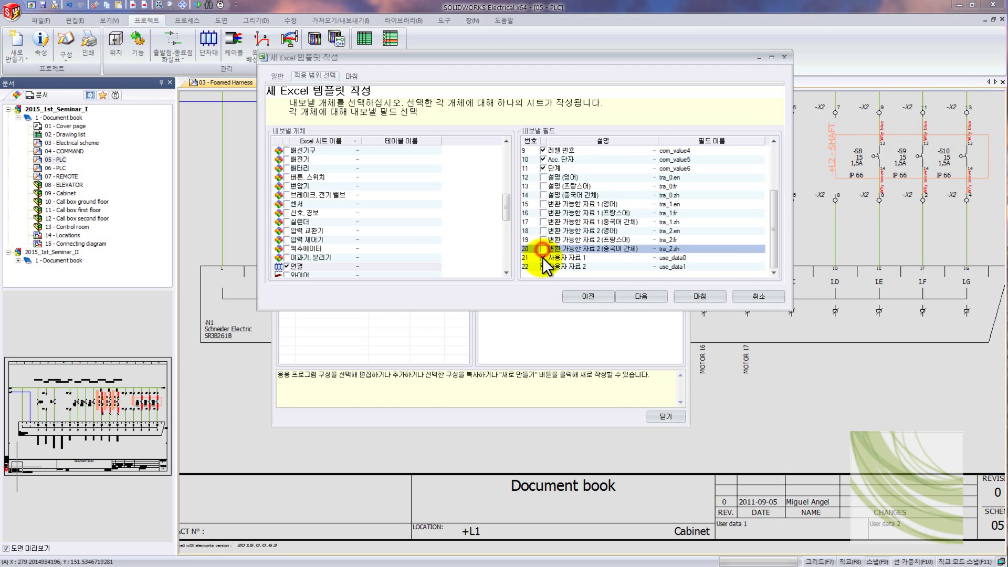
{"action": "left_click", "coordinate": [543, 257]}
{"action": "left_click", "coordinate": [543, 266]}
{"action": "left_click", "coordinate": [657, 296]}
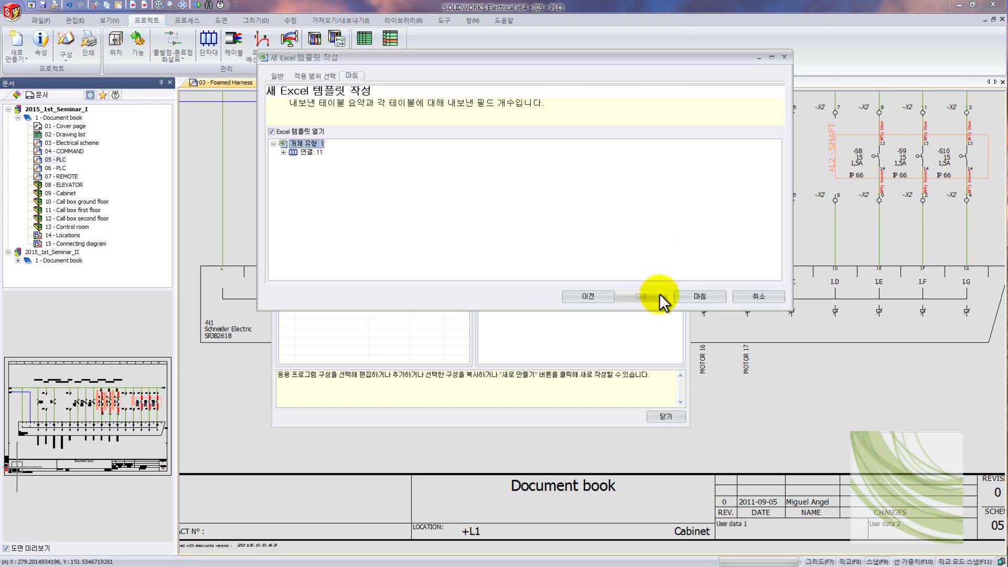
Step: Finish the Sample template, check its 11 연결 headers in Excel, and close without saving
{"action": "left_click", "coordinate": [283, 152]}
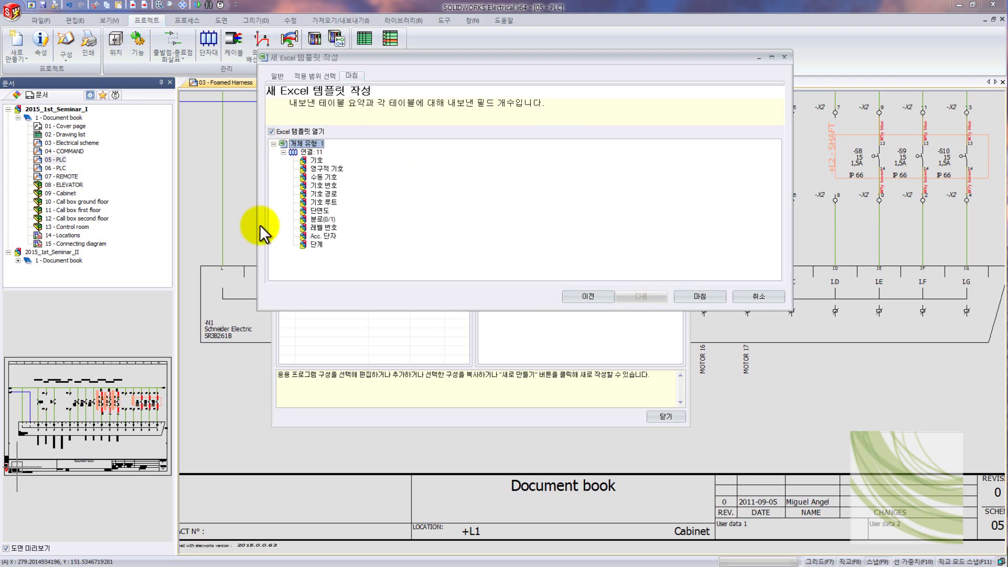
{"action": "left_click", "coordinate": [685, 294]}
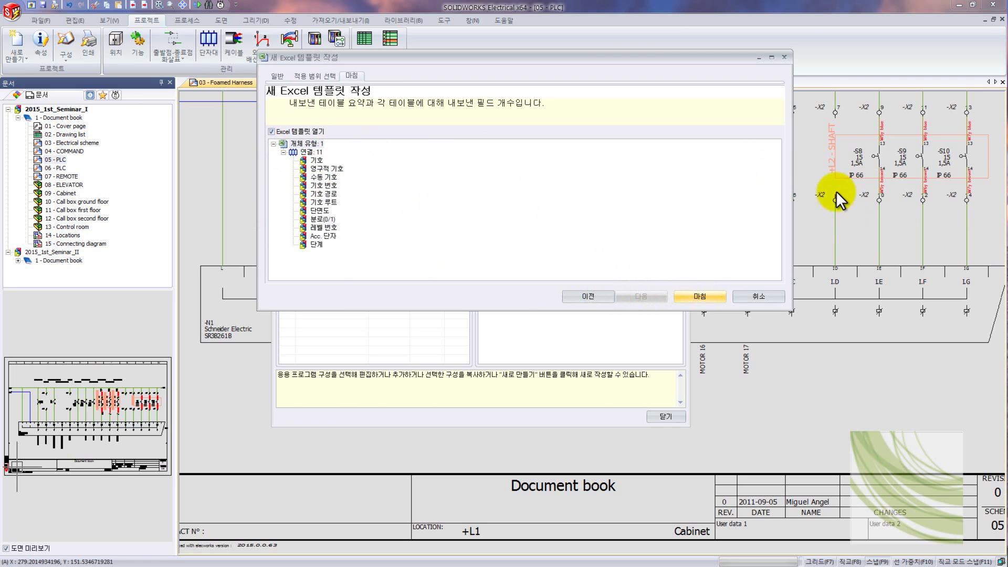
{"action": "left_click", "coordinate": [469, 311]}
{"action": "left_click", "coordinate": [478, 309]}
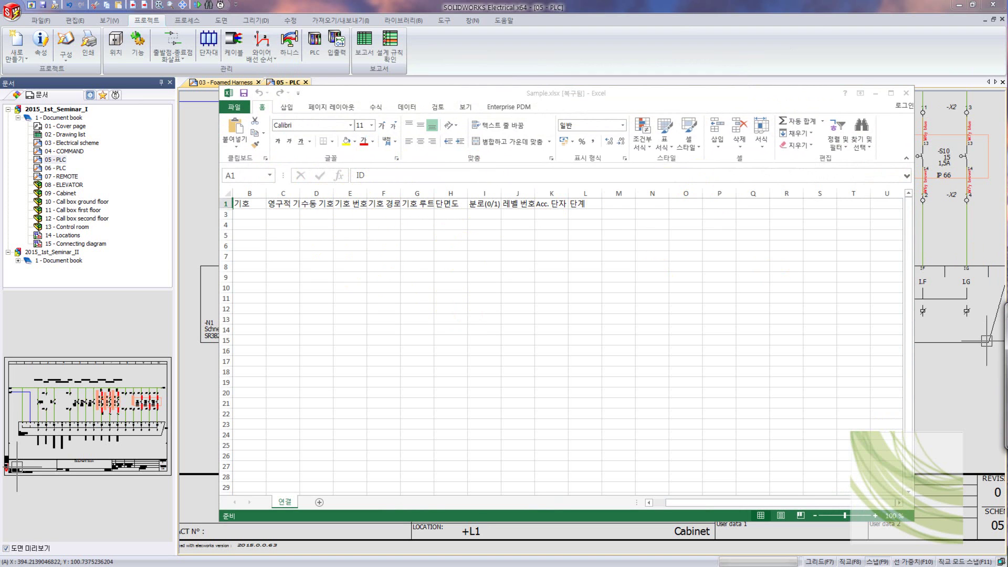
{"action": "left_click", "coordinate": [905, 92]}
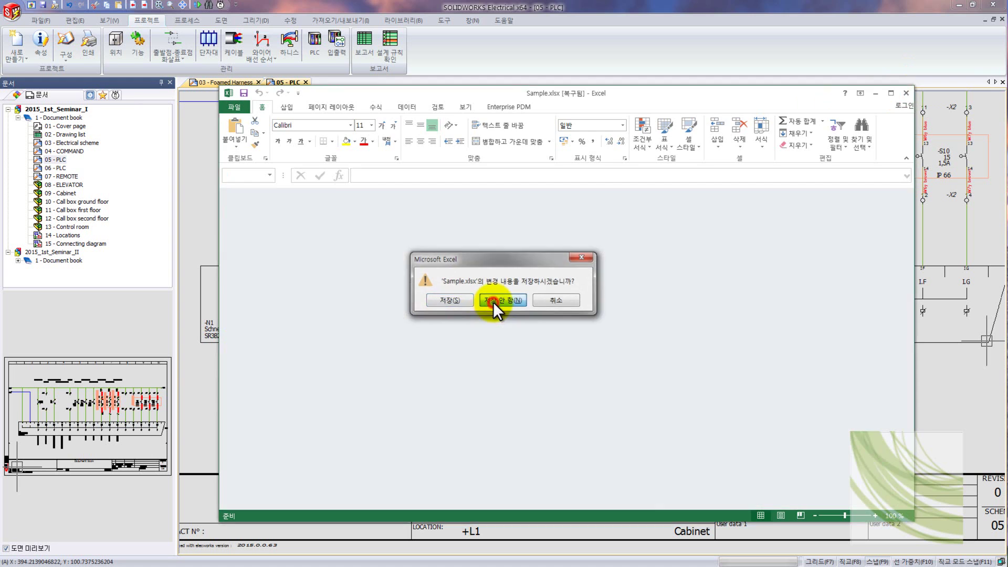
{"action": "left_click", "coordinate": [493, 301]}
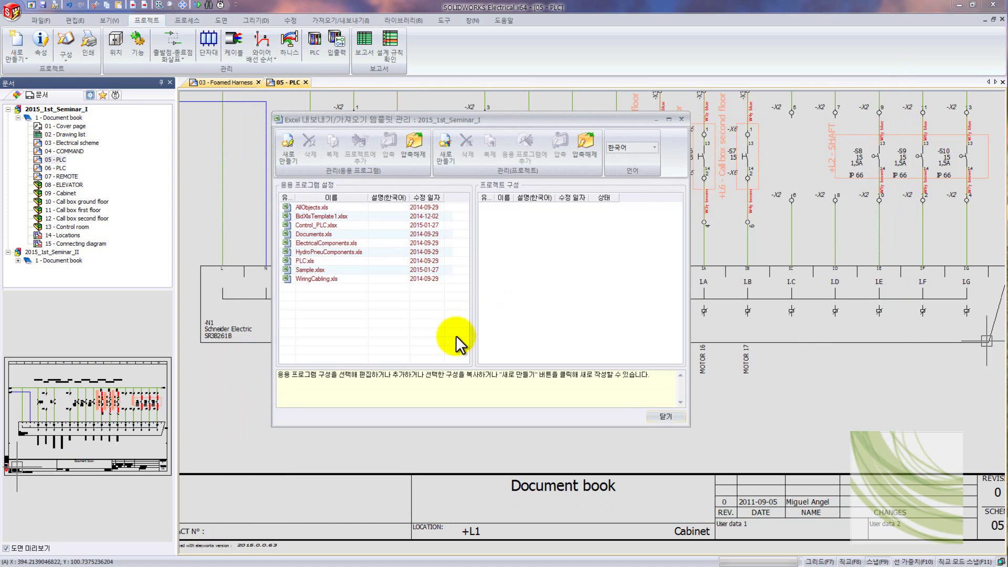
Step: Select Sample.xlsx in the template list, then close the template manager
{"action": "left_click", "coordinate": [307, 269]}
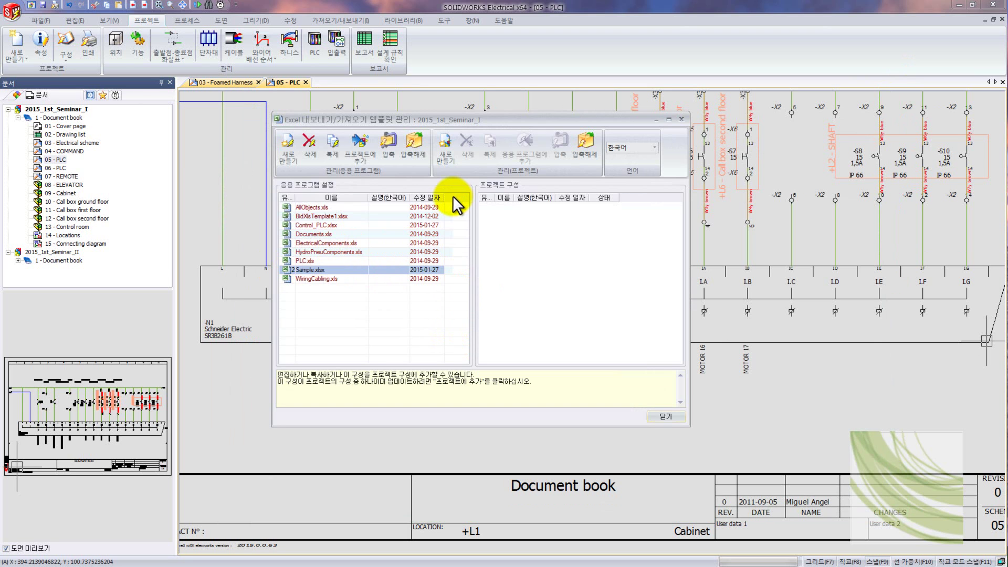
{"action": "left_click", "coordinate": [681, 120]}
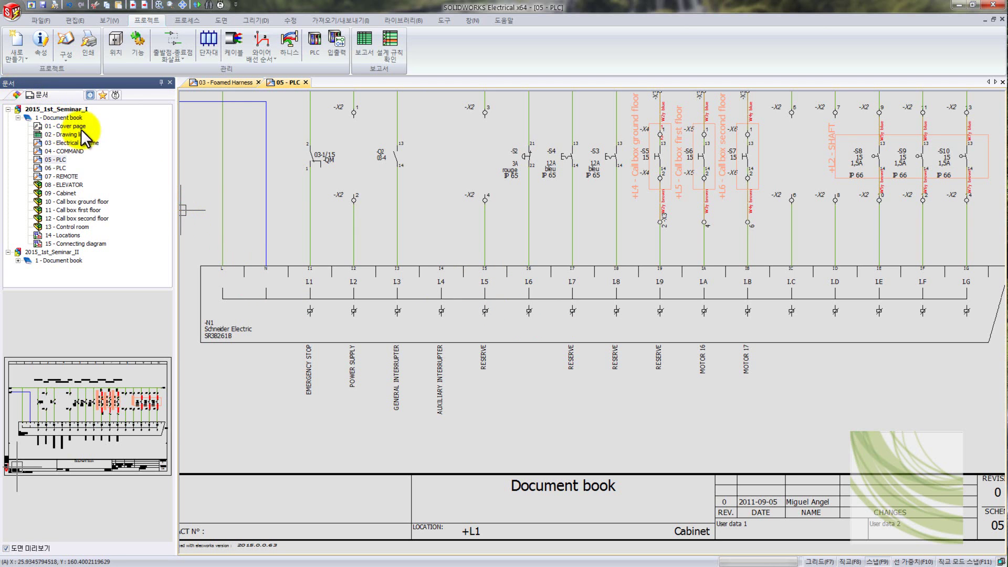
Step: Expand the second project's documents and close the 05 - PLC and Foamed Harness drawings
{"action": "scroll", "coordinate": [588, 315], "scroll_direction": "down", "scroll_amount": 4}
{"action": "scroll", "coordinate": [586, 307], "scroll_direction": "up", "scroll_amount": 6}
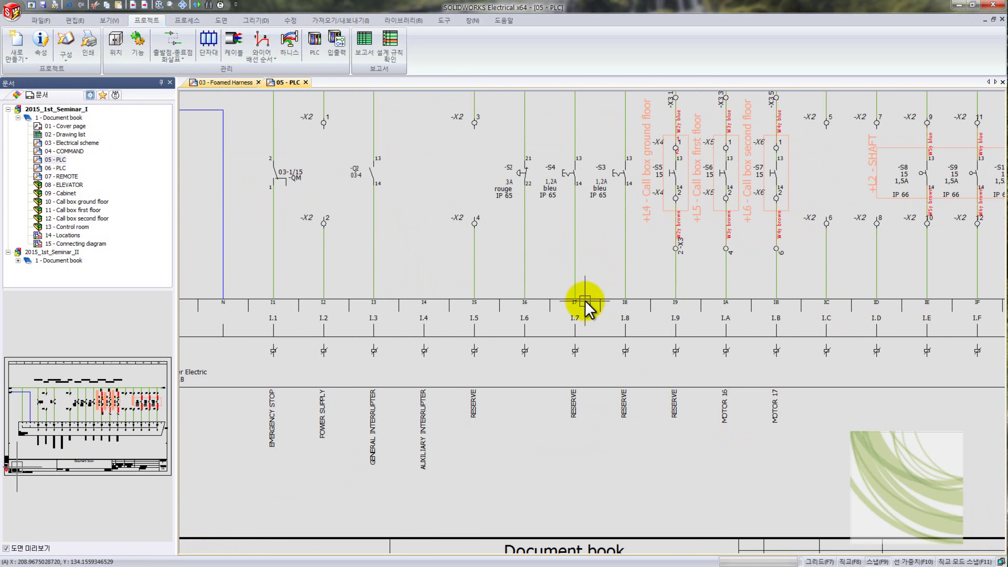
{"action": "scroll", "coordinate": [413, 276], "scroll_direction": "down", "scroll_amount": 1}
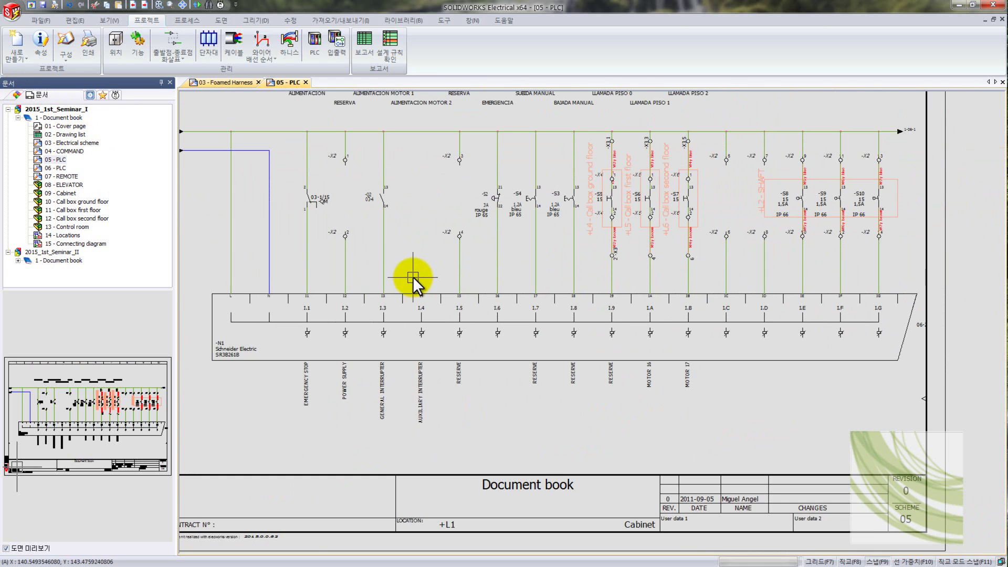
{"action": "left_click", "coordinate": [18, 260]}
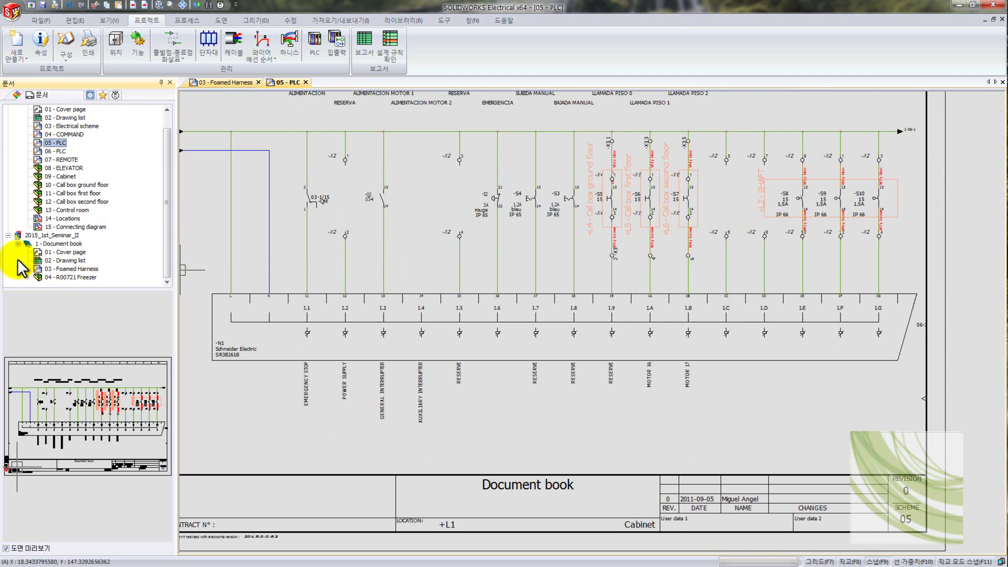
{"action": "left_click", "coordinate": [50, 268]}
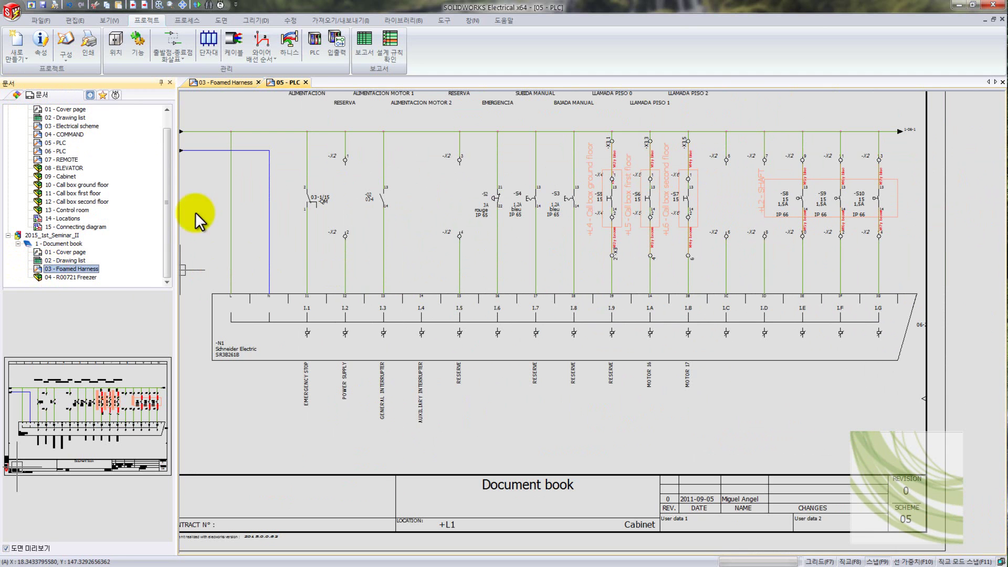
{"action": "left_click", "coordinate": [305, 82]}
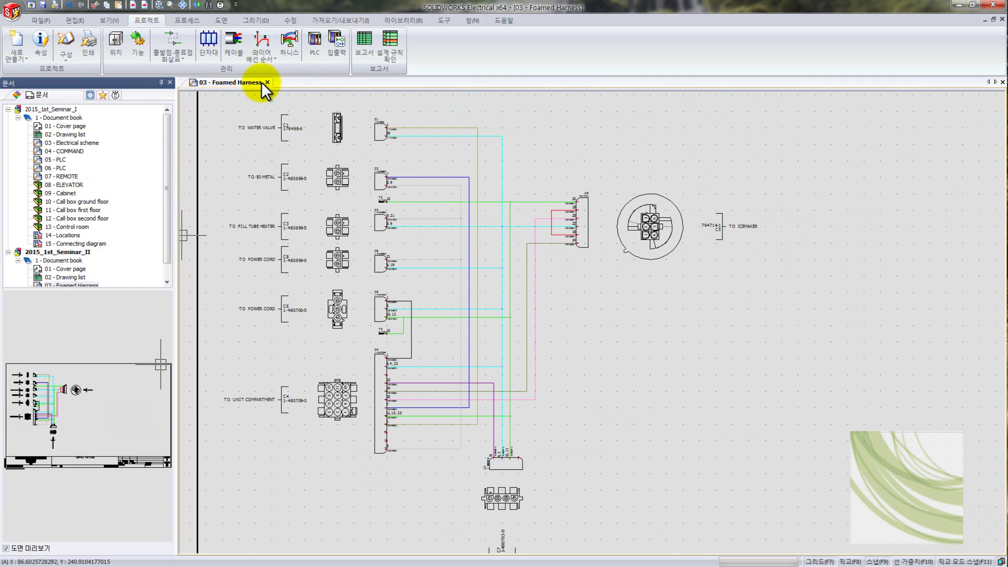
{"action": "left_click", "coordinate": [267, 82]}
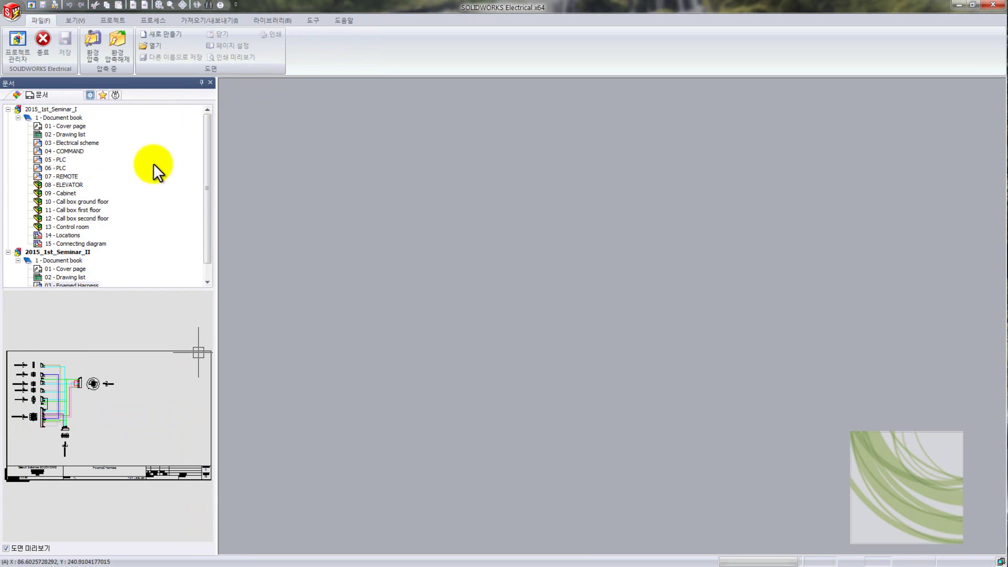
Step: Reopen 03 - Foamed Harness and switch the side panel to the 부품 components tree
{"action": "double_click", "coordinate": [69, 285]}
{"action": "scroll", "coordinate": [739, 327], "scroll_direction": "down", "scroll_amount": 1}
{"action": "scroll", "coordinate": [671, 307], "scroll_direction": "up", "scroll_amount": 1}
{"action": "mouse_move", "coordinate": [671, 308]}
{"action": "middle_mouse_down"}
{"action": "mouse_move", "coordinate": [641, 274]}
{"action": "mouse_move", "coordinate": [657, 299]}
{"action": "middle_mouse_up"}
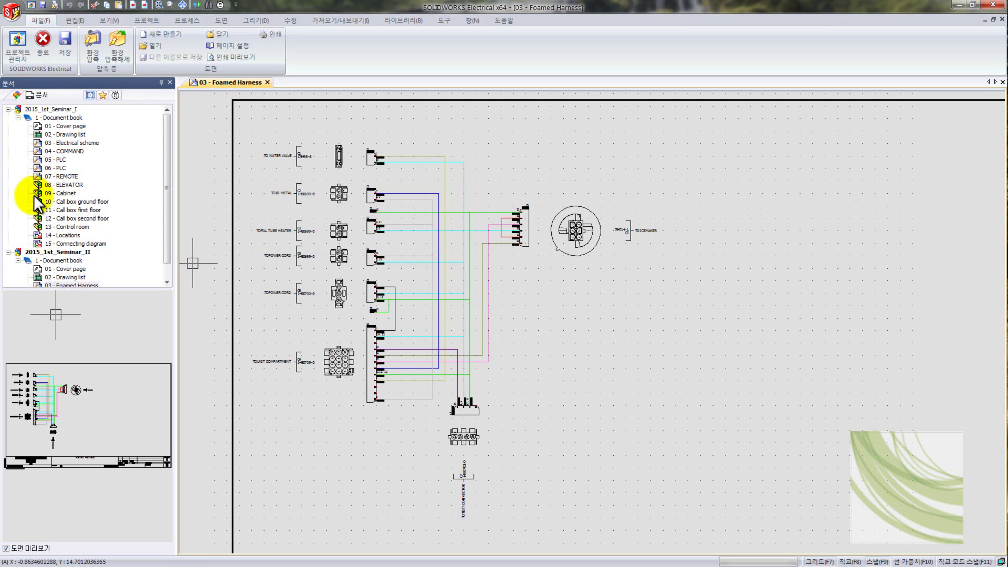
{"action": "left_click", "coordinate": [17, 94]}
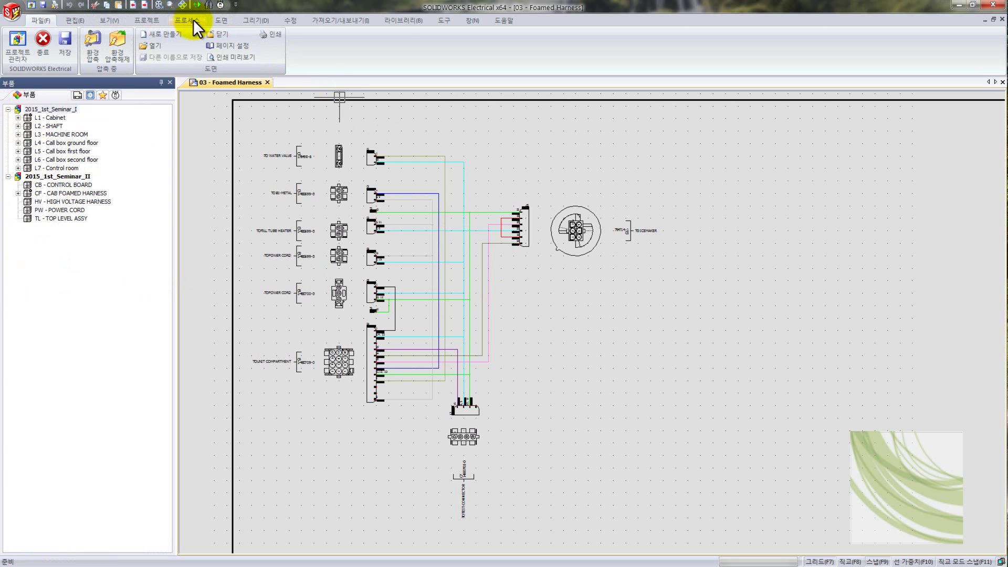
Step: Insert a connector symbol right of the icemaker plug and confirm it as CN1
{"action": "left_click", "coordinate": [215, 20]}
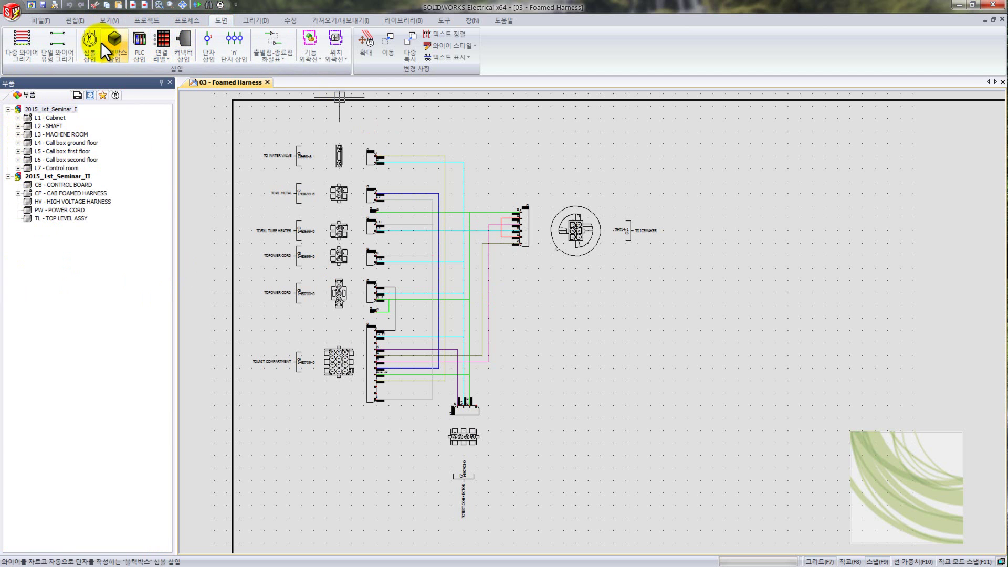
{"action": "left_click", "coordinate": [90, 40]}
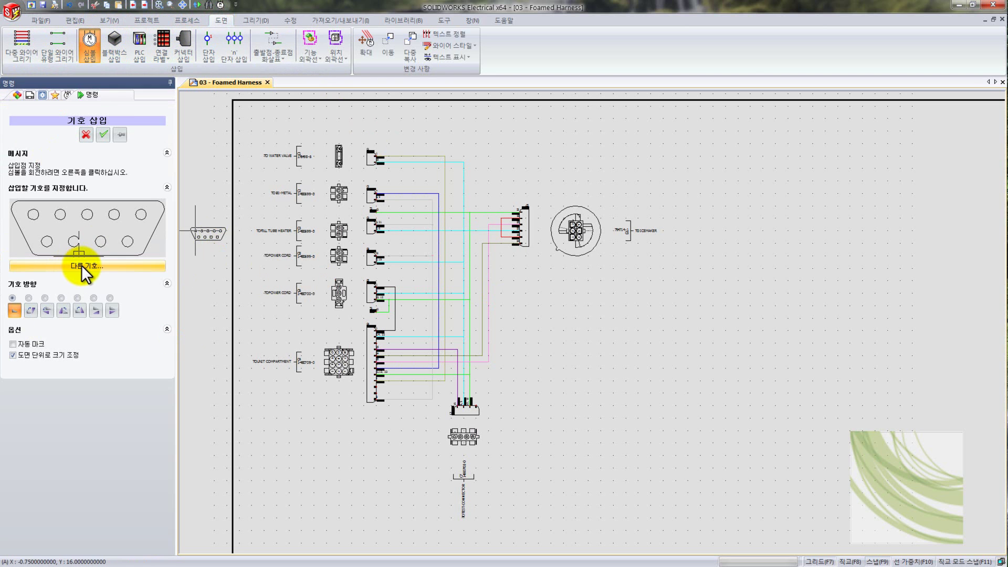
{"action": "left_click", "coordinate": [794, 212]}
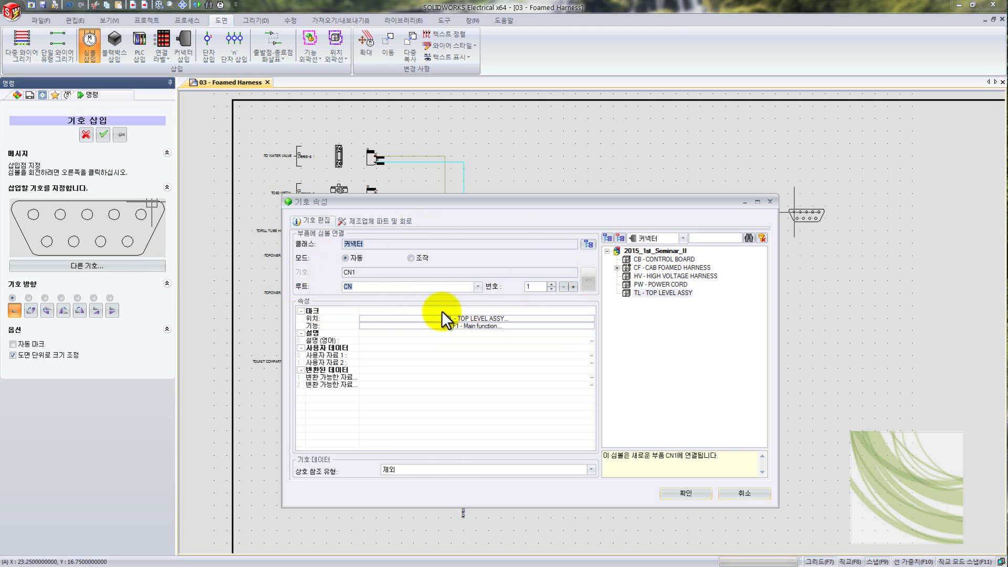
{"action": "left_click", "coordinate": [685, 494]}
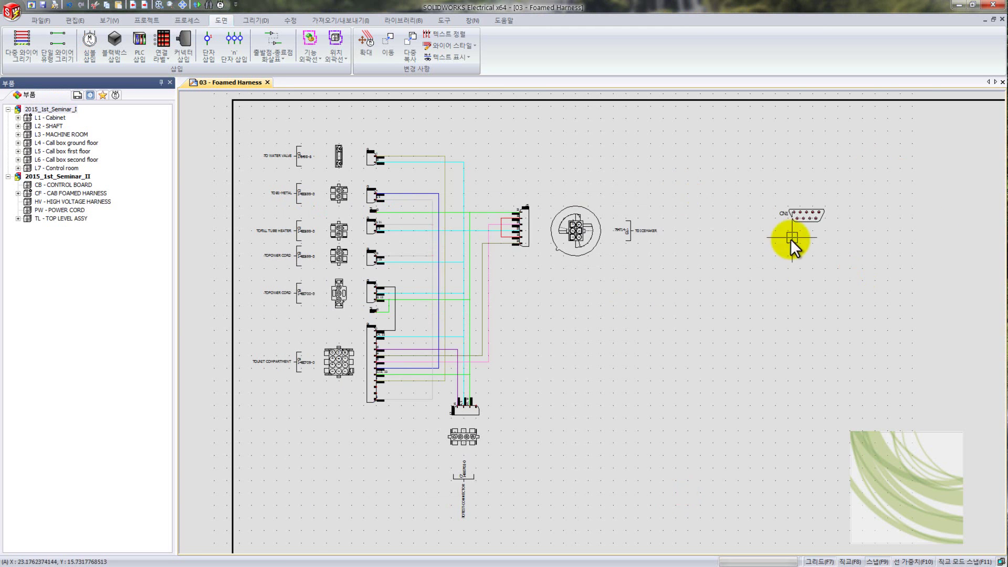
{"action": "scroll", "coordinate": [791, 241], "scroll_direction": "up", "scroll_amount": 3}
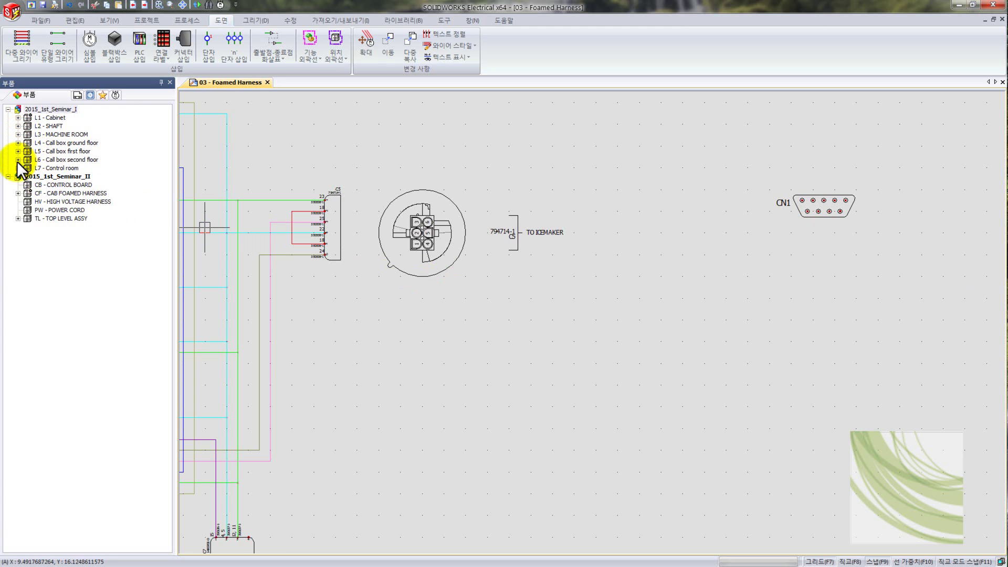
Step: Check CN1's location (TL - TOP LEVEL ASSY), then reveal =F1-CN1 under TL in the Components tree
{"action": "left_click", "coordinate": [799, 209]}
{"action": "right_click", "coordinate": [798, 209]}
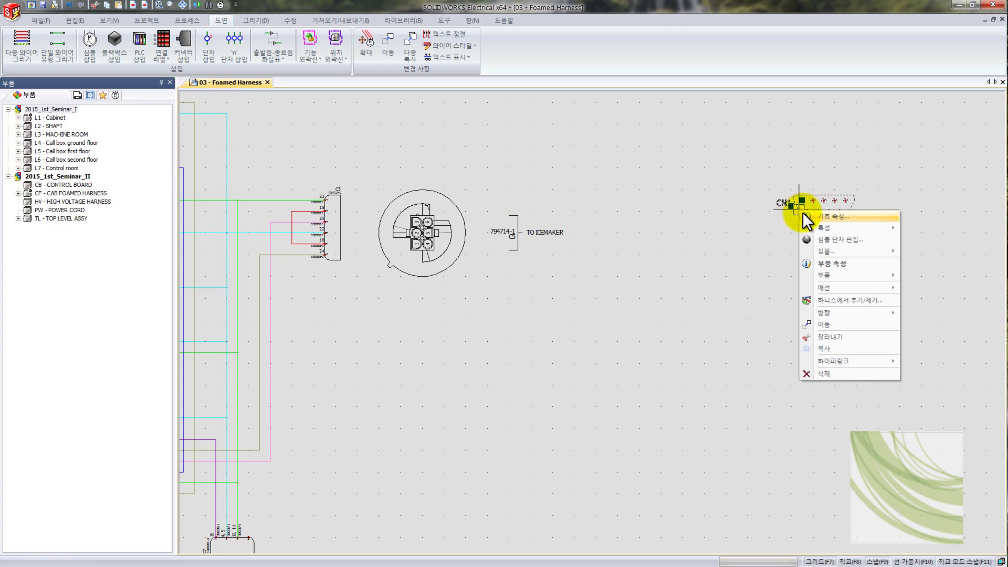
{"action": "left_click", "coordinate": [824, 215]}
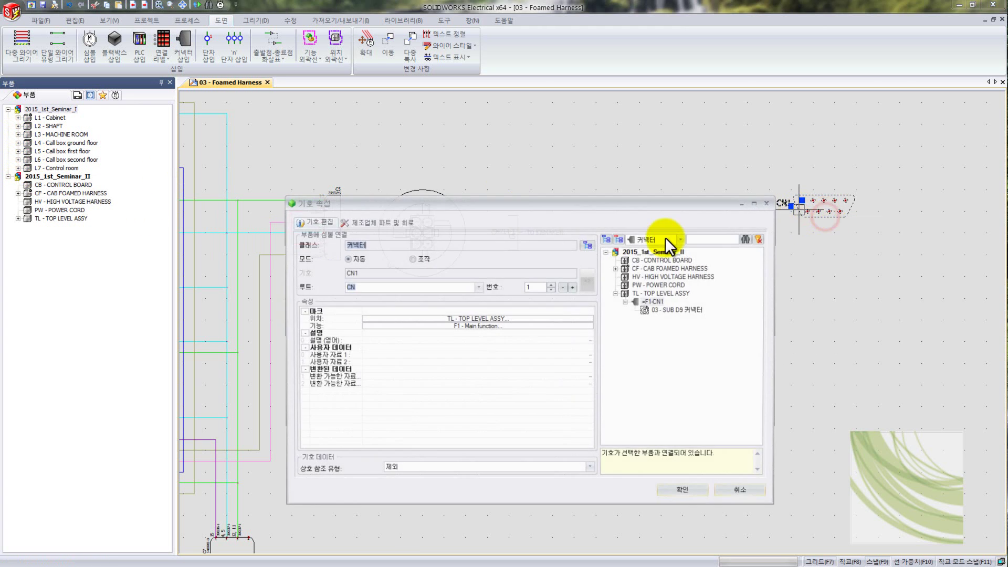
{"action": "left_click", "coordinate": [475, 319]}
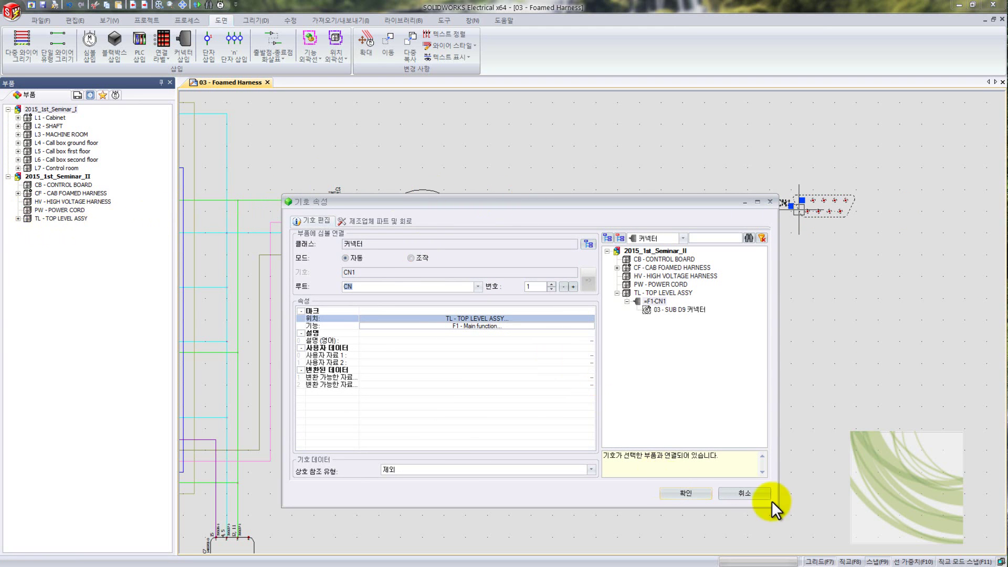
{"action": "left_click", "coordinate": [745, 493]}
{"action": "left_click", "coordinate": [18, 218]}
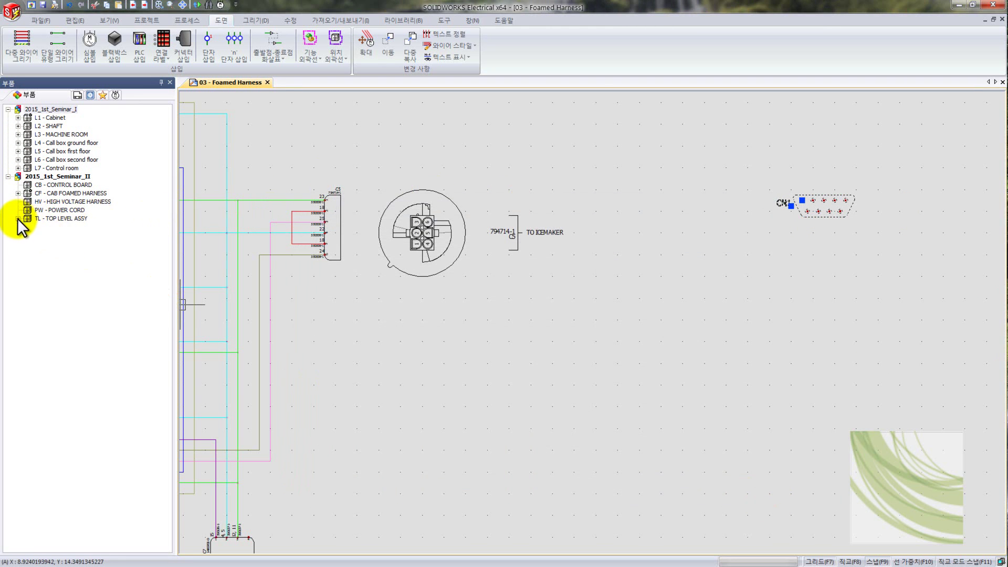
{"action": "left_click", "coordinate": [55, 227]}
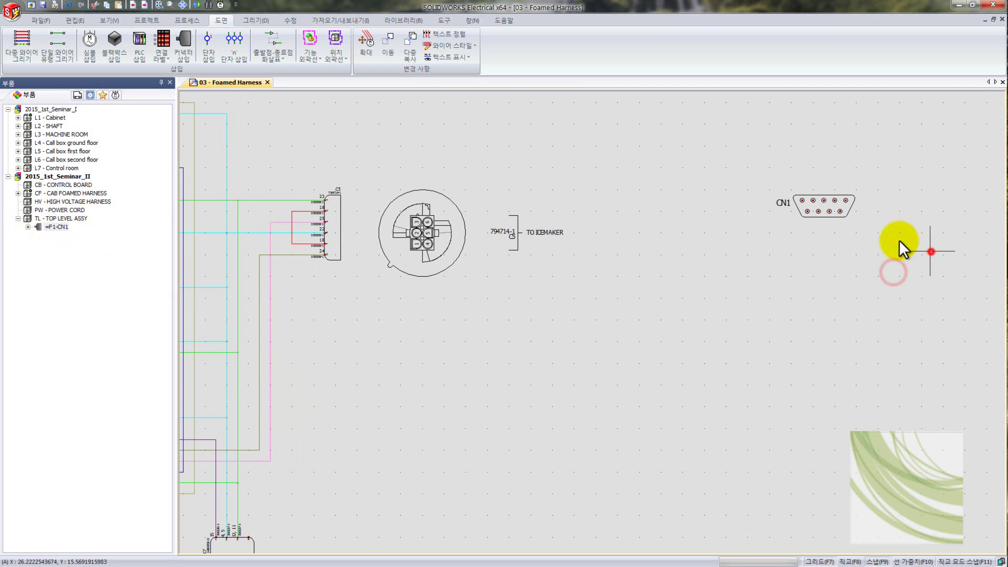
Step: Delete the CN1 connector, restore it, and make =F1-CN1 a permanent component
{"action": "key", "text": "Delete"}
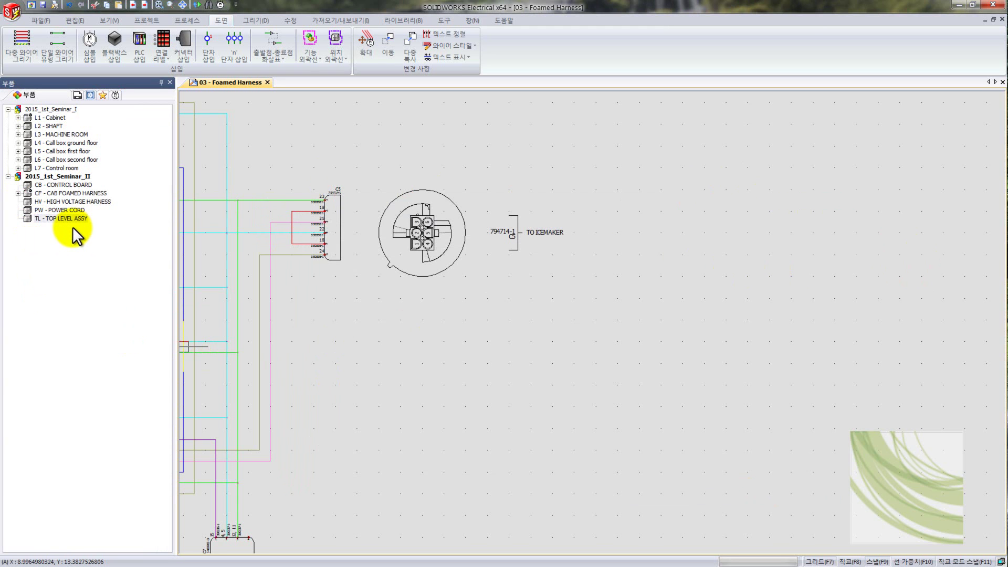
{"action": "left_click", "coordinate": [790, 237]}
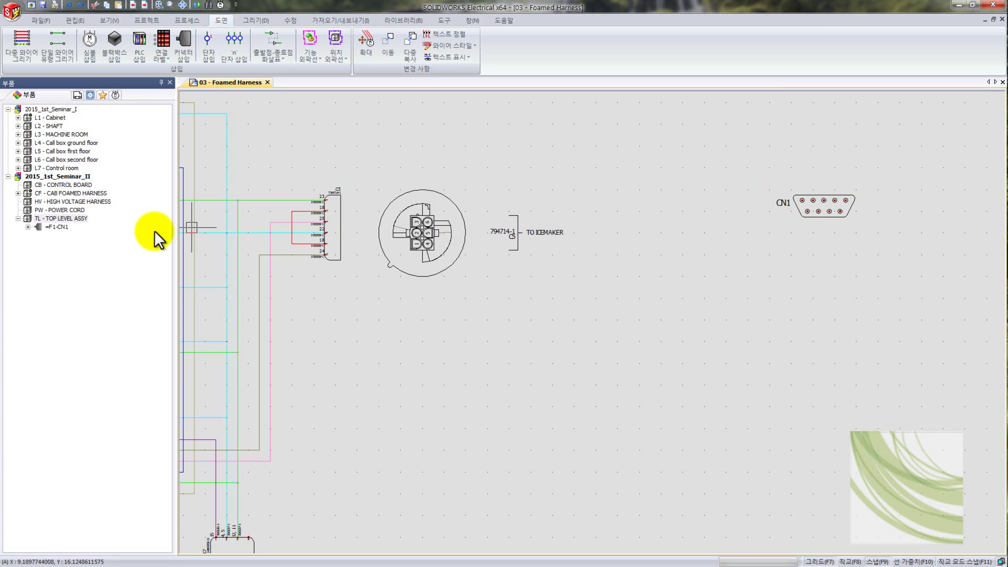
{"action": "right_click", "coordinate": [53, 228]}
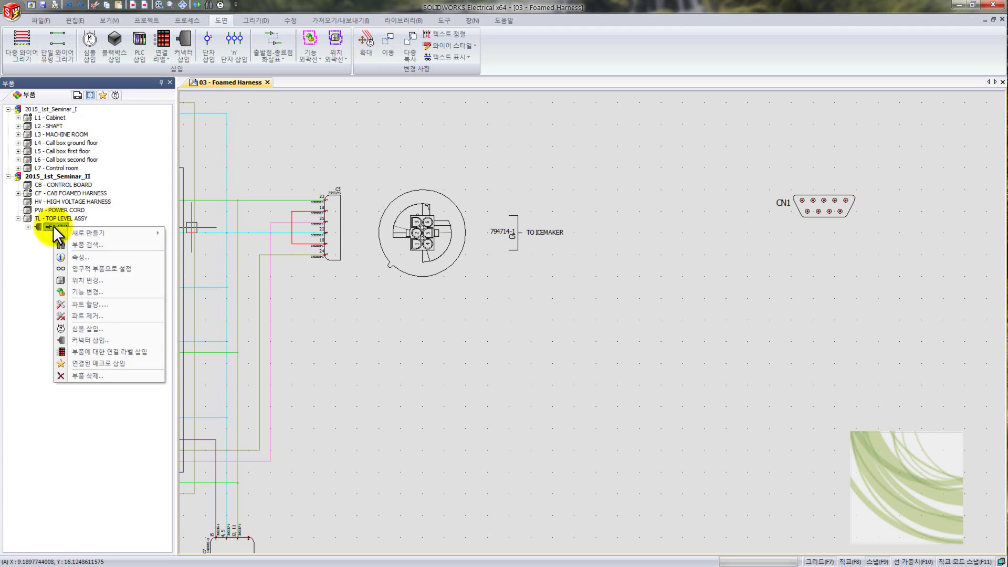
{"action": "left_click", "coordinate": [96, 269]}
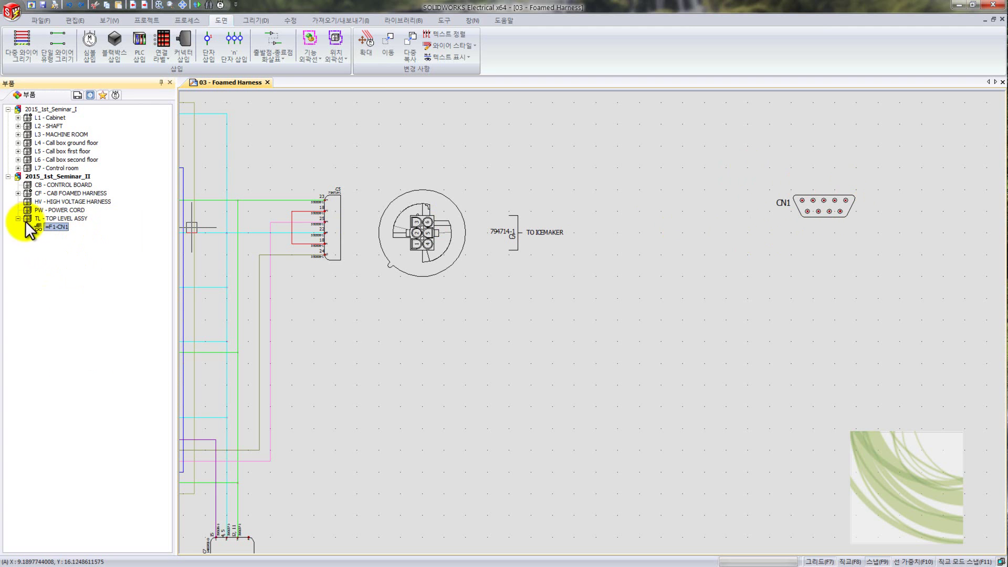
Step: Move the CN1 connector over to the drawing's left edge
{"action": "left_click", "coordinate": [846, 219]}
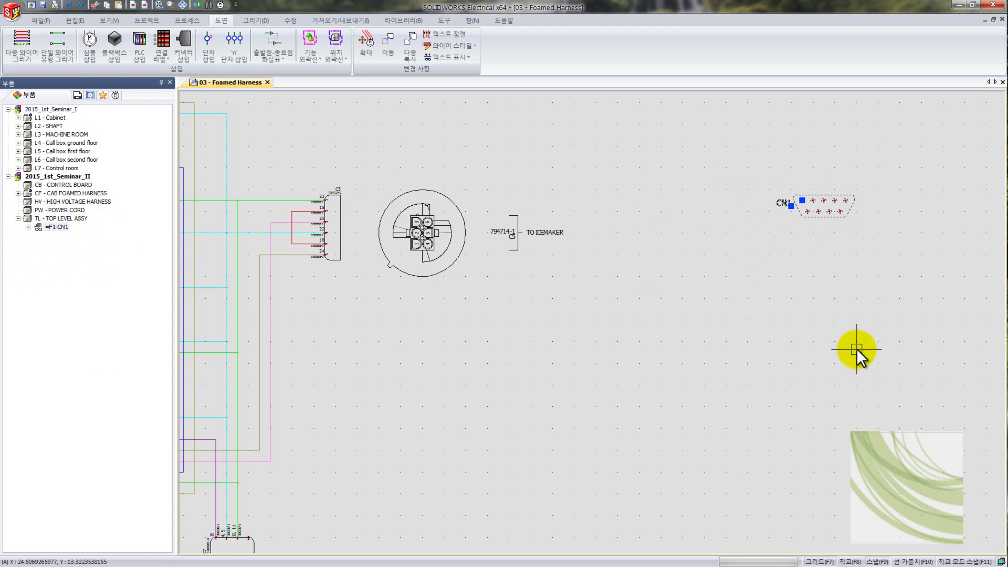
{"action": "key", "text": "Escape"}
{"action": "left_click", "coordinate": [825, 211]}
{"action": "left_click_drag", "start_coordinate": [831, 219], "coordinate": [74, 230]}
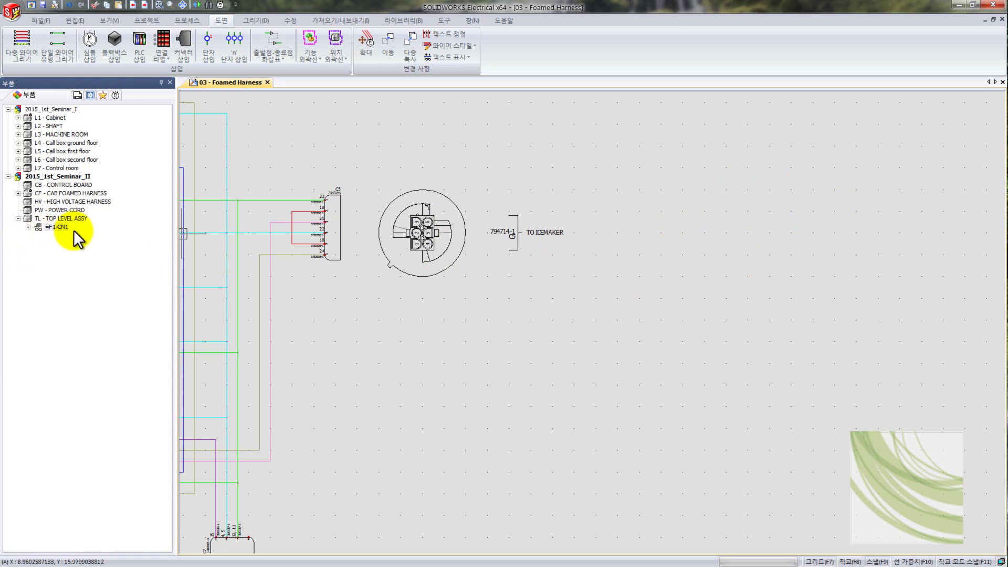
Step: Insert the SUB D9 connector symbol for =F1-CN1 beside the icemaker plug
{"action": "right_click", "coordinate": [47, 229]}
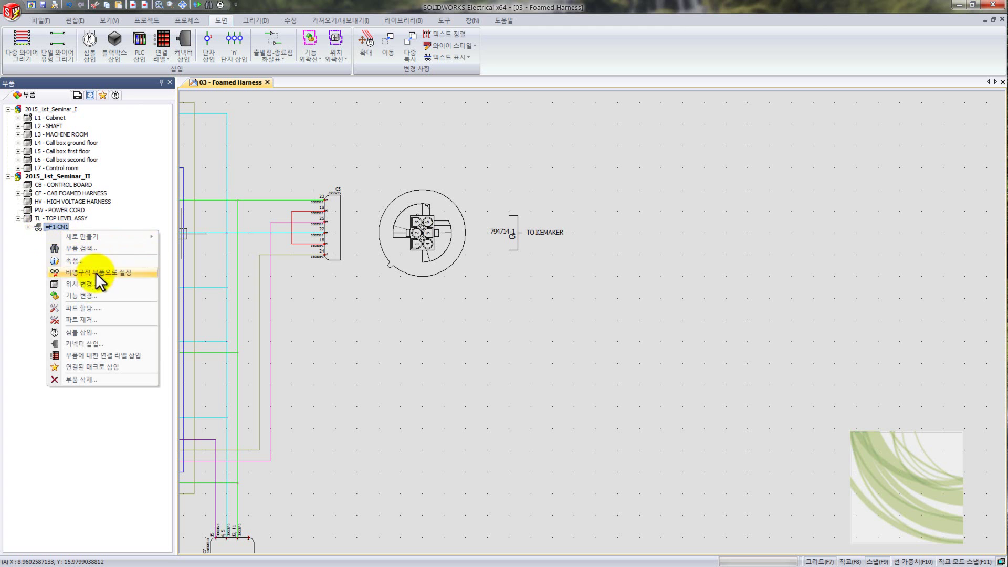
{"action": "left_click", "coordinate": [85, 331]}
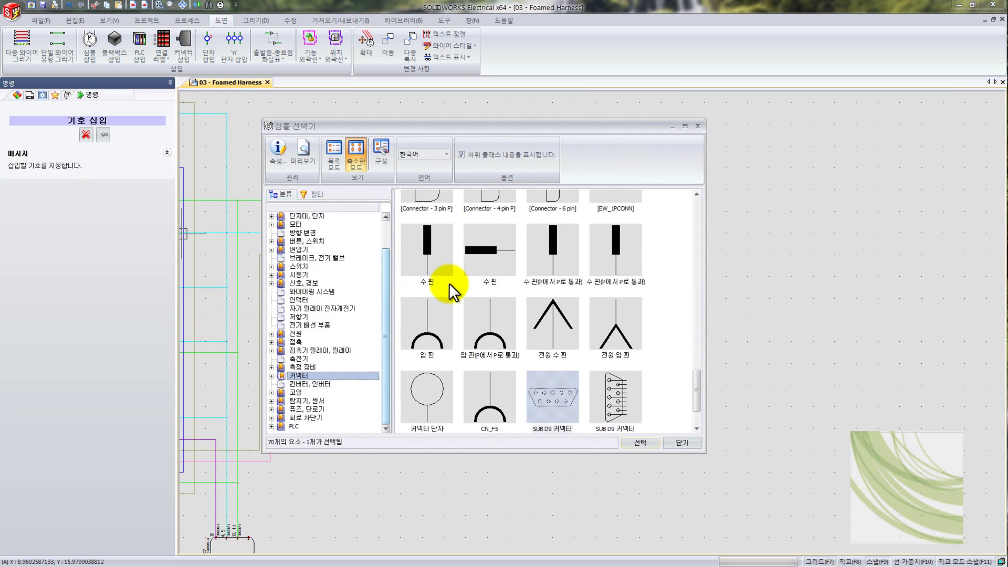
{"action": "left_click_drag", "start_coordinate": [697, 394], "coordinate": [689, 420]}
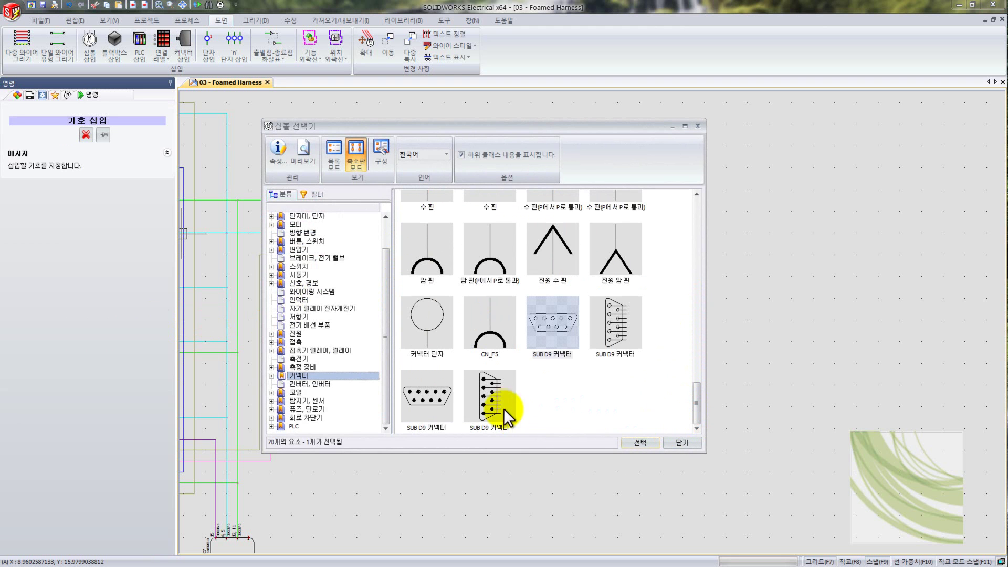
{"action": "left_click", "coordinate": [640, 442]}
{"action": "left_click", "coordinate": [771, 222]}
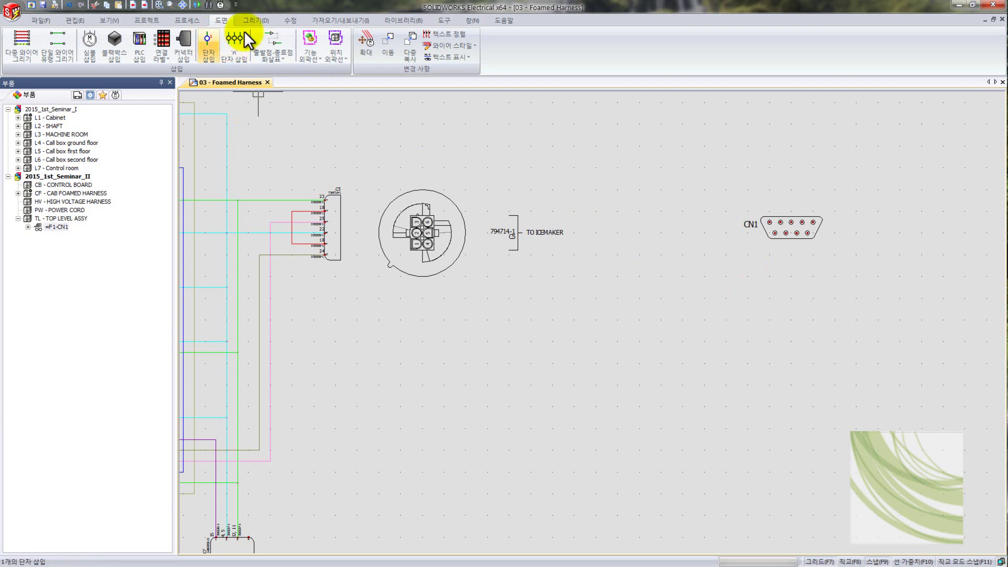
Step: In the Manufacturer part manager, list Circuit breaker parts and open part 002809's properties
{"action": "left_click", "coordinate": [386, 21]}
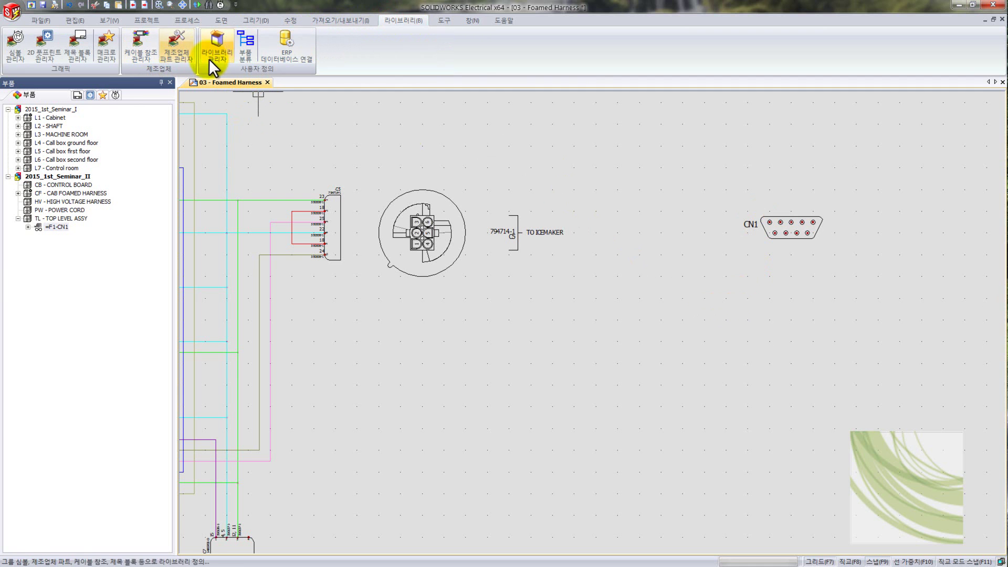
{"action": "left_click", "coordinate": [186, 47]}
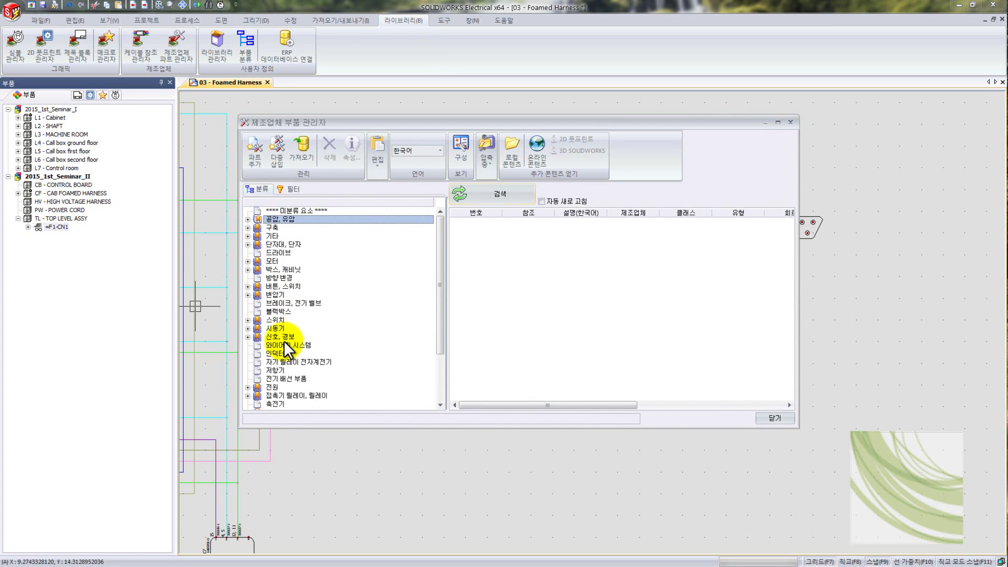
{"action": "left_click_drag", "start_coordinate": [440, 284], "coordinate": [434, 374]}
{"action": "left_click", "coordinate": [295, 397]}
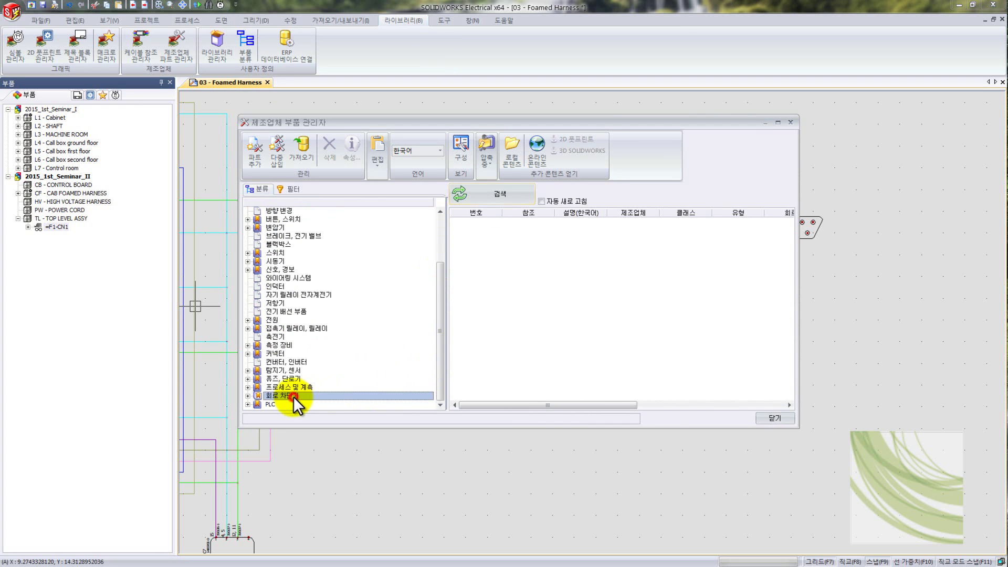
{"action": "left_click", "coordinate": [507, 197]}
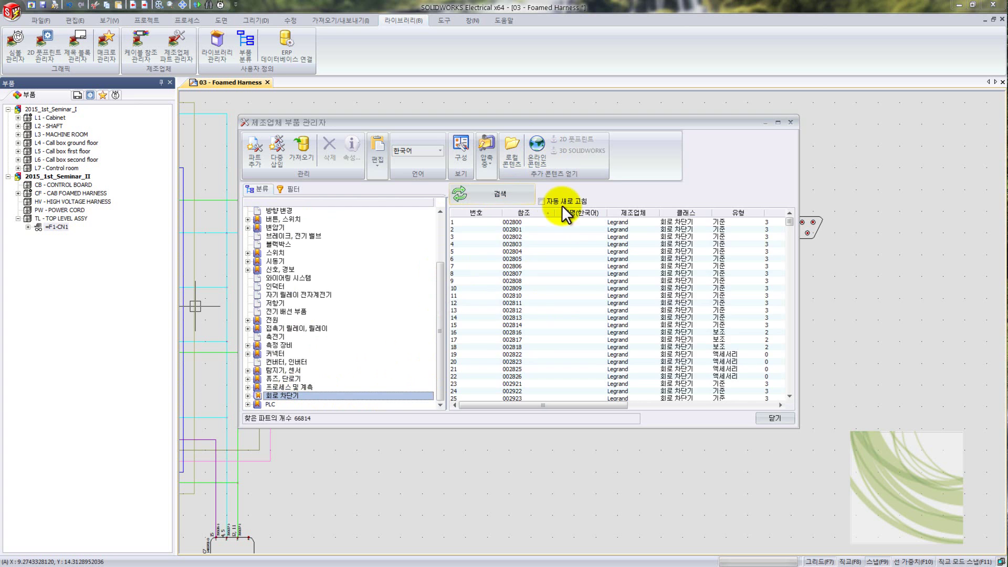
{"action": "double_click", "coordinate": [666, 288]}
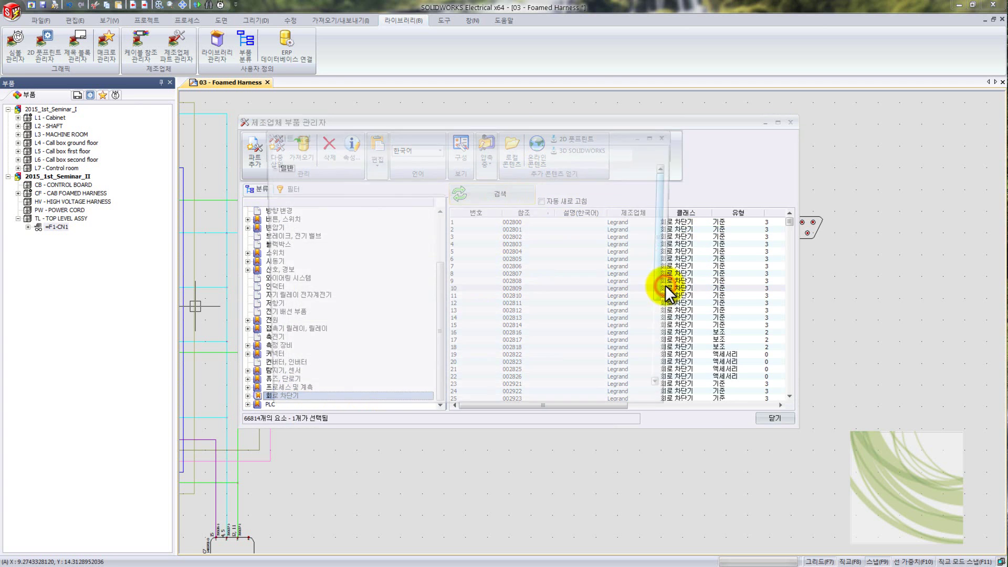
Step: Show the part's Circuits, terminals tab and select circuit 0 to see its L1/T1 terminals
{"action": "left_click_drag", "start_coordinate": [359, 132], "coordinate": [389, 112]}
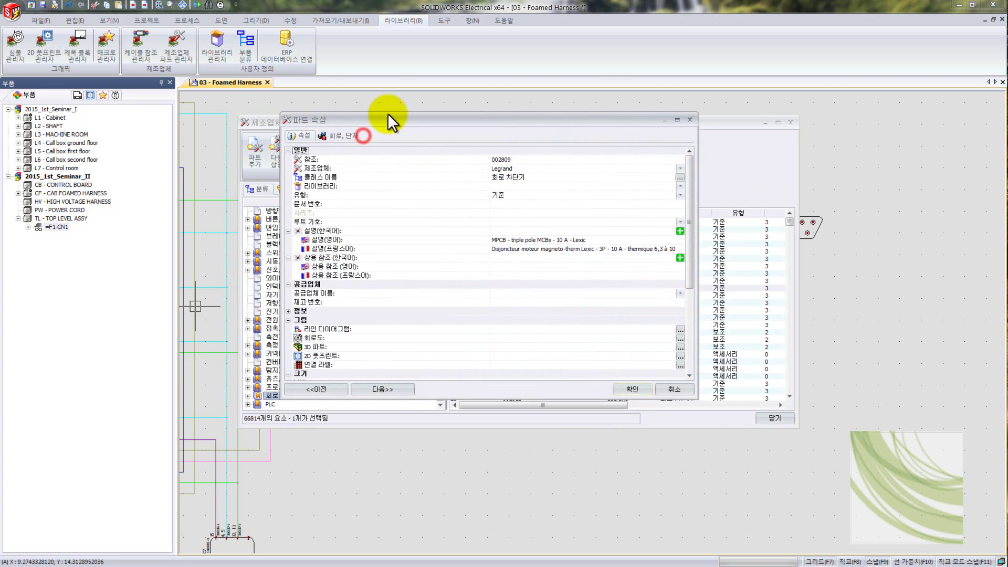
{"action": "left_click", "coordinate": [356, 121]}
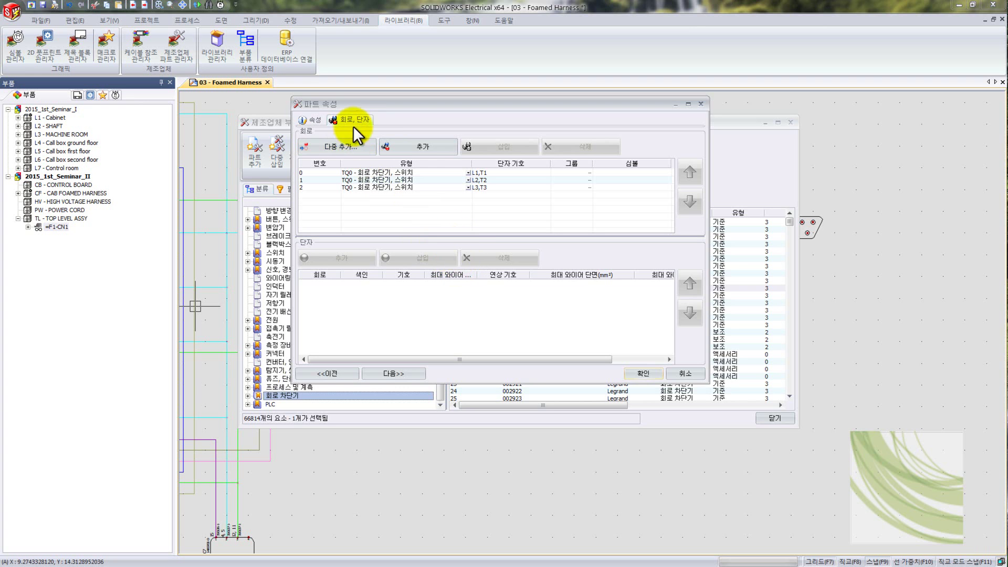
{"action": "left_click", "coordinate": [310, 120]}
{"action": "left_click_drag", "start_coordinate": [700, 207], "coordinate": [703, 305]}
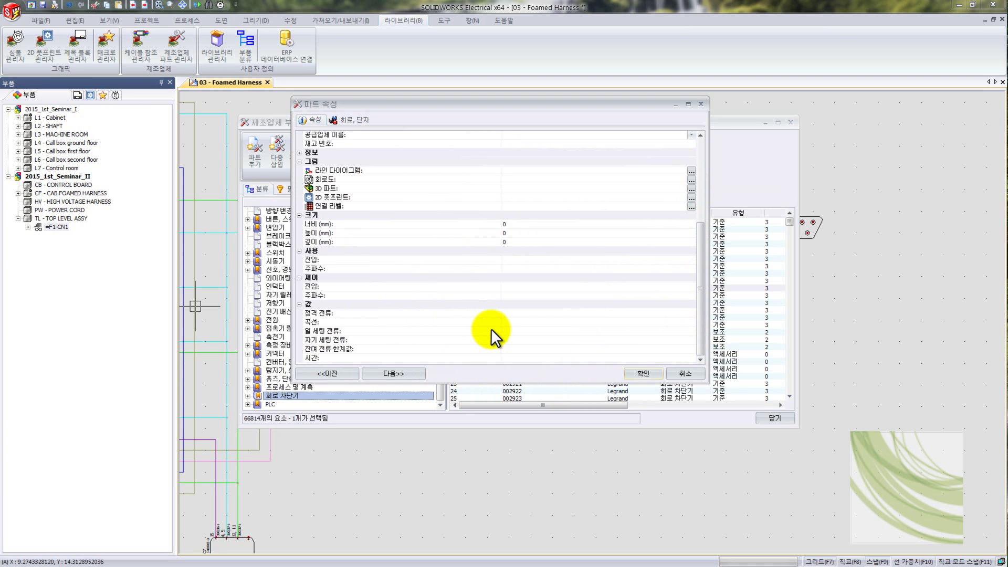
{"action": "left_click", "coordinate": [356, 121]}
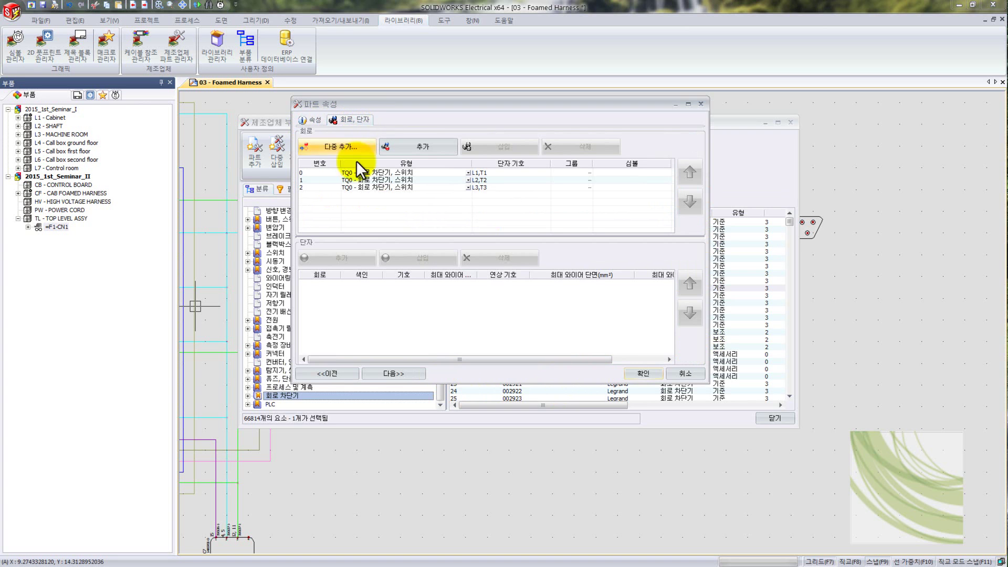
{"action": "left_click", "coordinate": [514, 172]}
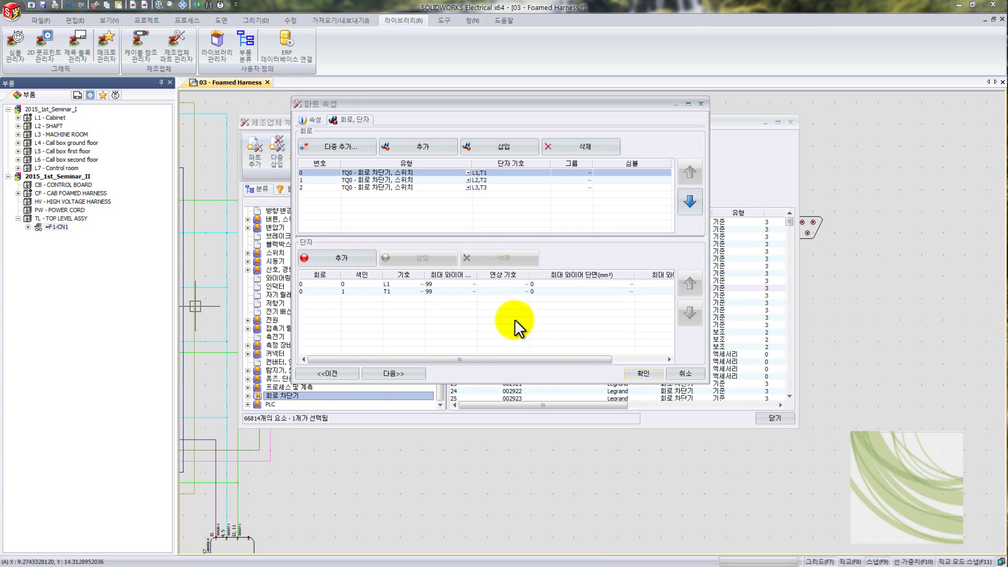
{"action": "mouse_move", "coordinate": [525, 361]}
{"action": "left_mouse_down"}
{"action": "mouse_move", "coordinate": [606, 354]}
{"action": "mouse_move", "coordinate": [528, 362]}
{"action": "left_mouse_up"}
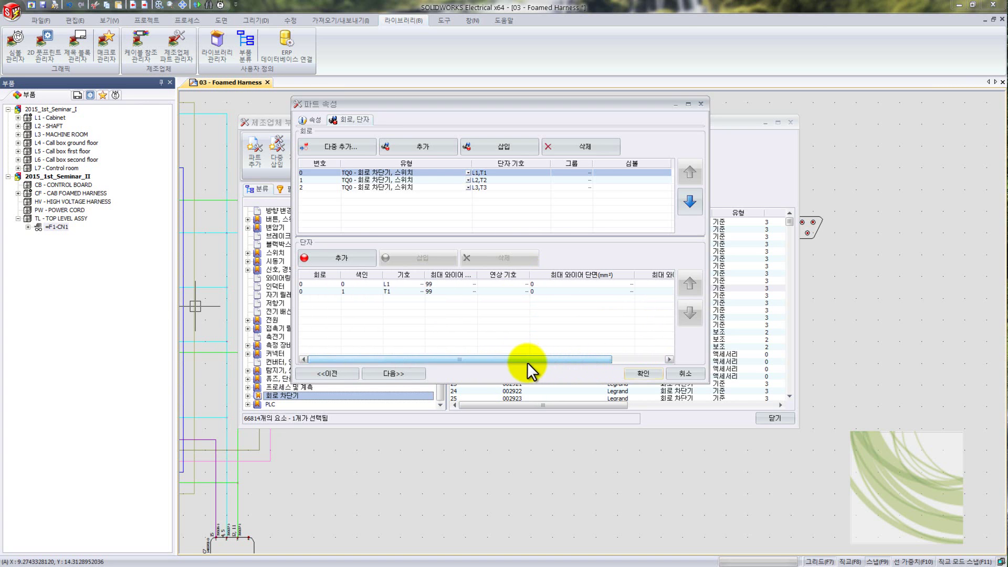
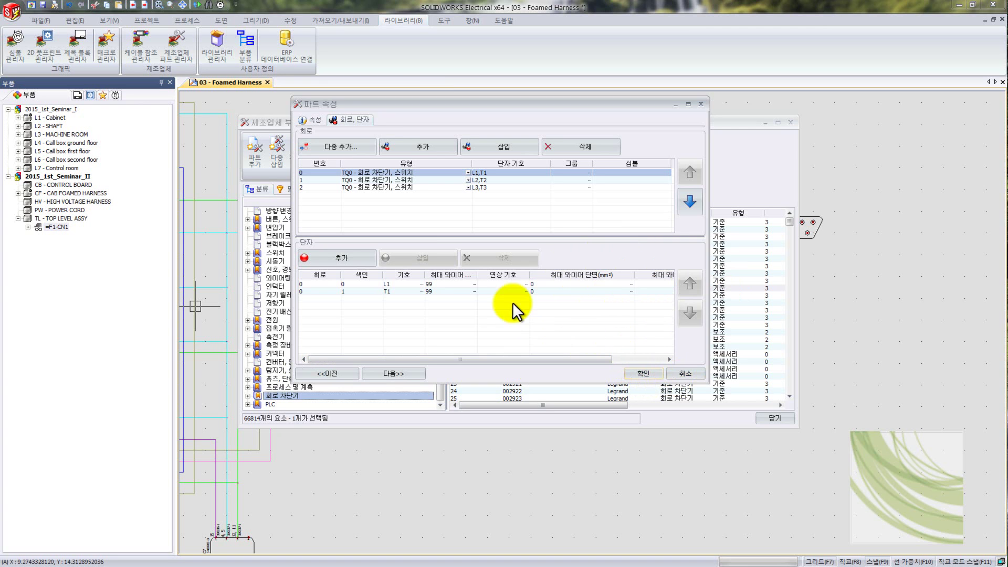
Step: Cancel Part properties and close the Manufacturer part manager, returning to the Foamed Harness schematic
{"action": "left_click", "coordinate": [675, 376]}
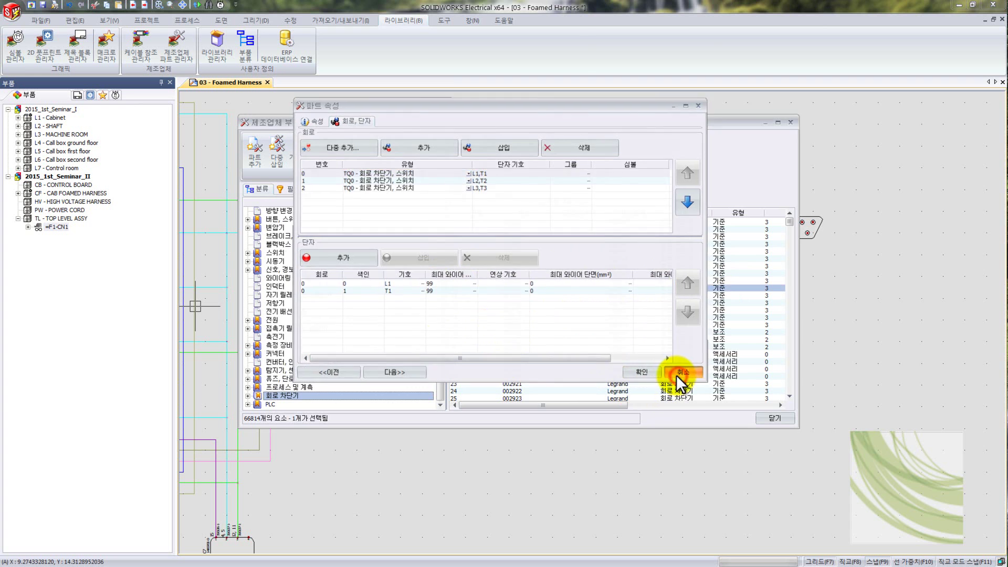
{"action": "left_click", "coordinate": [794, 123]}
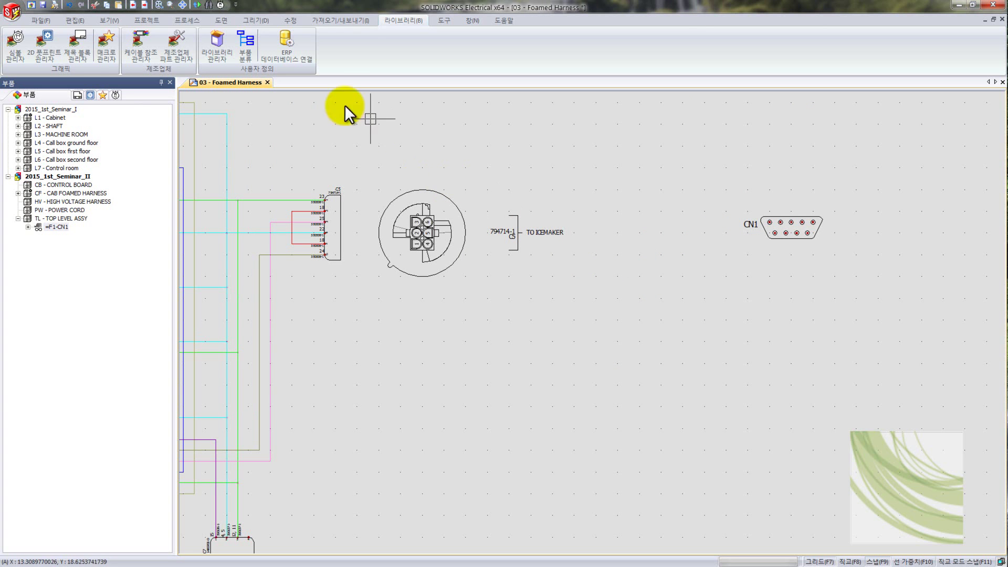
{"action": "left_click", "coordinate": [147, 20]}
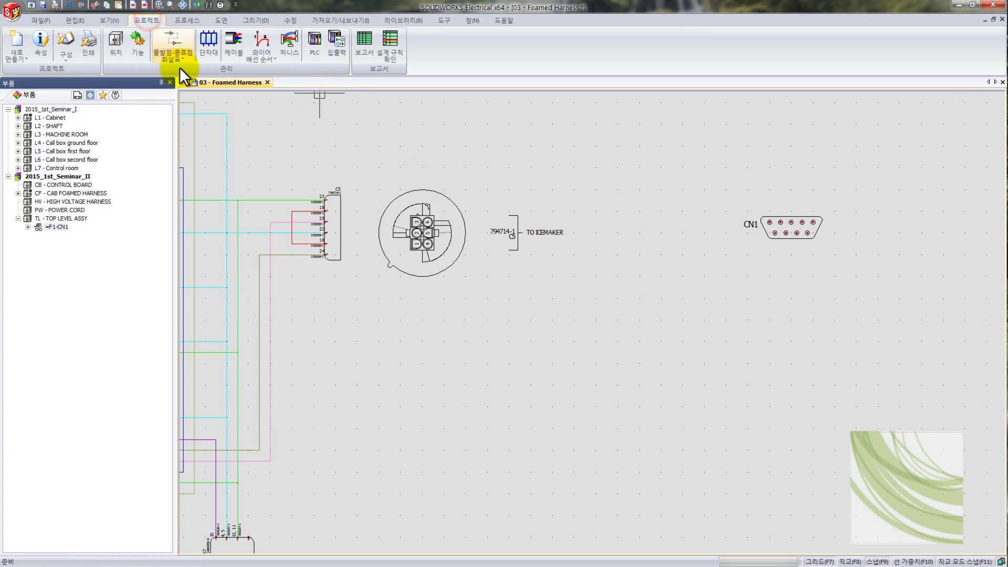
{"action": "left_click", "coordinate": [389, 41]}
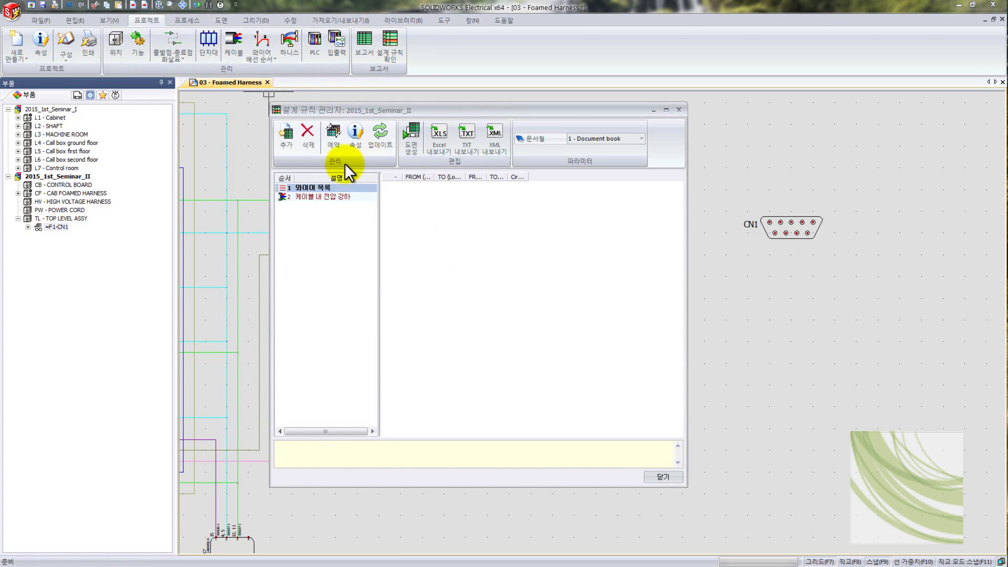
{"action": "left_click", "coordinate": [286, 139]}
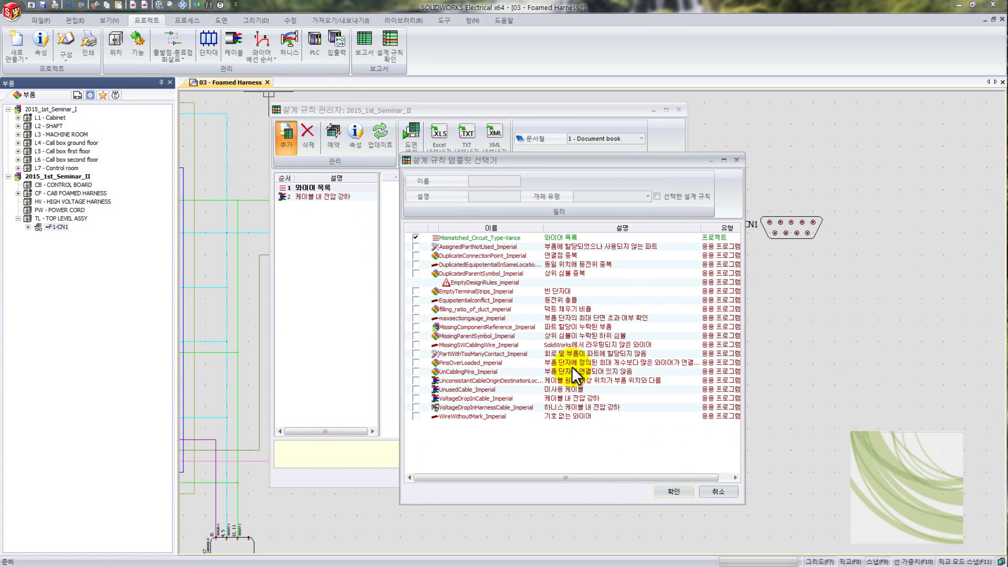
{"action": "left_click", "coordinate": [714, 491]}
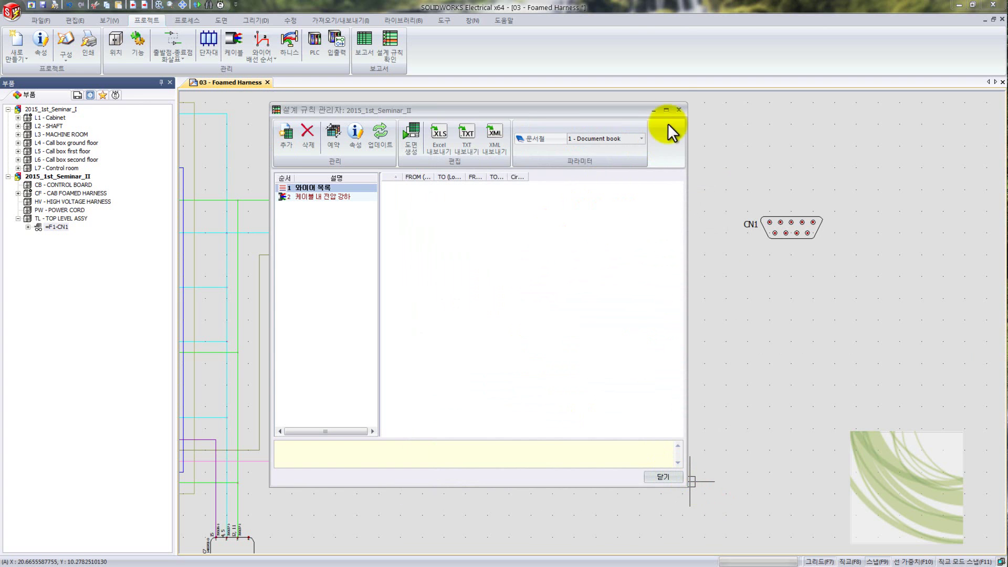
{"action": "left_click", "coordinate": [680, 110]}
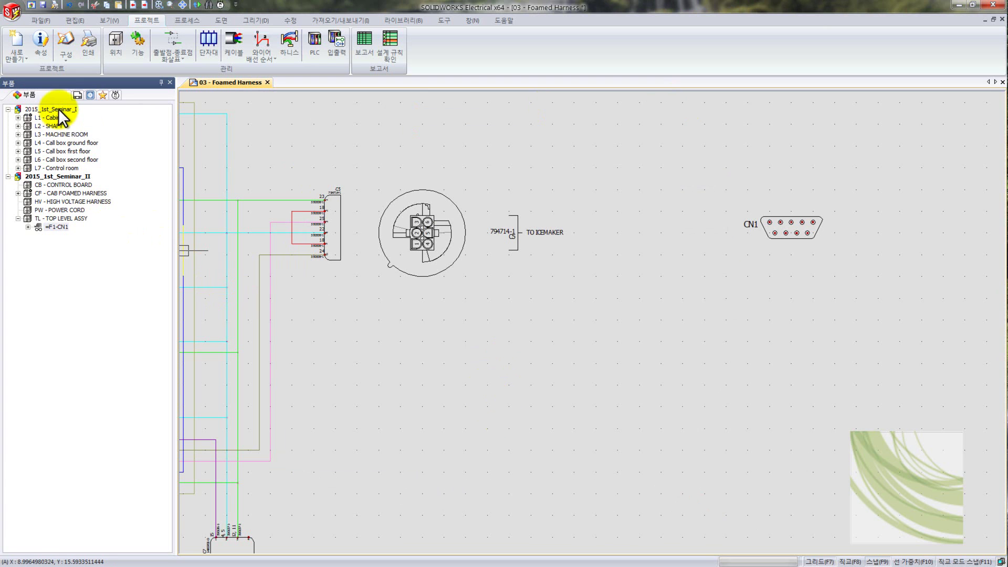
Step: Preview the project drawings 06 - PLC through 13 - Control room in the Documents tree
{"action": "left_click", "coordinate": [78, 95]}
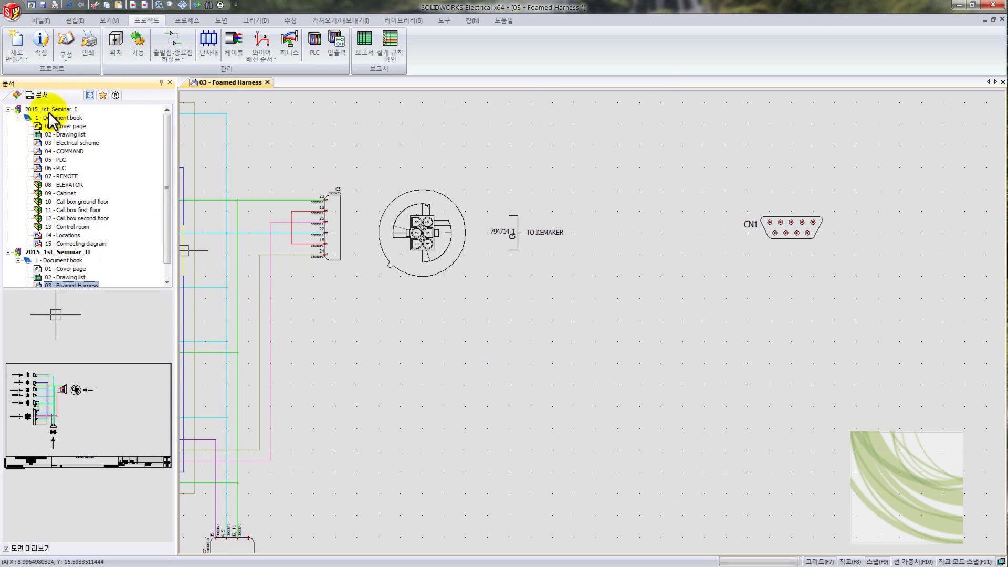
{"action": "left_click", "coordinate": [54, 168]}
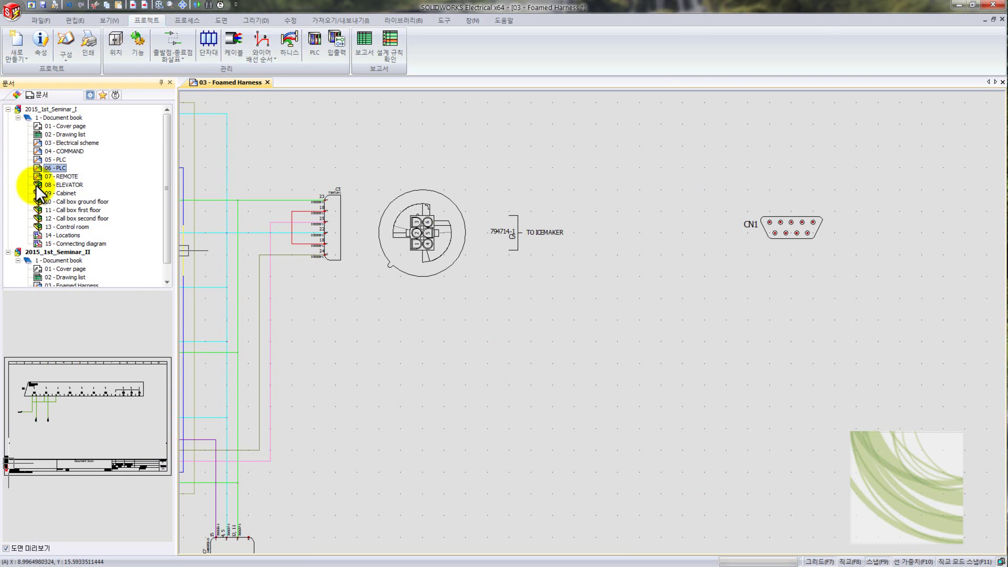
{"action": "left_click", "coordinate": [54, 184]}
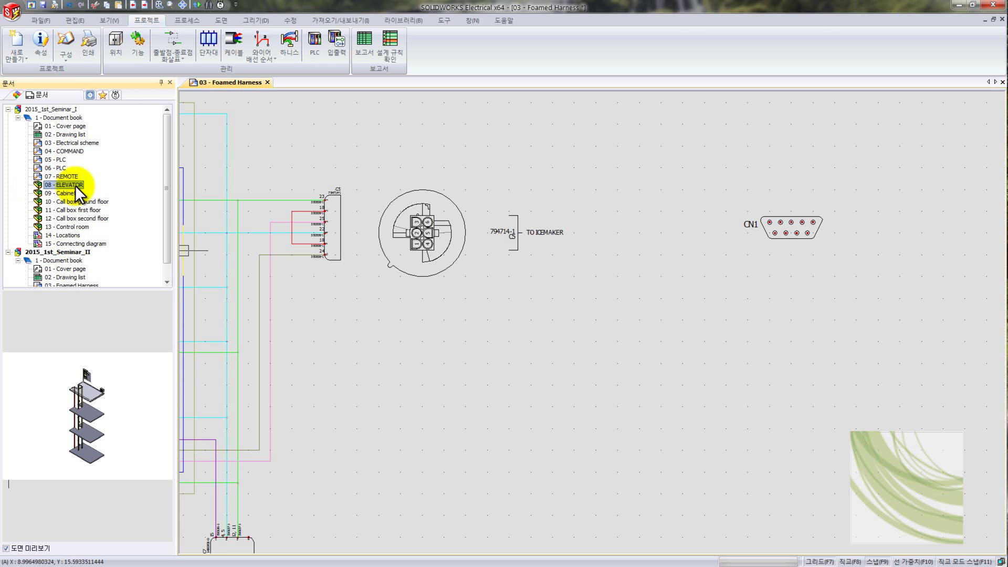
{"action": "left_click", "coordinate": [59, 193]}
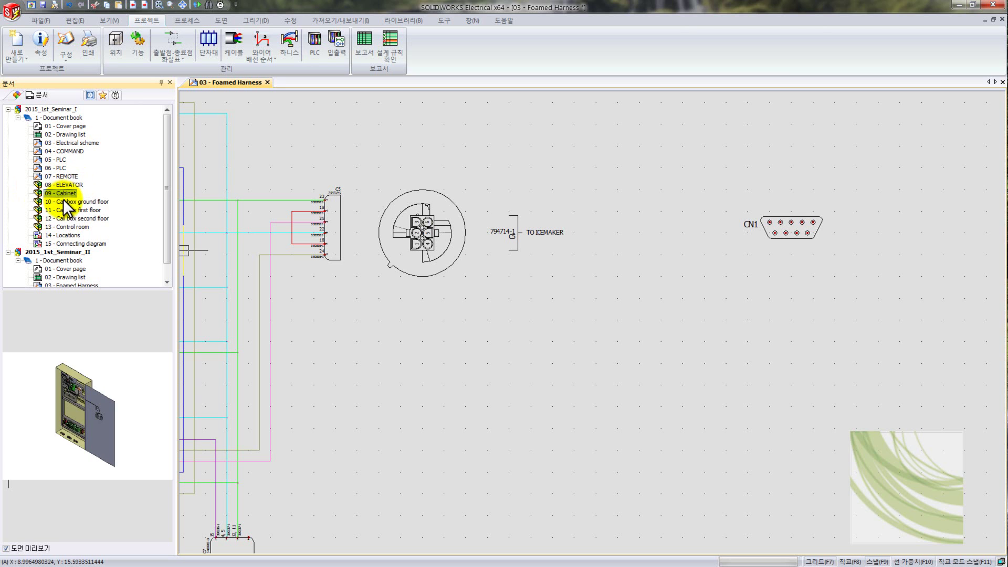
{"action": "left_click", "coordinate": [65, 201]}
{"action": "left_click", "coordinate": [64, 210]}
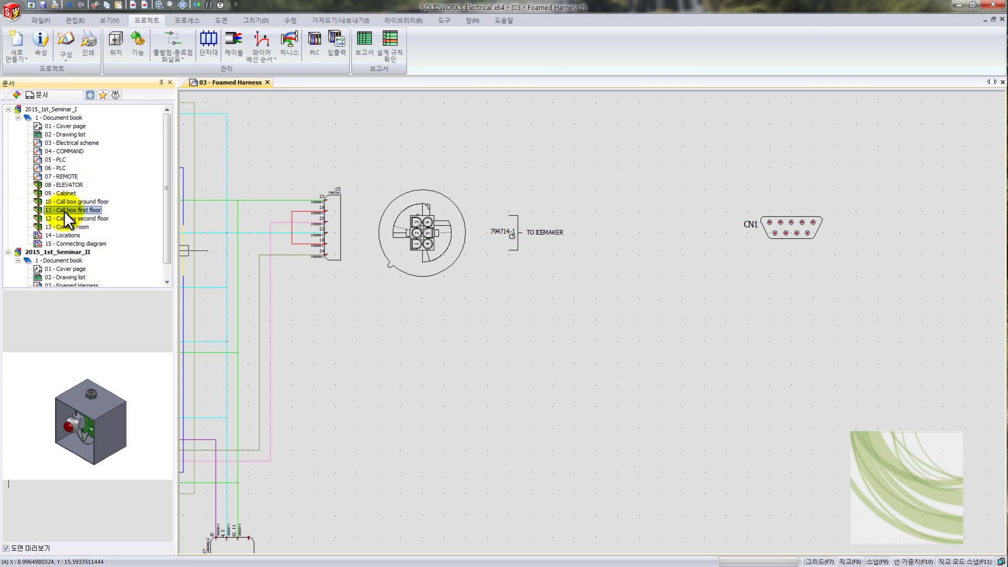
{"action": "left_click", "coordinate": [64, 219]}
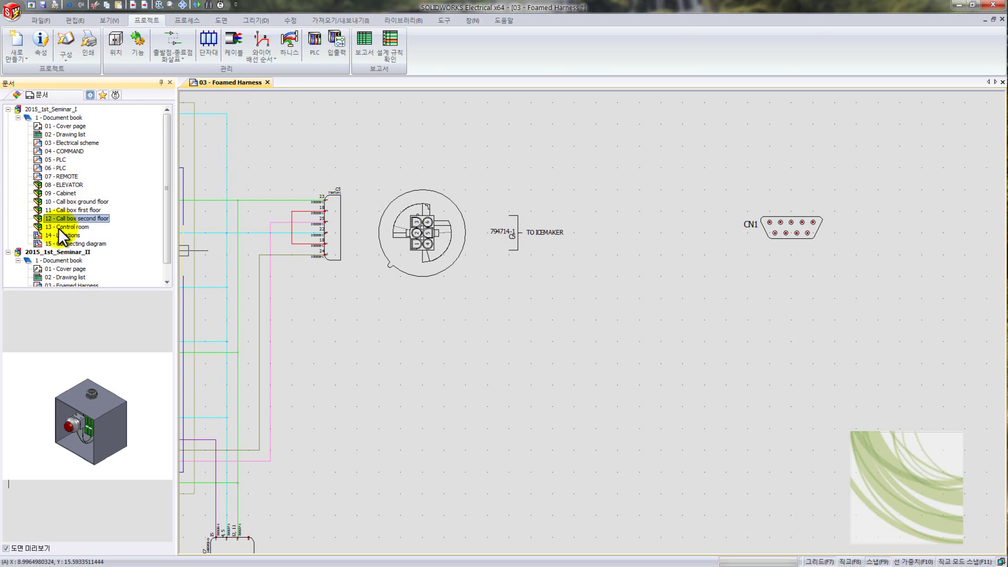
{"action": "left_click", "coordinate": [58, 227]}
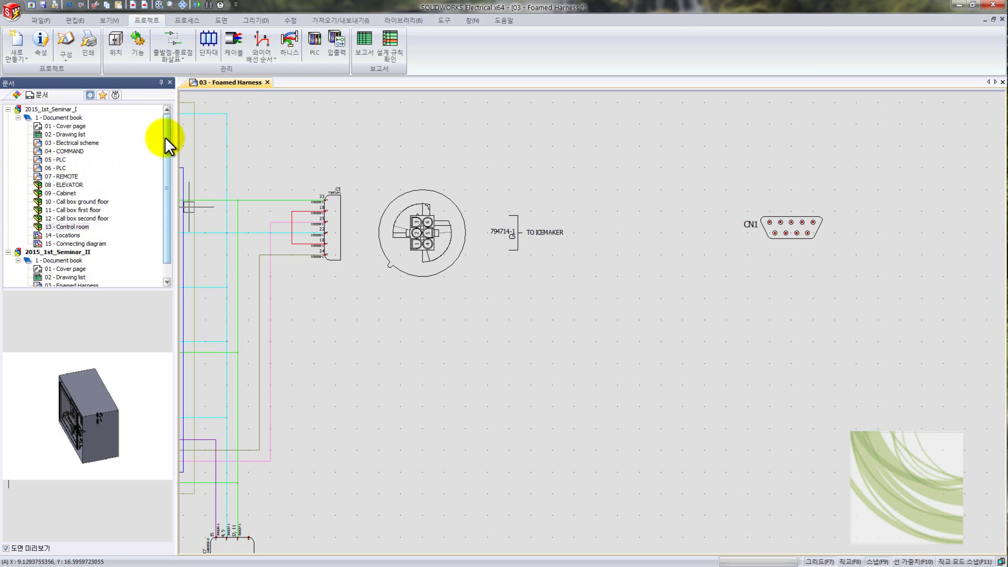
Step: Preview the 04 - R00721 Freezer cabinet model and launch SOLIDWORKS
{"action": "left_click_drag", "start_coordinate": [164, 137], "coordinate": [165, 181]}
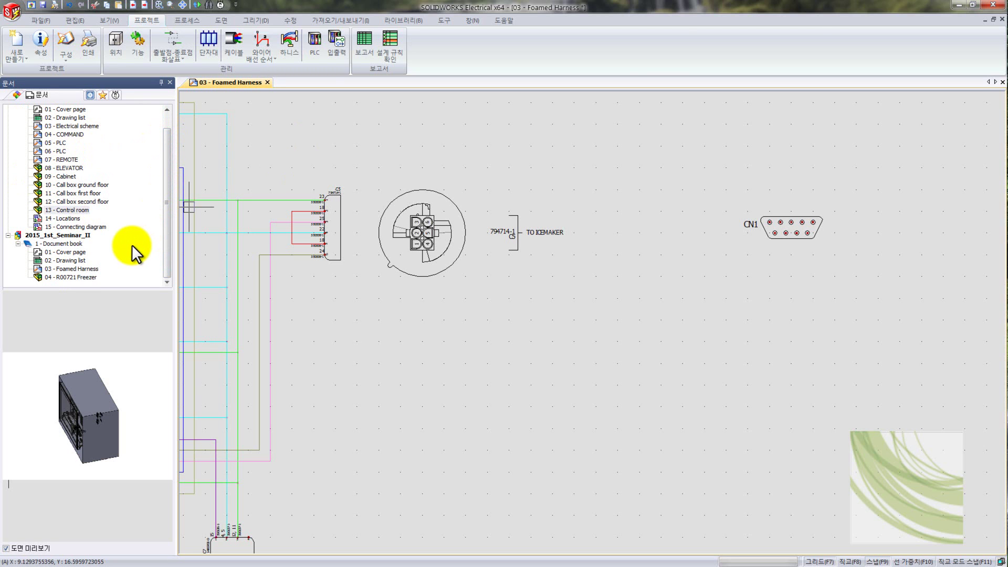
{"action": "left_click", "coordinate": [75, 278]}
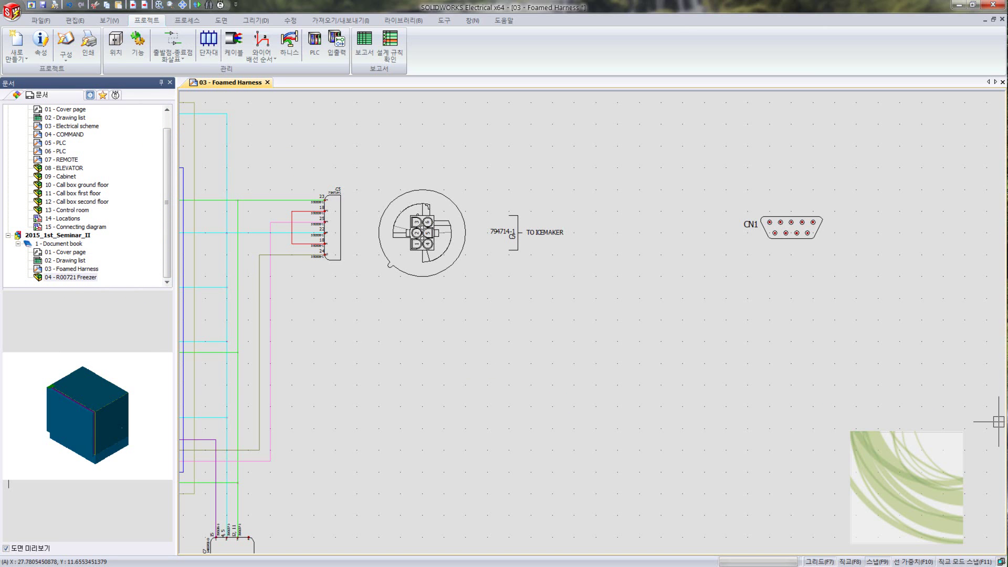
{"action": "left_click", "coordinate": [792, 139]}
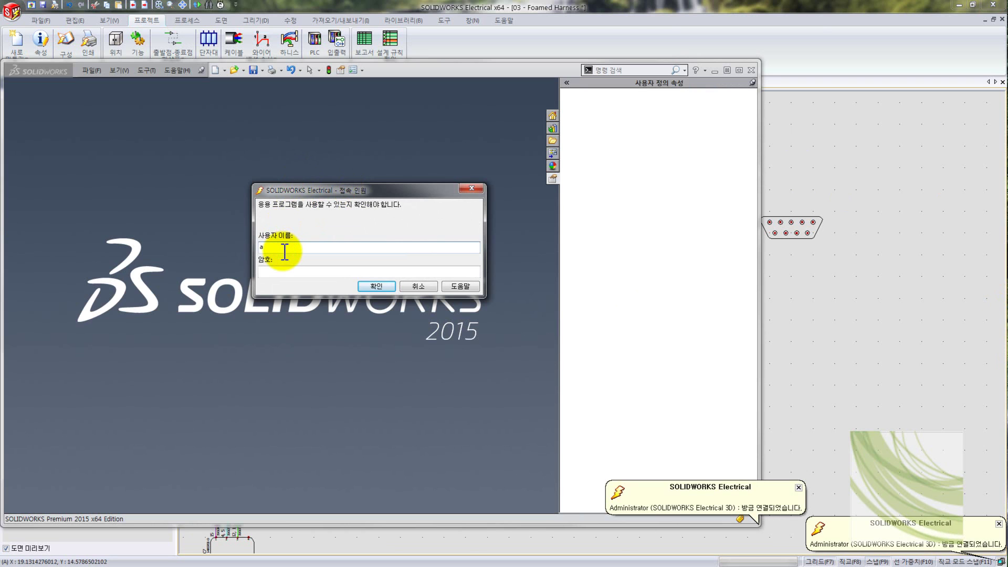
Step: Log in to SOLIDWORKS with the user name and password
{"action": "type", "text": "angmin c"}
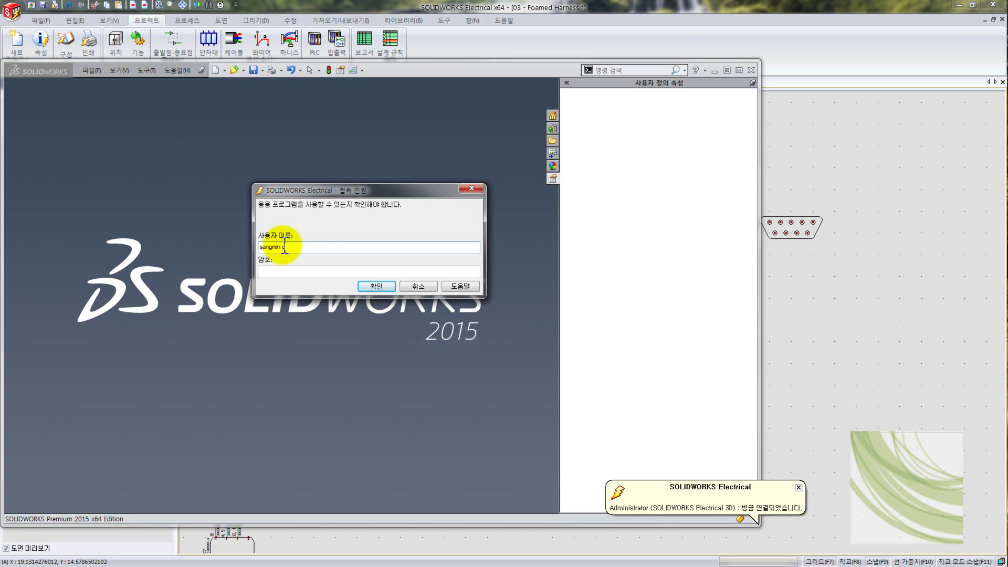
{"action": "key", "text": "Tab"}
{"action": "type", "text": "••••••"}
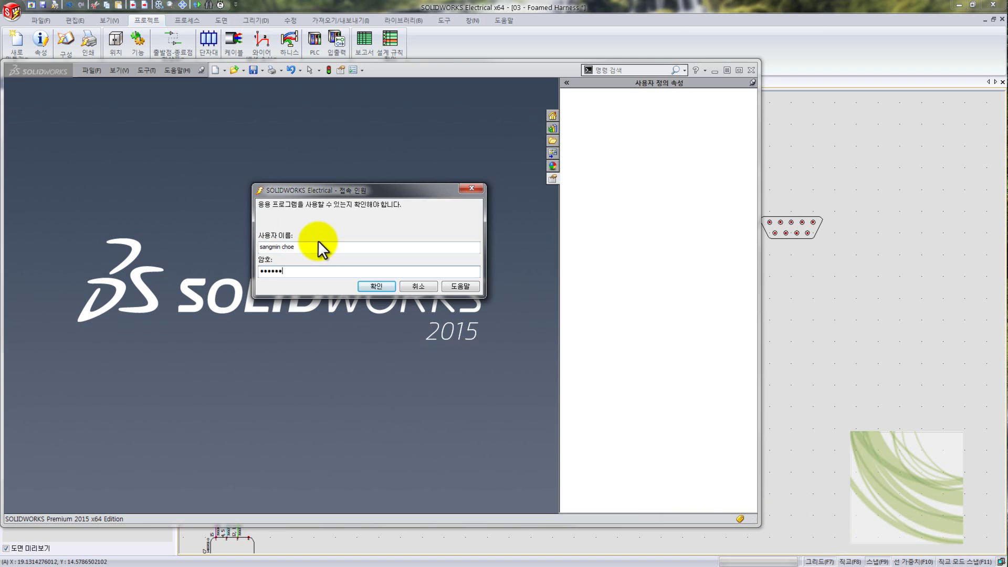
{"action": "key", "text": "Return"}
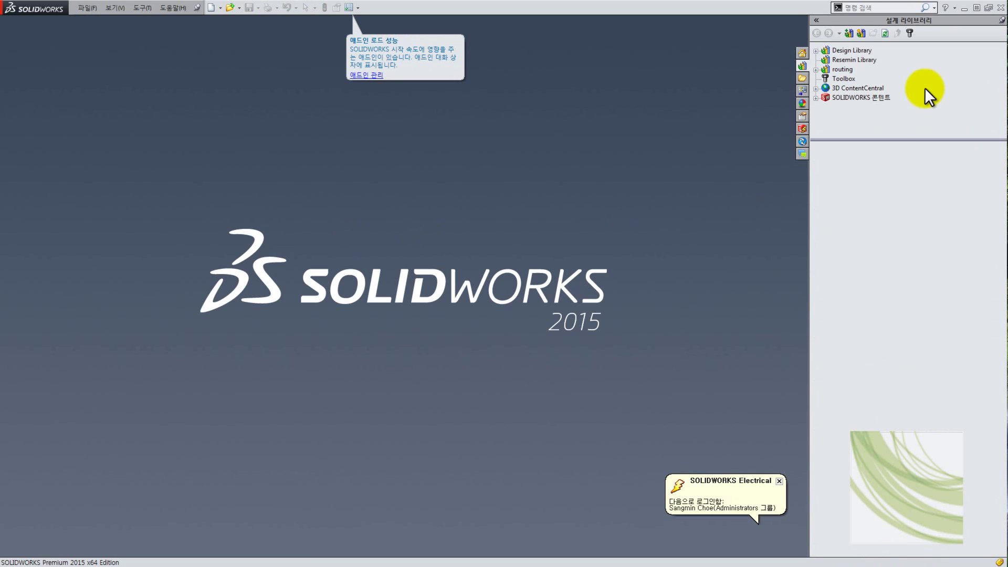
Step: Open project 2015_1st_Seminar_II from the SOLIDWORKS Electrical Project manager, confirming it's already in use
{"action": "left_click", "coordinate": [803, 128]}
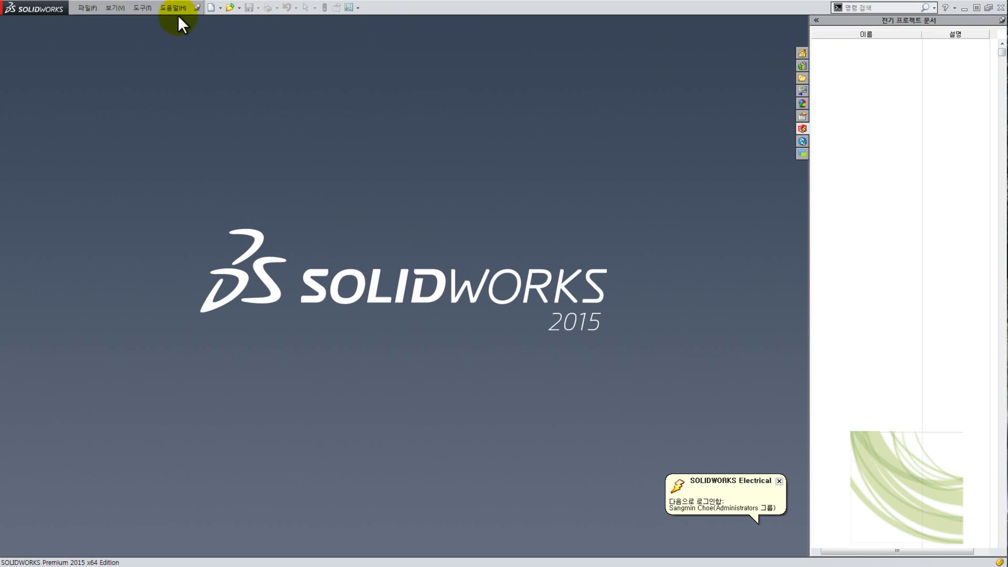
{"action": "left_click", "coordinate": [149, 7]}
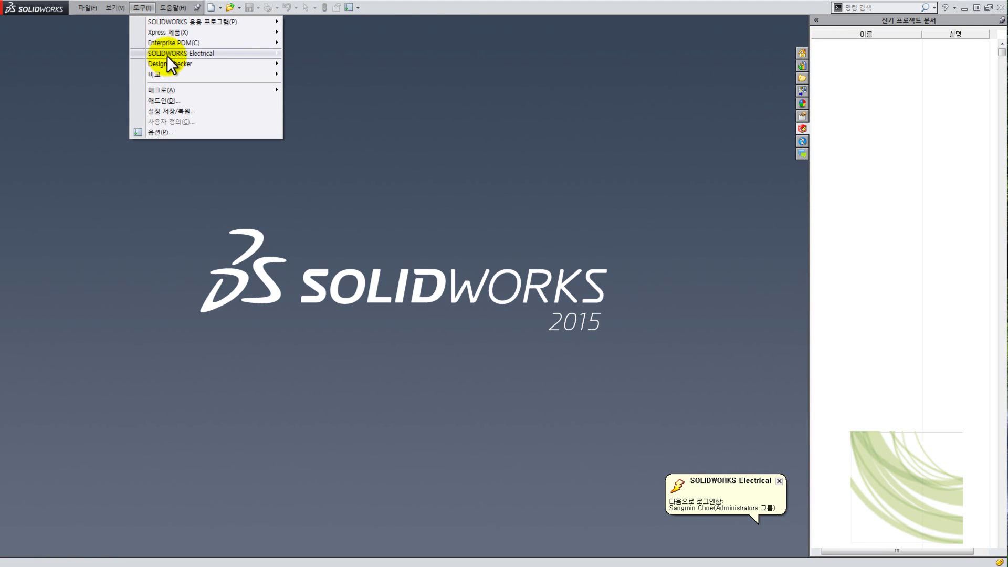
{"action": "mouse_move", "coordinate": [167, 55]}
{"action": "left_click", "coordinate": [288, 53]}
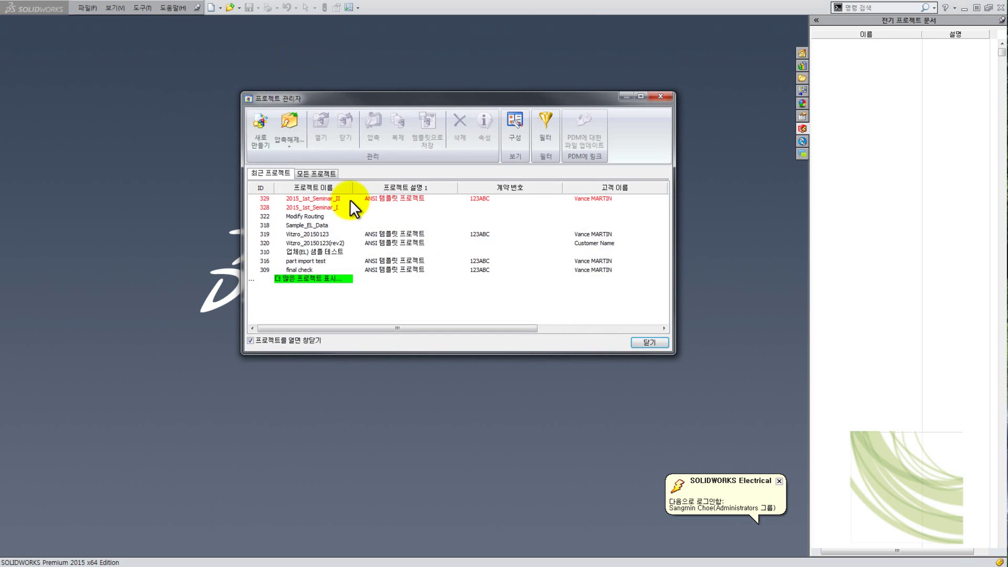
{"action": "left_click", "coordinate": [320, 200]}
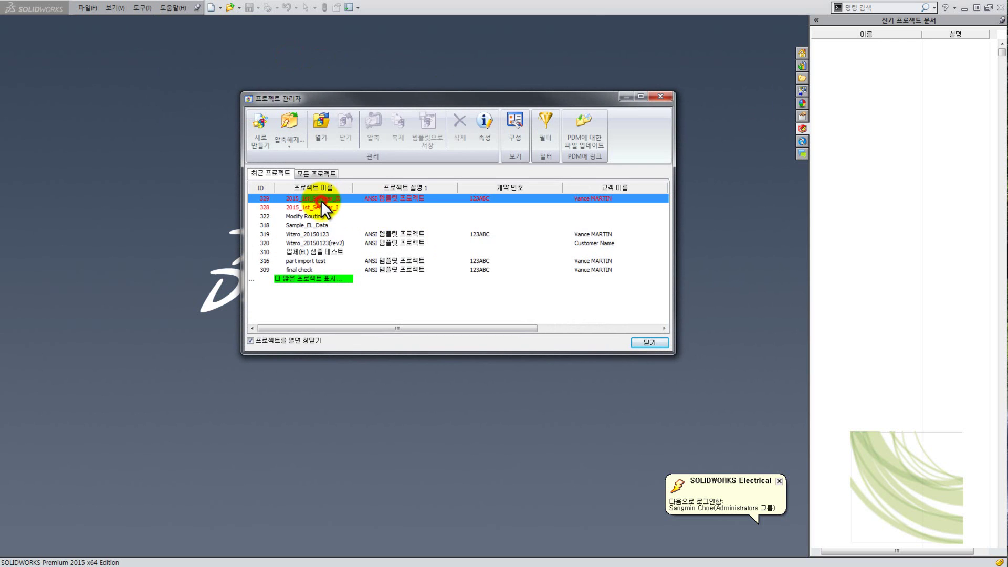
{"action": "left_click", "coordinate": [321, 126]}
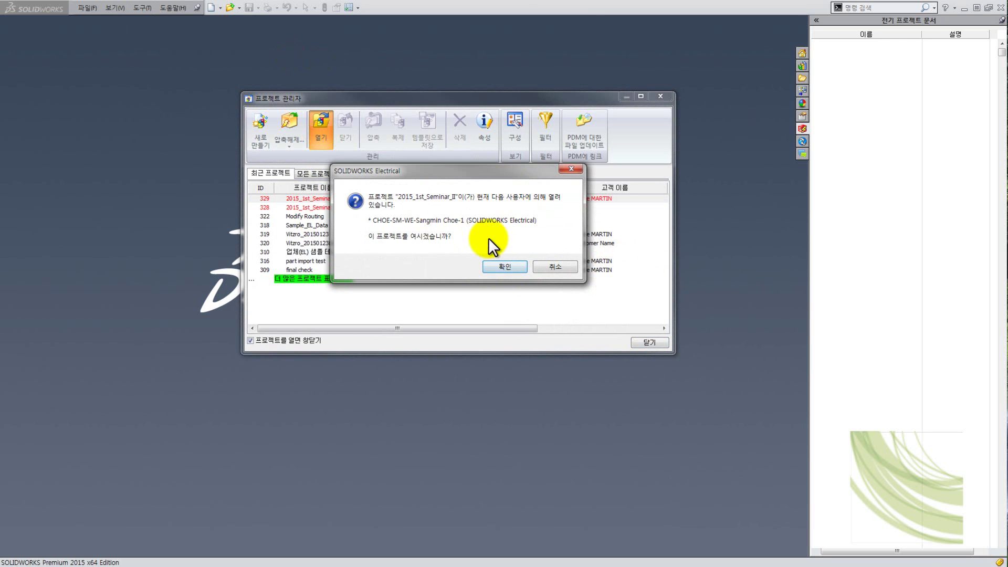
{"action": "left_click", "coordinate": [496, 265]}
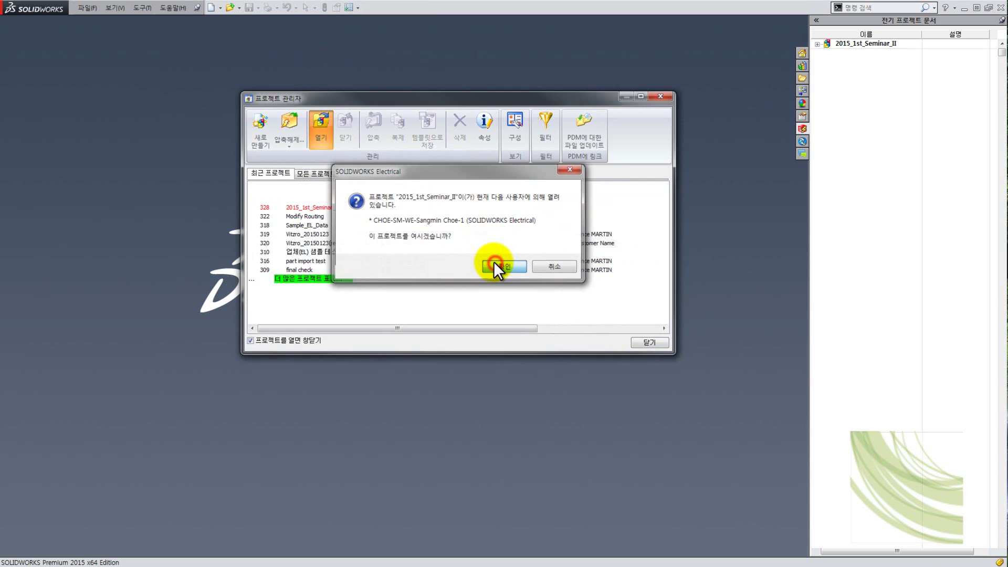
Step: Expand the project's Document book and open document 04
{"action": "double_click", "coordinate": [821, 44]}
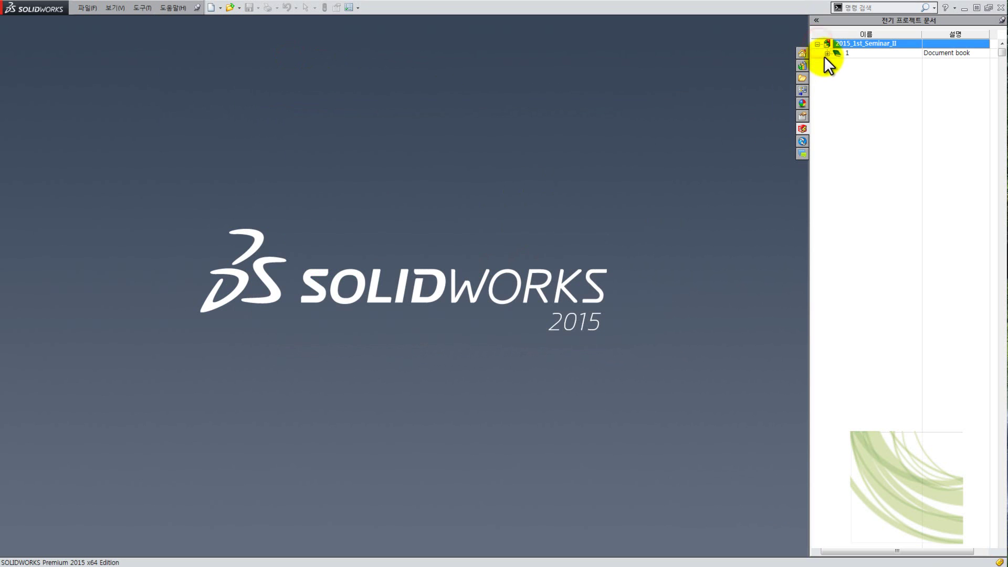
{"action": "left_click", "coordinate": [827, 53]}
{"action": "right_click", "coordinate": [869, 90]}
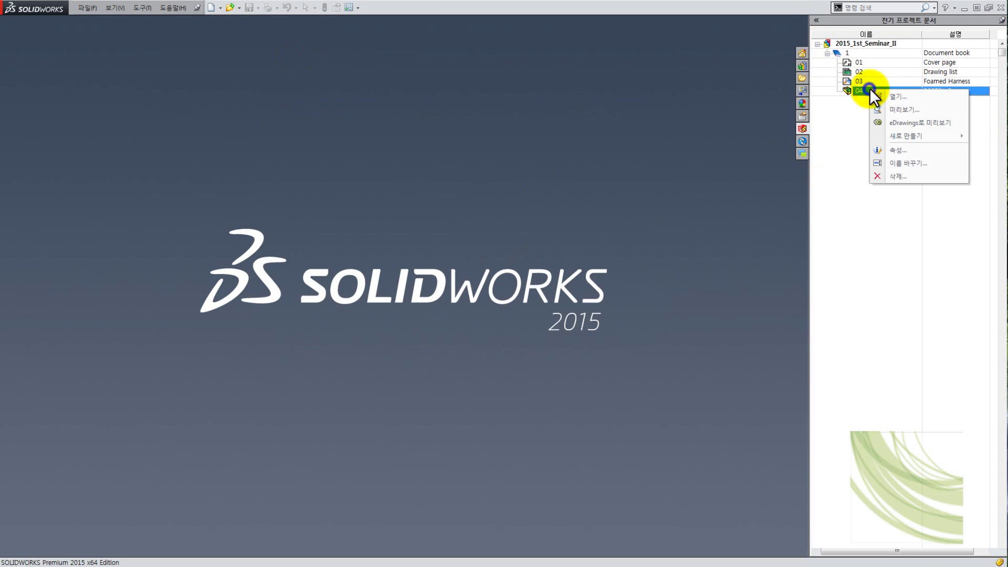
{"action": "left_click", "coordinate": [878, 95]}
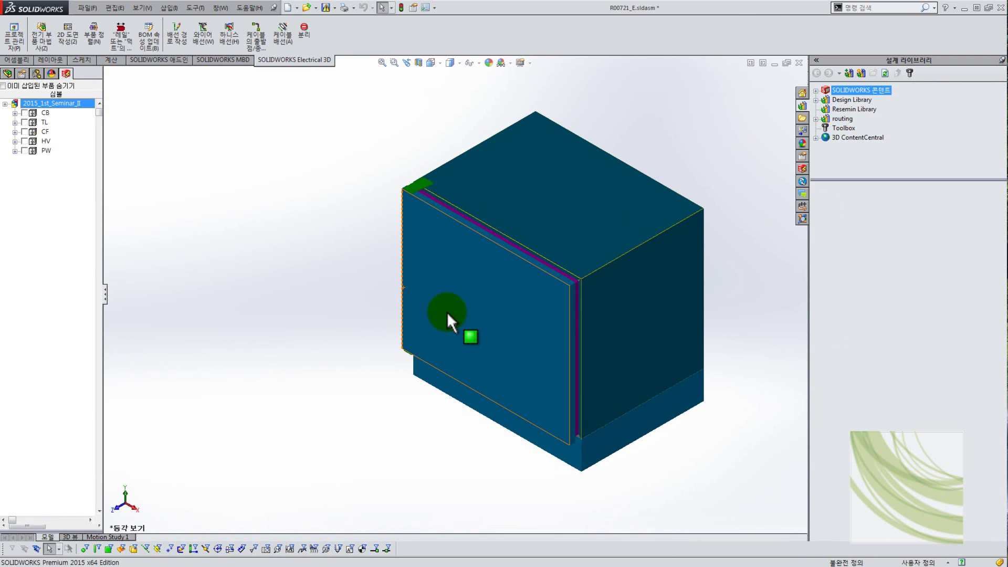
Step: Hide the cabinet door, translucent outer shell and base, and orbit the cabinet interior
{"action": "middle_click_drag", "start_coordinate": [518, 286], "coordinate": [440, 283], "text": "ctrl"}
{"action": "middle_click_drag", "start_coordinate": [416, 331], "coordinate": [449, 307]}
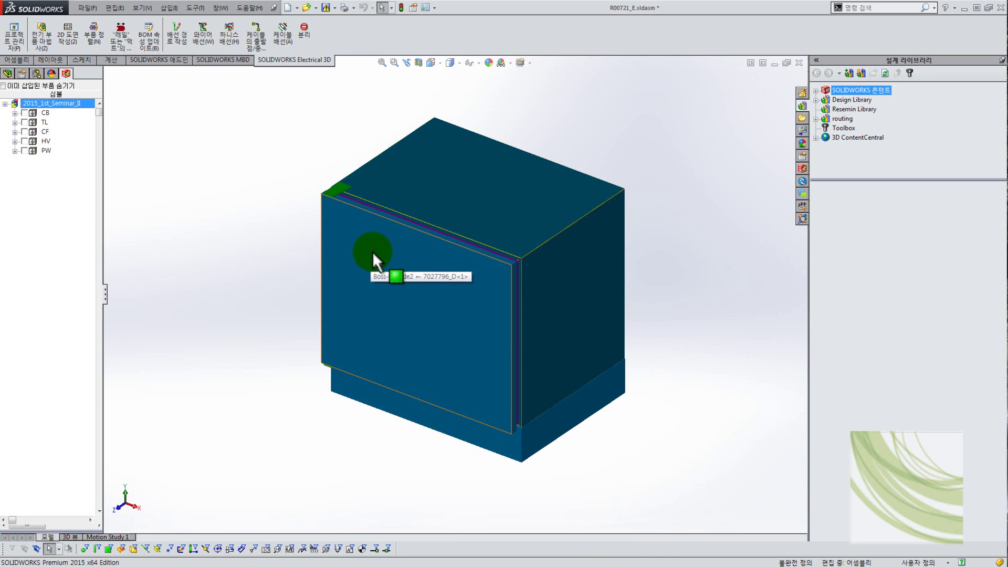
{"action": "key", "text": "Tab"}
{"action": "key", "text": "Tab"}
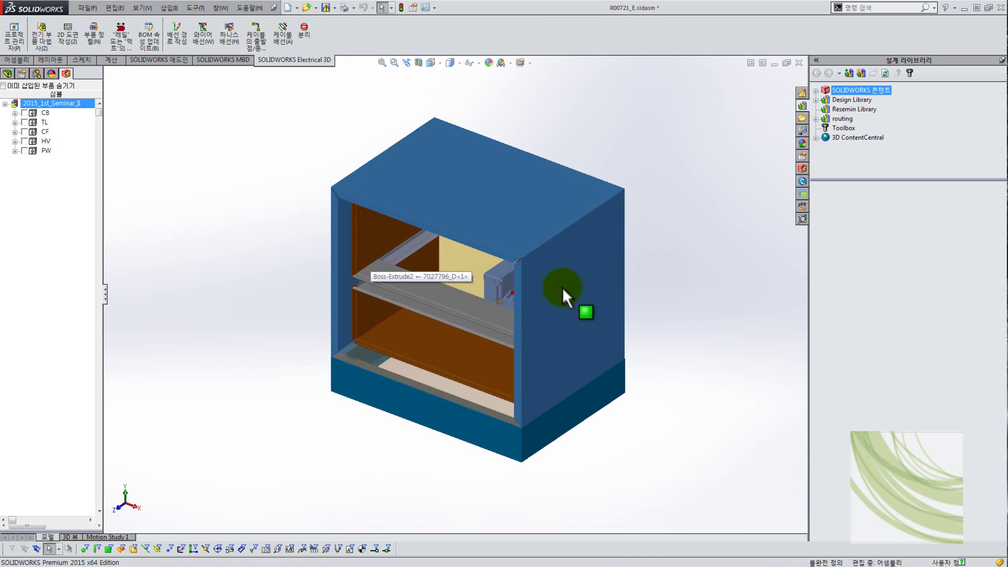
{"action": "key", "text": "Tab"}
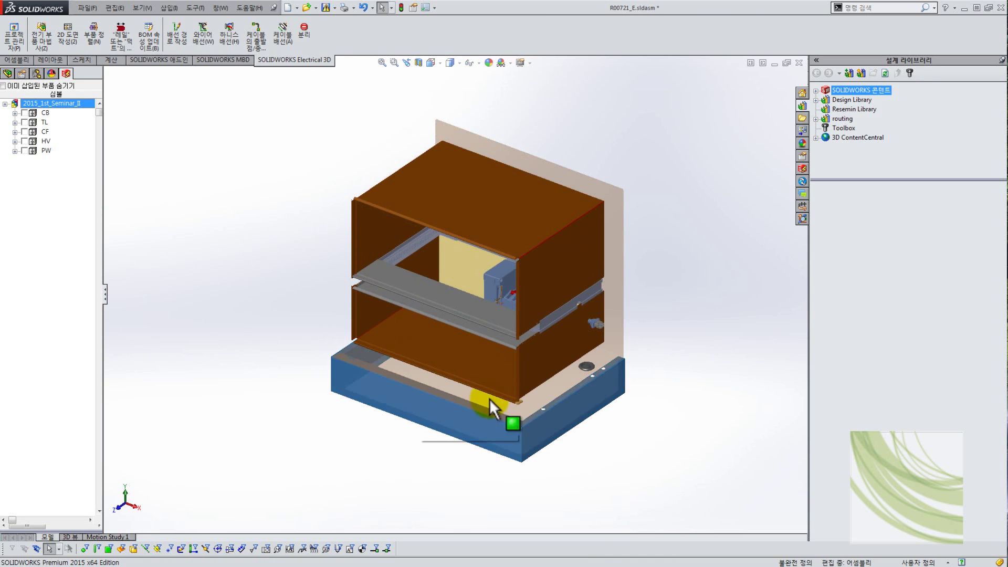
{"action": "key", "text": "Tab"}
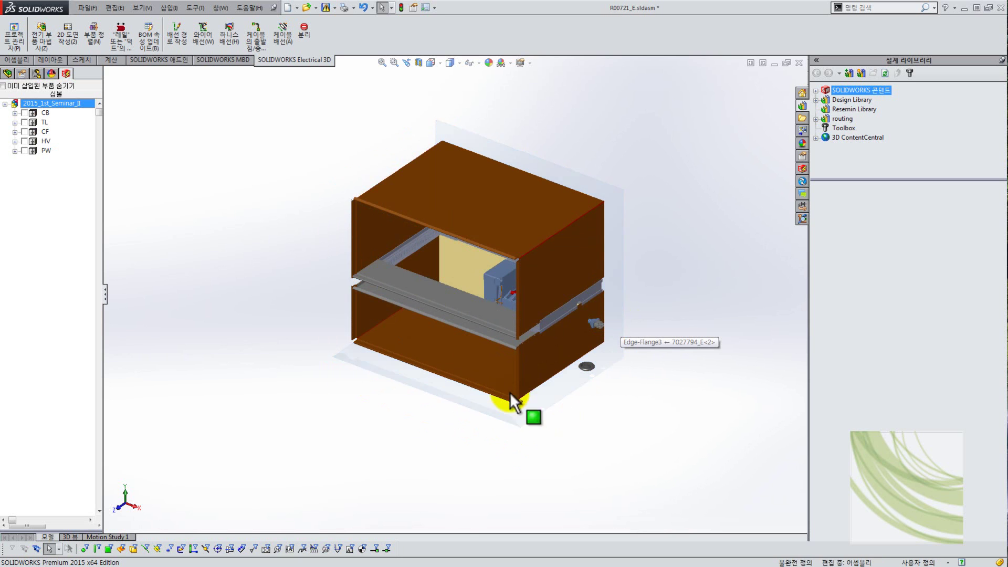
{"action": "middle_click_drag", "start_coordinate": [513, 333], "coordinate": [454, 304]}
{"action": "scroll", "coordinate": [468, 316], "scroll_direction": "down", "scroll_amount": 10}
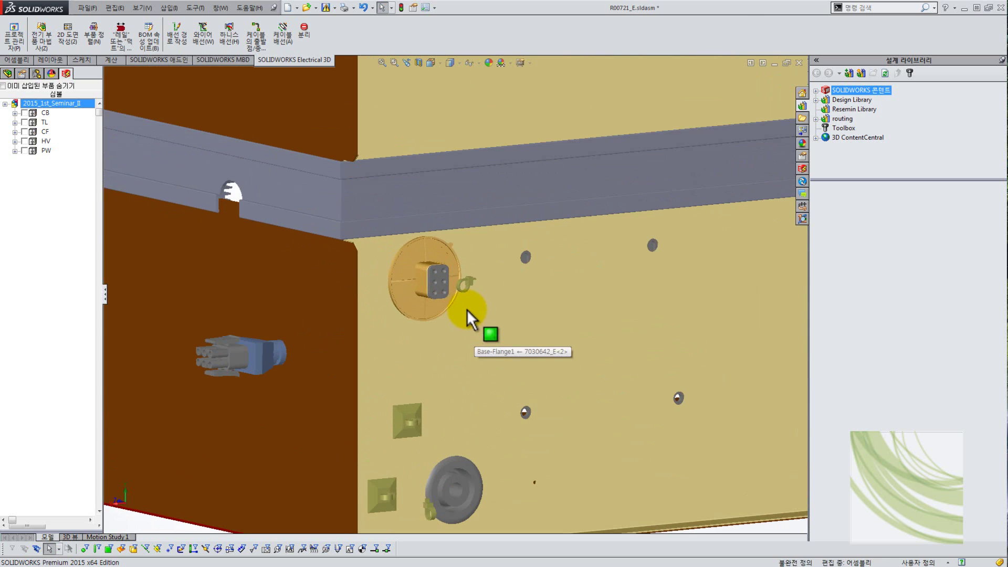
{"action": "scroll", "coordinate": [436, 340], "scroll_direction": "up", "scroll_amount": 5}
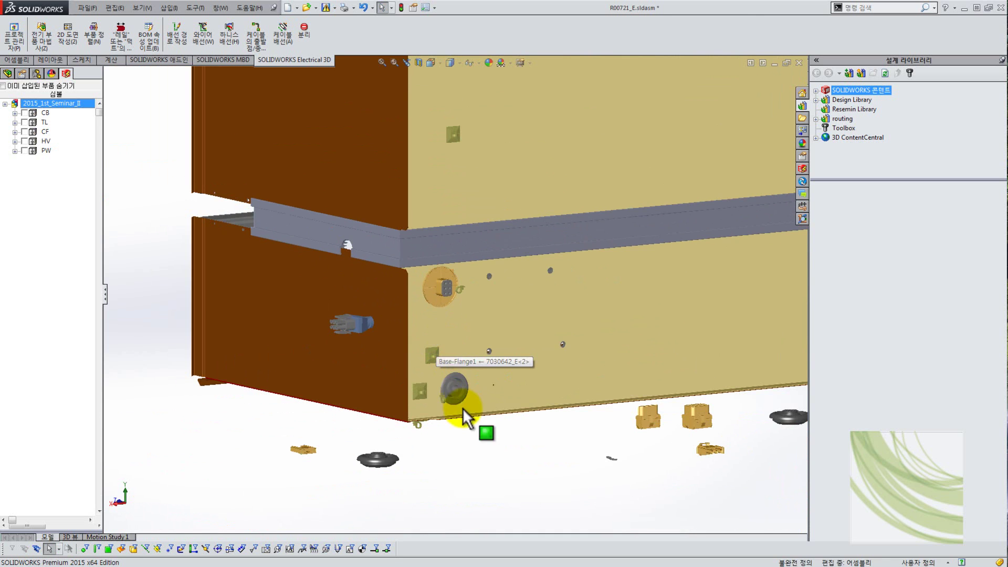
{"action": "scroll", "coordinate": [530, 446], "scroll_direction": "up", "scroll_amount": 3}
{"action": "middle_click_drag", "start_coordinate": [540, 455], "coordinate": [512, 397]}
{"action": "scroll", "coordinate": [534, 406], "scroll_direction": "up", "scroll_amount": 3}
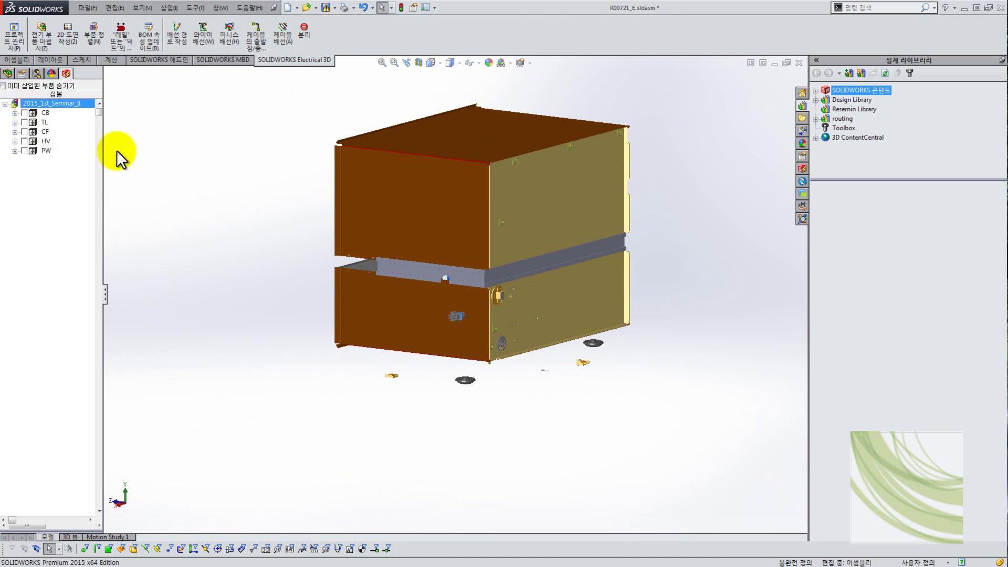
Step: Highlight the EW_PATH1 route from the FeatureManager tree, then clear the selection
{"action": "left_click", "coordinate": [7, 74]}
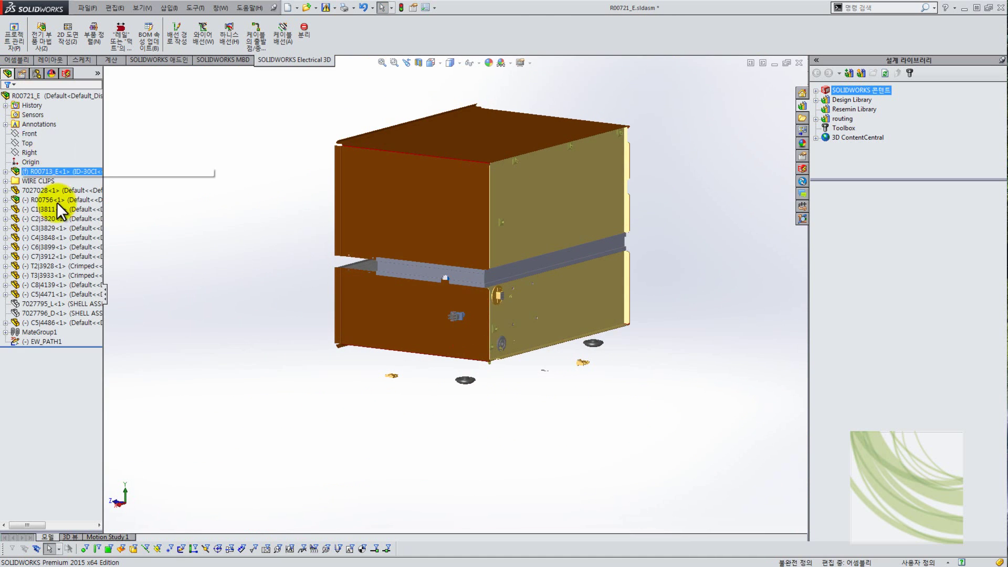
{"action": "left_click", "coordinate": [47, 341]}
{"action": "mouse_move", "coordinate": [49, 342]}
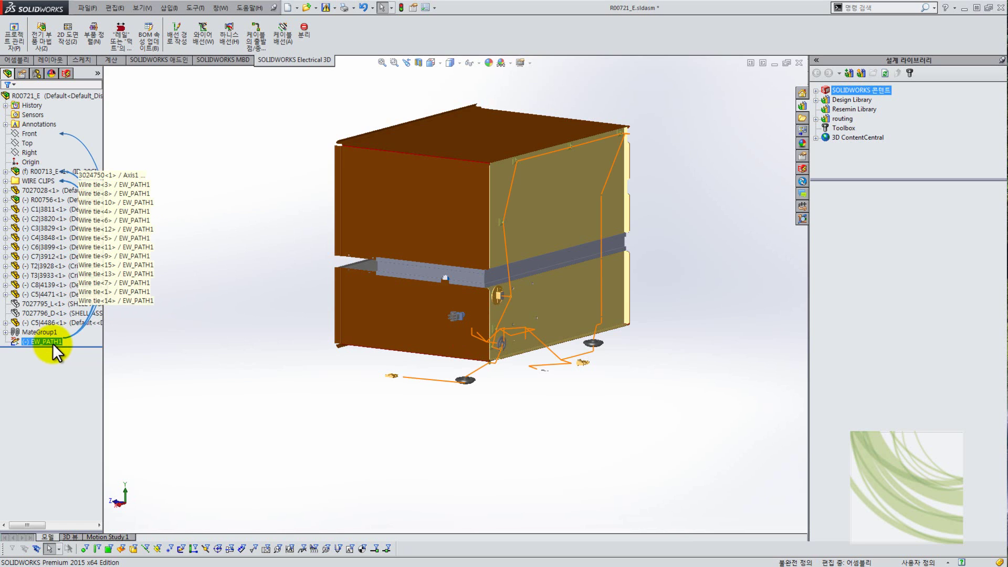
{"action": "left_click", "coordinate": [200, 398]}
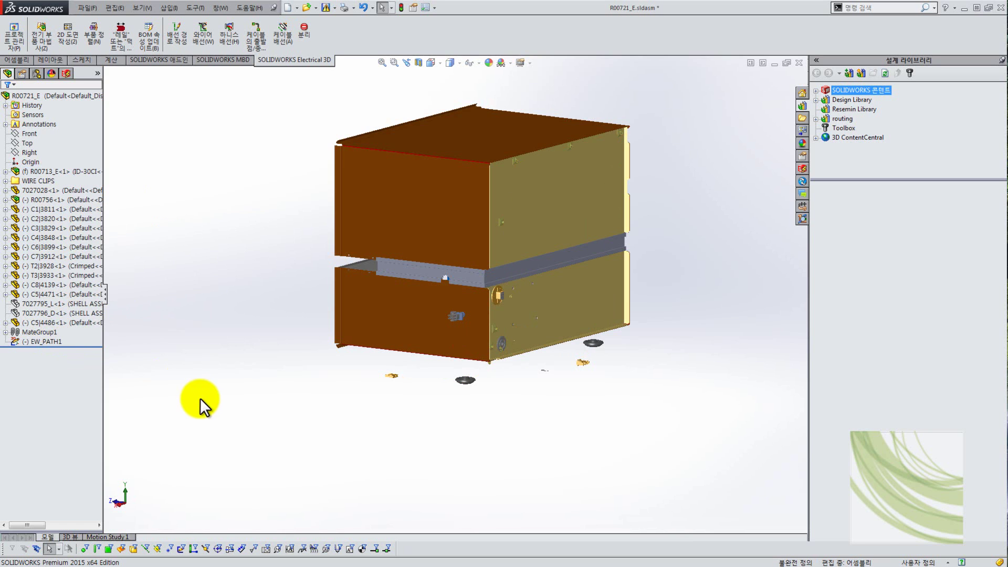
{"action": "middle_click_drag", "start_coordinate": [230, 198], "coordinate": [338, 226]}
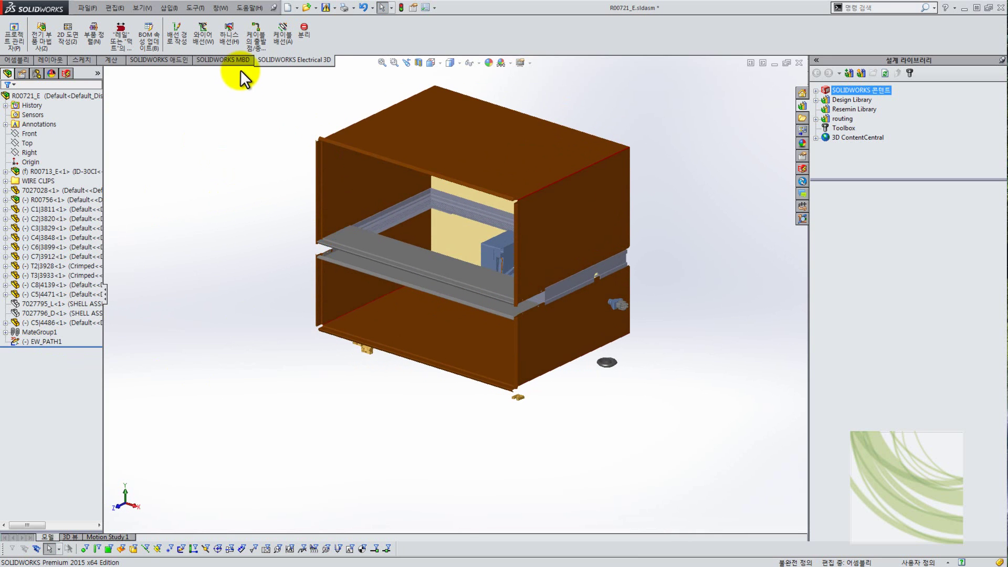
Step: Run Harness Routing with View Errors enabled
{"action": "left_click", "coordinate": [228, 32]}
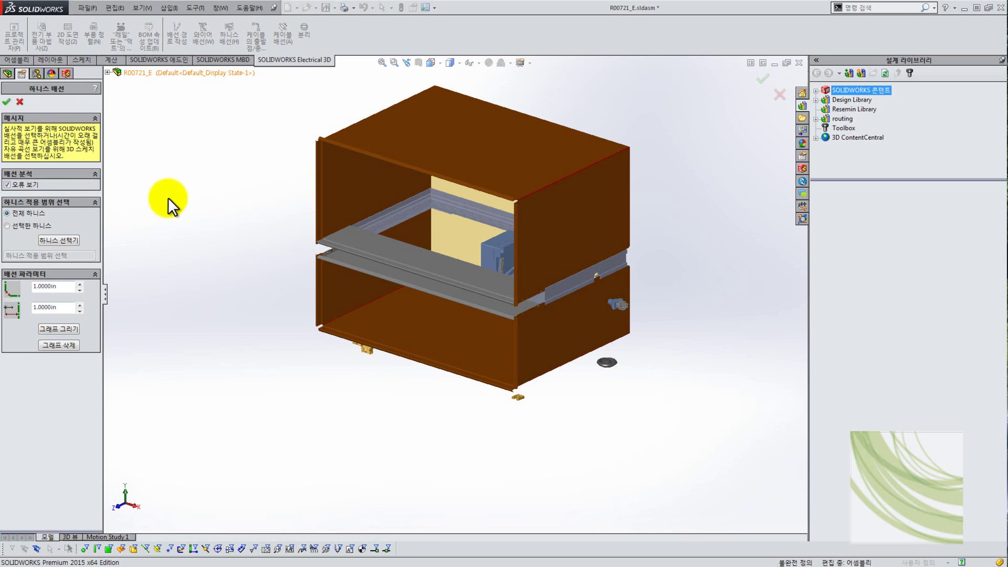
{"action": "left_click", "coordinate": [7, 182]}
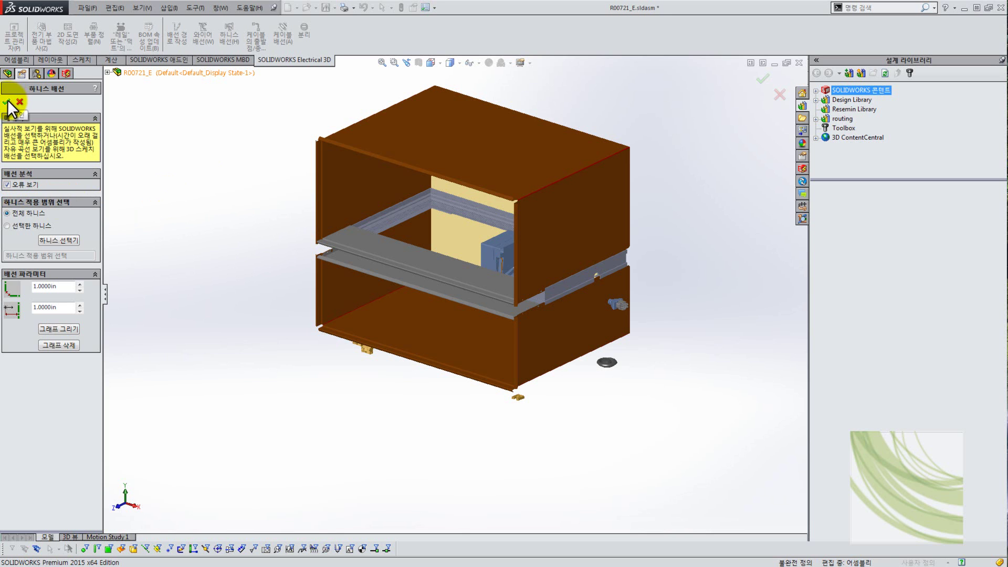
{"action": "left_click", "coordinate": [7, 102]}
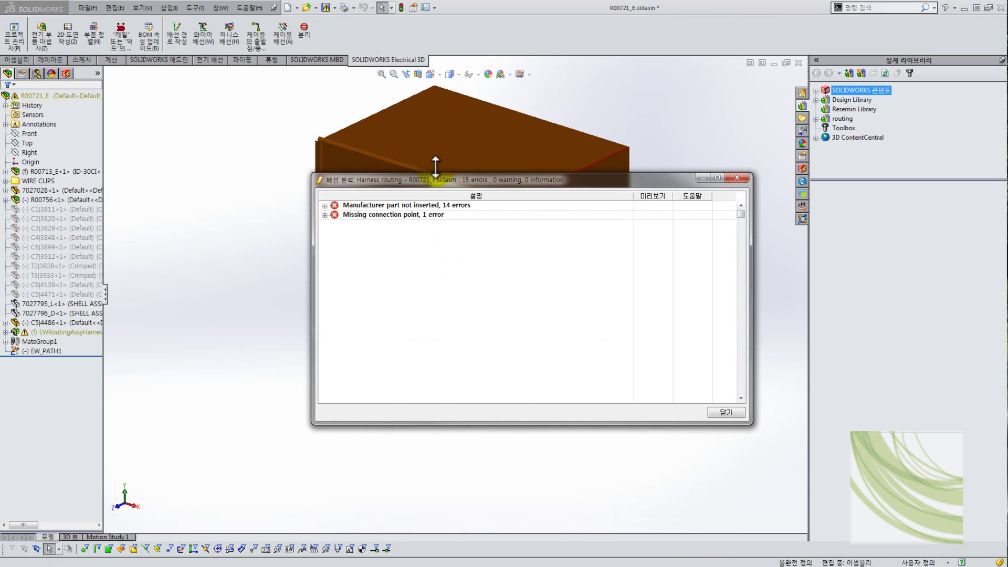
Step: Expand both error groups and preview the missing connection point on C5|4486
{"action": "left_click", "coordinate": [325, 205]}
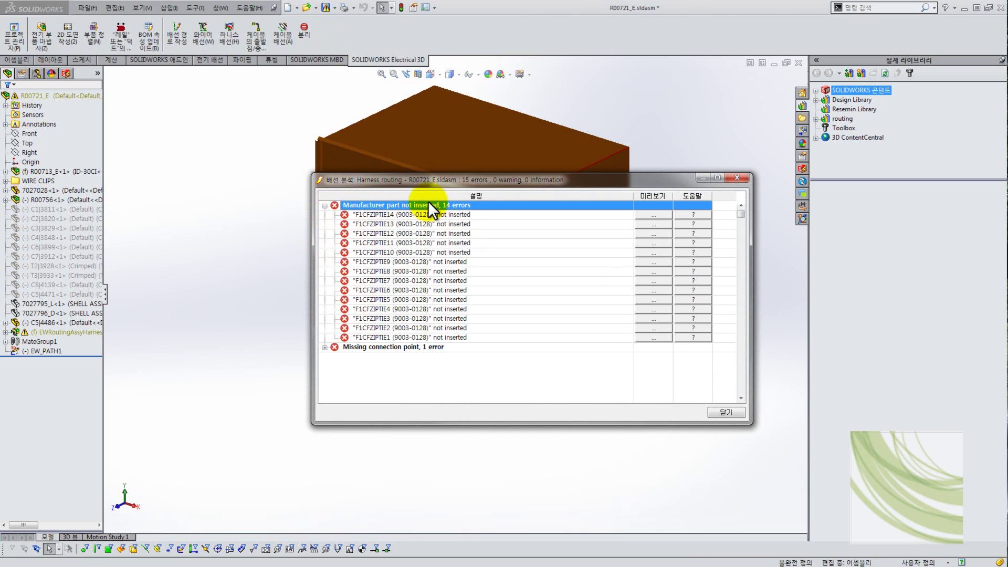
{"action": "left_click_drag", "start_coordinate": [459, 178], "coordinate": [361, 133]}
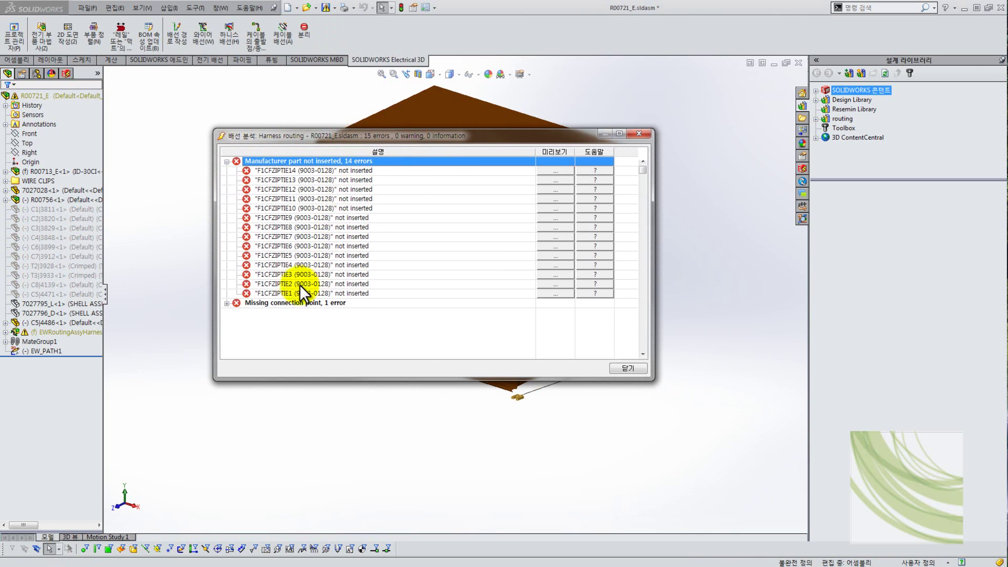
{"action": "left_click", "coordinate": [226, 304]}
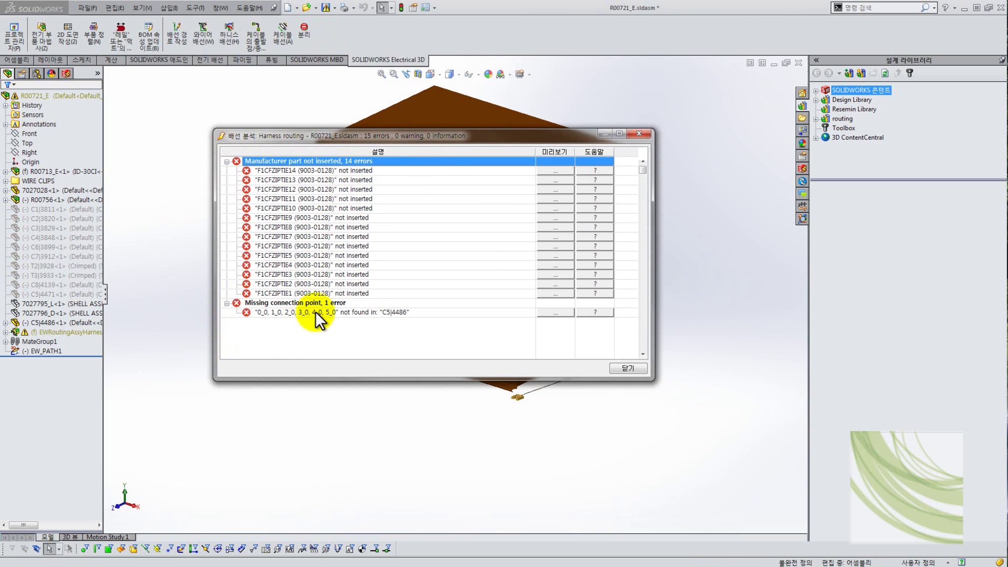
{"action": "left_click_drag", "start_coordinate": [428, 135], "coordinate": [449, 301]}
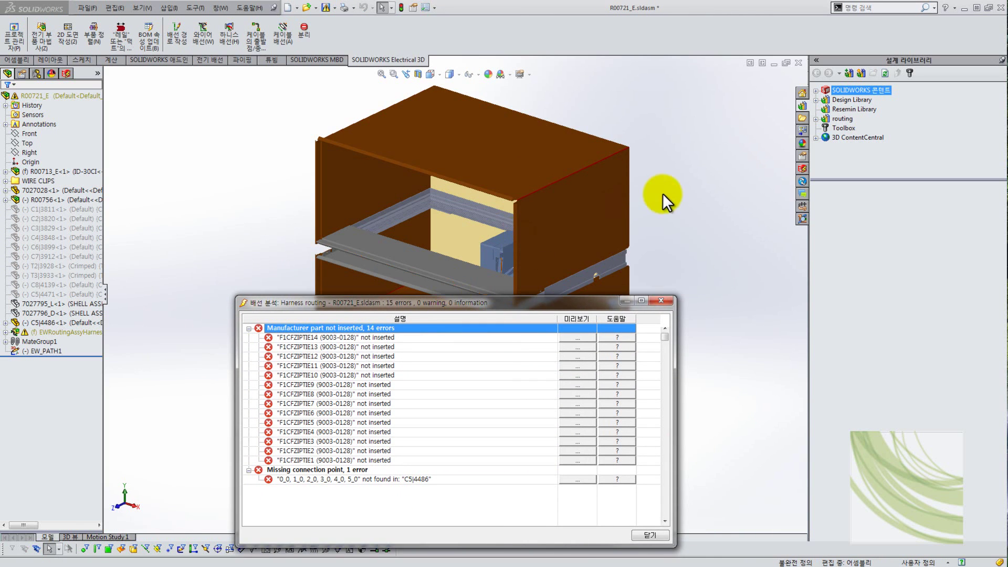
{"action": "middle_click_drag", "start_coordinate": [658, 206], "coordinate": [483, 194]}
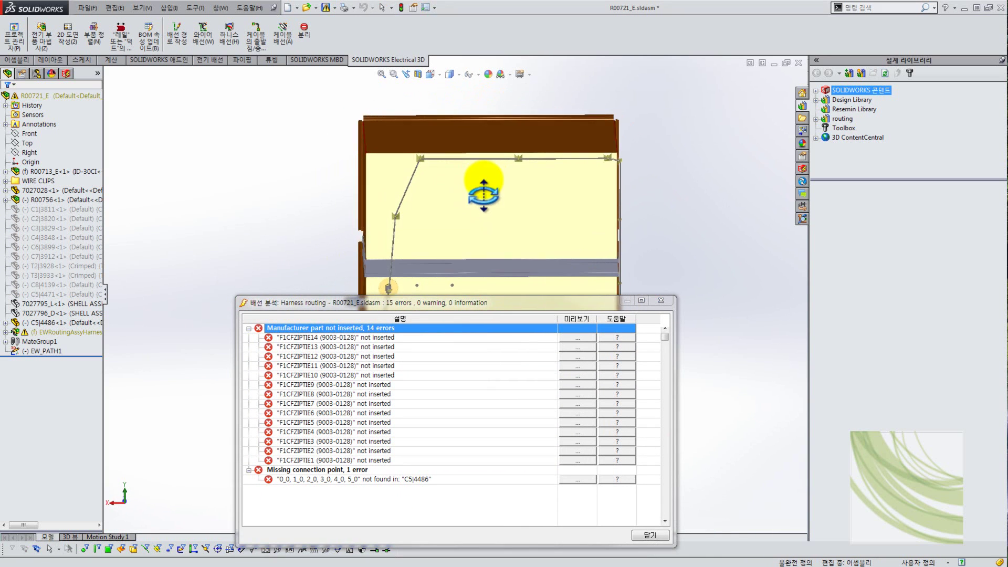
{"action": "scroll", "coordinate": [382, 191], "scroll_direction": "down", "scroll_amount": 5}
{"action": "scroll", "coordinate": [500, 199], "scroll_direction": "up", "scroll_amount": 5}
{"action": "scroll", "coordinate": [554, 237], "scroll_direction": "down", "scroll_amount": 2}
{"action": "left_click_drag", "start_coordinate": [485, 303], "coordinate": [476, 129]}
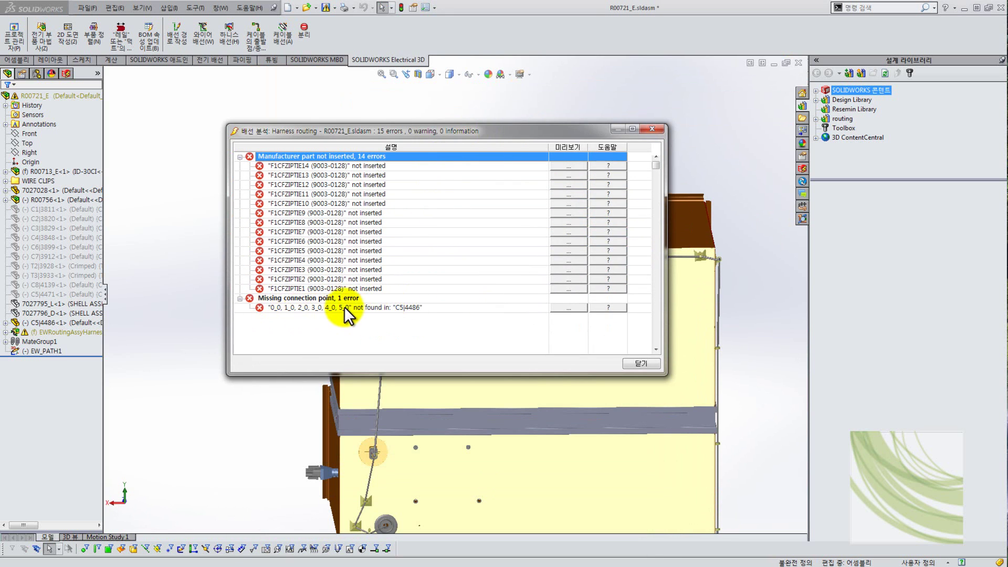
{"action": "left_click", "coordinate": [562, 307]}
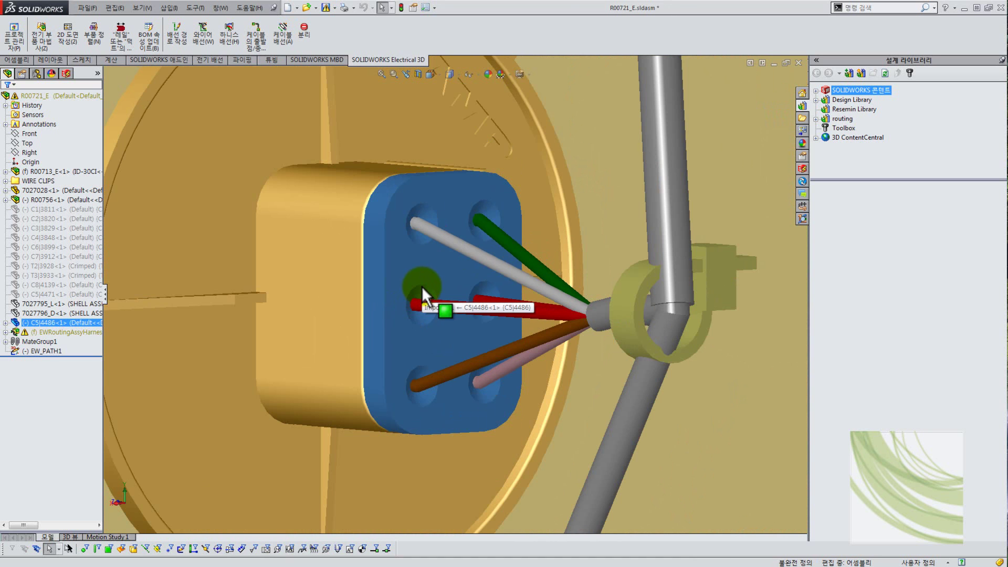
Step: Zoom in on connector C5|4486 and select the harness cable segment above it
{"action": "scroll", "coordinate": [421, 286], "scroll_direction": "down", "scroll_amount": 3}
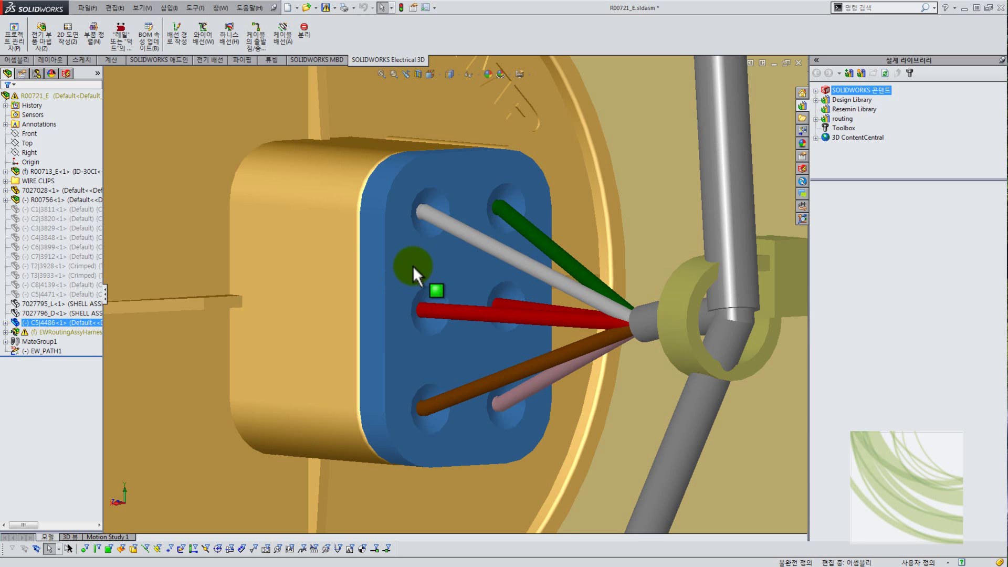
{"action": "scroll", "coordinate": [413, 267], "scroll_direction": "up", "scroll_amount": 8}
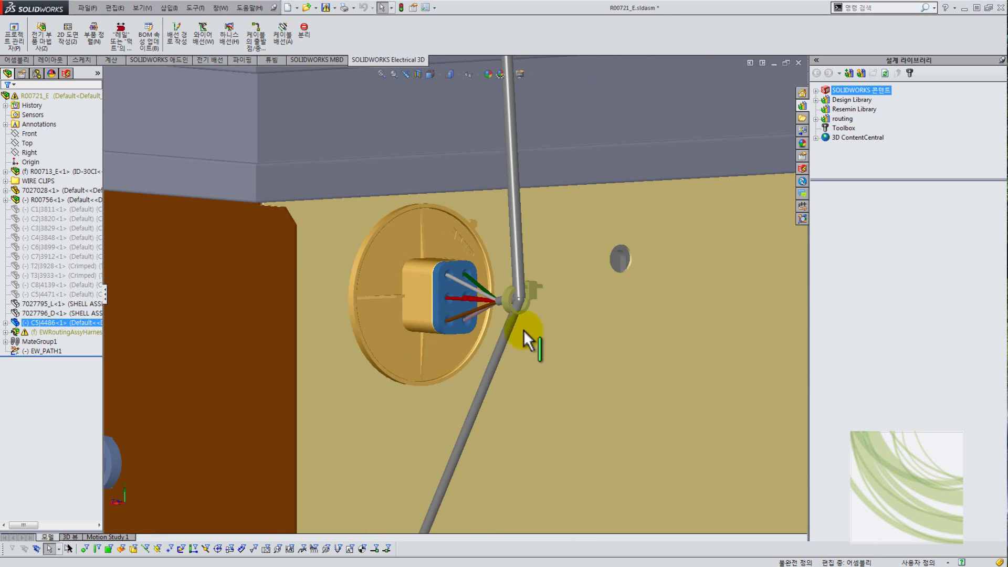
{"action": "scroll", "coordinate": [524, 330], "scroll_direction": "up", "scroll_amount": 6}
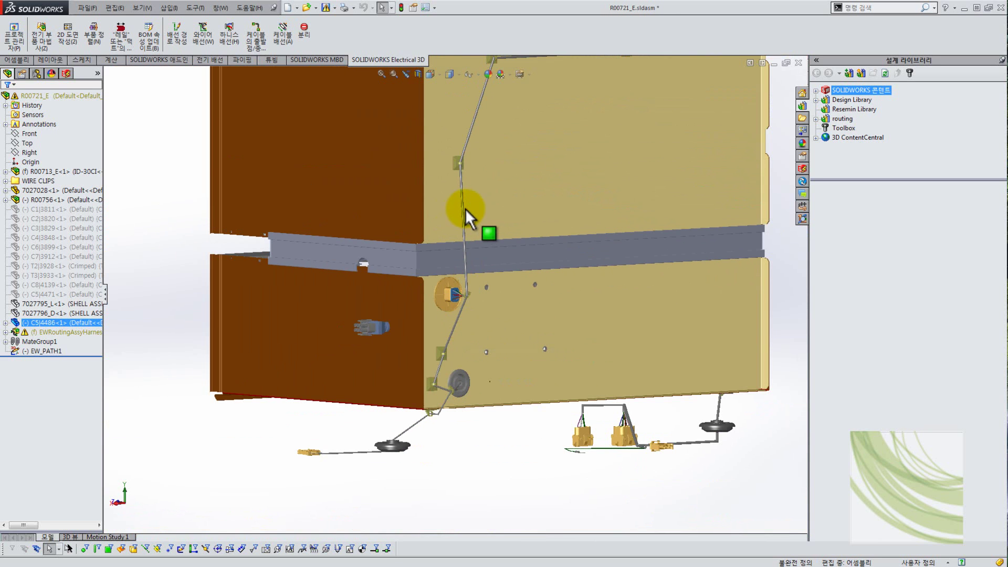
{"action": "scroll", "coordinate": [465, 216], "scroll_direction": "down", "scroll_amount": 4}
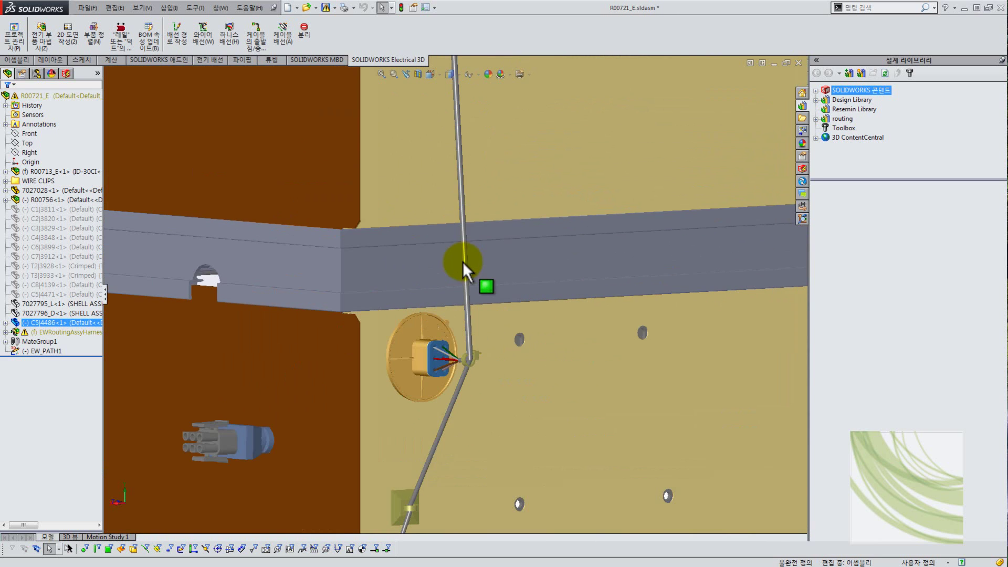
{"action": "left_click", "coordinate": [461, 183]}
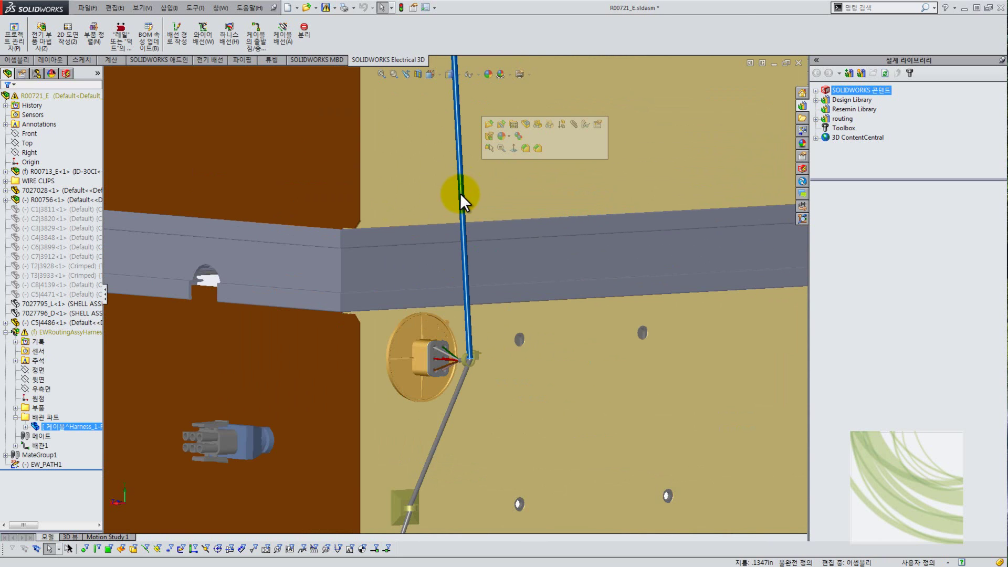
Step: Edit the cable route, drag its spline above C5|4486 into a new shape, and exit the 3D sketch
{"action": "right_click", "coordinate": [459, 153]}
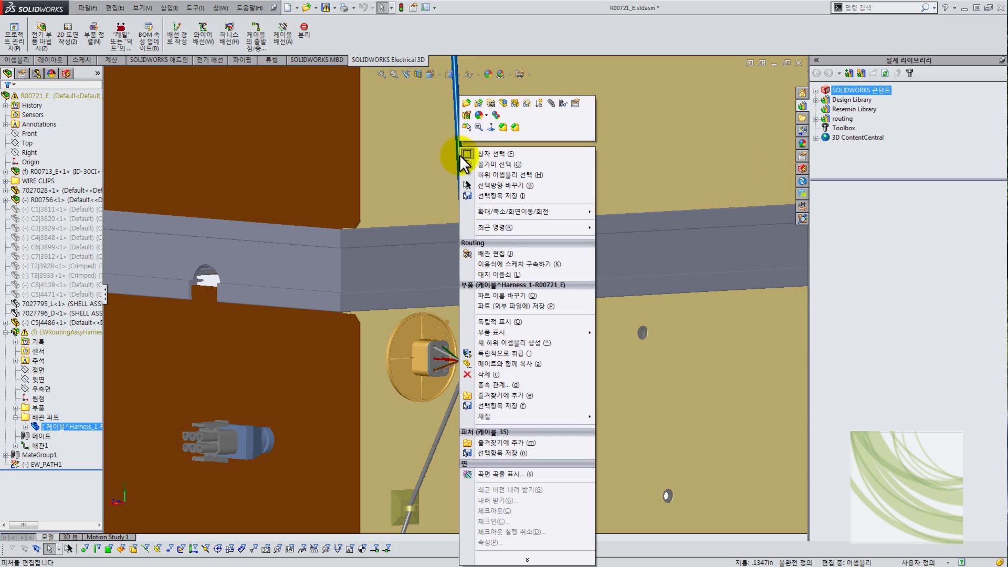
{"action": "left_click", "coordinate": [503, 254]}
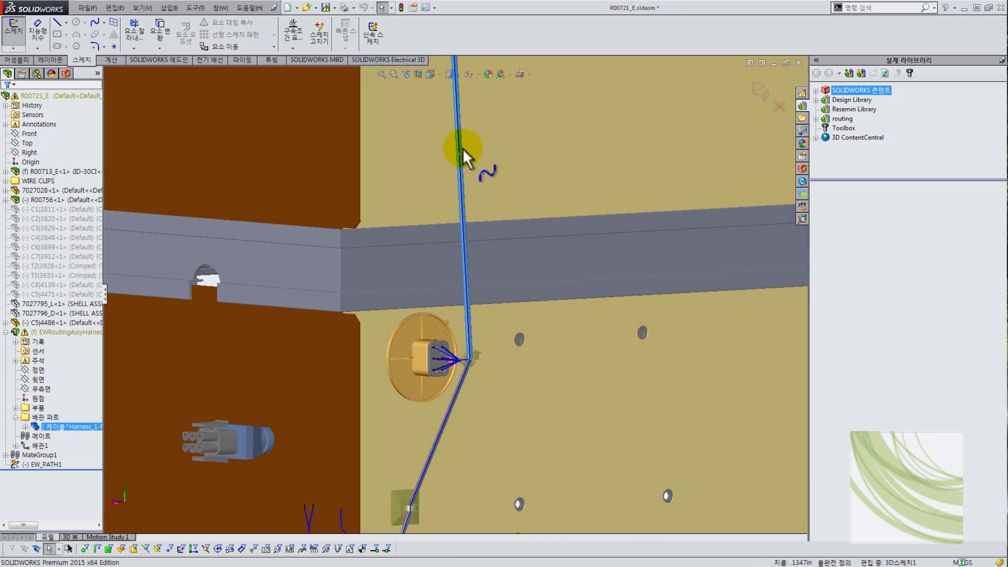
{"action": "mouse_move", "coordinate": [461, 160]}
{"action": "left_mouse_down"}
{"action": "mouse_move", "coordinate": [436, 168]}
{"action": "mouse_move", "coordinate": [488, 159]}
{"action": "mouse_move", "coordinate": [439, 163]}
{"action": "left_mouse_up"}
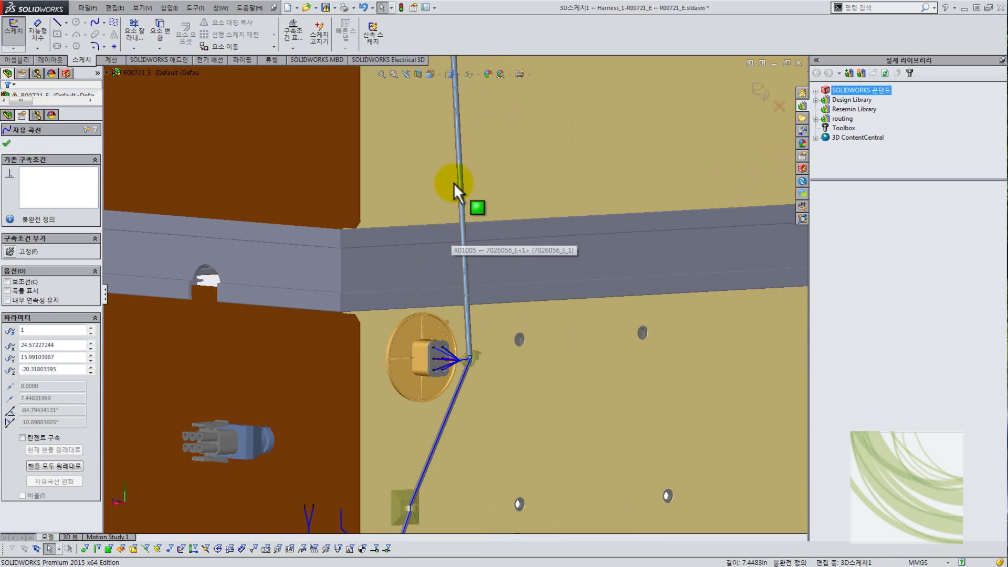
{"action": "right_click", "coordinate": [460, 167]}
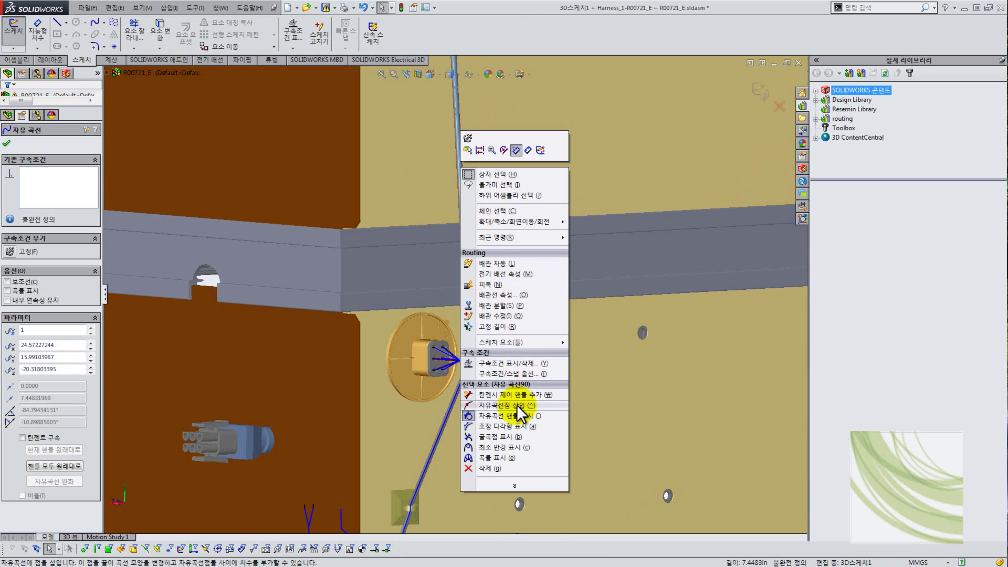
{"action": "left_click", "coordinate": [512, 297]}
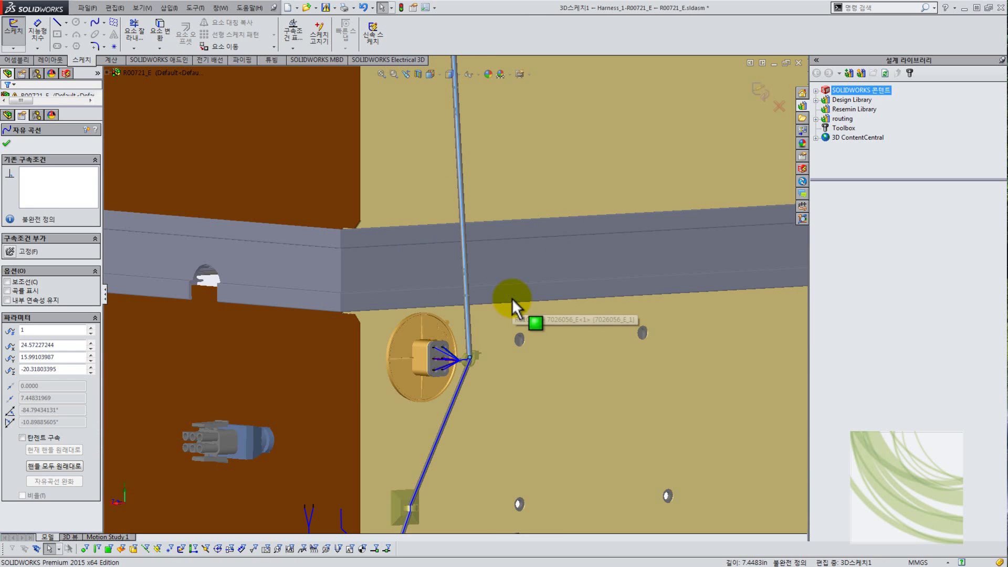
{"action": "left_click", "coordinate": [759, 92]}
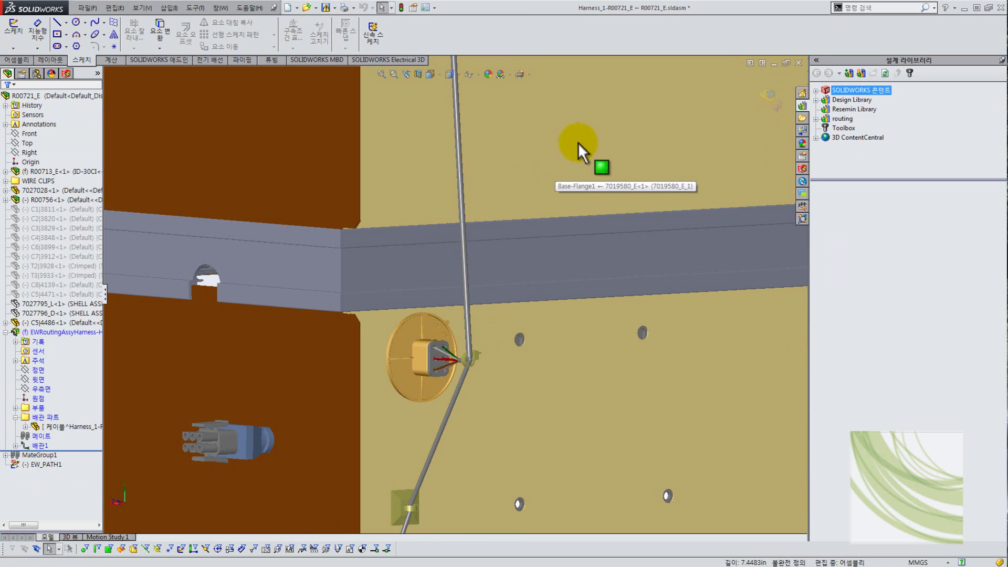
Step: Drag the Electric Motor part from the electrical routing library into the assembly
{"action": "left_click", "coordinate": [816, 119]}
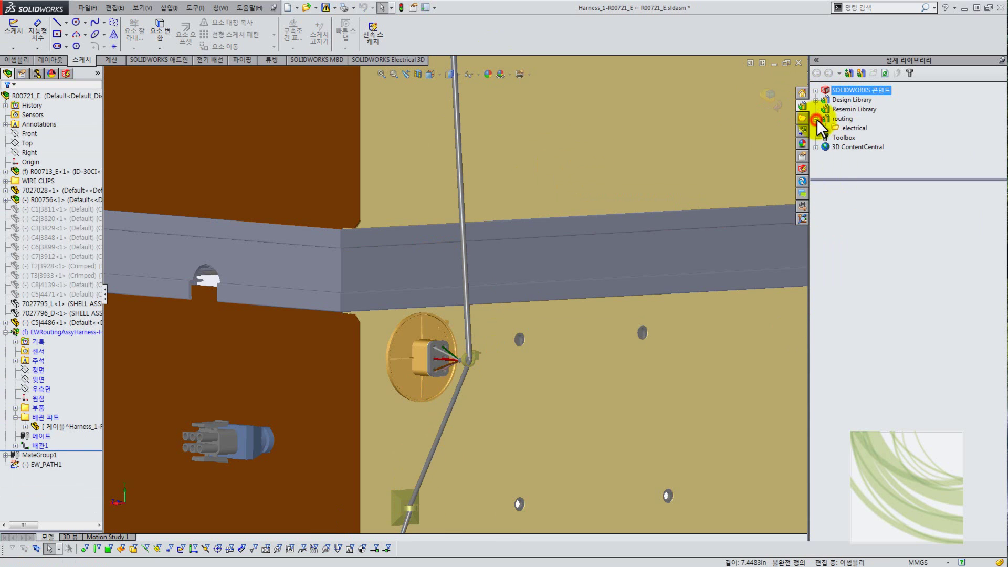
{"action": "left_click", "coordinate": [854, 128]}
{"action": "left_click_drag", "start_coordinate": [907, 236], "coordinate": [568, 172]}
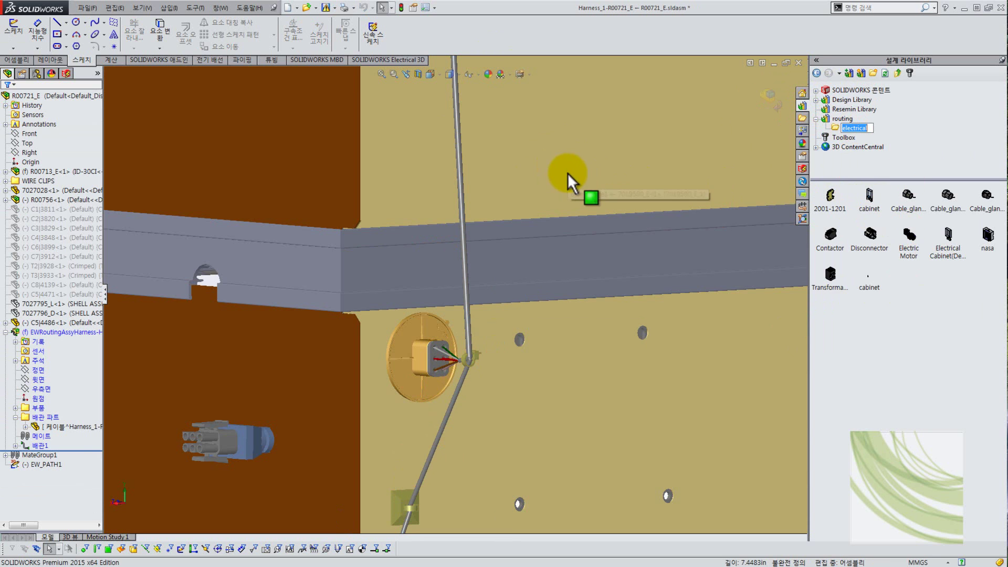
Step: Try Route Through Clip, zoom out to the whole cabinet, and start Flatten Route
{"action": "left_click", "coordinate": [209, 61]}
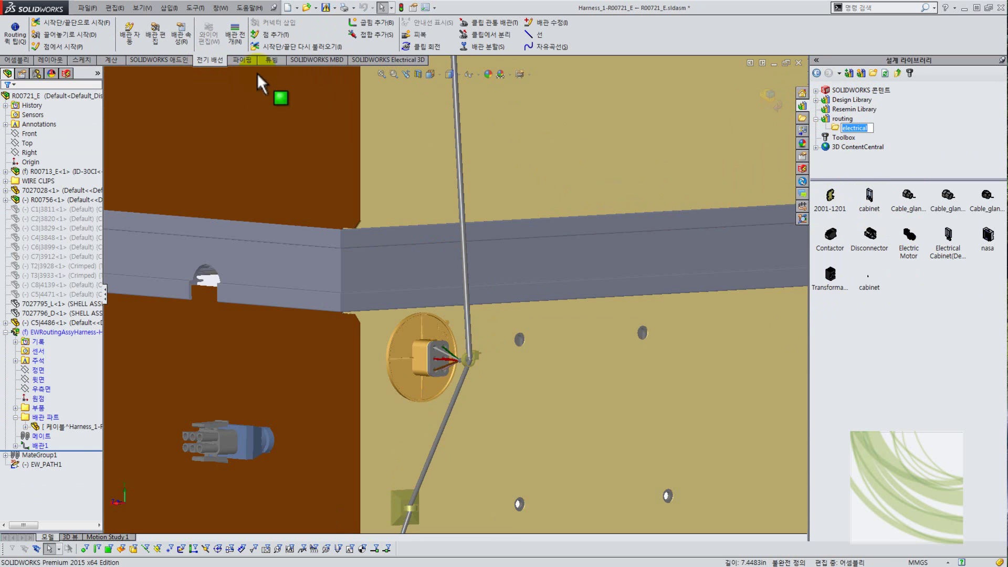
{"action": "left_click", "coordinate": [478, 23]}
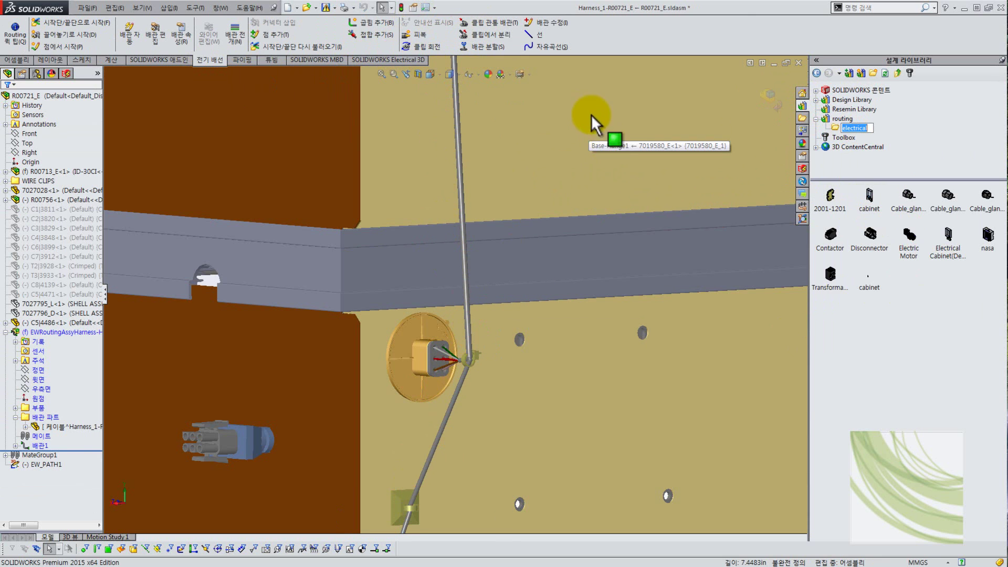
{"action": "scroll", "coordinate": [462, 237], "scroll_direction": "up", "scroll_amount": 2}
{"action": "scroll", "coordinate": [465, 247], "scroll_direction": "up", "scroll_amount": 1}
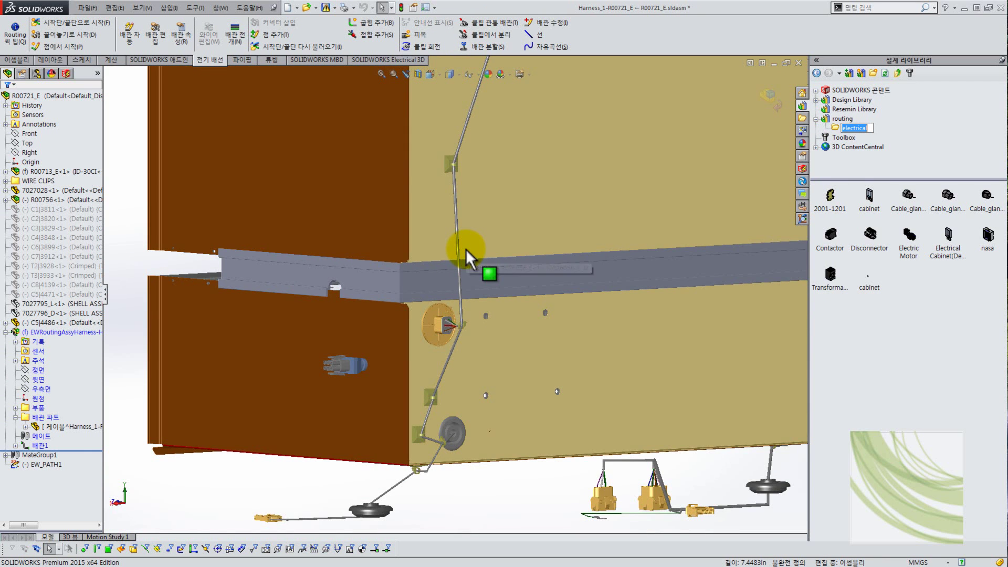
{"action": "scroll", "coordinate": [542, 258], "scroll_direction": "up", "scroll_amount": 2}
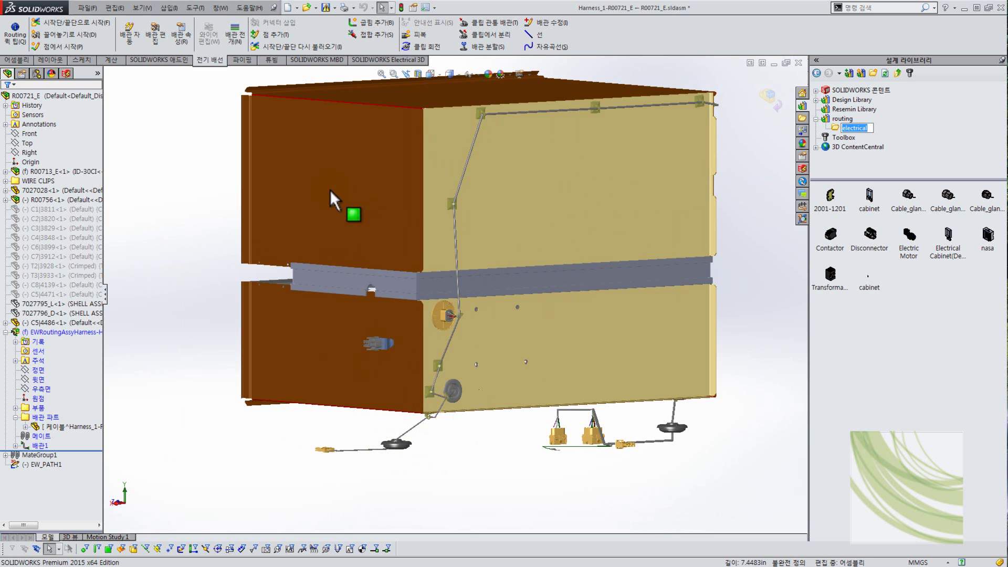
{"action": "left_click", "coordinate": [232, 36]}
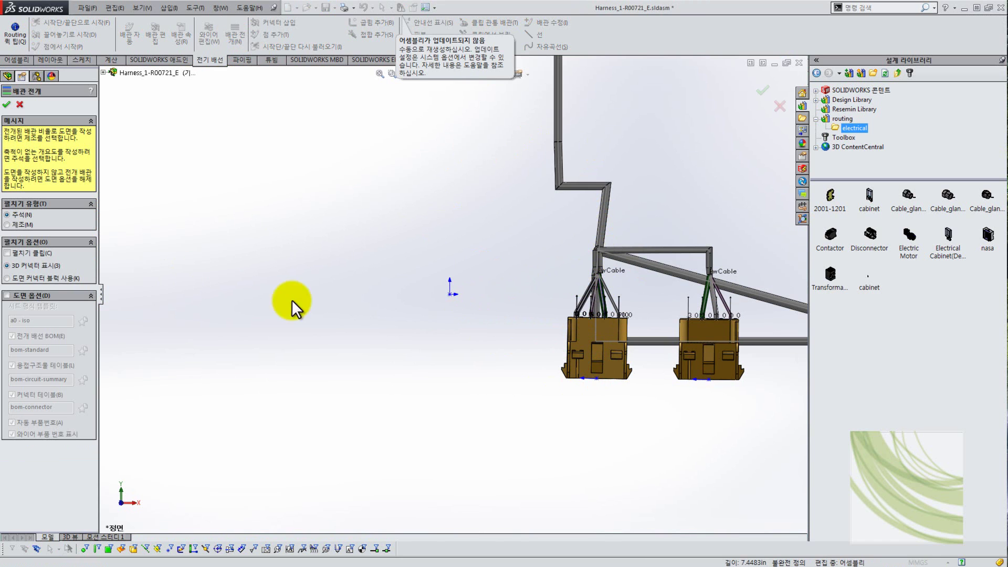
Step: Flatten the harness with 3D connectors and create a drawing without the weldment table
{"action": "left_click", "coordinate": [7, 266]}
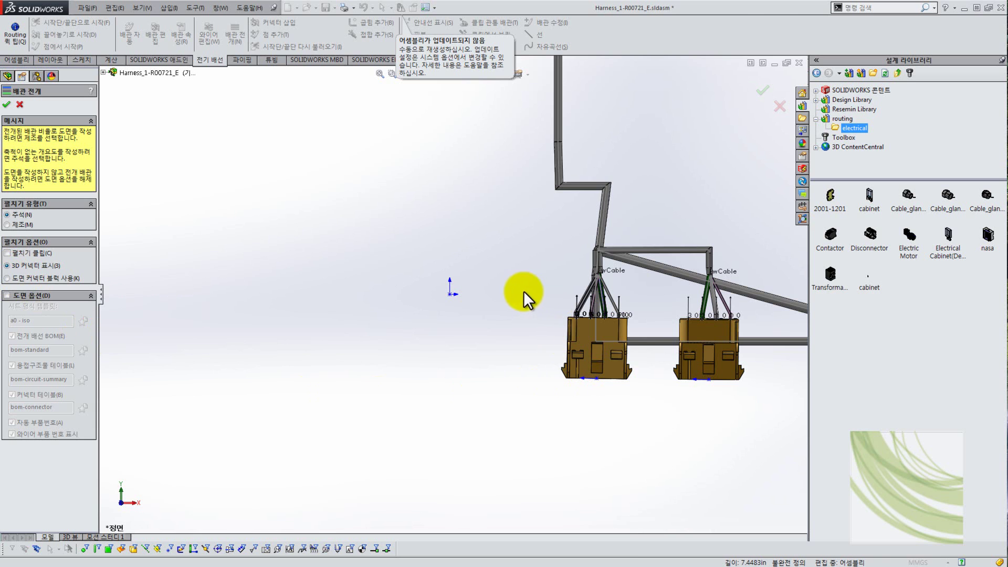
{"action": "left_click", "coordinate": [7, 296]}
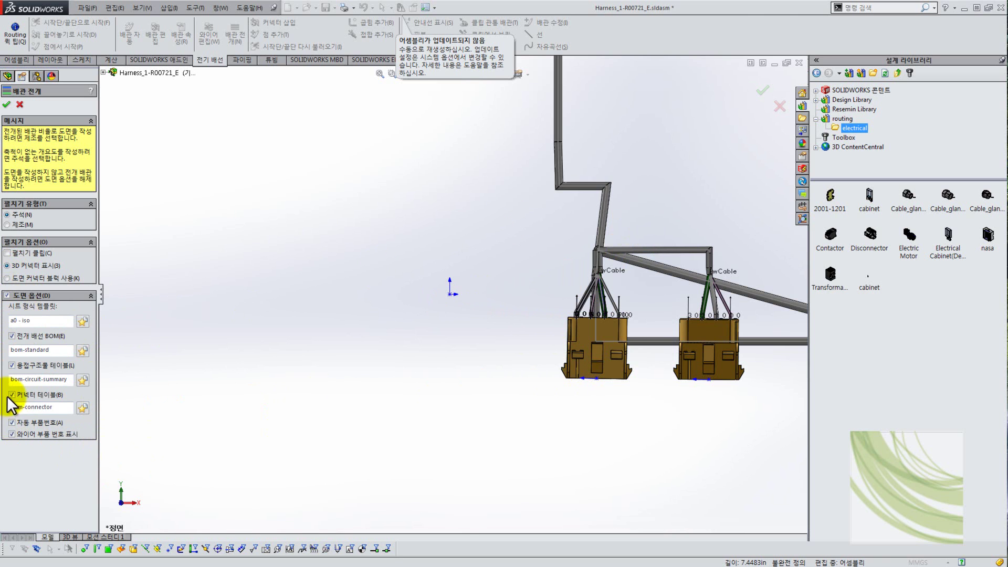
{"action": "left_click", "coordinate": [12, 366]}
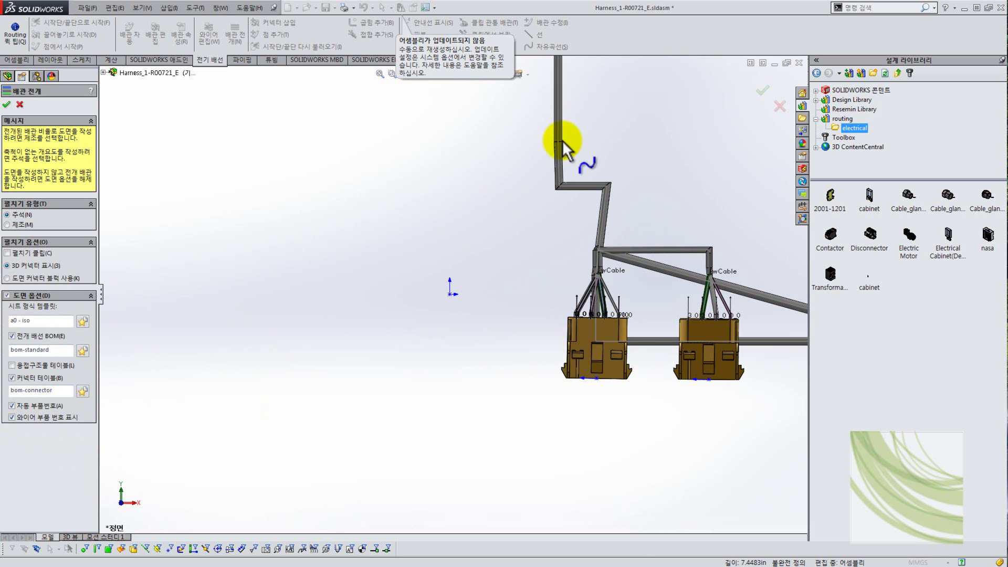
{"action": "left_click", "coordinate": [7, 104]}
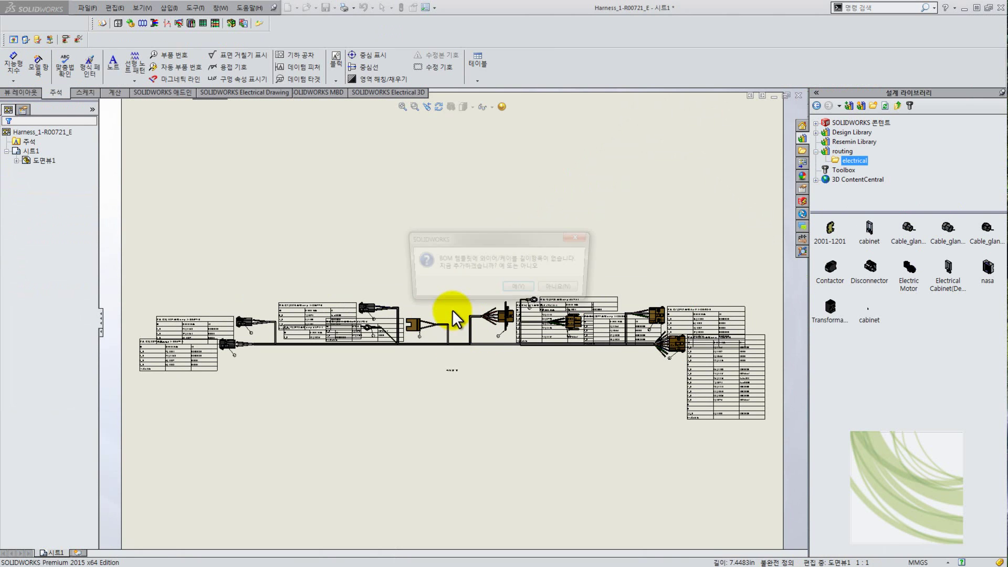
Step: Add wire entries to the BOM, inspect a wire's options, then close the harness drawing
{"action": "left_click", "coordinate": [517, 286]}
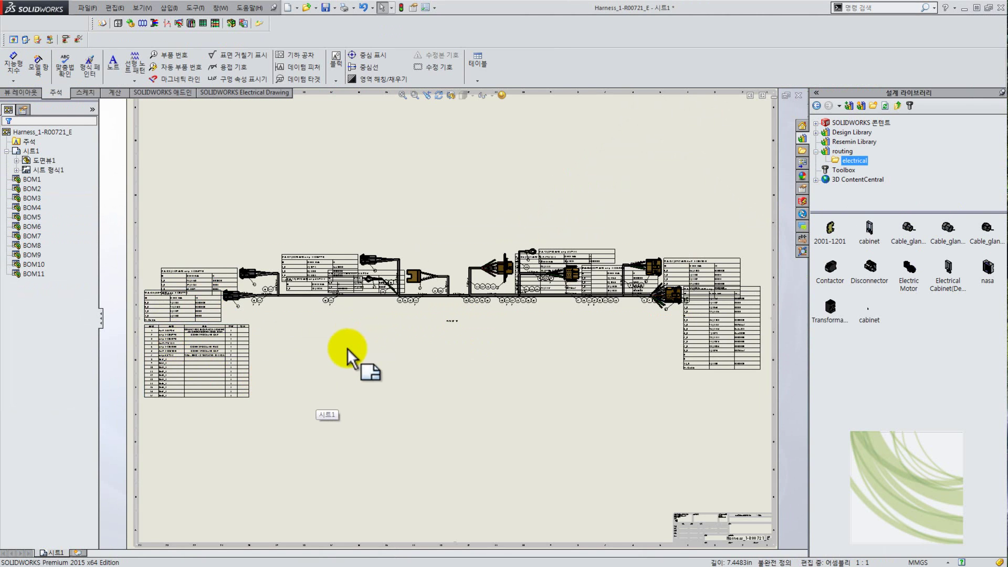
{"action": "scroll", "coordinate": [420, 273], "scroll_direction": "down", "scroll_amount": 3}
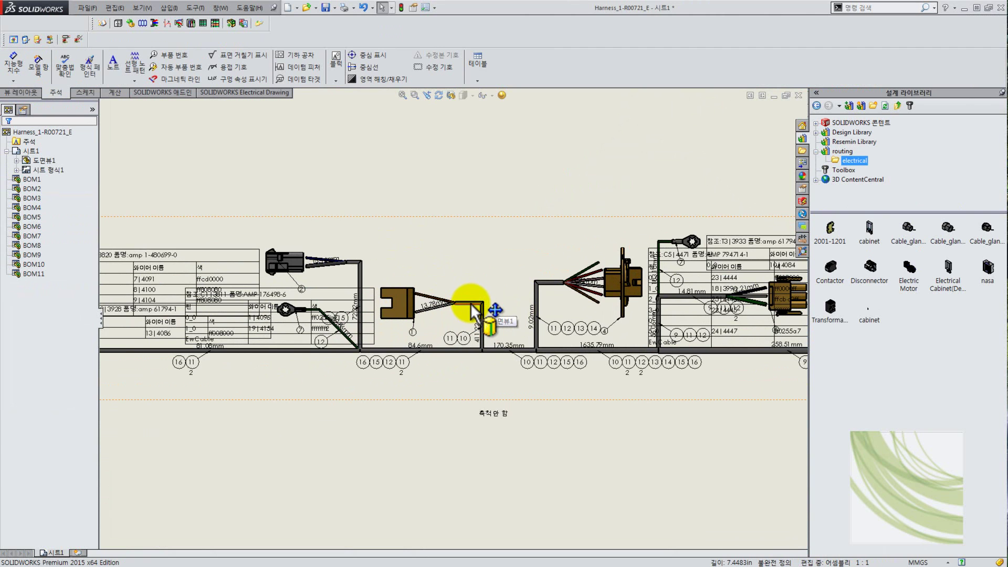
{"action": "left_click", "coordinate": [471, 303]}
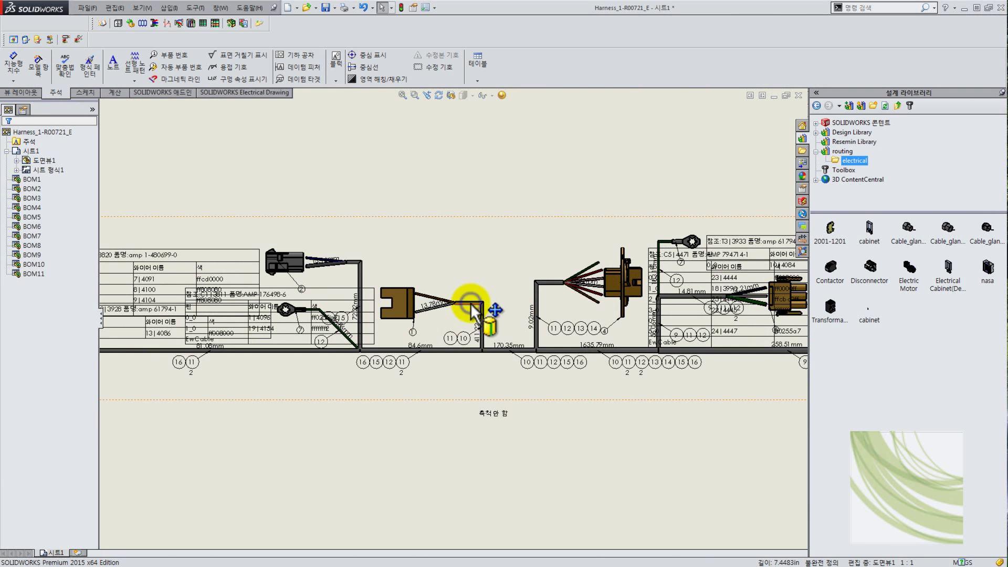
{"action": "right_click", "coordinate": [470, 302]}
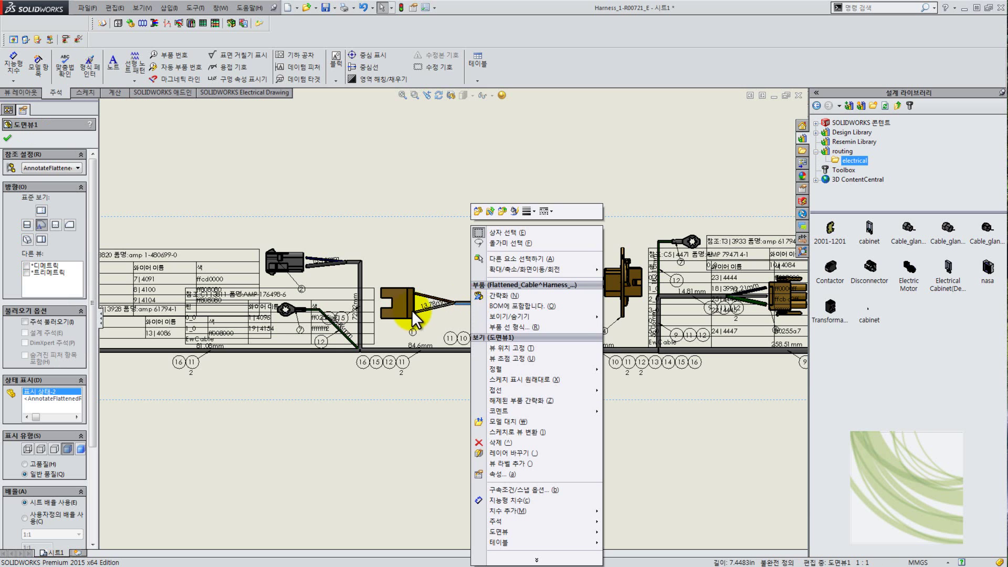
{"action": "key", "text": "Escape"}
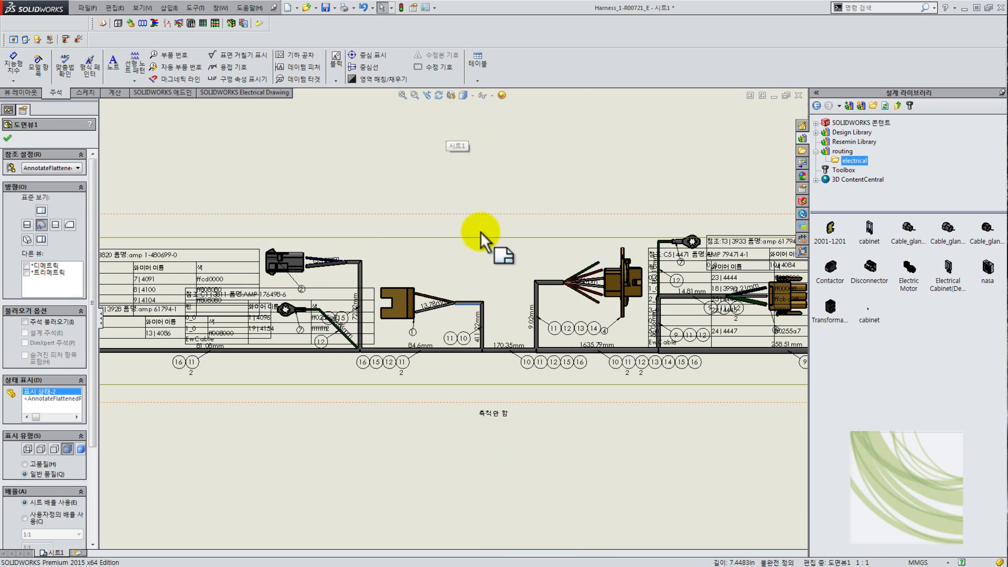
{"action": "left_click", "coordinate": [445, 454]}
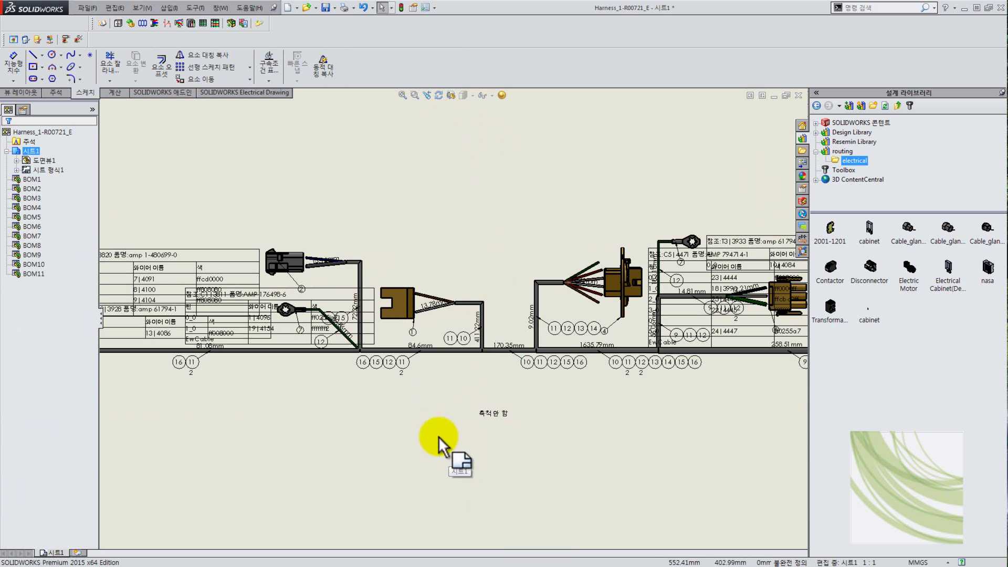
{"action": "left_click", "coordinate": [798, 94]}
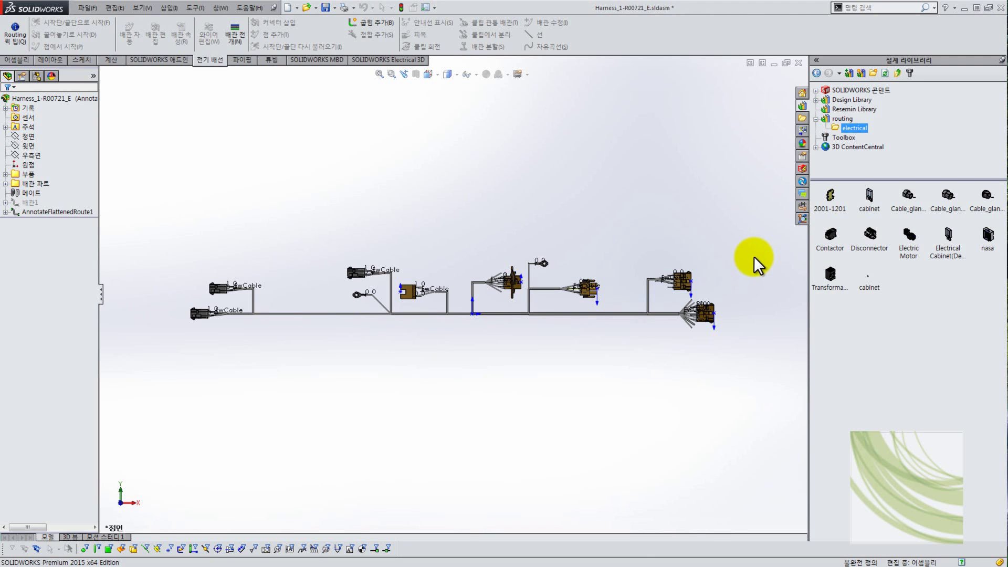
Step: Enter Edit Flattened Route on the flattened harness cable
{"action": "scroll", "coordinate": [441, 302], "scroll_direction": "down", "scroll_amount": 5}
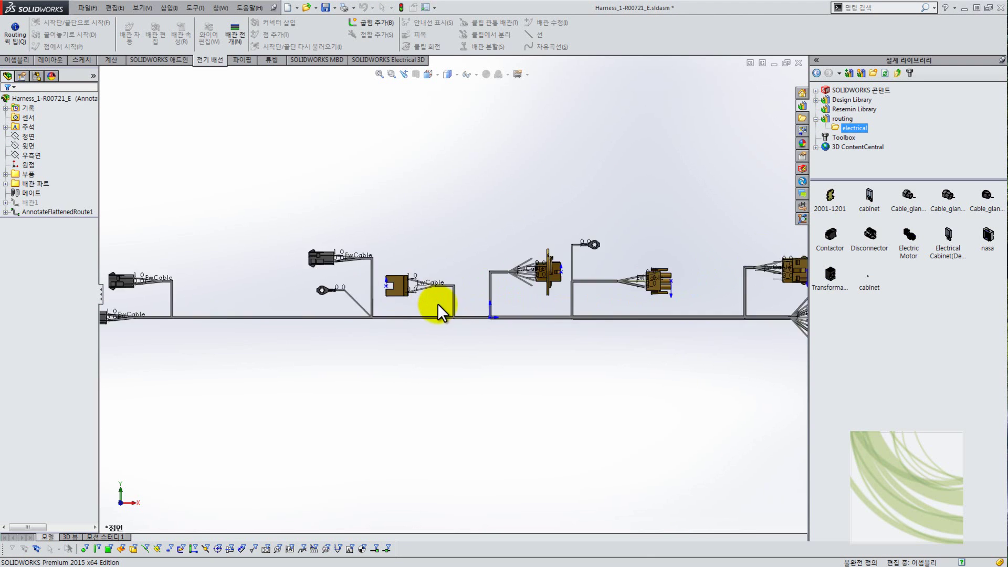
{"action": "scroll", "coordinate": [438, 304], "scroll_direction": "down", "scroll_amount": 2}
{"action": "right_click", "coordinate": [468, 261]}
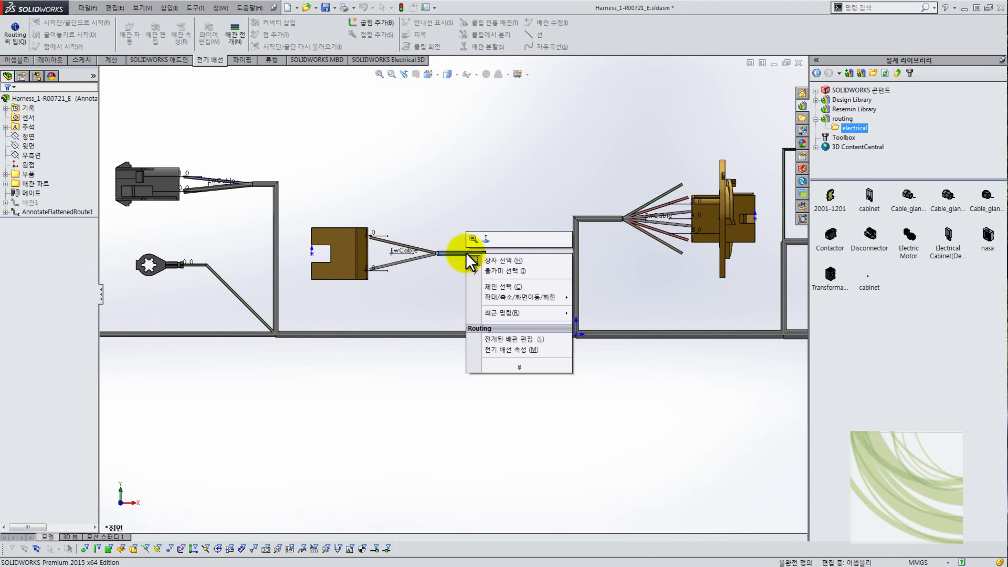
{"action": "left_click", "coordinate": [515, 338]}
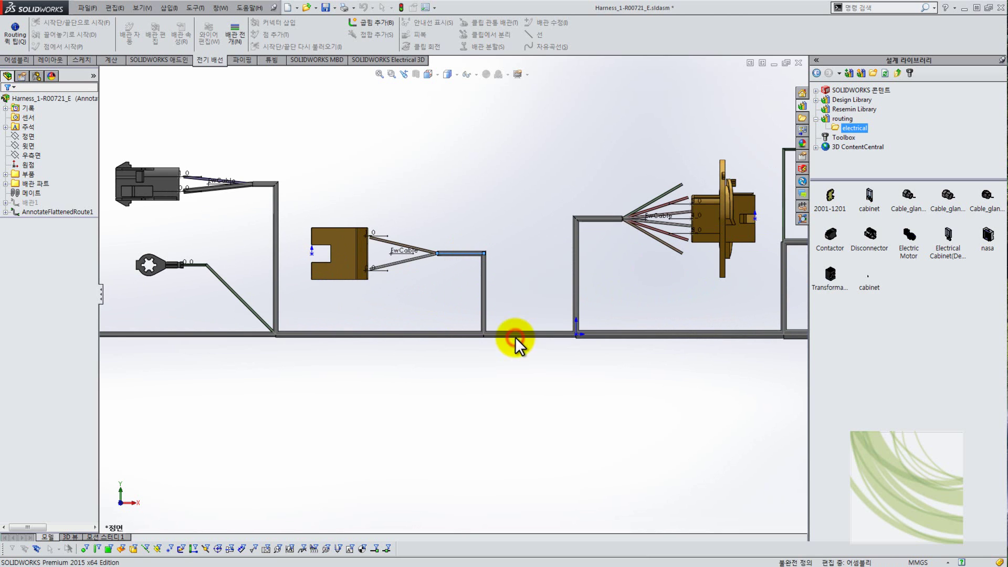
{"action": "left_click", "coordinate": [460, 254]}
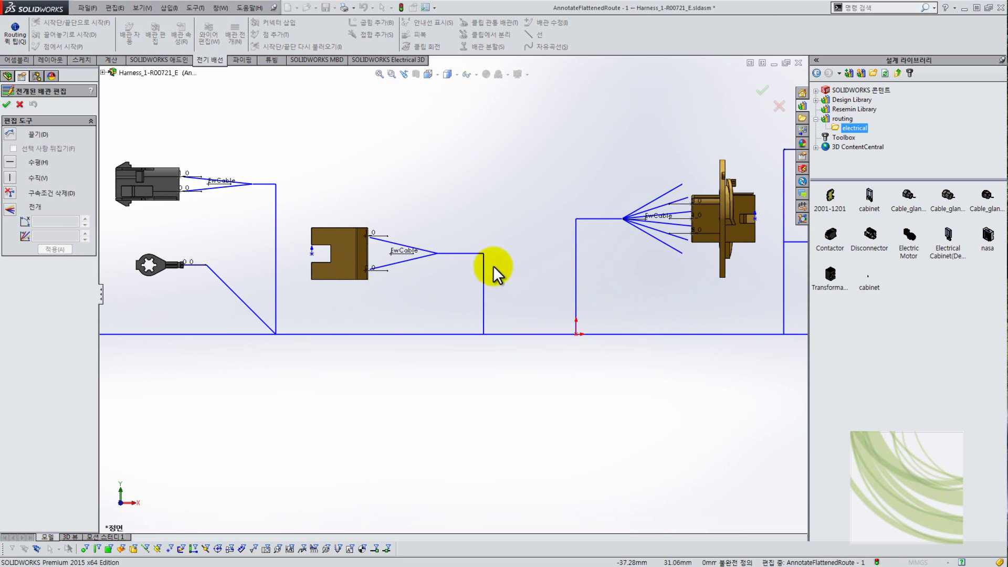
Step: Drag the upper and lower left branches into diagonals meeting at a common junction, then finish editing
{"action": "middle_click_drag", "start_coordinate": [373, 304], "coordinate": [263, 319]}
{"action": "scroll", "coordinate": [221, 308], "scroll_direction": "up", "scroll_amount": 2}
{"action": "scroll", "coordinate": [241, 282], "scroll_direction": "down", "scroll_amount": 6}
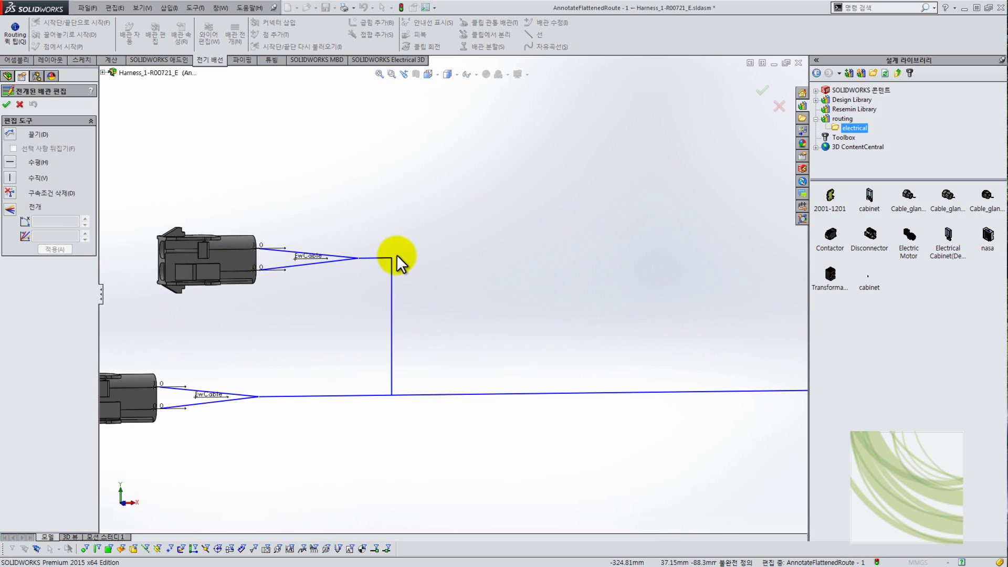
{"action": "left_click", "coordinate": [10, 134]}
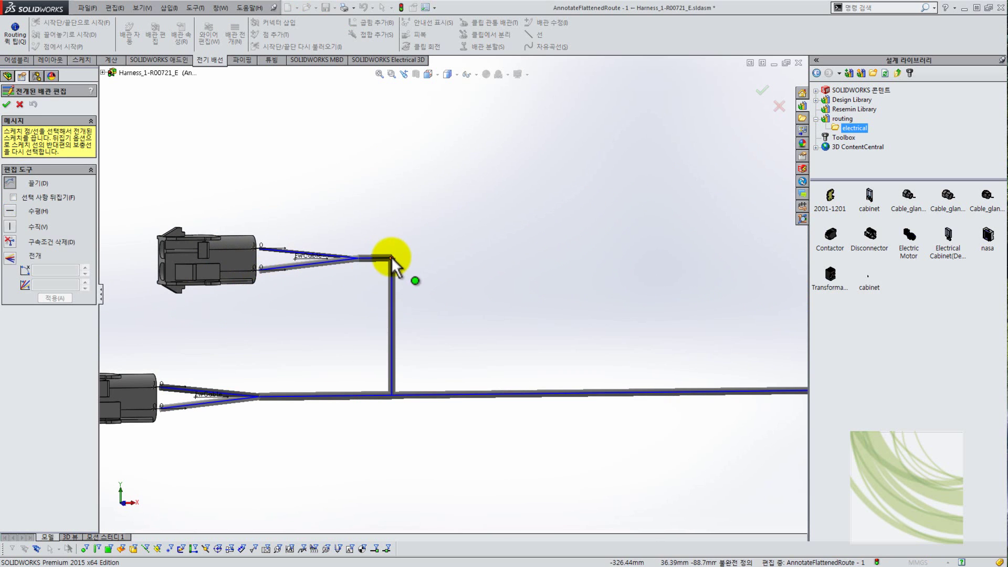
{"action": "left_click_drag", "start_coordinate": [376, 256], "coordinate": [223, 132]}
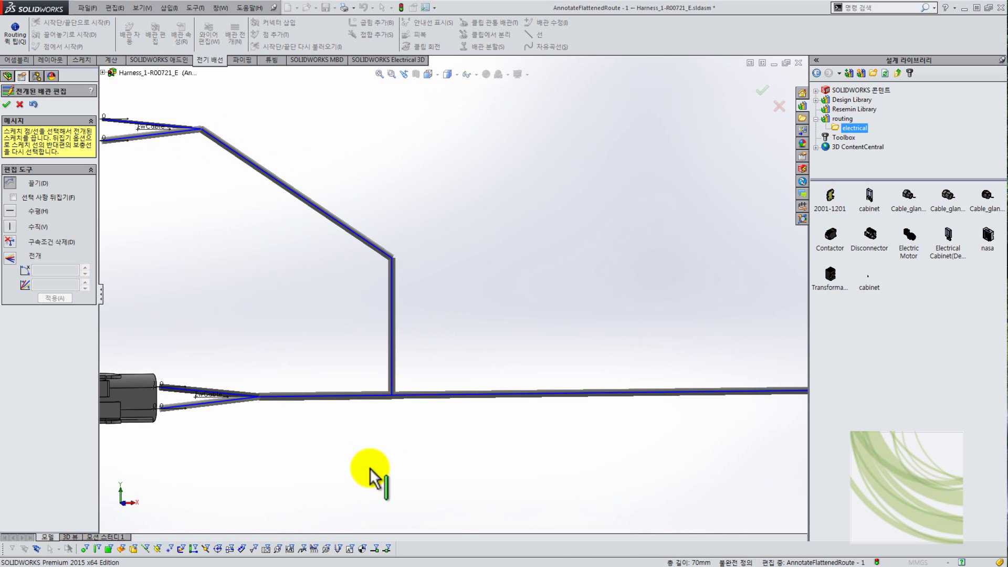
{"action": "left_click_drag", "start_coordinate": [289, 394], "coordinate": [327, 517]}
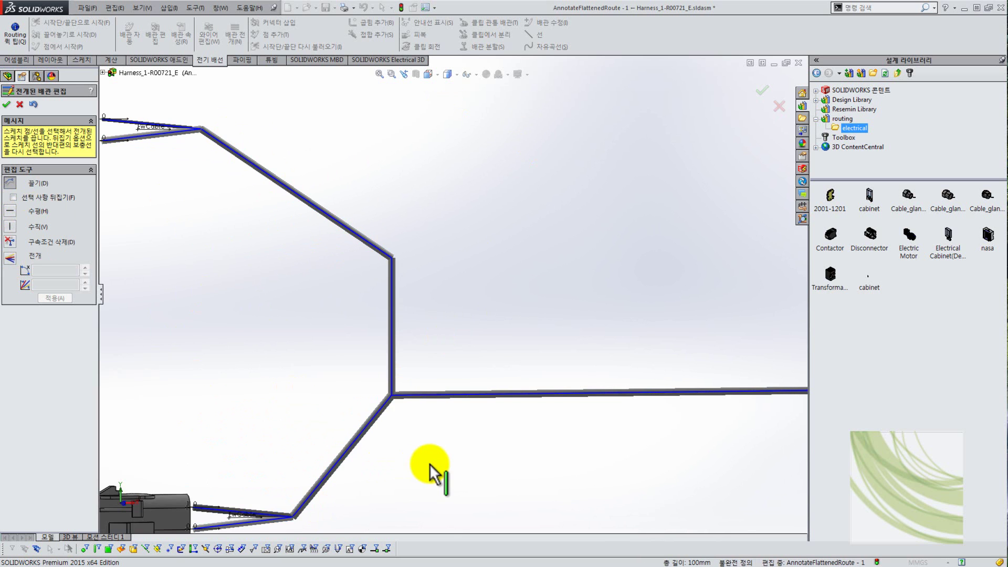
{"action": "key", "text": "f"}
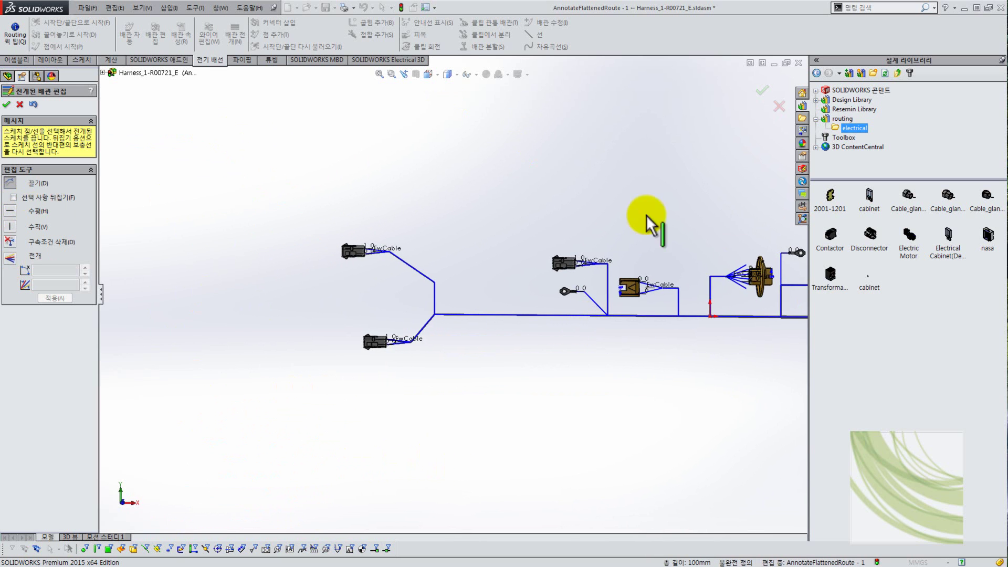
{"action": "left_click", "coordinate": [798, 62]}
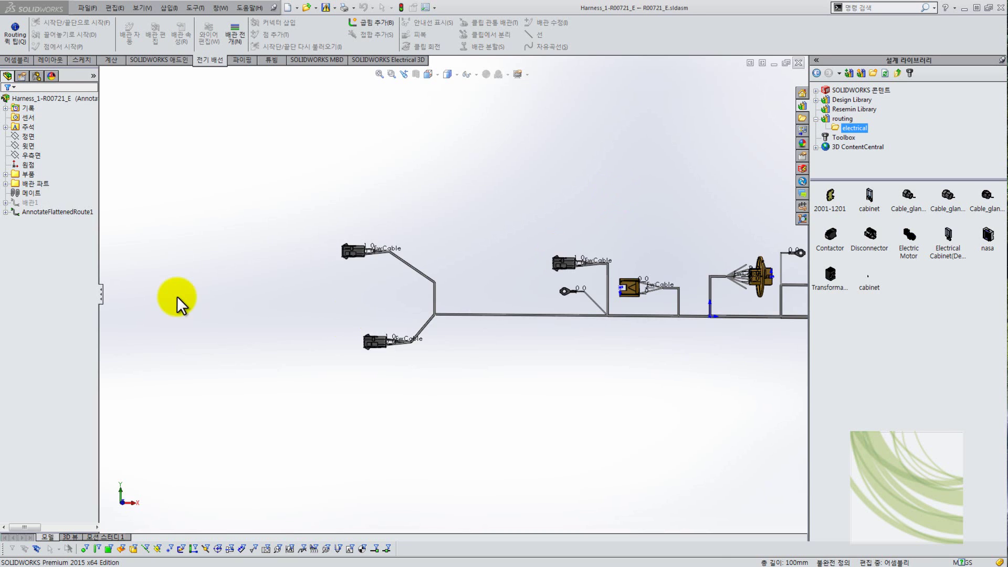
Step: Stop editing the harness and close the current electrical project
{"action": "key", "text": "ctrl+Tab"}
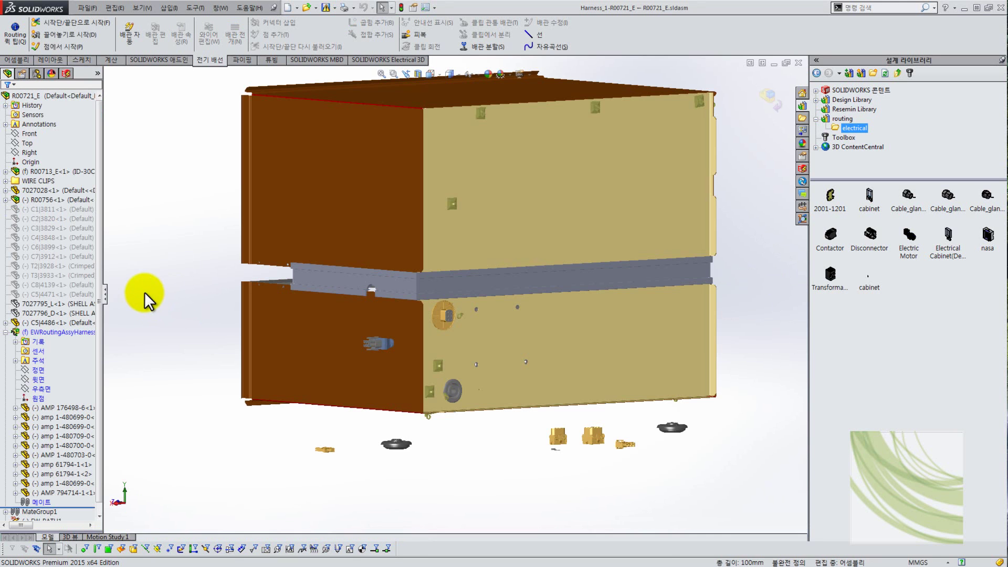
{"action": "left_click", "coordinate": [772, 100]}
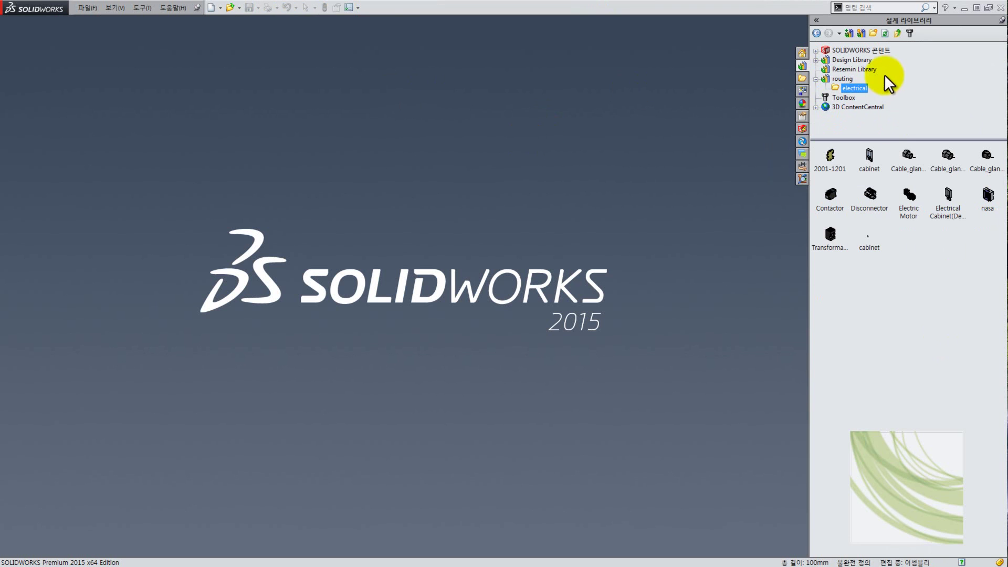
{"action": "left_click", "coordinate": [803, 128]}
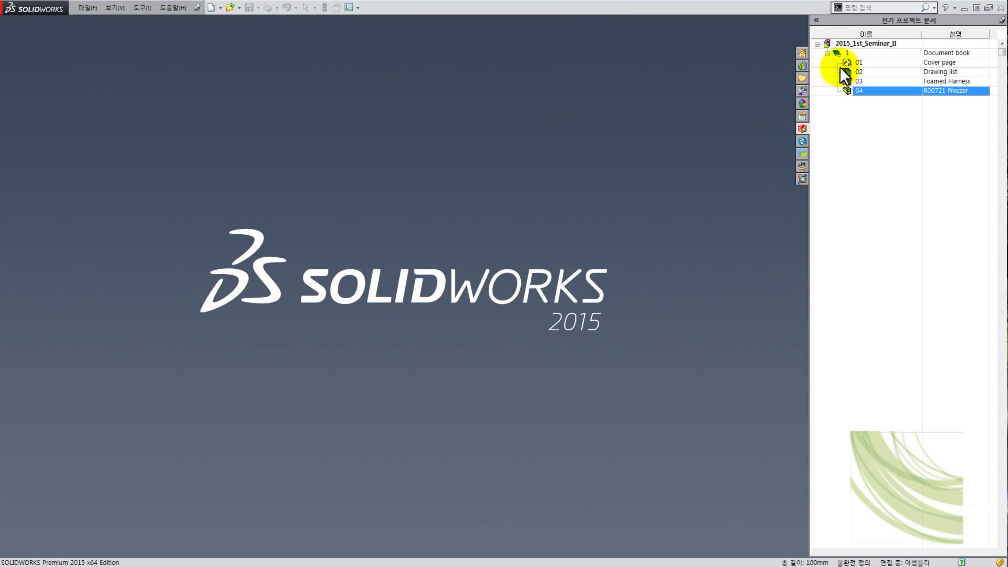
{"action": "right_click", "coordinate": [849, 42]}
{"action": "left_click", "coordinate": [883, 104]}
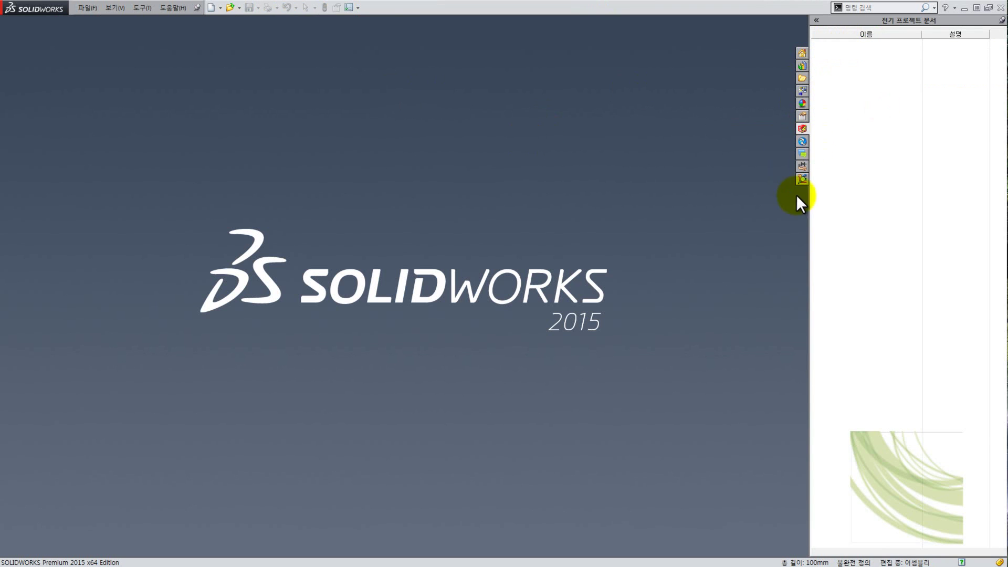
Step: Open the 2015_1st_Seminar_I project from the Project Manager, confirming Yes
{"action": "left_click", "coordinate": [143, 8]}
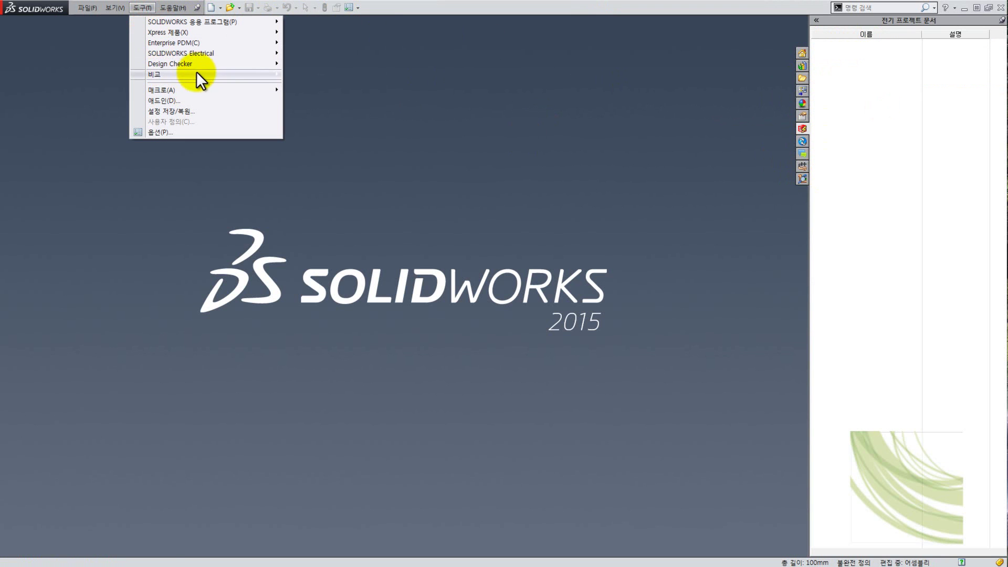
{"action": "mouse_move", "coordinate": [200, 65]}
{"action": "mouse_move", "coordinate": [257, 52]}
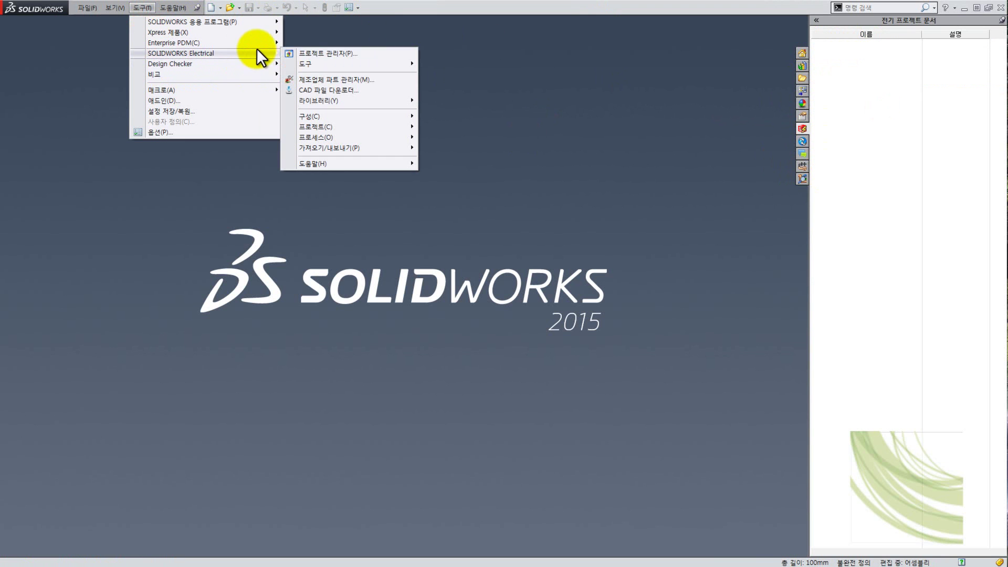
{"action": "left_click", "coordinate": [319, 53]}
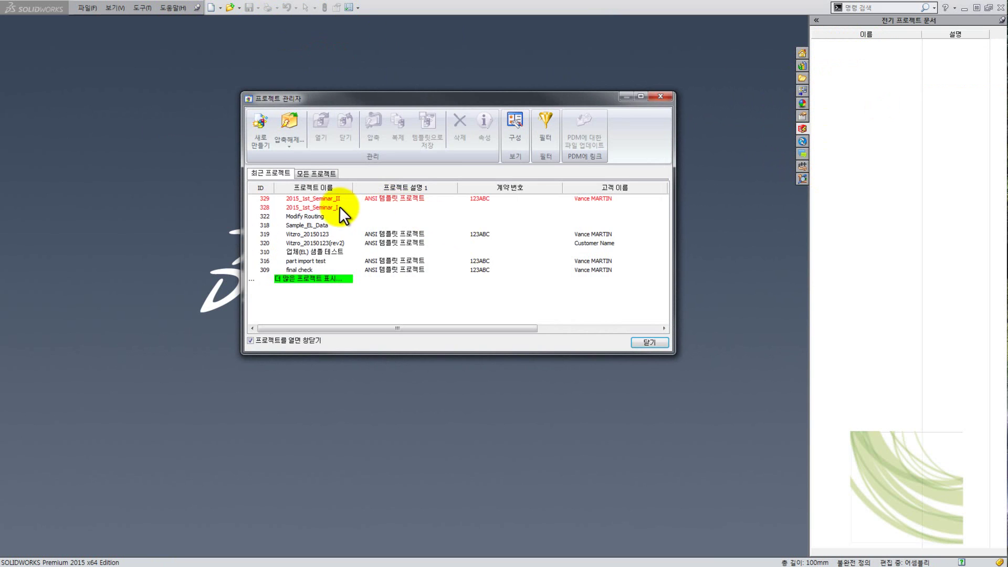
{"action": "left_click", "coordinate": [337, 207]}
{"action": "left_click", "coordinate": [328, 126]}
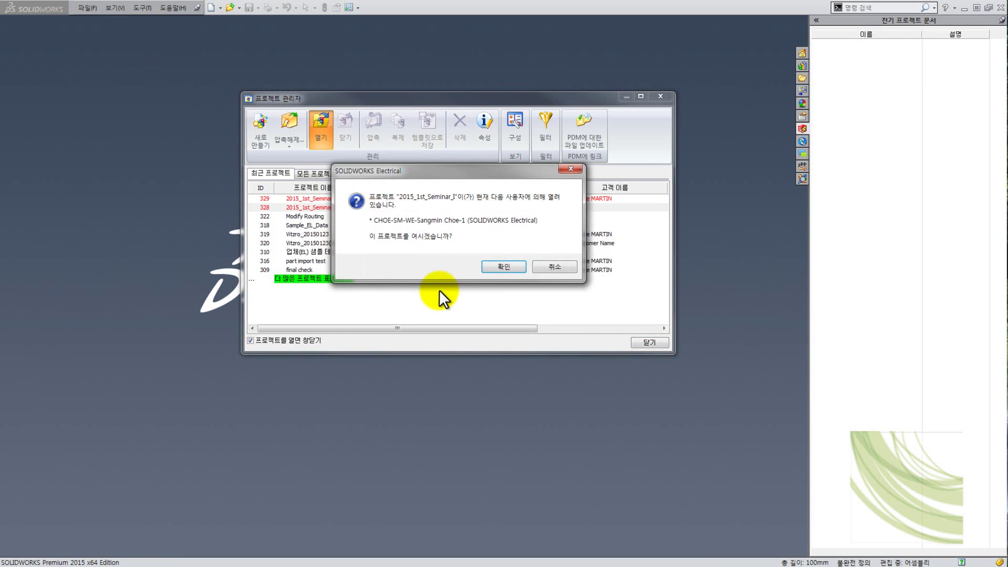
{"action": "left_click", "coordinate": [498, 267]}
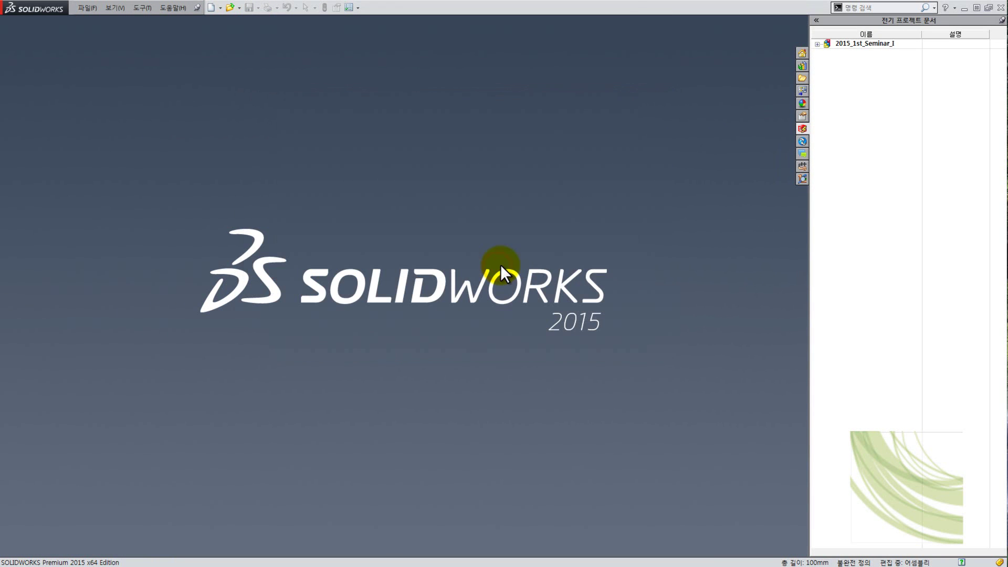
Step: Expand the project's Document book and open page 09 Cabinet's 3D assembly
{"action": "left_click", "coordinate": [817, 44]}
{"action": "left_click", "coordinate": [827, 53]}
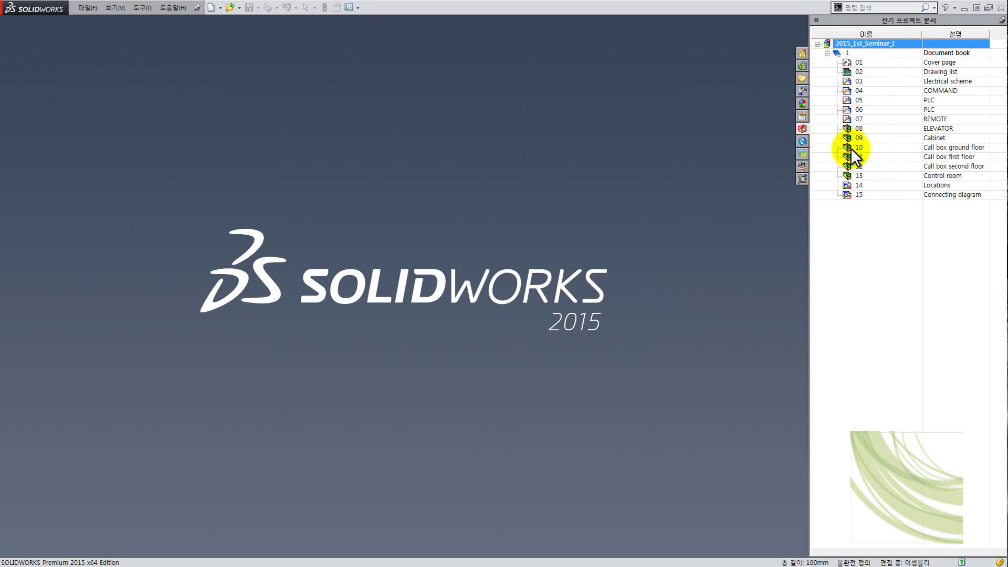
{"action": "left_click", "coordinate": [861, 129]}
{"action": "right_click", "coordinate": [868, 136]}
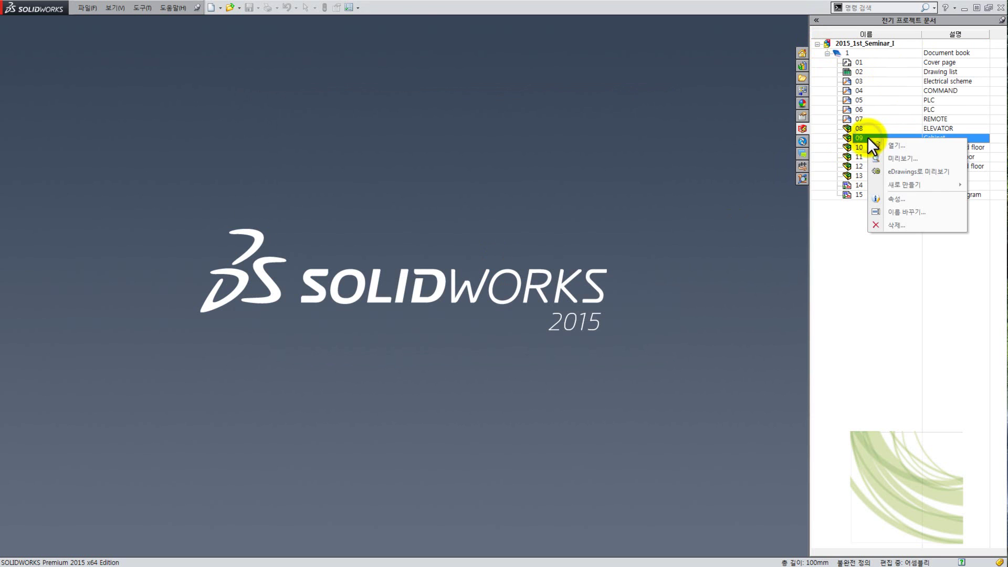
{"action": "left_click", "coordinate": [885, 144]}
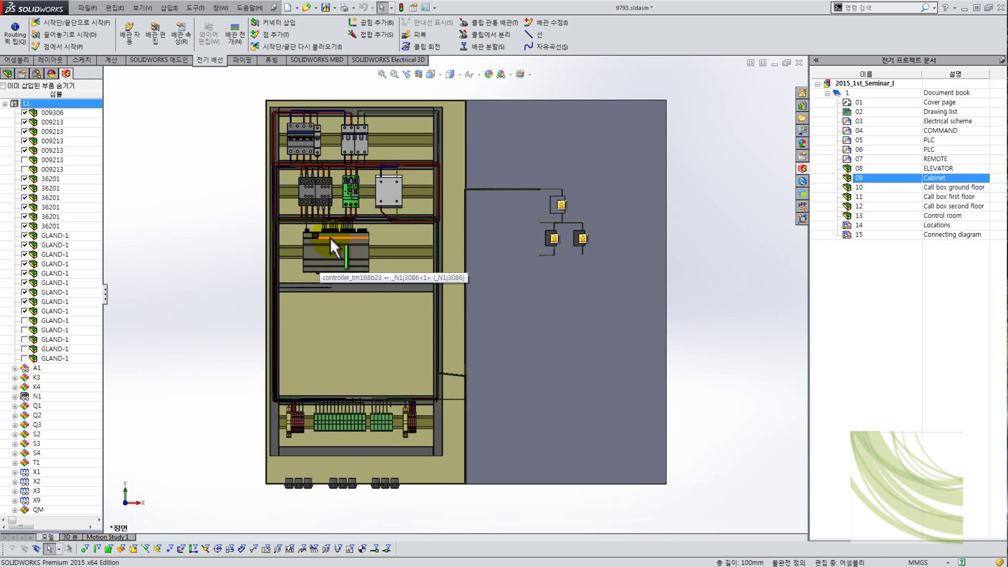
Step: Select the PLC and widen the FeatureManager tree to read the EWA 24V Control route
{"action": "scroll", "coordinate": [273, 232], "scroll_direction": "down", "scroll_amount": 10}
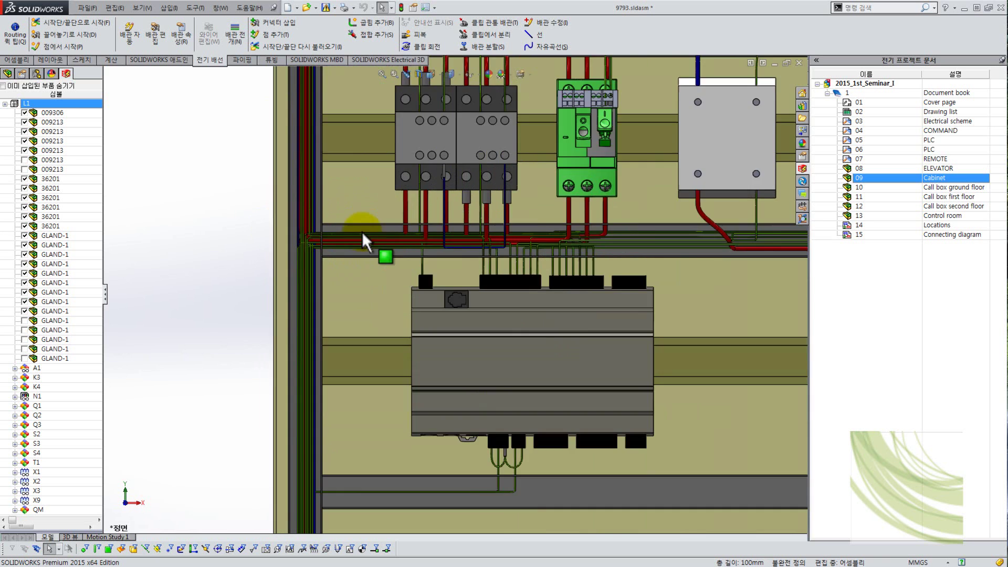
{"action": "scroll", "coordinate": [575, 259], "scroll_direction": "down", "scroll_amount": 5}
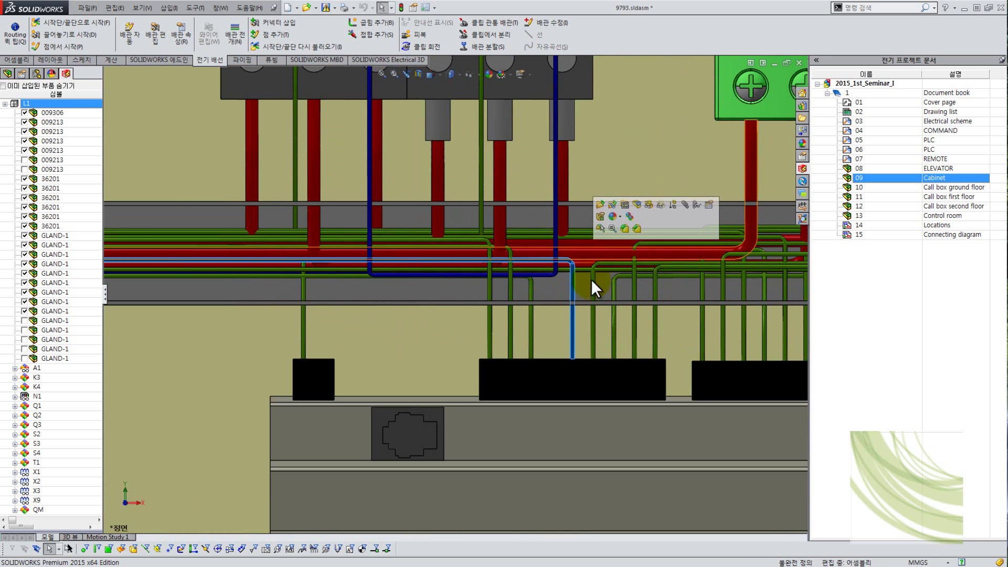
{"action": "scroll", "coordinate": [573, 295], "scroll_direction": "up", "scroll_amount": 10}
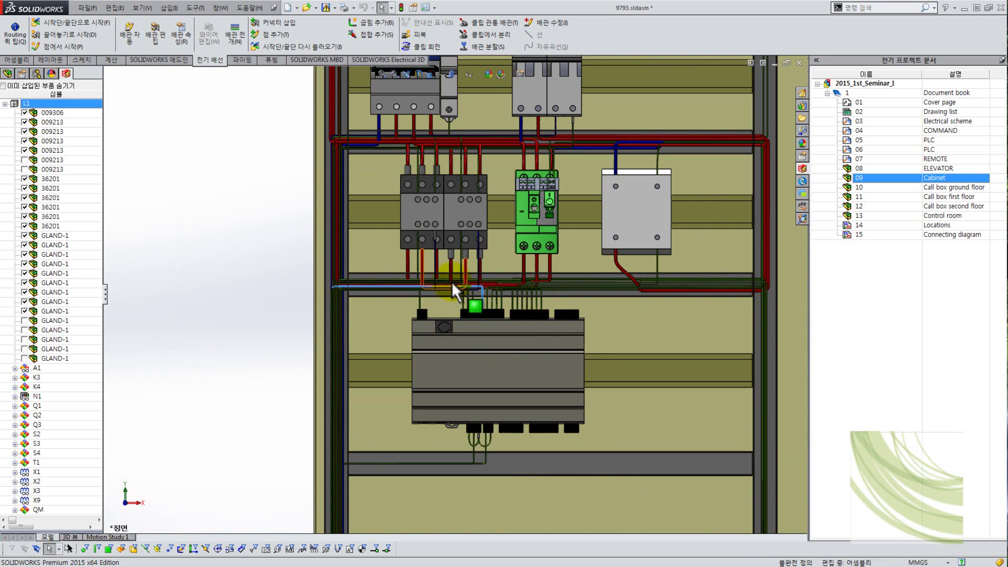
{"action": "scroll", "coordinate": [472, 389], "scroll_direction": "down", "scroll_amount": 5}
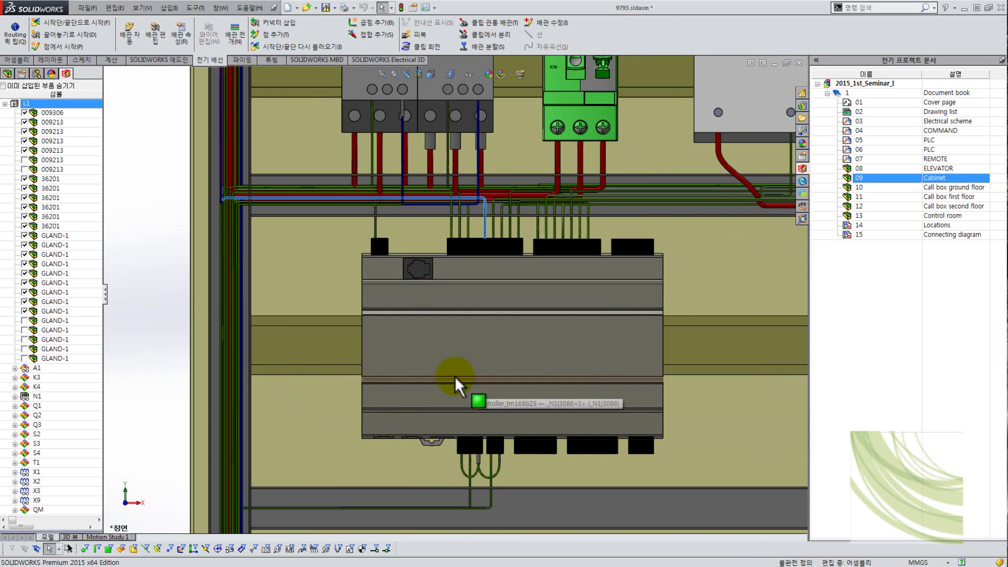
{"action": "left_click", "coordinate": [439, 338]}
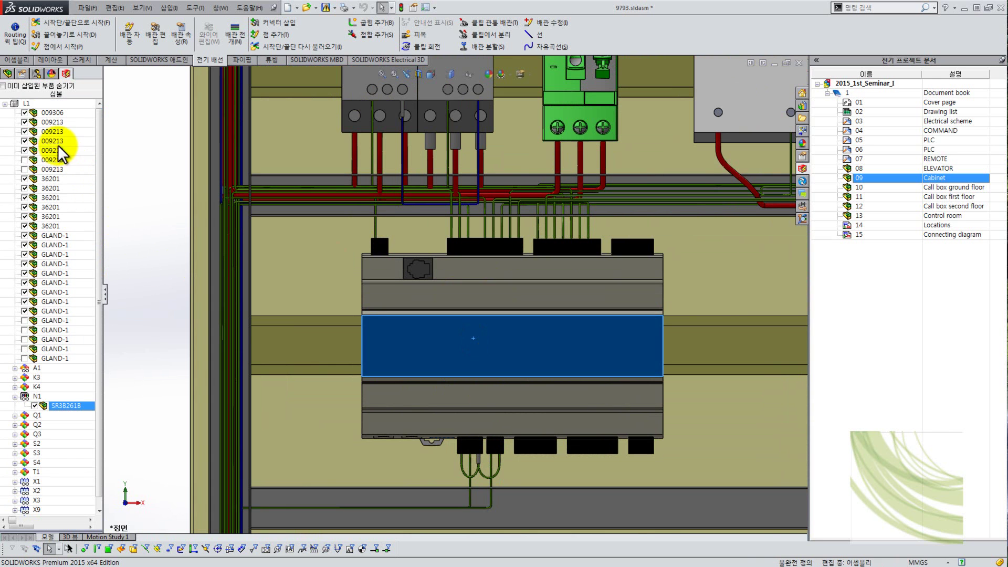
{"action": "left_click", "coordinate": [7, 74]}
{"action": "scroll", "coordinate": [99, 213], "scroll_direction": "up", "scroll_amount": 10}
{"action": "left_click_drag", "start_coordinate": [102, 193], "coordinate": [91, 427]}
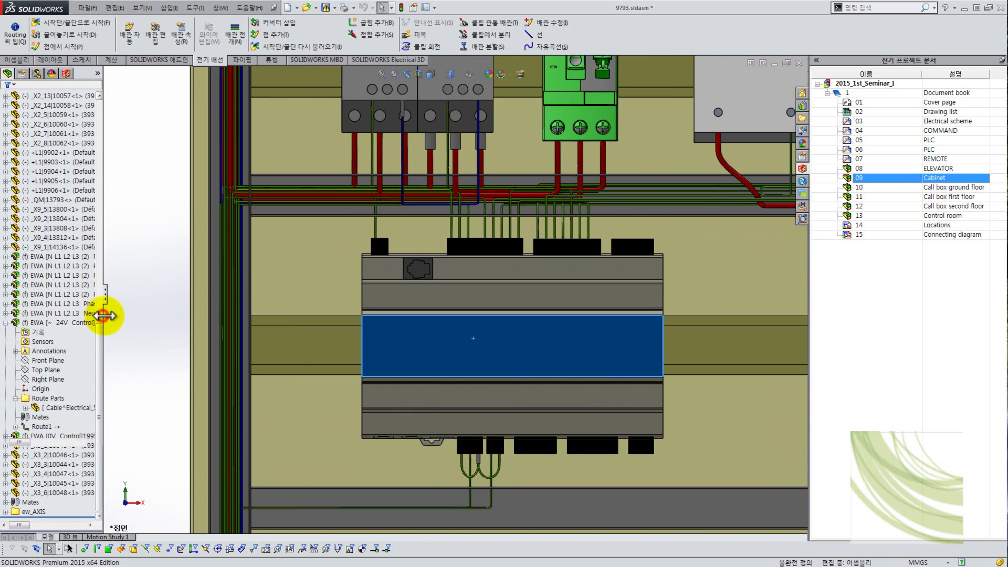
{"action": "left_click_drag", "start_coordinate": [103, 315], "coordinate": [165, 317]}
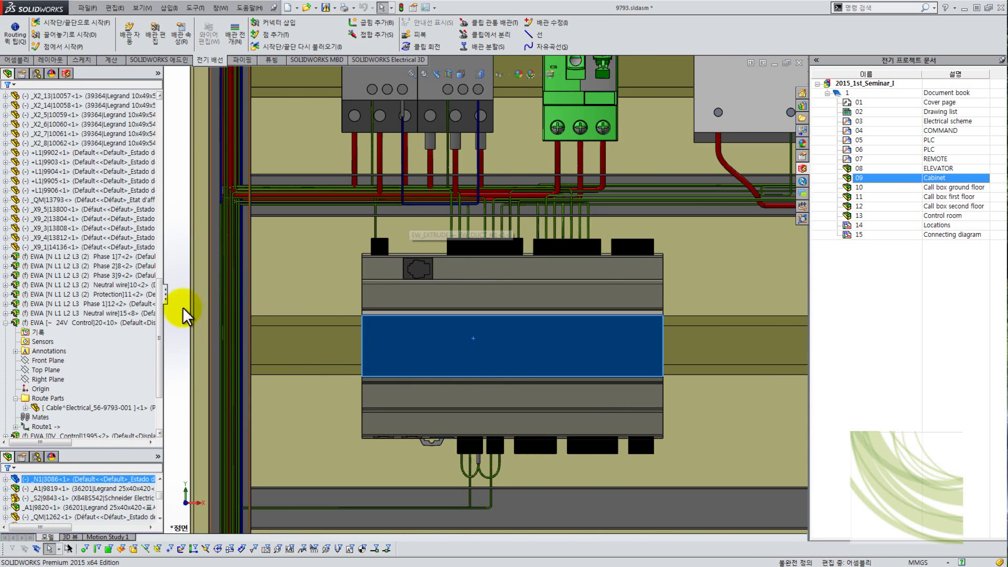
Step: Delete the EWA 24V Control route and start Wire Routing from the Electrical 3D tab
{"action": "left_click", "coordinate": [102, 323]}
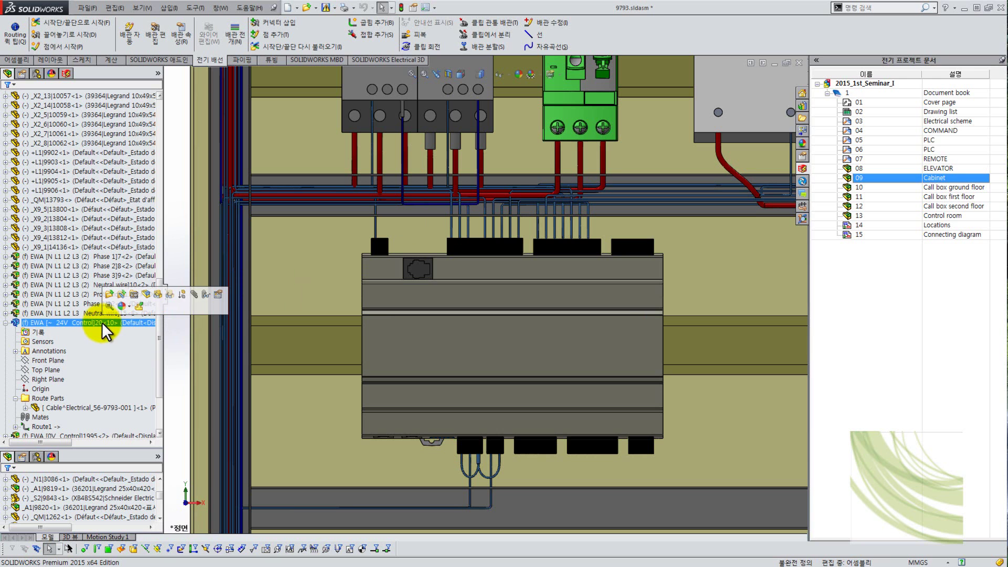
{"action": "right_click", "coordinate": [102, 323]}
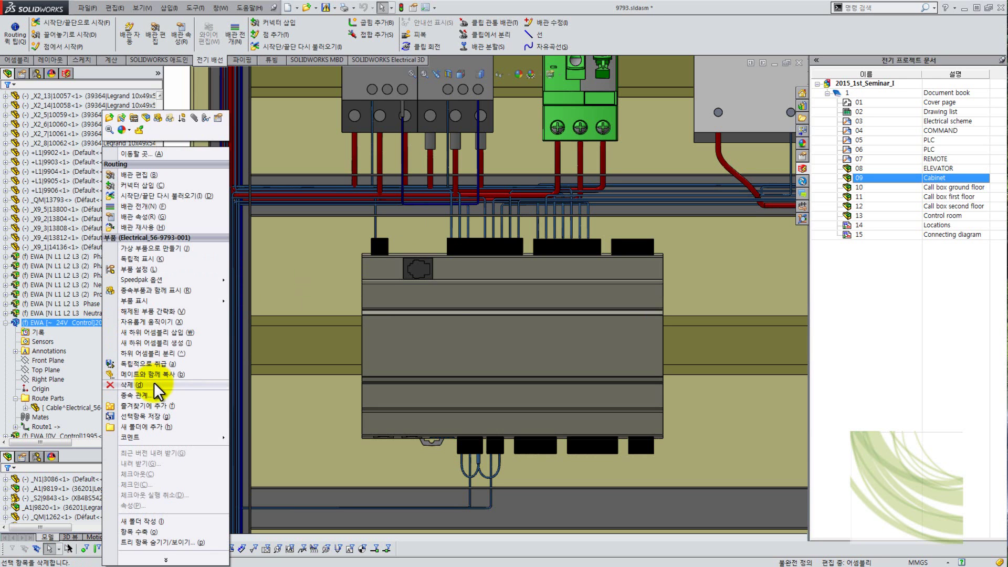
{"action": "left_click", "coordinate": [154, 382]}
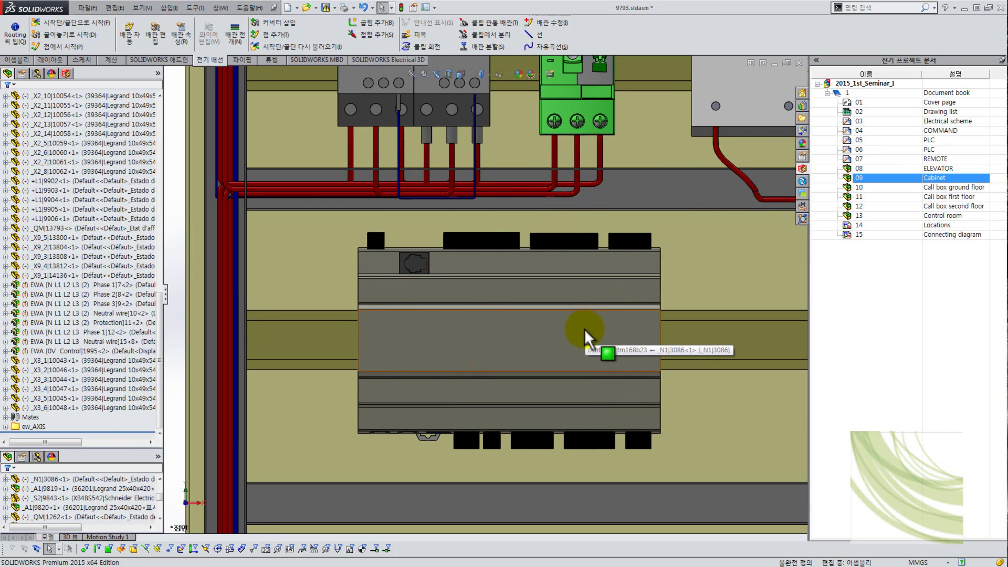
{"action": "left_click", "coordinate": [361, 58]}
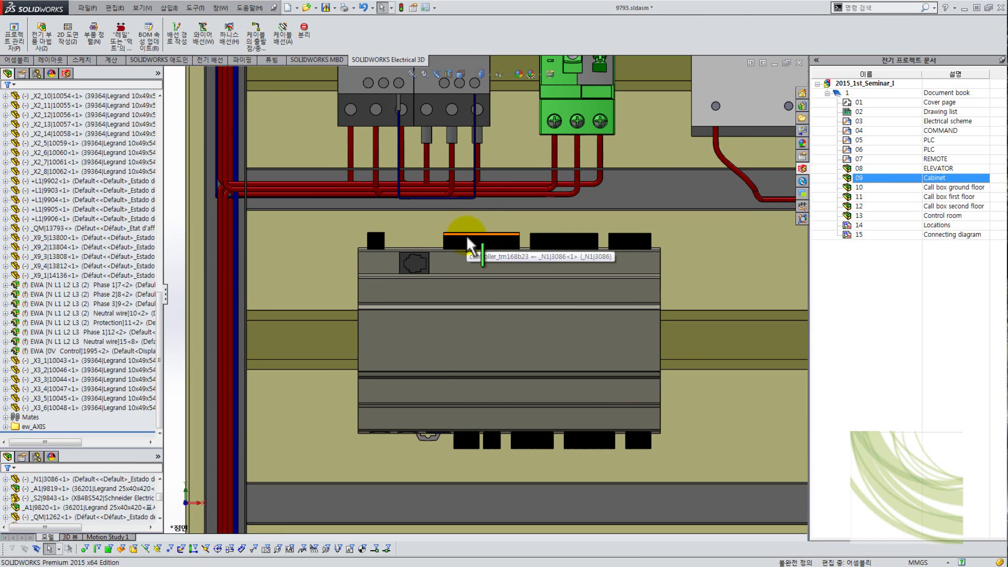
{"action": "left_click", "coordinate": [203, 33]}
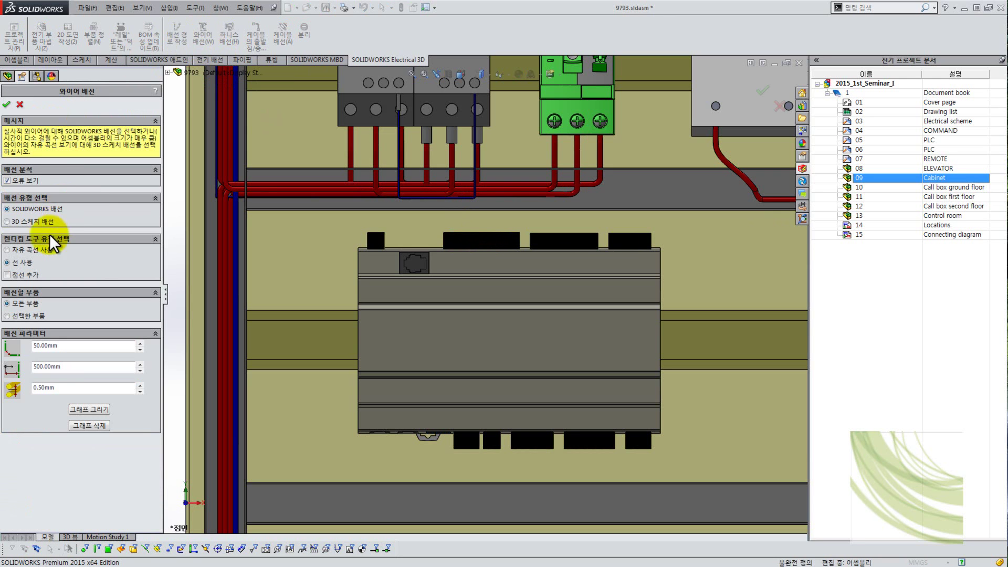
Step: Route wires as free curves for only the PLC N1|3086-1 and run it
{"action": "left_click", "coordinate": [8, 251]}
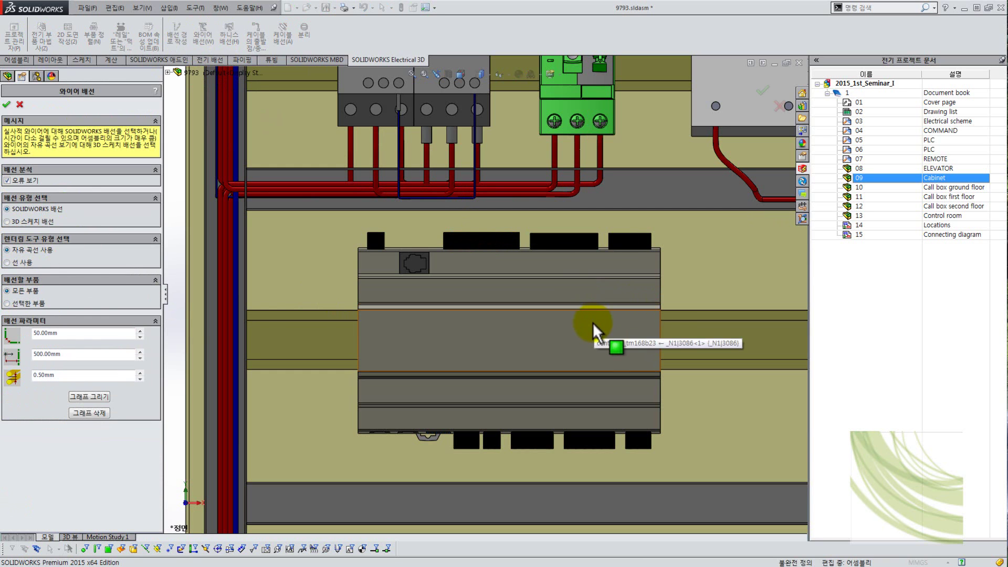
{"action": "left_click", "coordinate": [25, 302]}
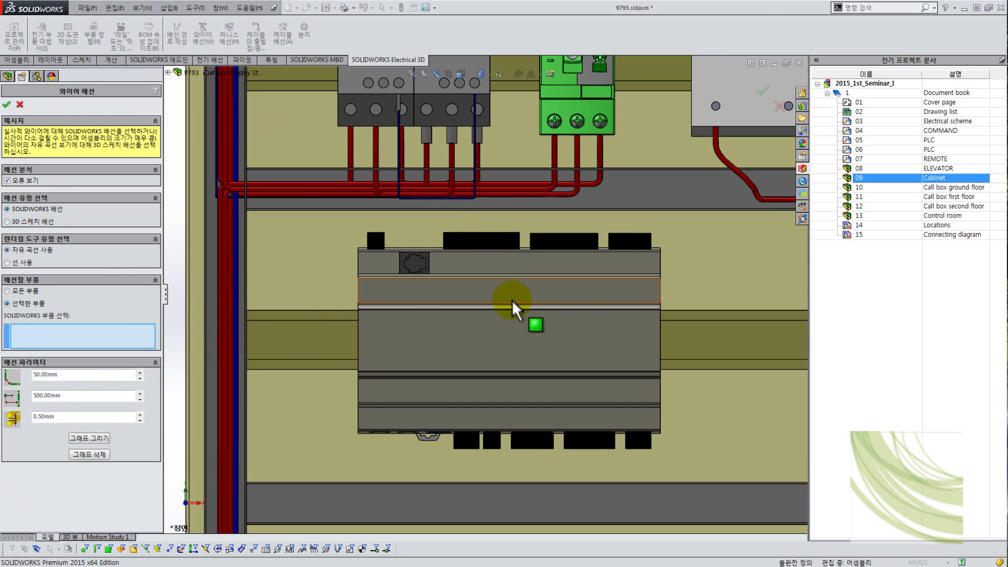
{"action": "left_click", "coordinate": [505, 323]}
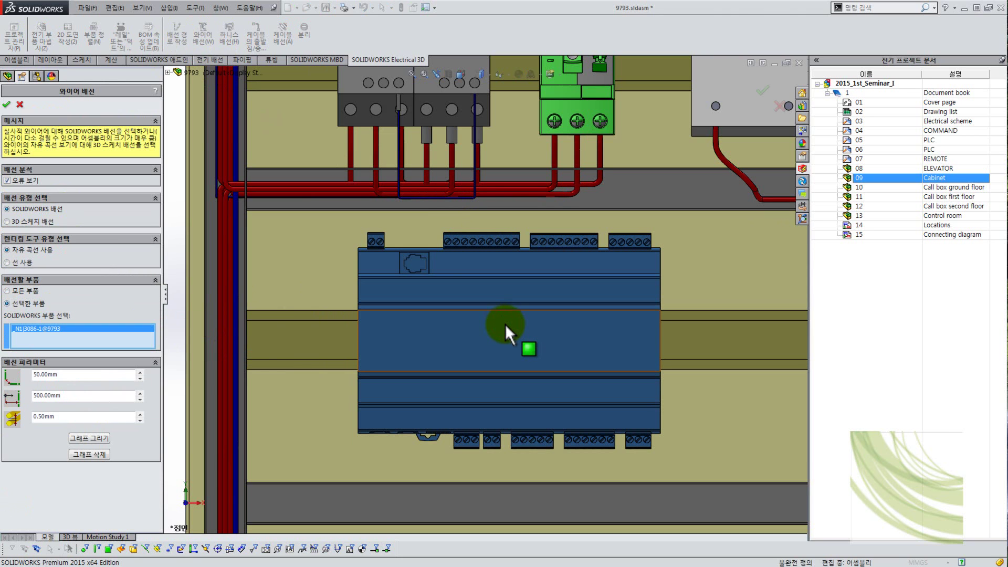
{"action": "left_click", "coordinate": [7, 105]}
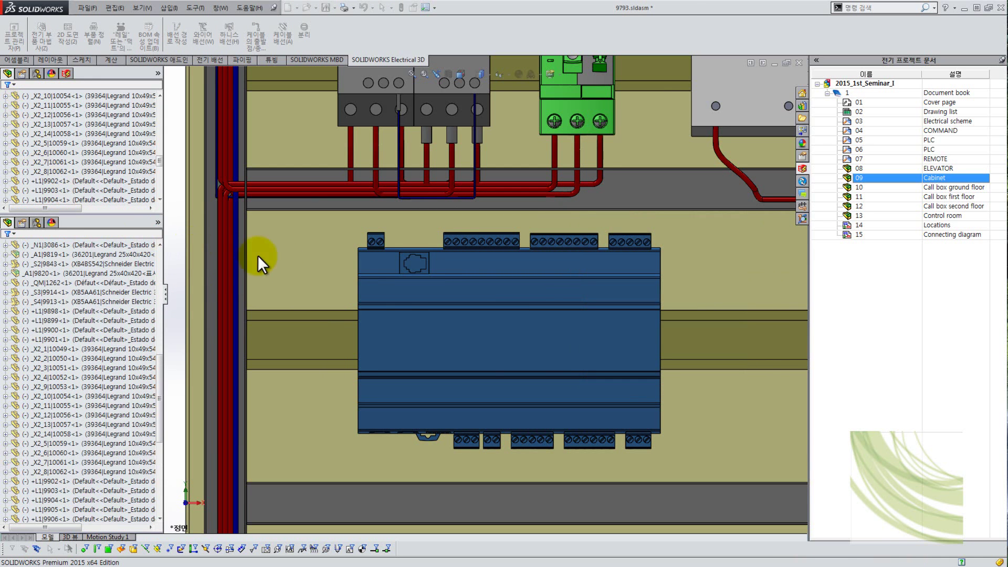
{"action": "left_click", "coordinate": [467, 342]}
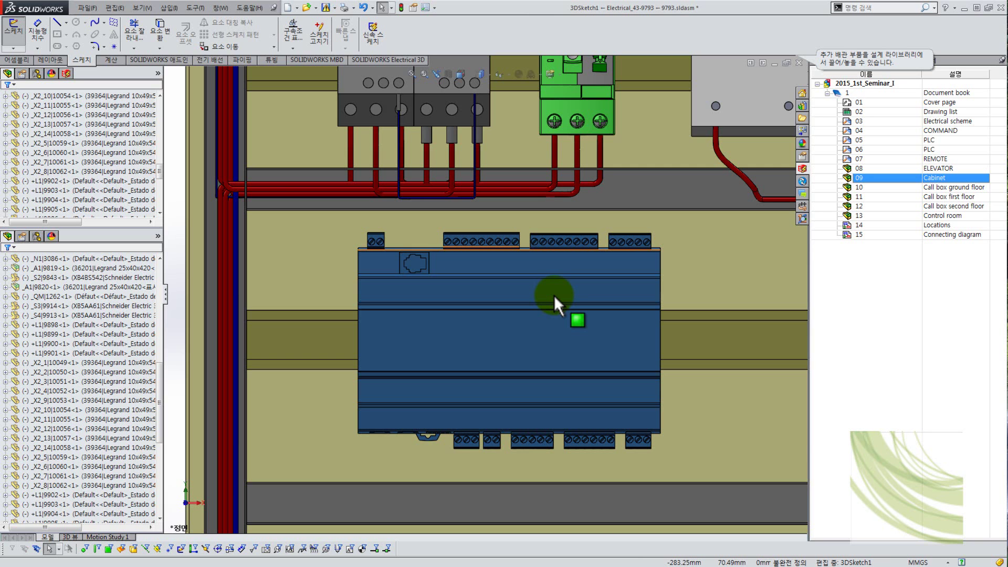
Step: Rerun Wire Routing from the SOLIDWORKS Electrical 3D tab to produce the routing report
{"action": "left_click", "coordinate": [385, 60]}
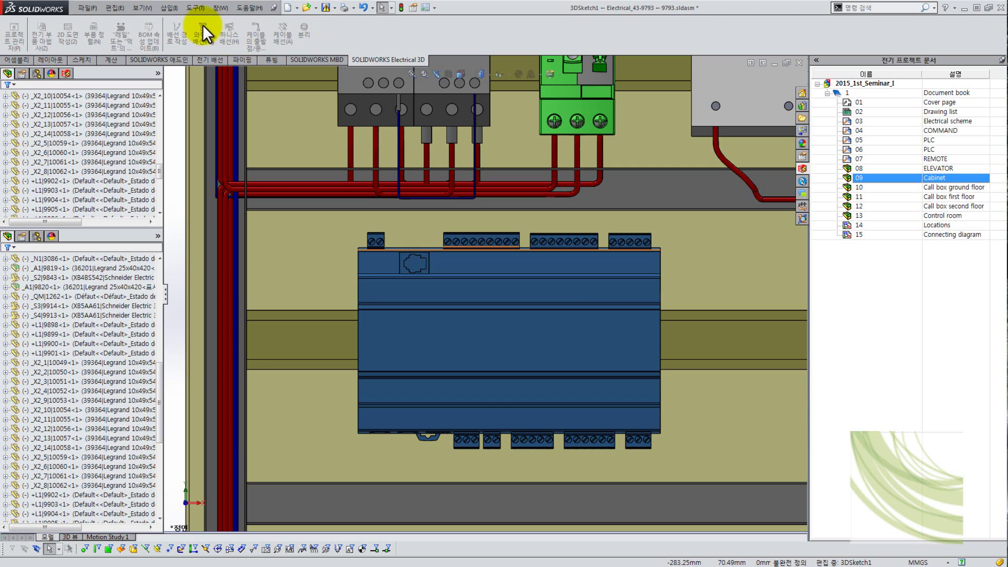
{"action": "left_click", "coordinate": [197, 45]}
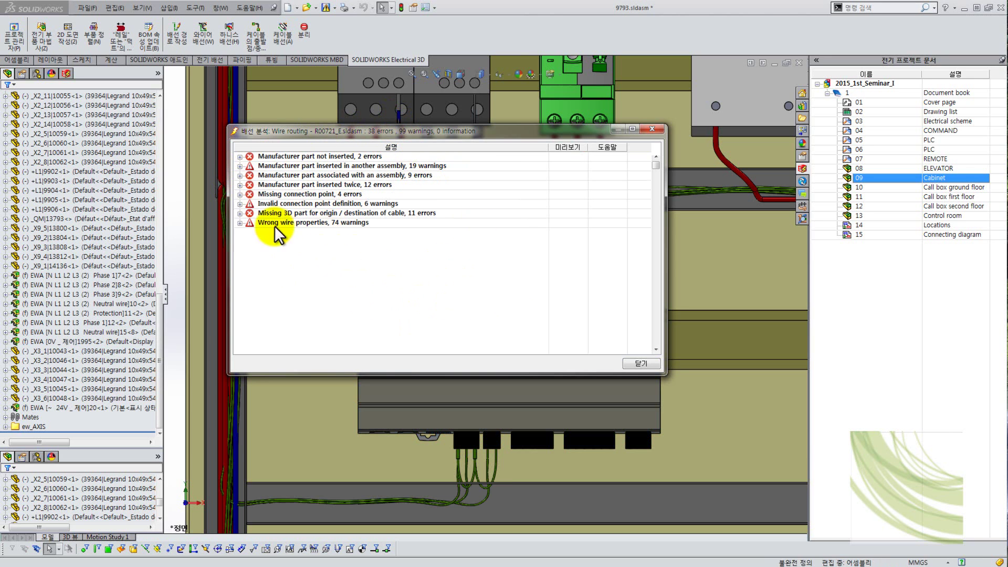
{"action": "left_click", "coordinate": [240, 193]}
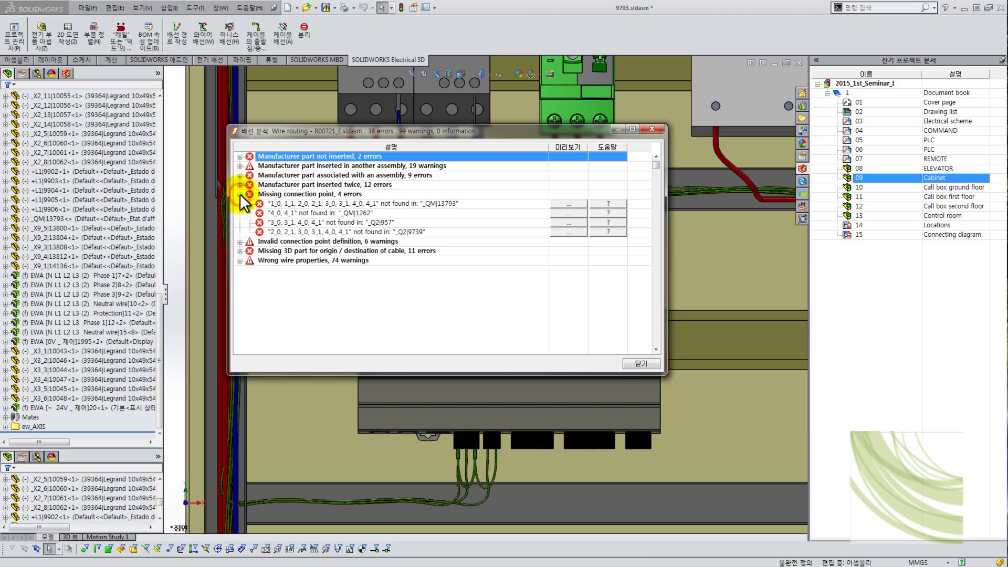
{"action": "left_click", "coordinate": [569, 204]}
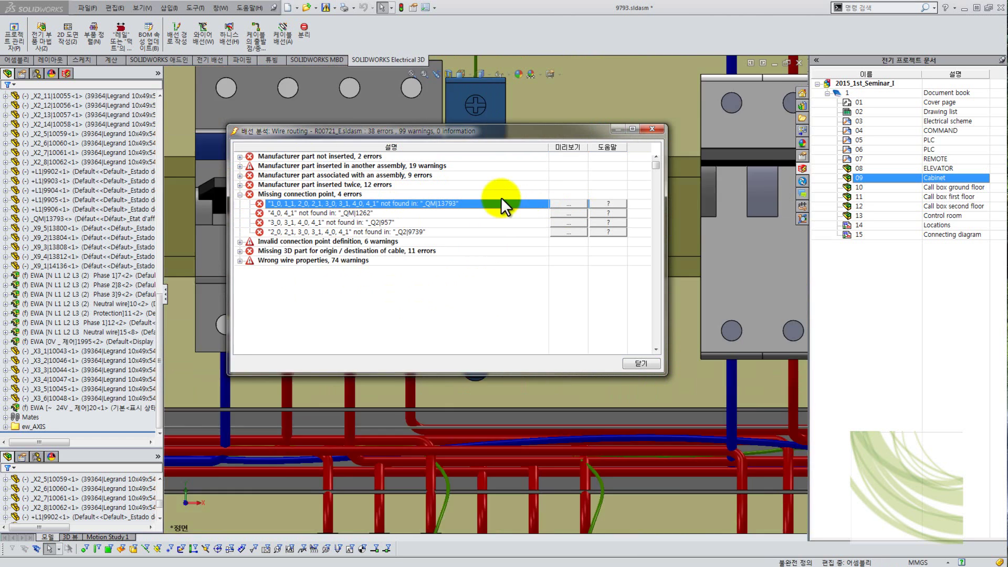
{"action": "left_click_drag", "start_coordinate": [537, 132], "coordinate": [591, 168]}
{"action": "left_click", "coordinate": [704, 165]}
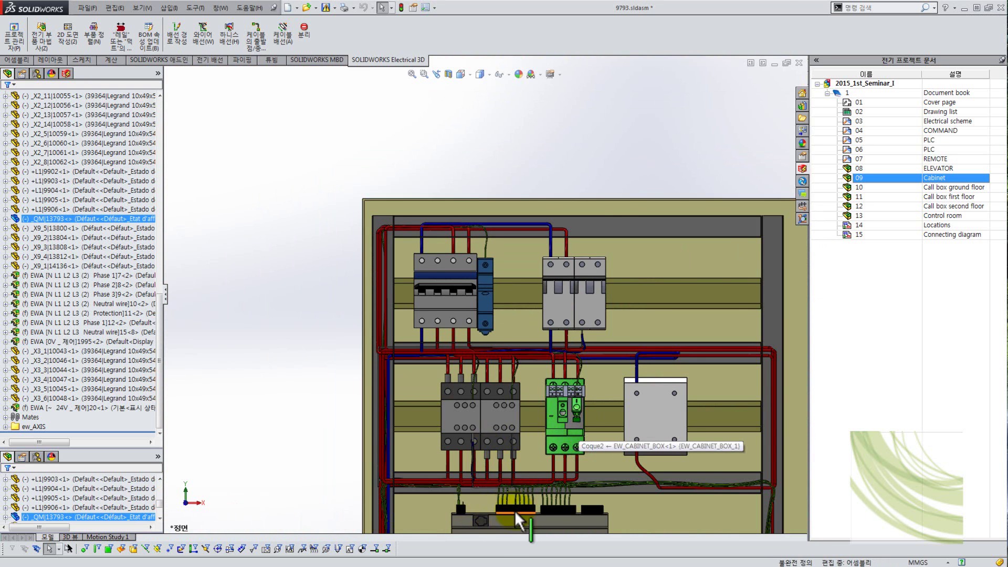
{"action": "scroll", "coordinate": [515, 510], "scroll_direction": "down", "scroll_amount": 3}
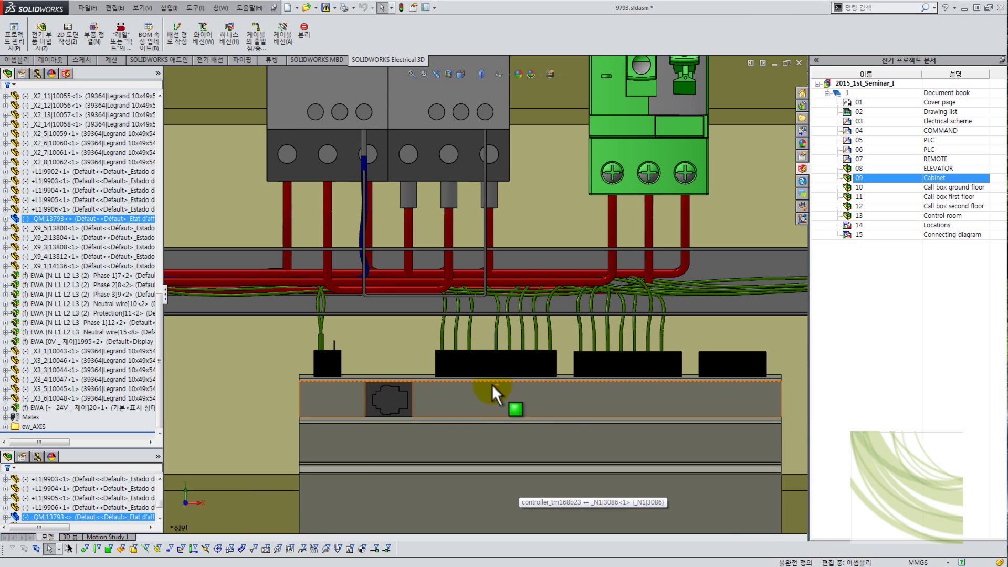
{"action": "scroll", "coordinate": [497, 289], "scroll_direction": "up", "scroll_amount": 2}
{"action": "scroll", "coordinate": [598, 323], "scroll_direction": "down", "scroll_amount": 2}
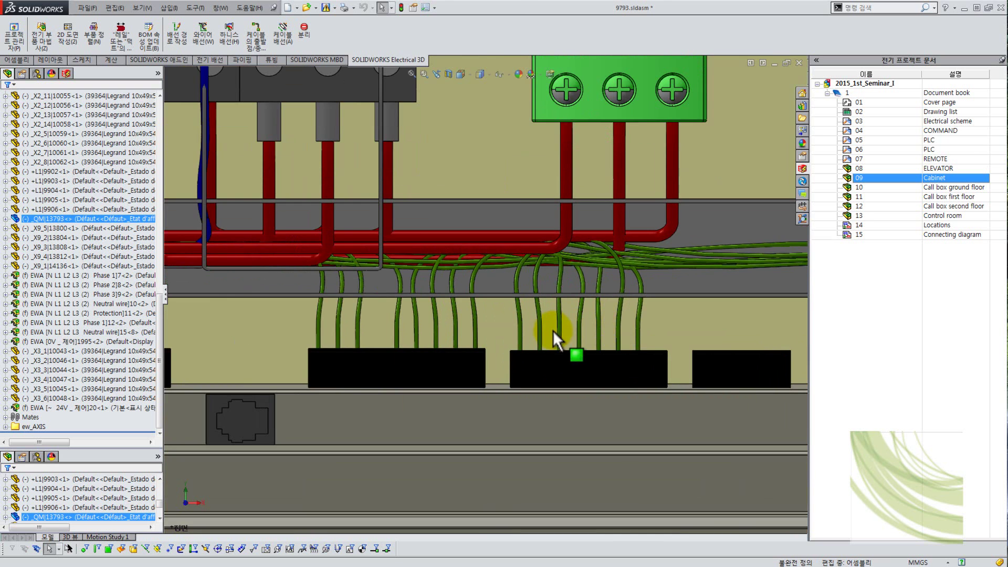
{"action": "scroll", "coordinate": [553, 329], "scroll_direction": "up", "scroll_amount": 3}
{"action": "scroll", "coordinate": [443, 337], "scroll_direction": "up", "scroll_amount": 4}
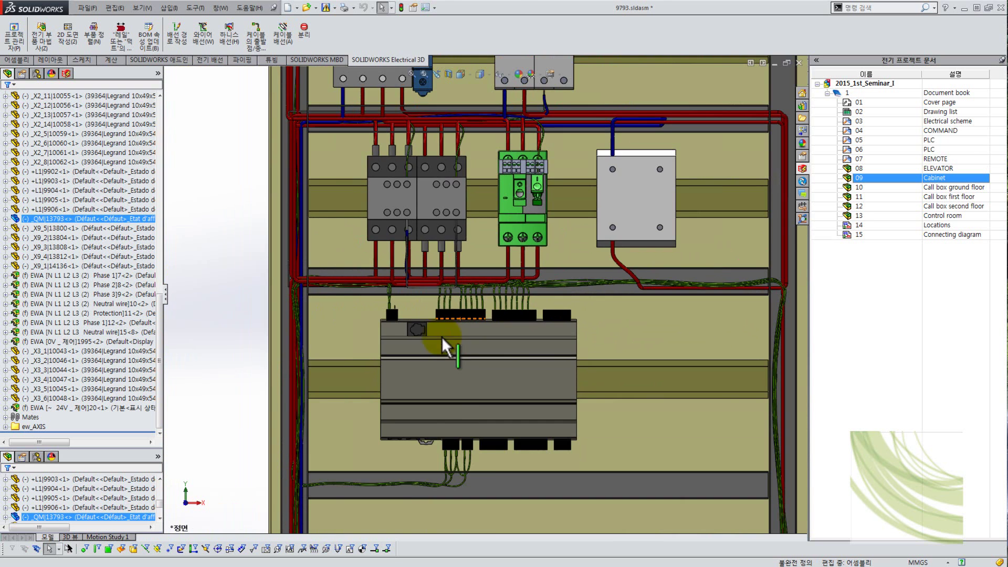
{"action": "scroll", "coordinate": [420, 462], "scroll_direction": "down", "scroll_amount": 4}
{"action": "scroll", "coordinate": [347, 282], "scroll_direction": "up", "scroll_amount": 5}
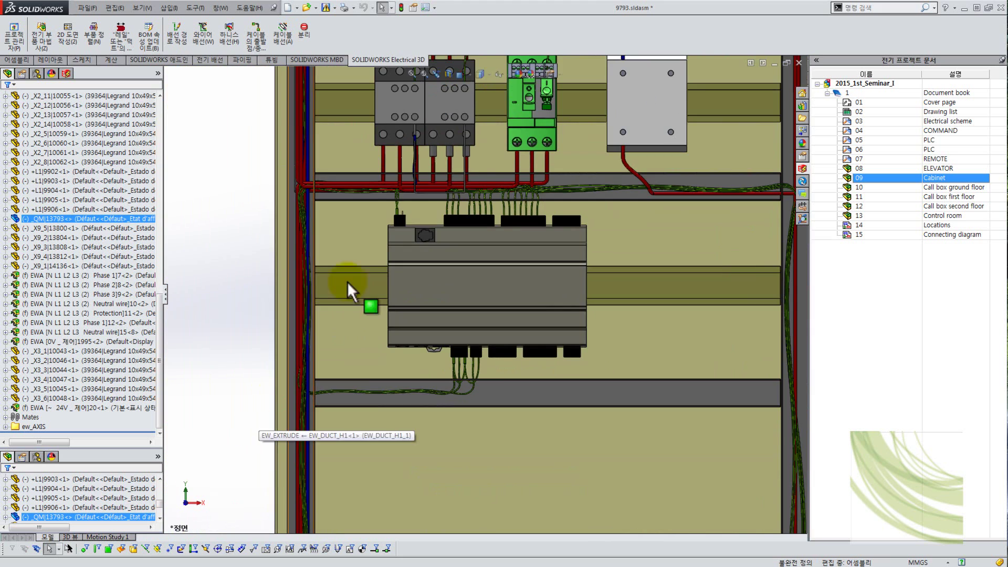
{"action": "scroll", "coordinate": [477, 155], "scroll_direction": "down", "scroll_amount": 6}
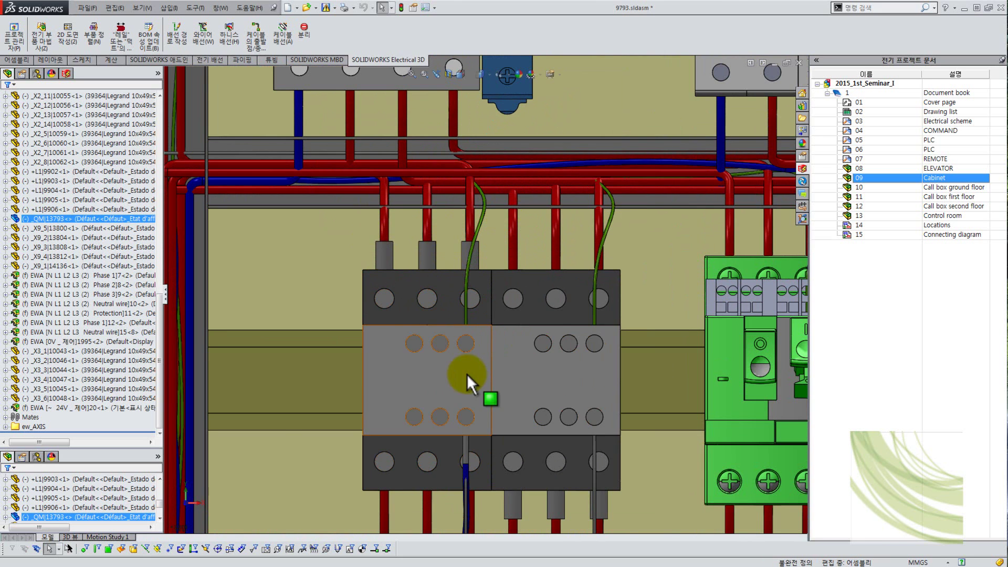
{"action": "scroll", "coordinate": [468, 374], "scroll_direction": "up", "scroll_amount": 5}
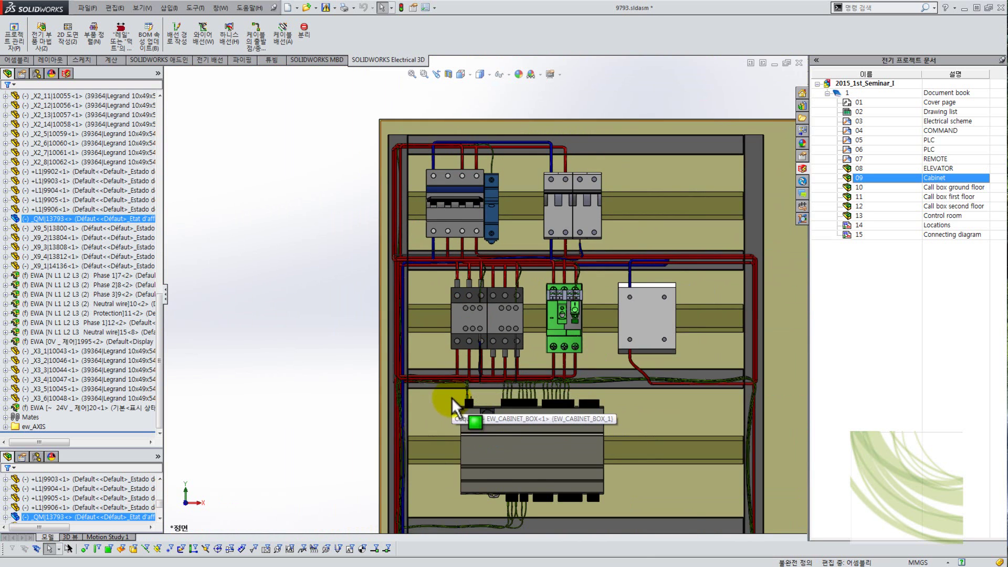
{"action": "scroll", "coordinate": [441, 373], "scroll_direction": "up", "scroll_amount": 3}
{"action": "scroll", "coordinate": [517, 405], "scroll_direction": "up", "scroll_amount": 3}
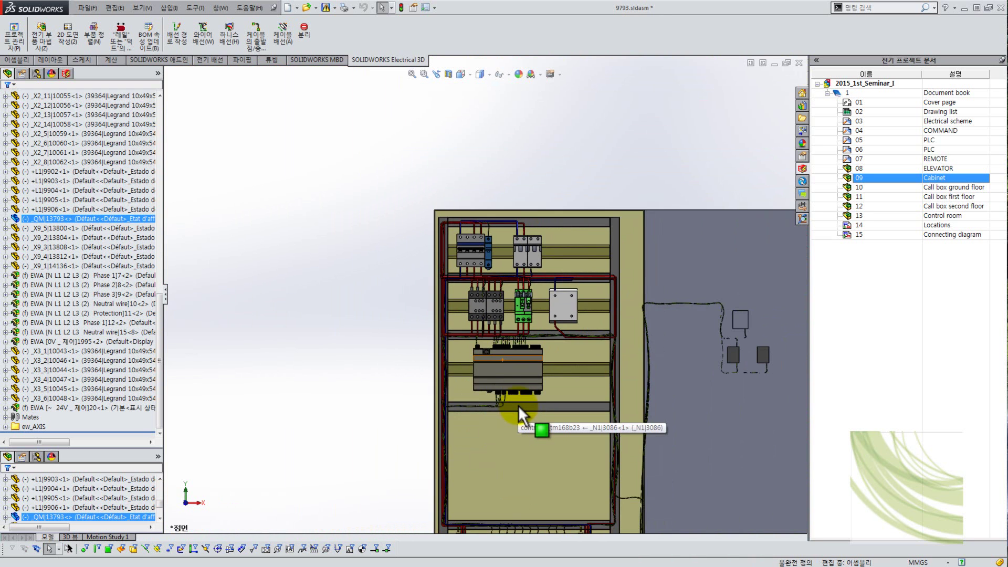
{"action": "scroll", "coordinate": [520, 374], "scroll_direction": "up", "scroll_amount": 2}
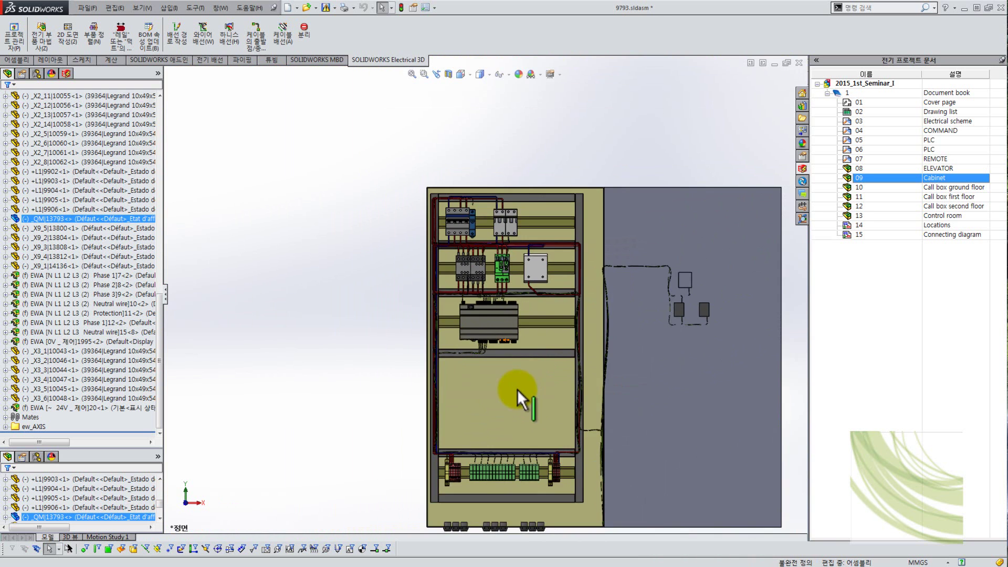
{"action": "left_click", "coordinate": [887, 214]}
Step: Open Control room and reshape the Harness_23-12745 cable spline into a tighter loop near its top
{"action": "double_click", "coordinate": [886, 215]}
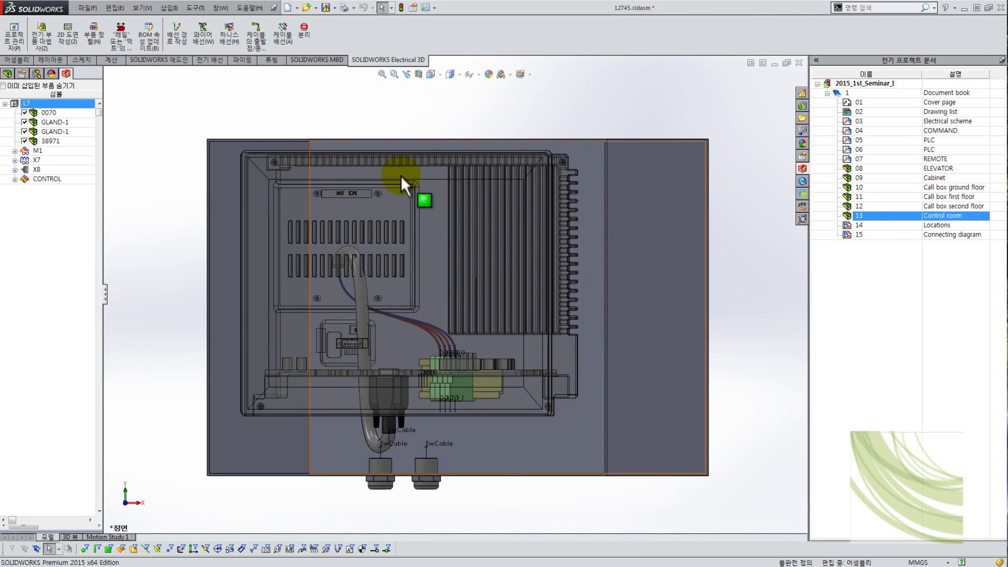
{"action": "right_click", "coordinate": [358, 285]}
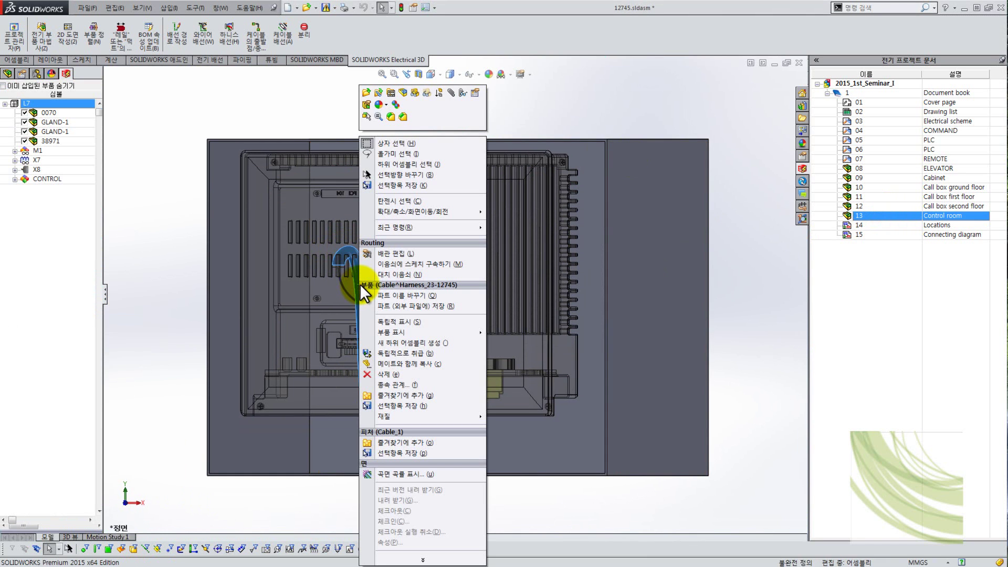
{"action": "left_click", "coordinate": [395, 253]}
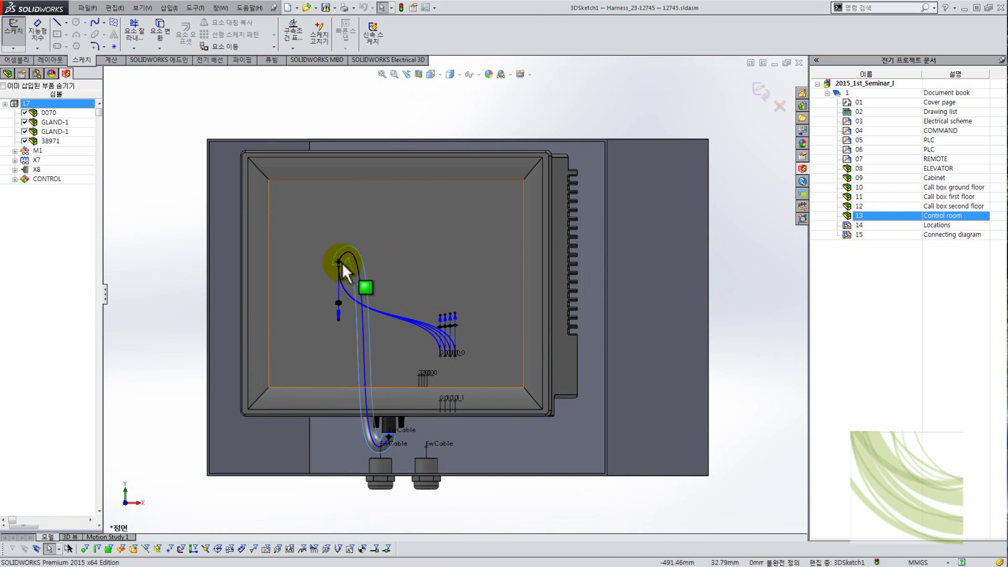
{"action": "scroll", "coordinate": [350, 261], "scroll_direction": "down", "scroll_amount": 5}
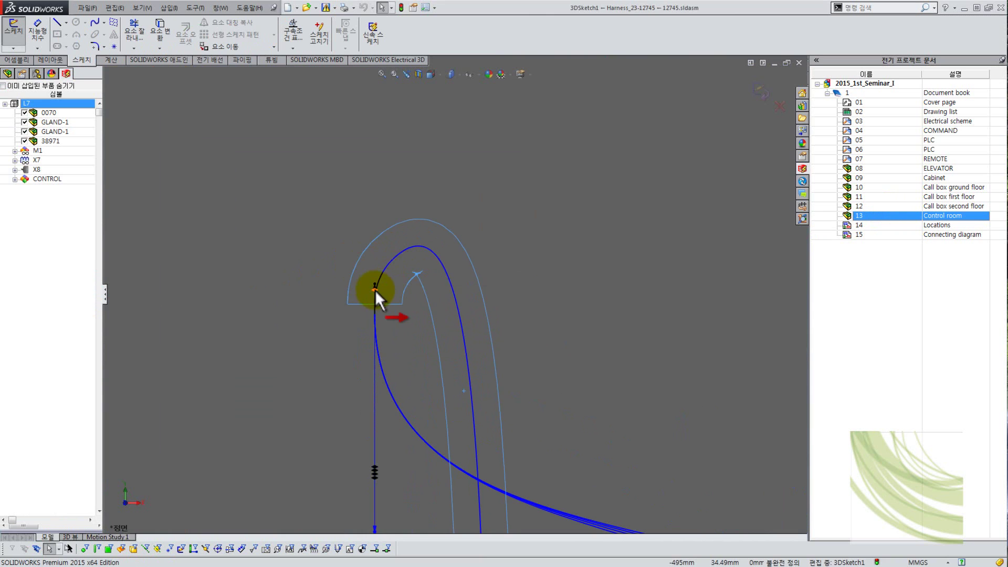
{"action": "left_click_drag", "start_coordinate": [374, 290], "coordinate": [393, 229]}
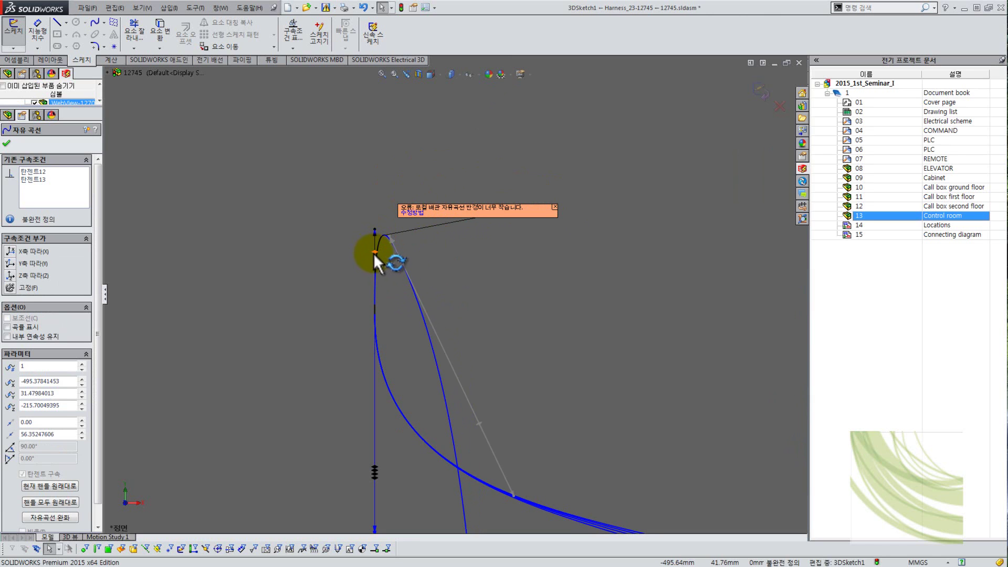
{"action": "left_click_drag", "start_coordinate": [376, 248], "coordinate": [531, 218]}
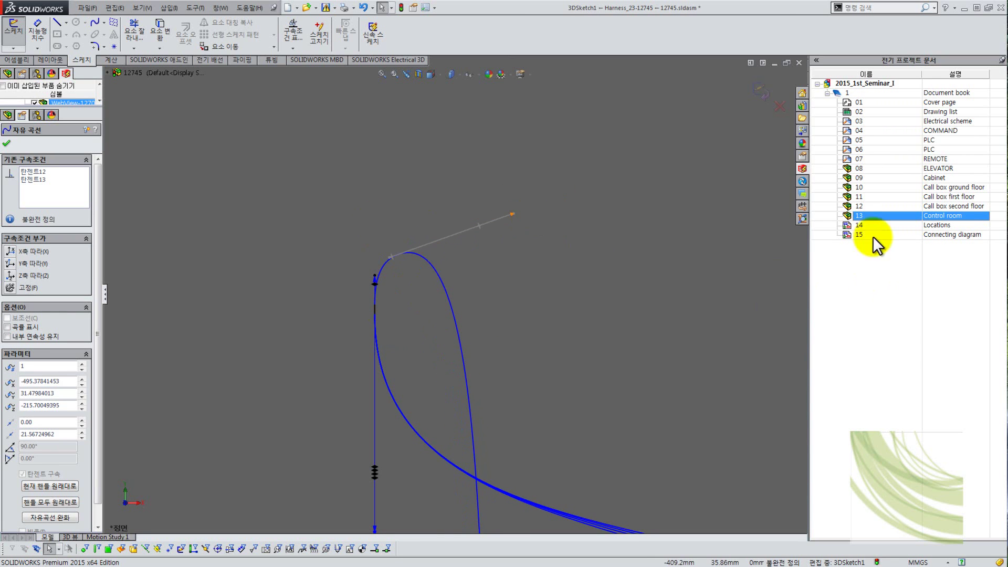
{"action": "left_click", "coordinate": [759, 90]}
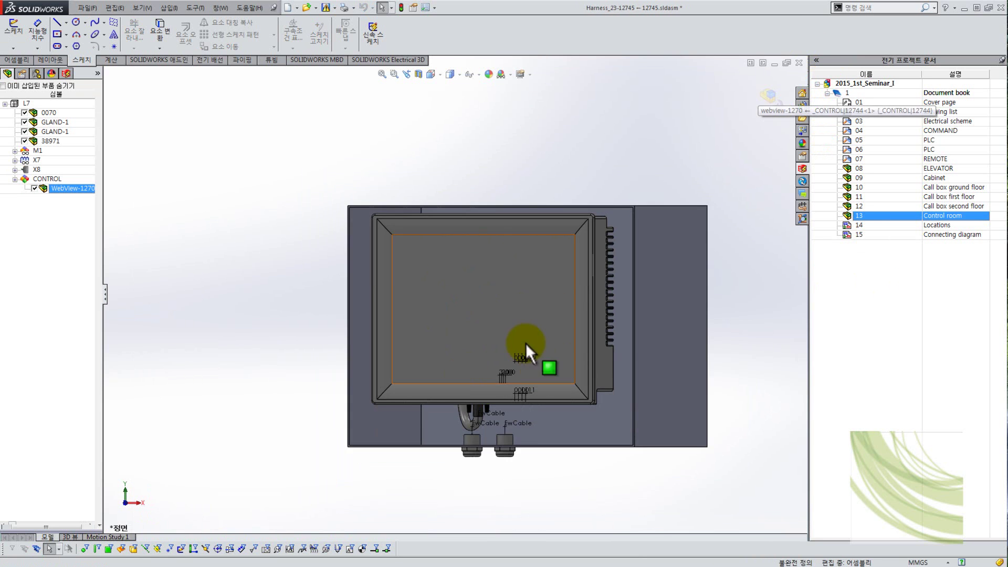
Step: Make the front panel semi-transparent, finish route editing, and switch to the ELEVATOR assembly
{"action": "right_click", "coordinate": [483, 294]}
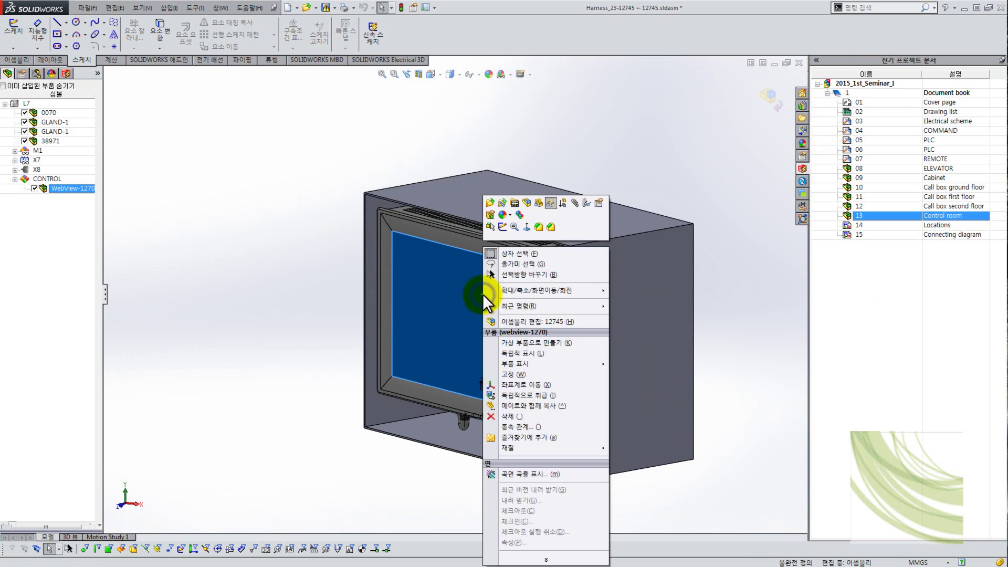
{"action": "left_click", "coordinate": [551, 203]}
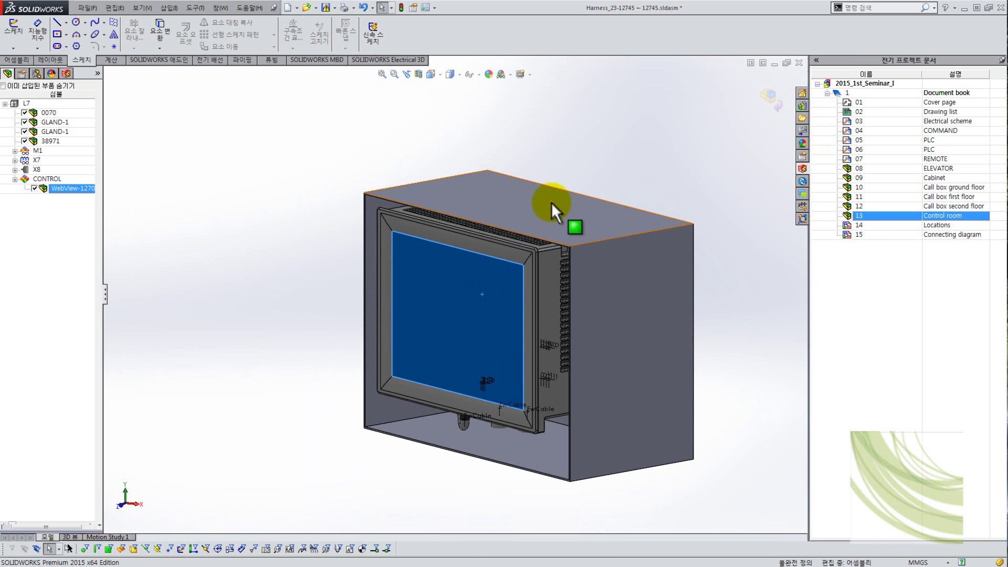
{"action": "left_click", "coordinate": [470, 244]}
{"action": "right_click", "coordinate": [470, 242]}
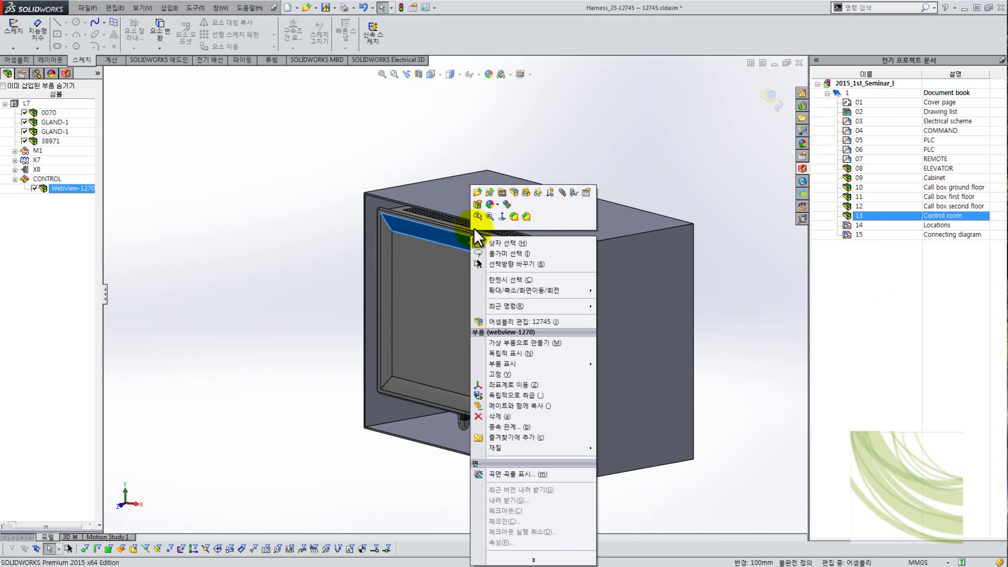
{"action": "key", "text": "Escape"}
{"action": "left_click", "coordinate": [762, 99]}
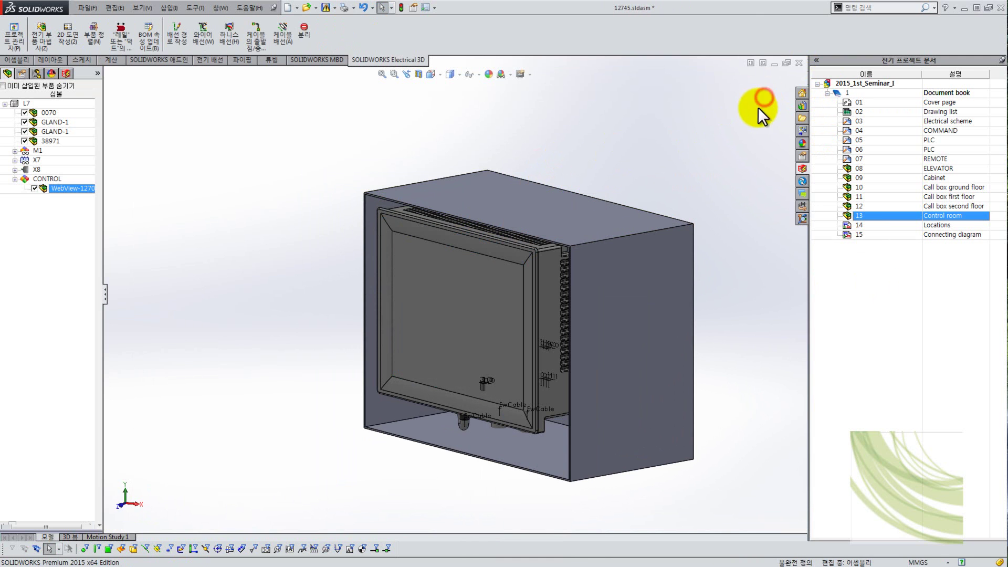
{"action": "left_click", "coordinate": [861, 168]}
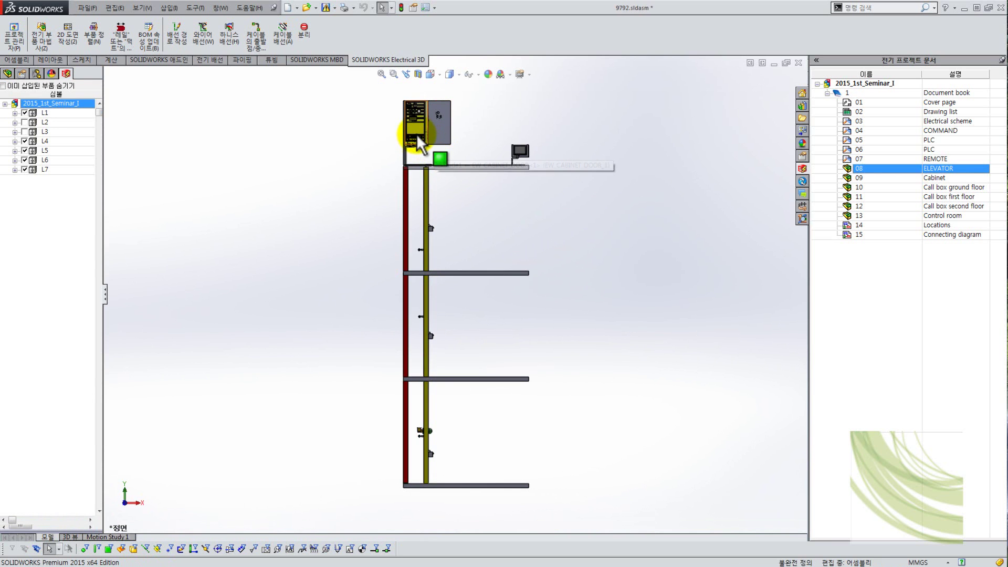
Step: Zoom into the cabinet and launch Tools > SOLIDWORKS Electrical > Project > Reports
{"action": "scroll", "coordinate": [412, 112], "scroll_direction": "down", "scroll_amount": 1}
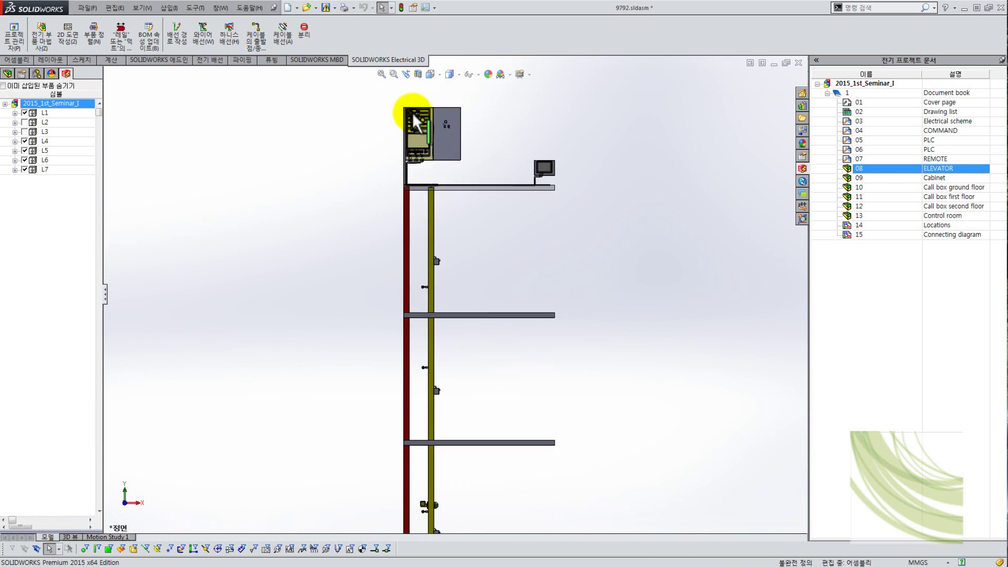
{"action": "scroll", "coordinate": [411, 112], "scroll_direction": "down", "scroll_amount": 8}
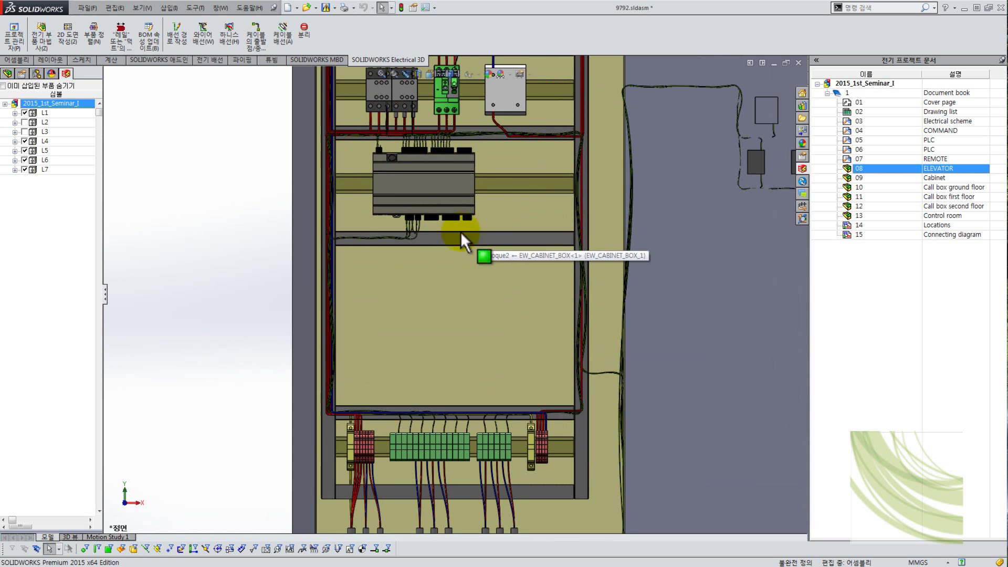
{"action": "scroll", "coordinate": [382, 231], "scroll_direction": "down", "scroll_amount": 3}
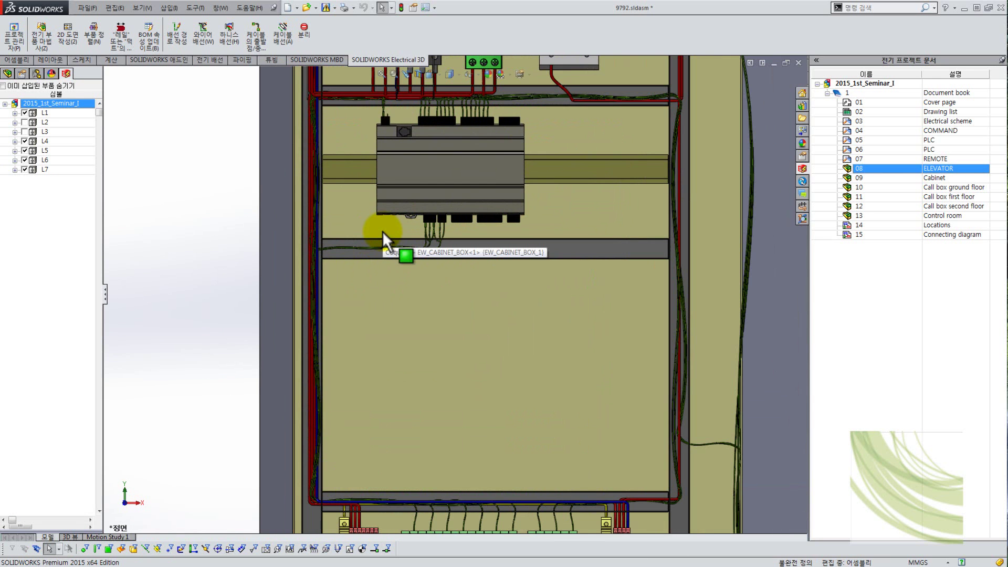
{"action": "scroll", "coordinate": [423, 116], "scroll_direction": "down", "scroll_amount": 4}
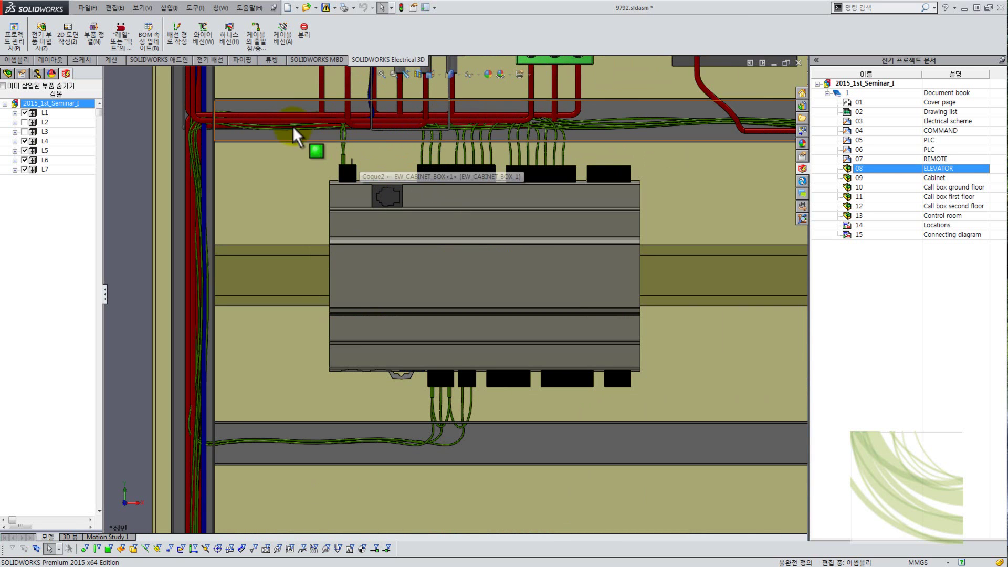
{"action": "left_click", "coordinate": [195, 7]}
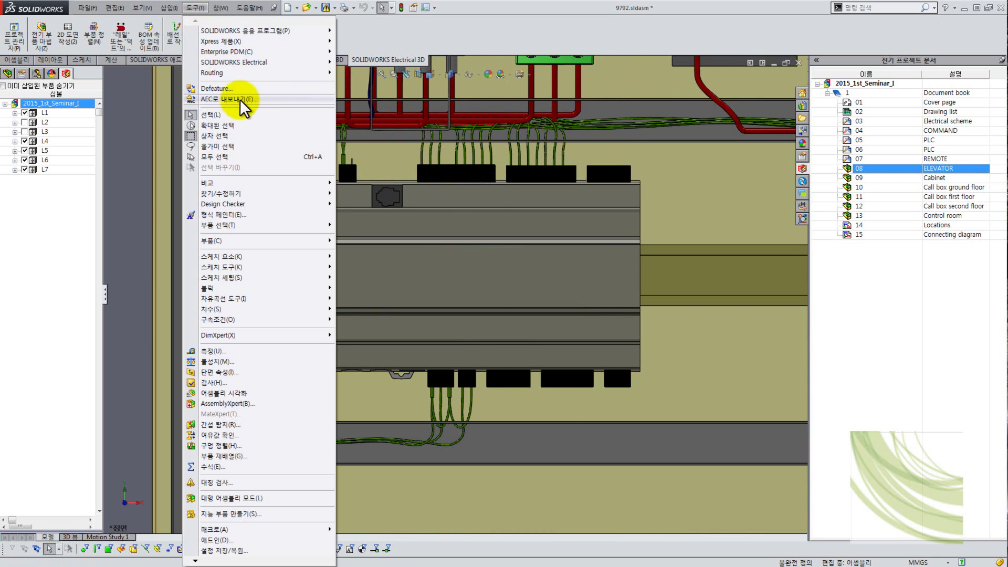
{"action": "mouse_move", "coordinate": [289, 61]}
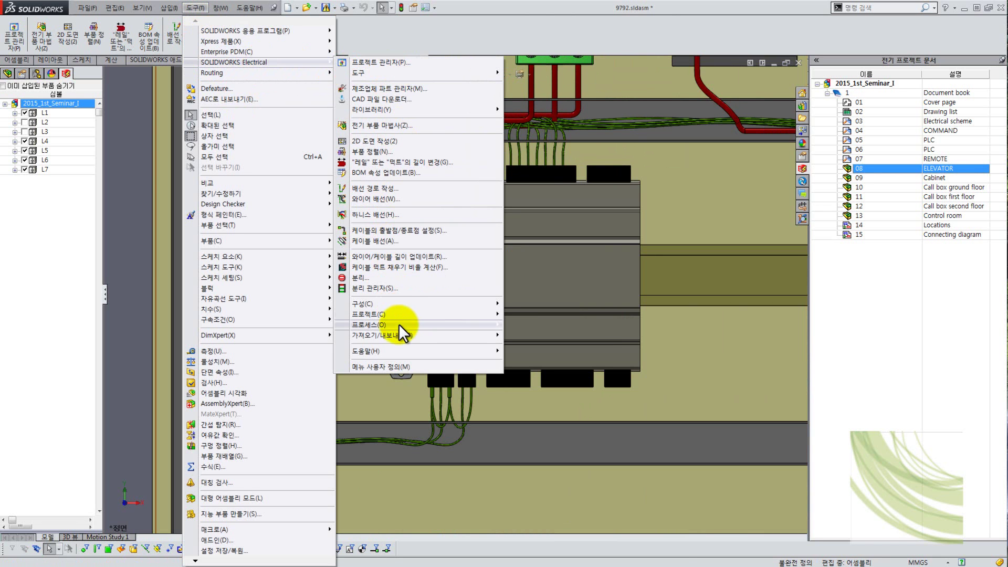
{"action": "mouse_move", "coordinate": [383, 325]}
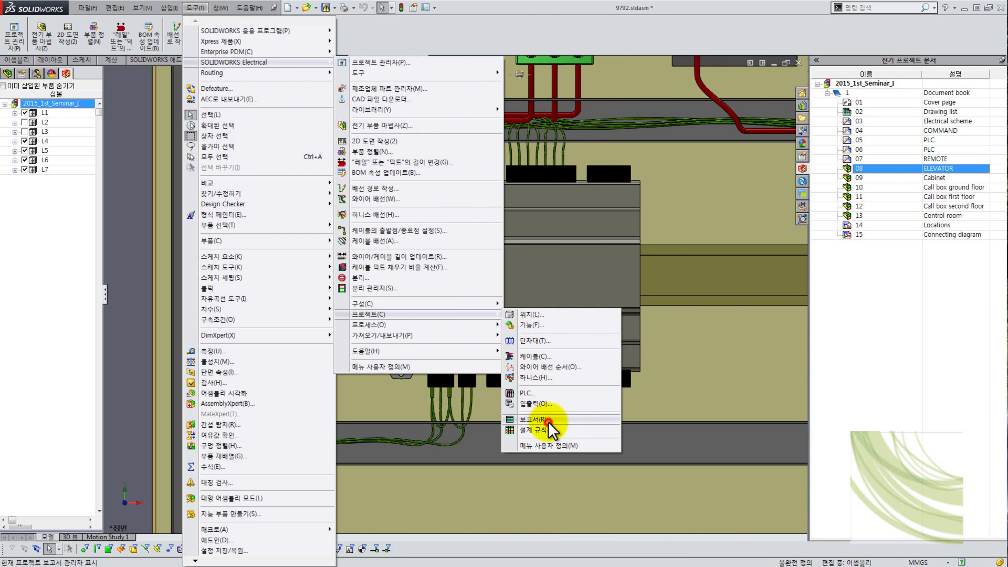
{"action": "left_click", "coordinate": [548, 420]}
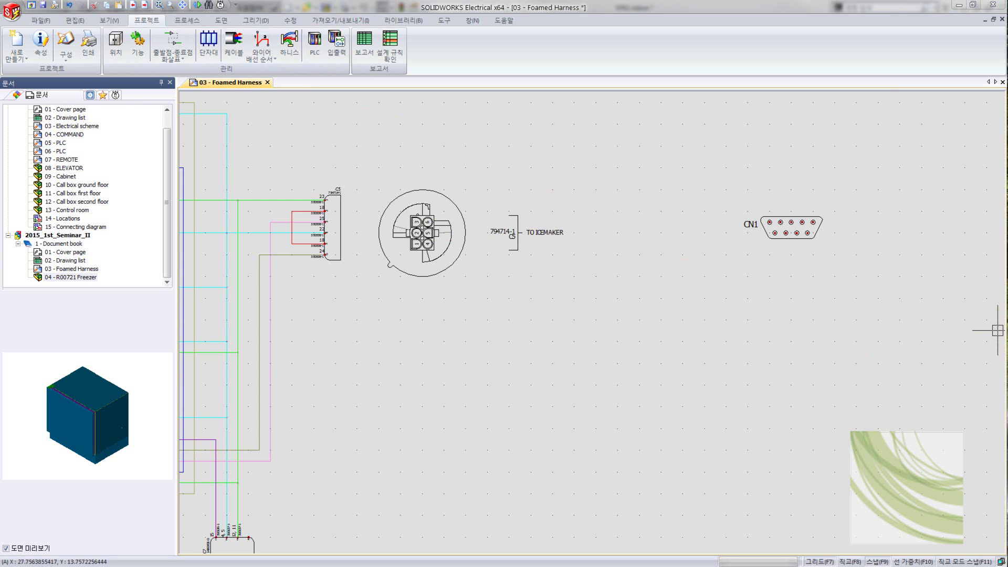
{"action": "left_click", "coordinate": [365, 45]}
{"action": "left_click_drag", "start_coordinate": [273, 50], "coordinate": [415, 74]}
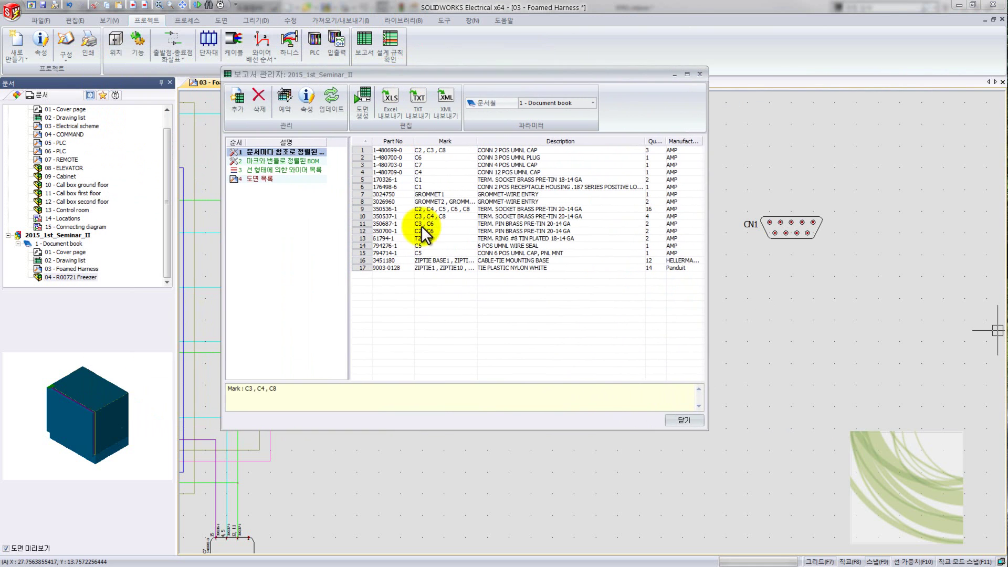
{"action": "left_click", "coordinate": [261, 169]}
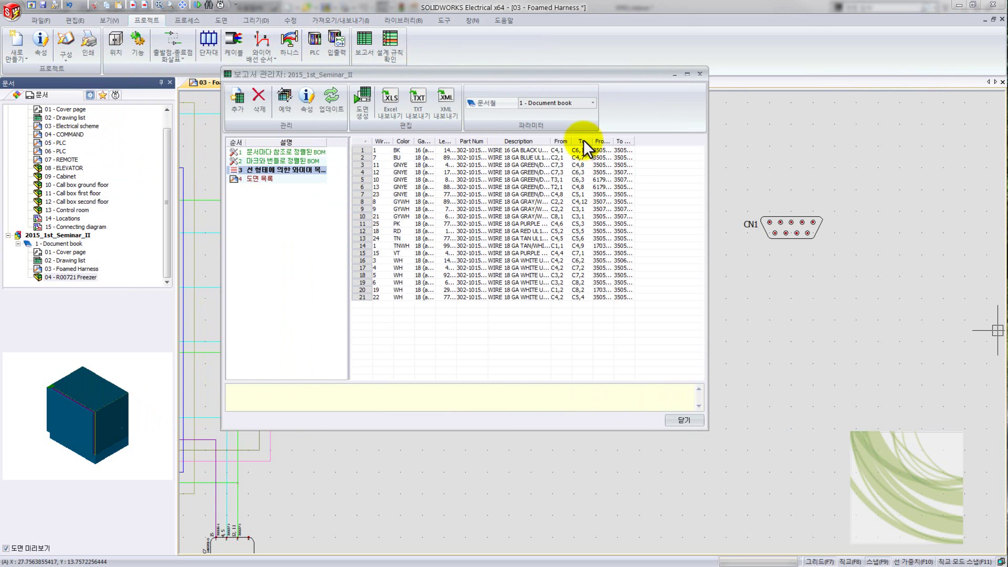
{"action": "left_click_drag", "start_coordinate": [456, 141], "coordinate": [502, 141]}
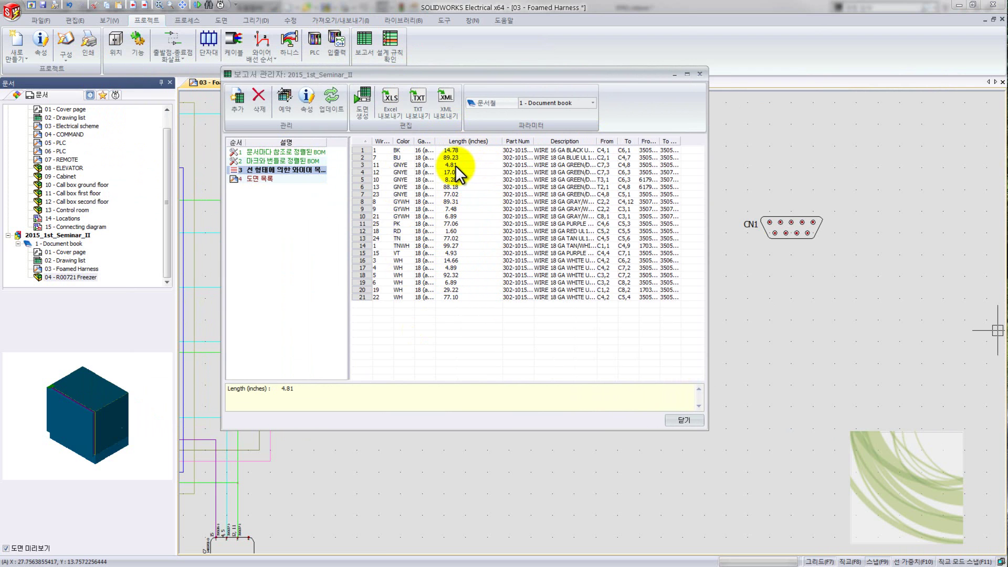
{"action": "left_click", "coordinate": [701, 74]}
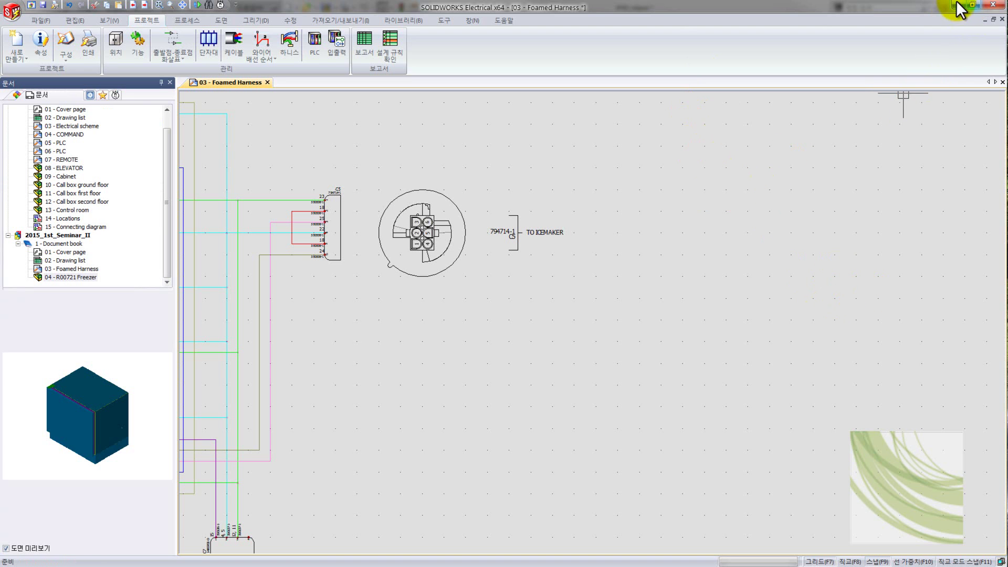
Step: Start inserting a new connector using the Molex 70280-0089 manufacturer part
{"action": "left_click", "coordinate": [718, 284]}
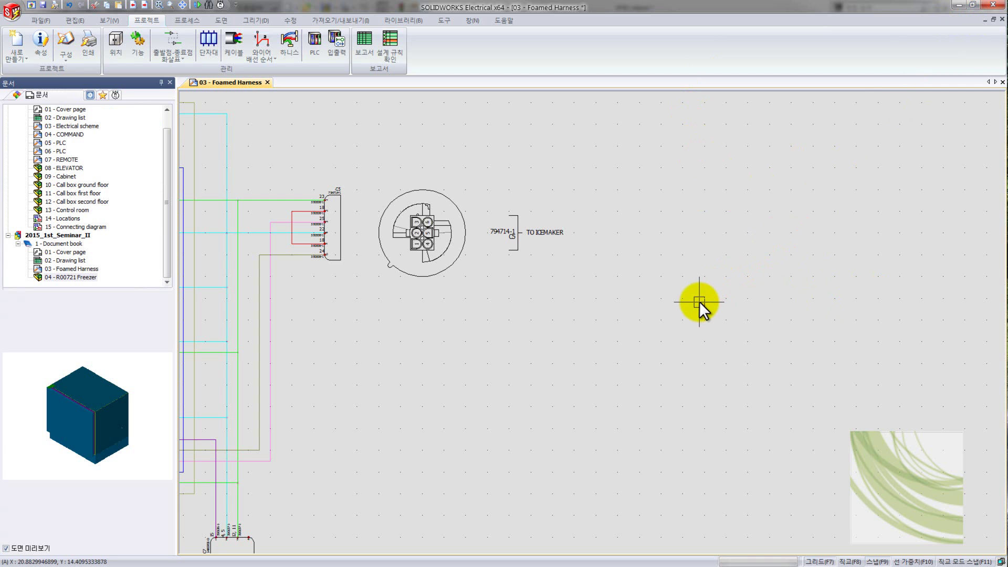
{"action": "scroll", "coordinate": [657, 342], "scroll_direction": "down", "scroll_amount": 2}
{"action": "middle_click_drag", "start_coordinate": [657, 341], "coordinate": [540, 342]}
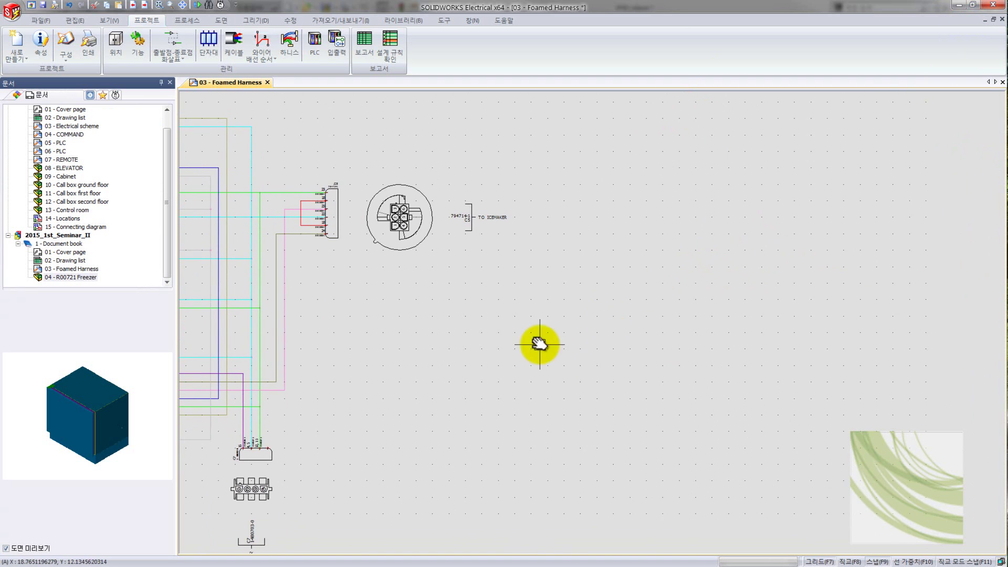
{"action": "left_click", "coordinate": [187, 21]}
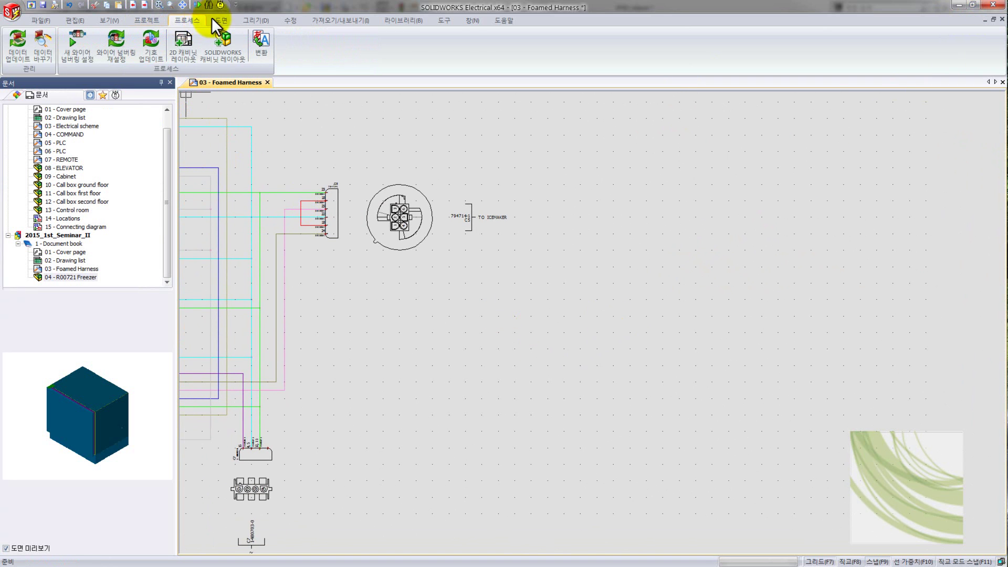
{"action": "left_click", "coordinate": [219, 20]}
{"action": "left_click", "coordinate": [185, 46]}
{"action": "left_click", "coordinate": [477, 273]}
{"action": "left_click", "coordinate": [426, 136]}
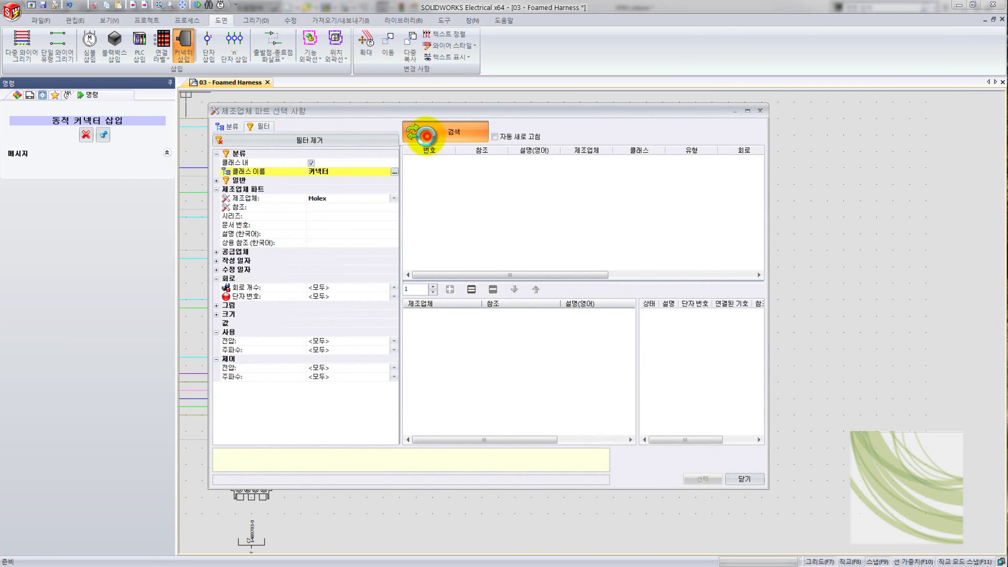
{"action": "left_click", "coordinate": [477, 160]}
{"action": "left_click", "coordinate": [450, 289]}
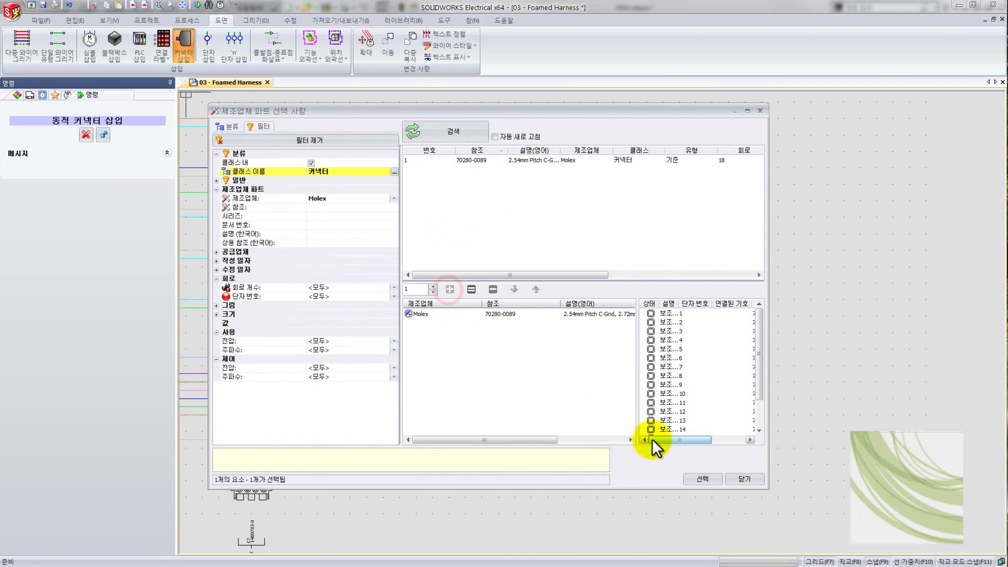
{"action": "left_click", "coordinate": [701, 478]}
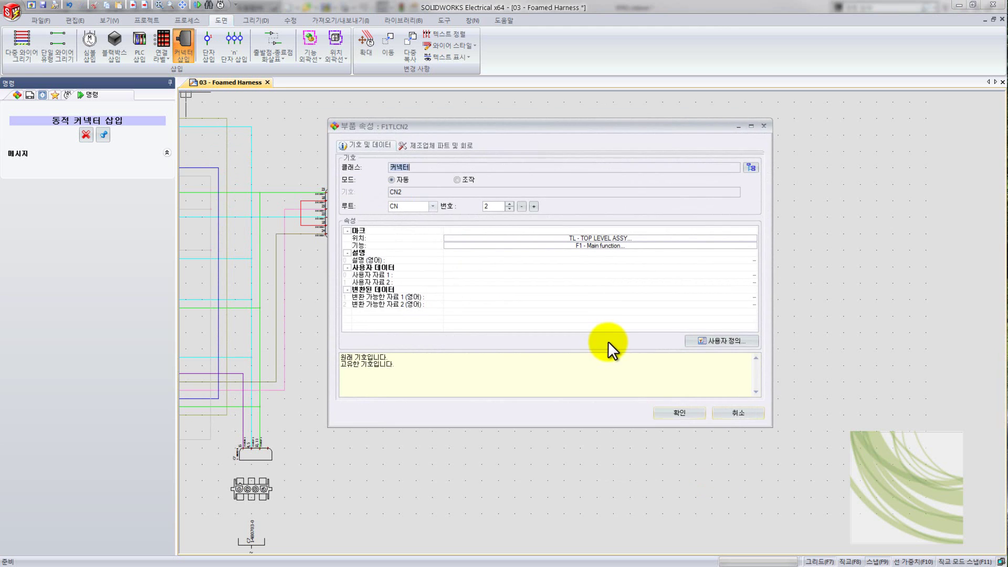
{"action": "left_click", "coordinate": [673, 412]}
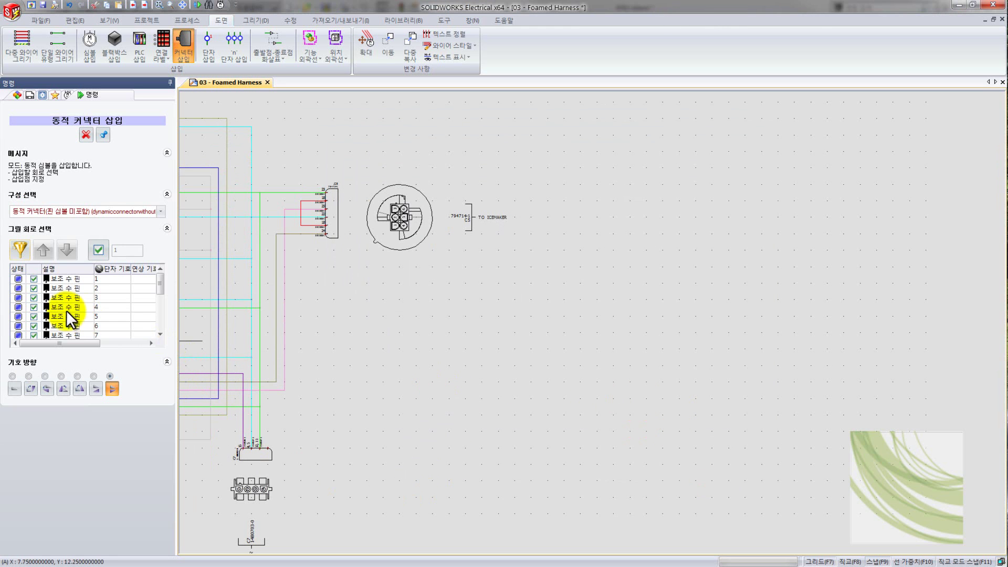
Step: Exclude unused pins 1, 3, 6 and 12, and place connector CN2 on the sheet
{"action": "left_click", "coordinate": [35, 280]}
{"action": "left_click", "coordinate": [34, 297]}
{"action": "left_click", "coordinate": [35, 326]}
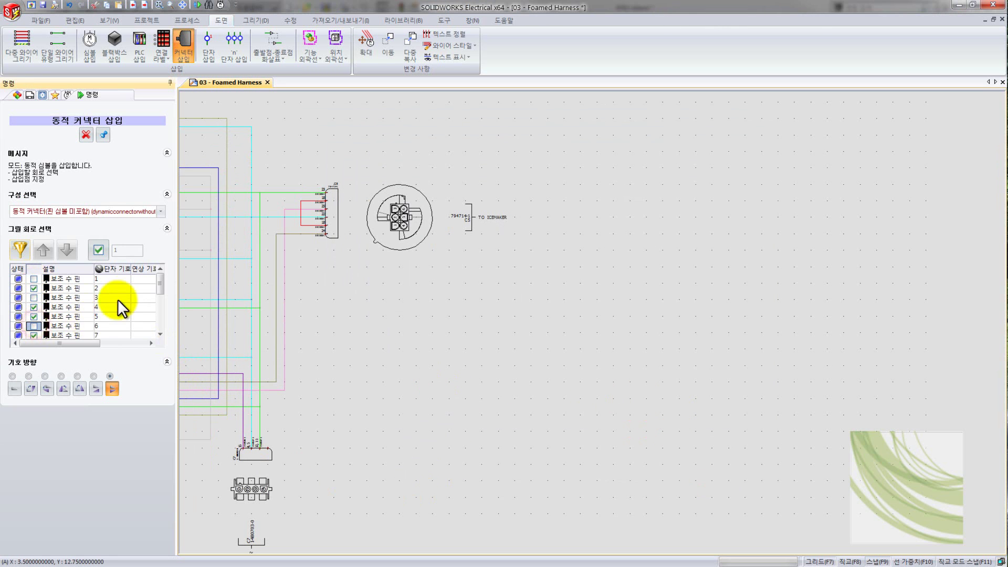
{"action": "scroll", "coordinate": [157, 285], "scroll_direction": "down", "scroll_amount": 3}
{"action": "left_click", "coordinate": [33, 317]}
{"action": "left_click", "coordinate": [634, 411]}
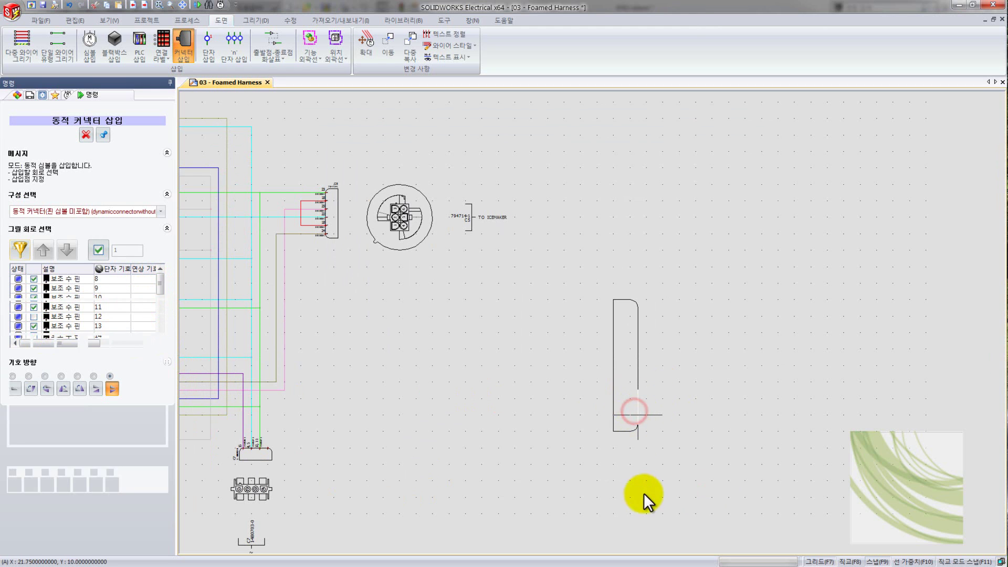
{"action": "left_click", "coordinate": [84, 134]}
Step: Insert a 4-pin AMP 1-480703-0 connector, rotated, as CN3 to the right of CN2
{"action": "left_click", "coordinate": [184, 44]}
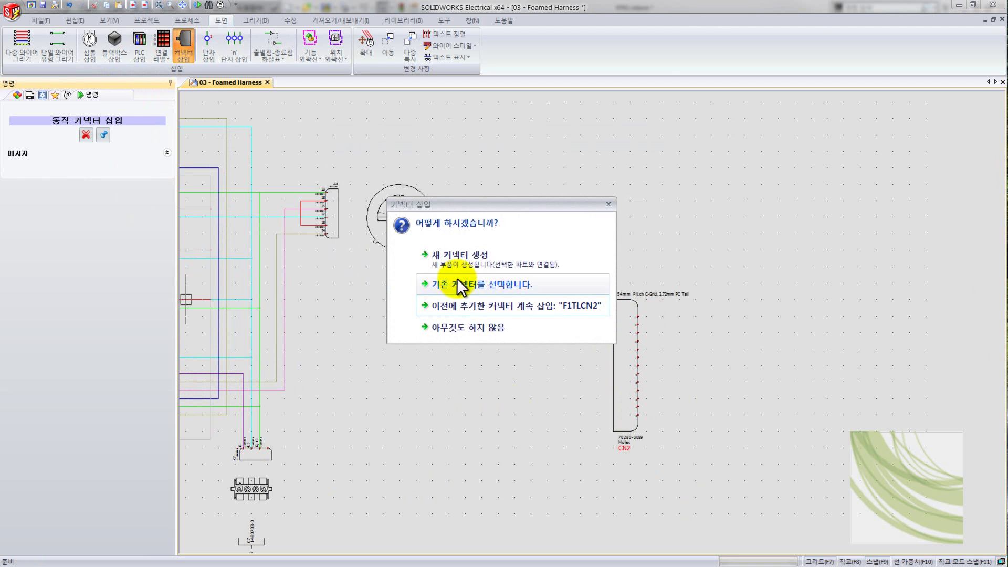
{"action": "left_click", "coordinate": [480, 254]}
{"action": "left_click", "coordinate": [394, 199]}
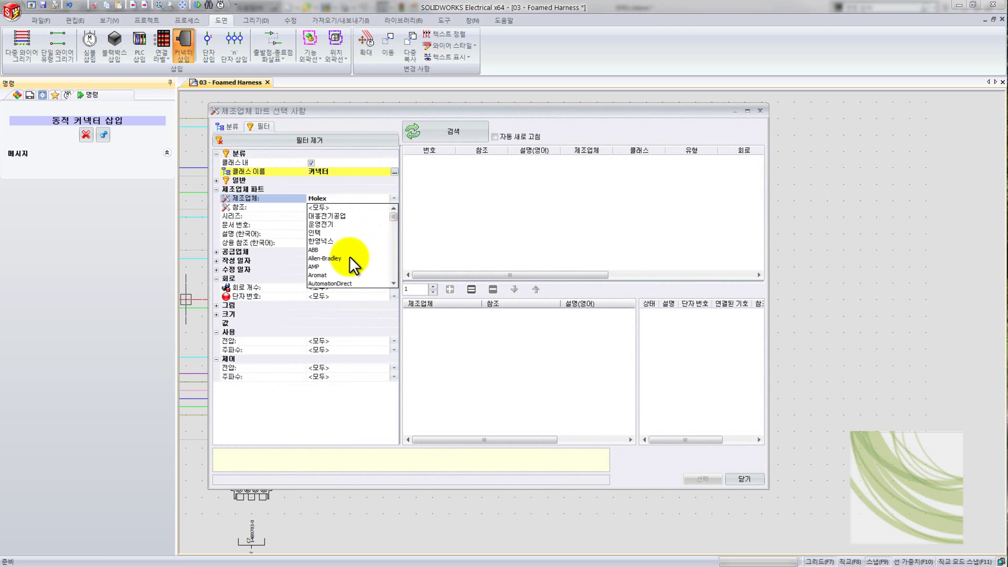
{"action": "left_click", "coordinate": [336, 266]}
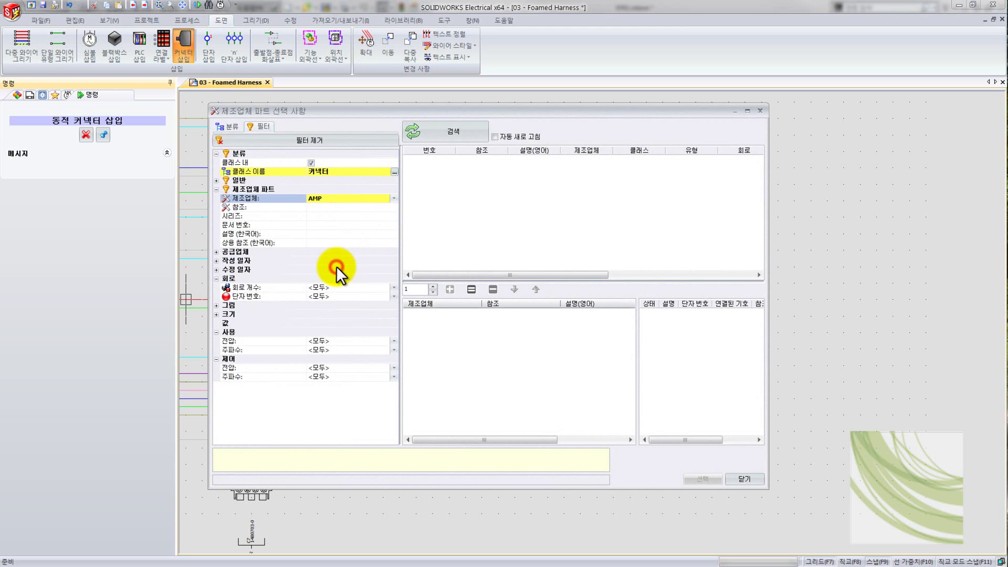
{"action": "left_click", "coordinate": [446, 134]}
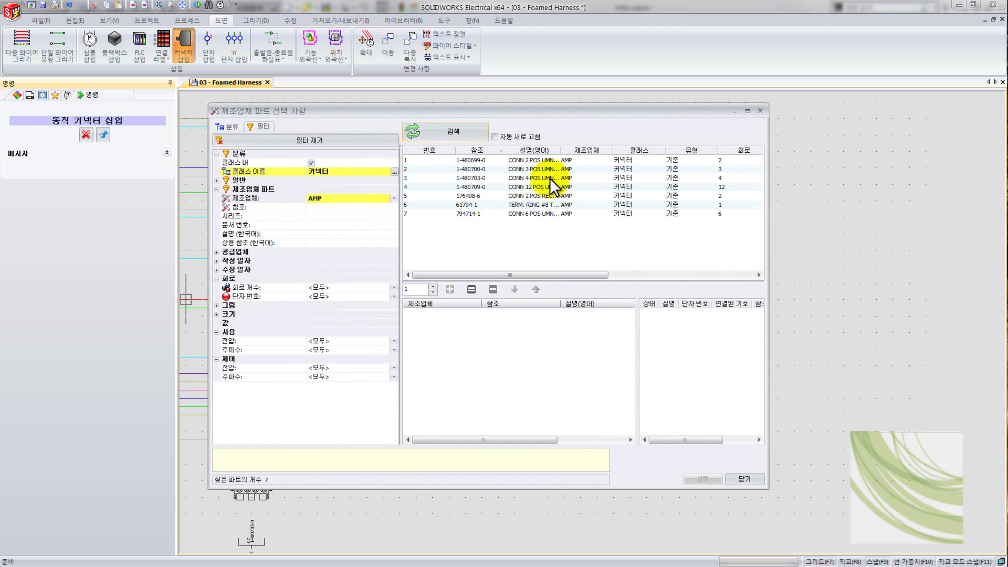
{"action": "left_click", "coordinate": [549, 178]}
{"action": "left_click", "coordinate": [450, 289]}
{"action": "left_click", "coordinate": [696, 478]}
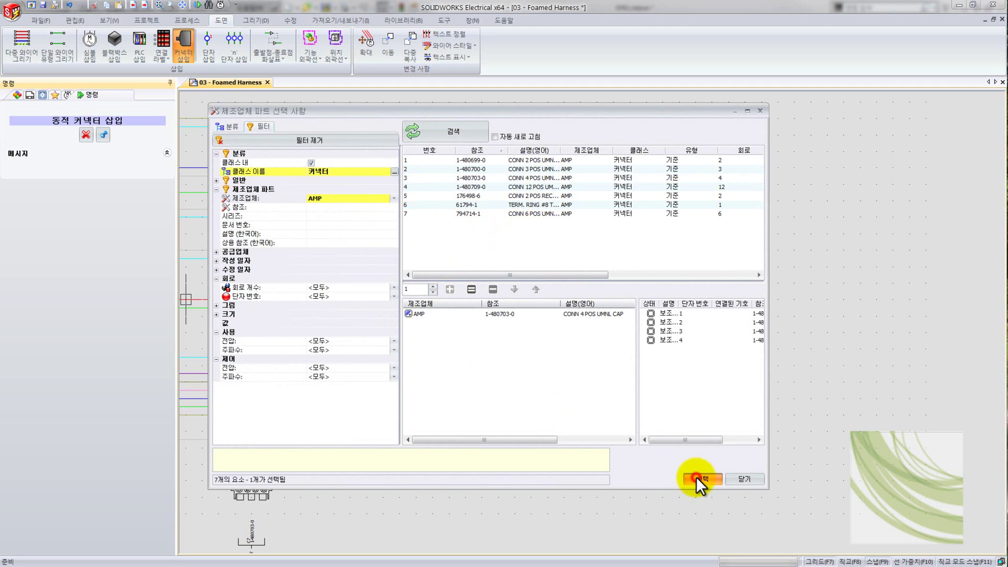
{"action": "left_click", "coordinate": [689, 414]}
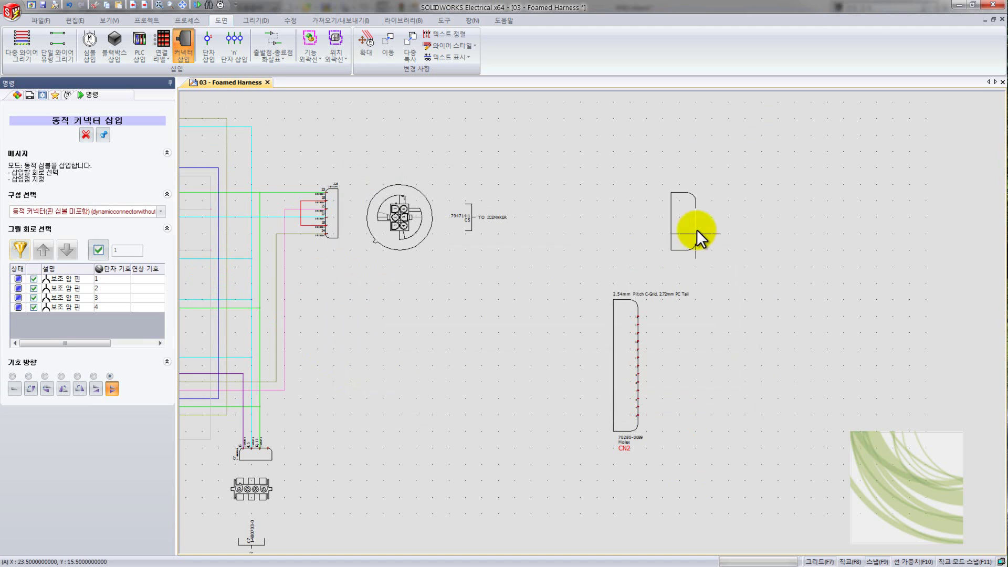
{"action": "key", "text": "space"}
{"action": "key", "text": "space"}
{"action": "key", "text": "space"}
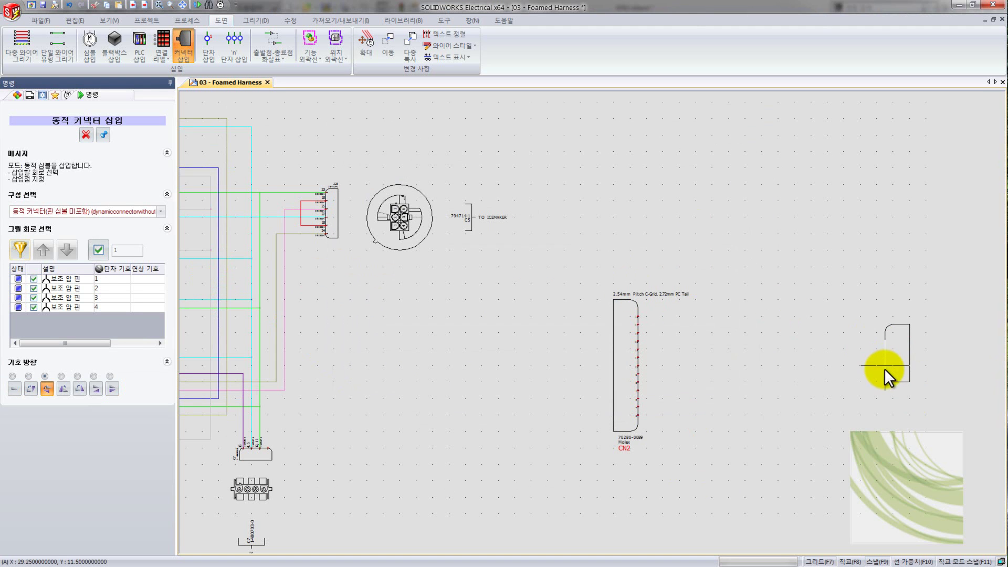
{"action": "left_click", "coordinate": [887, 377]}
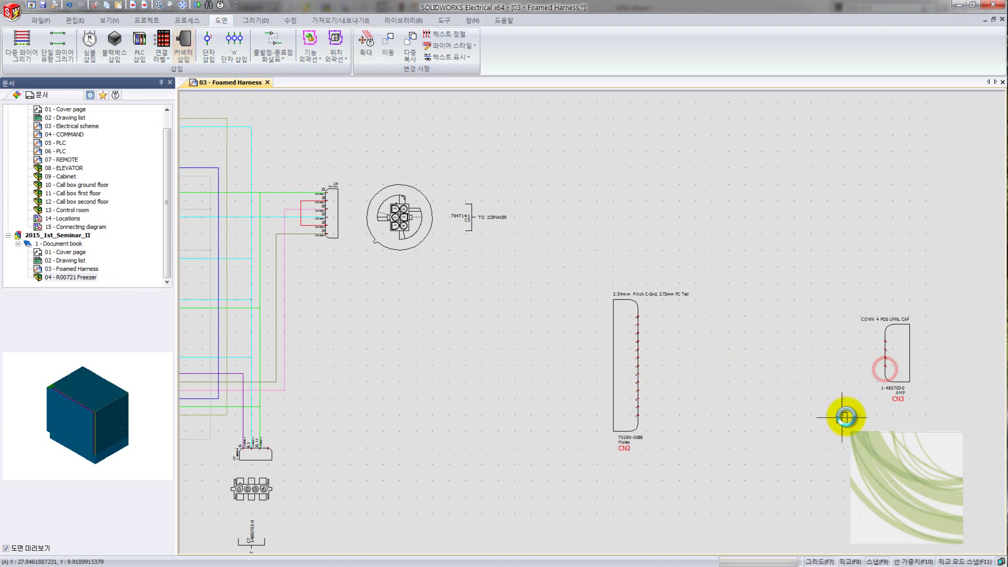
{"action": "left_click", "coordinate": [58, 44]}
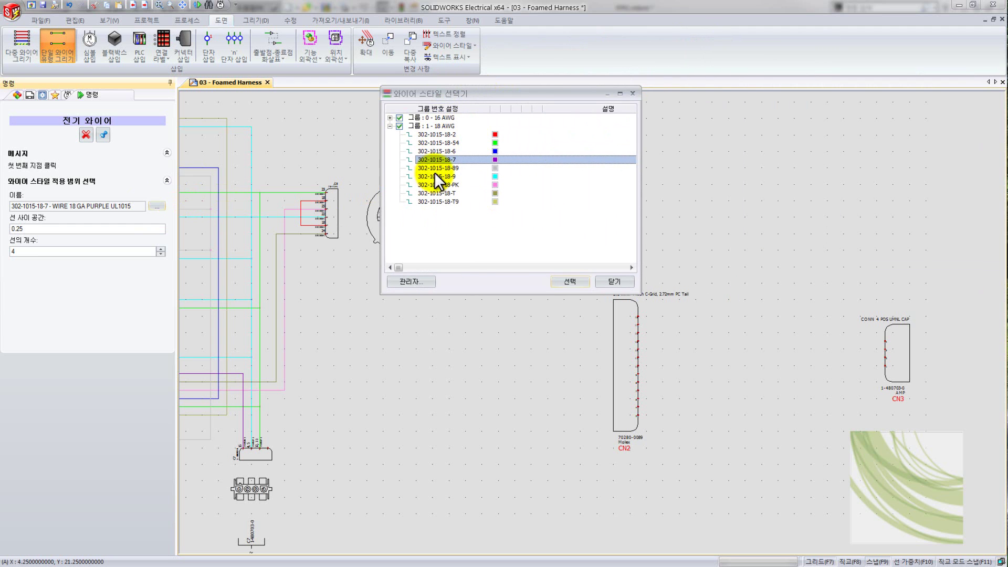
{"action": "left_click", "coordinate": [390, 118]}
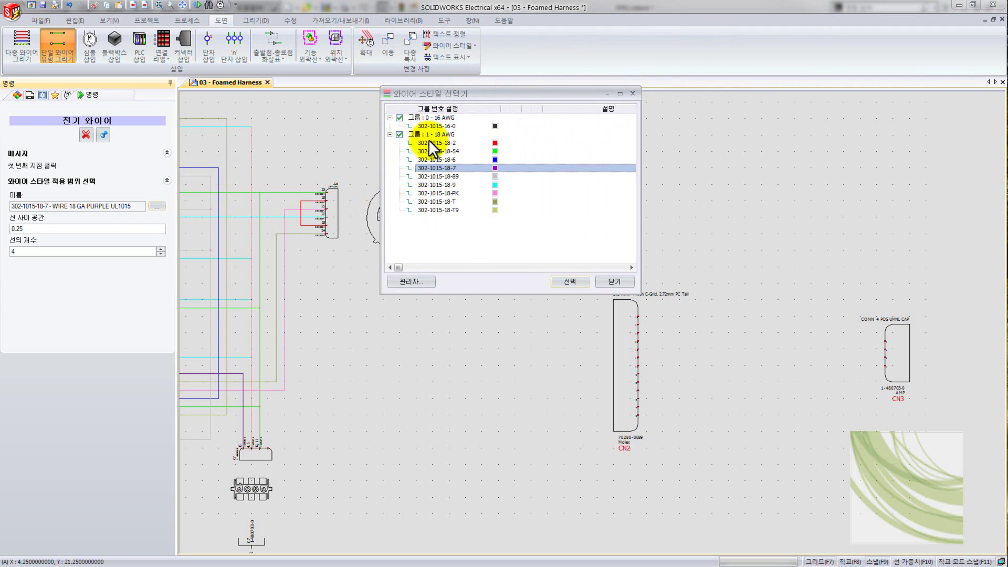
{"action": "left_click", "coordinate": [434, 126]}
{"action": "left_click", "coordinate": [560, 282]}
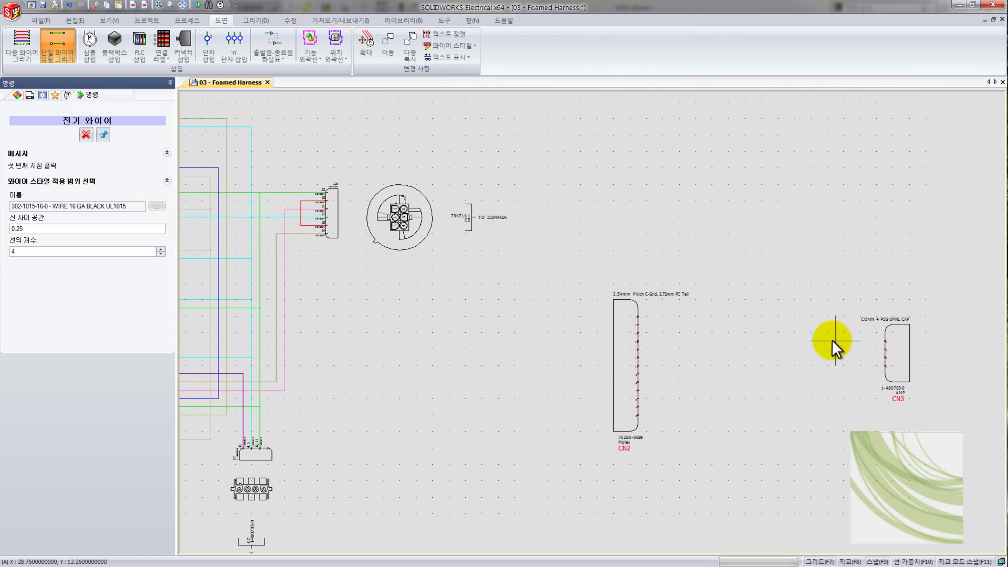
{"action": "left_click", "coordinate": [597, 341]}
{"action": "left_click", "coordinate": [969, 348]}
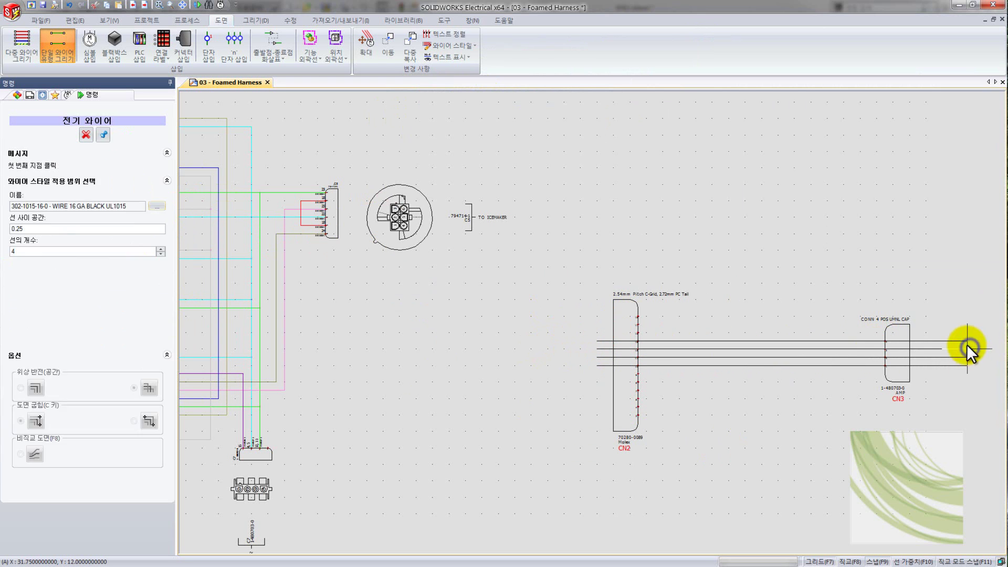
{"action": "left_click", "coordinate": [86, 135]}
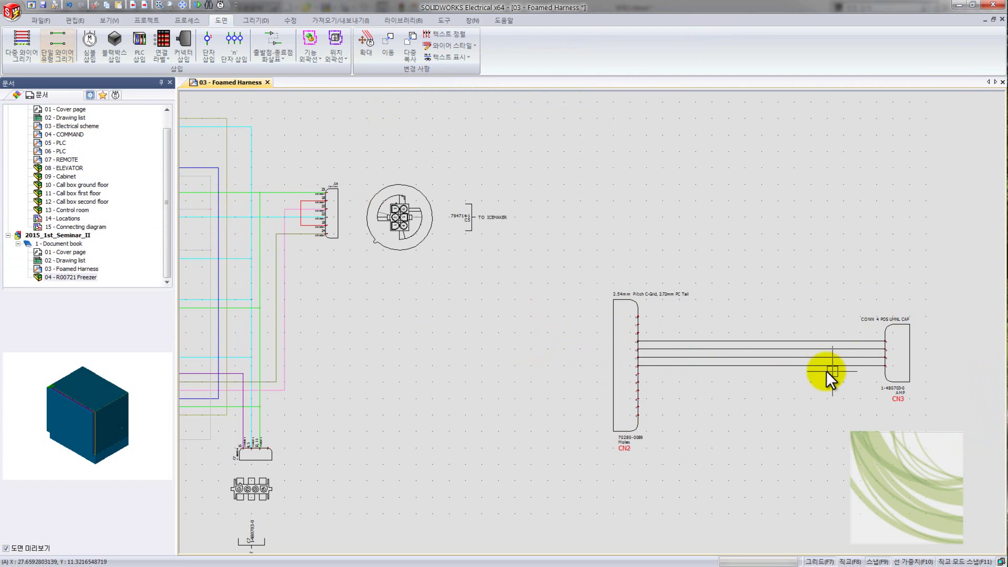
{"action": "scroll", "coordinate": [717, 391], "scroll_direction": "up", "scroll_amount": 3}
{"action": "middle_click_drag", "start_coordinate": [875, 374], "coordinate": [663, 366]}
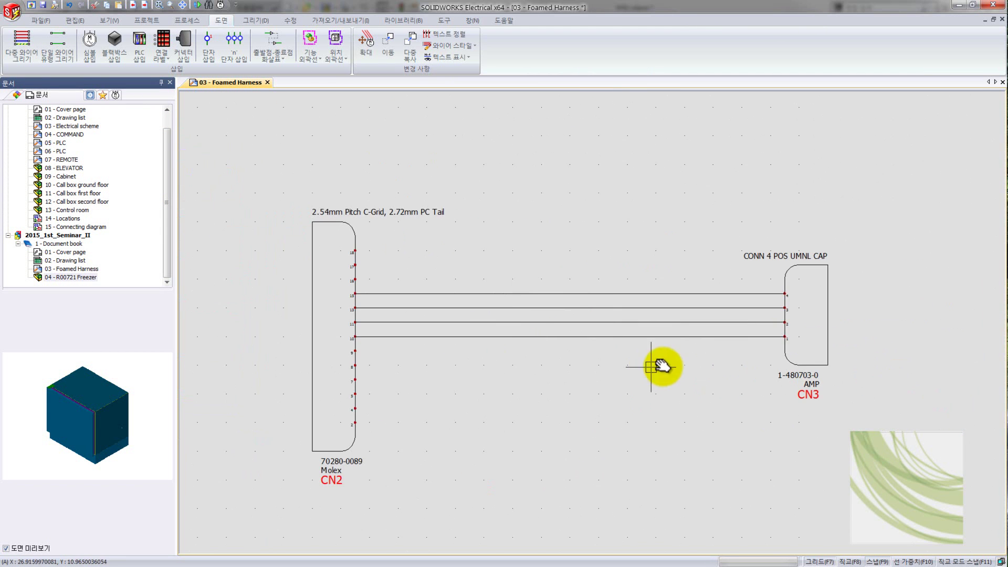
{"action": "middle_click_drag", "start_coordinate": [597, 315], "coordinate": [686, 265]}
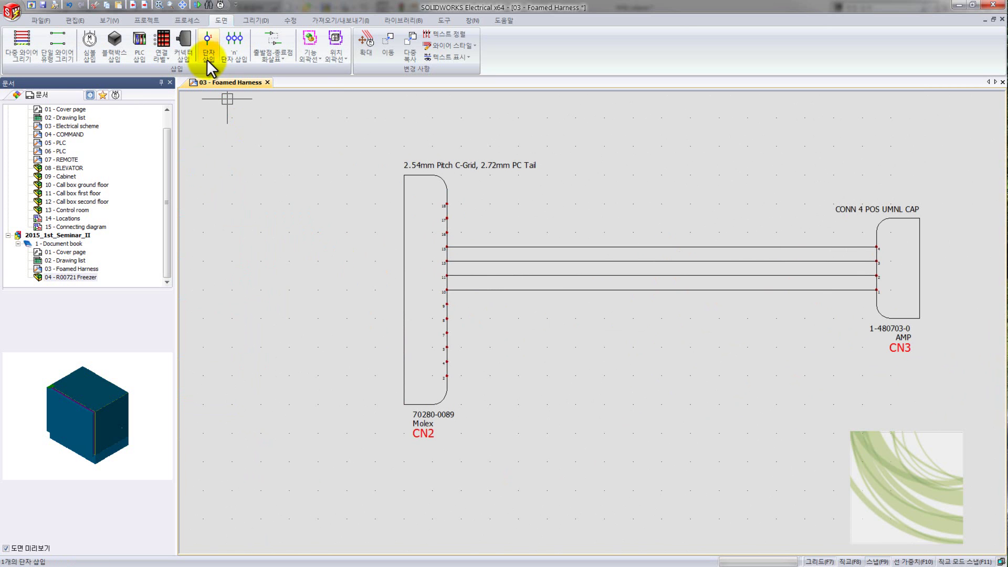
Step: Run new wire numbering so the four wires are numbered 2 through 5
{"action": "left_click", "coordinate": [188, 21]}
{"action": "left_click", "coordinate": [94, 59]}
{"action": "left_click", "coordinate": [496, 313]}
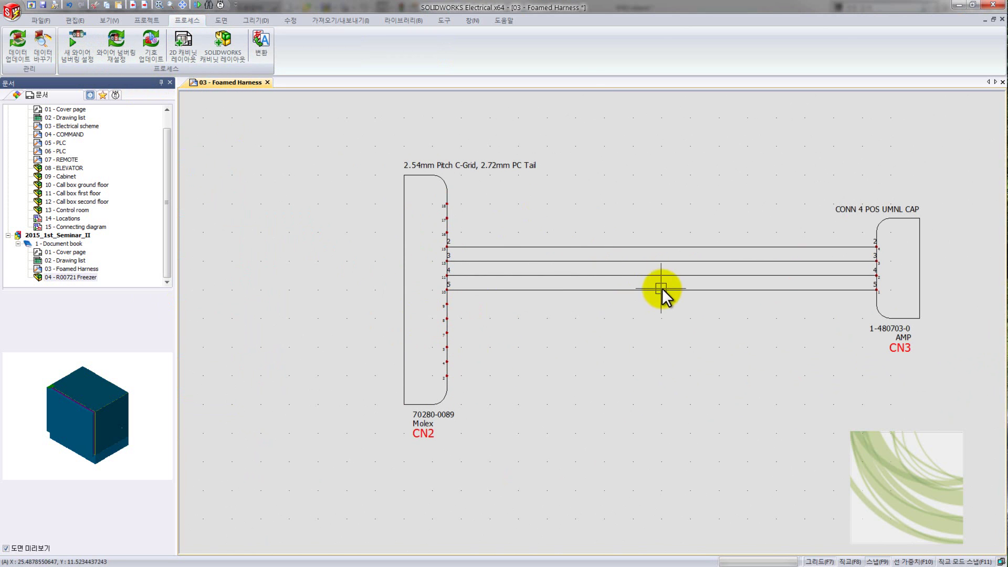
{"action": "scroll", "coordinate": [663, 290], "scroll_direction": "up", "scroll_amount": 2}
{"action": "scroll", "coordinate": [664, 292], "scroll_direction": "down", "scroll_amount": 1}
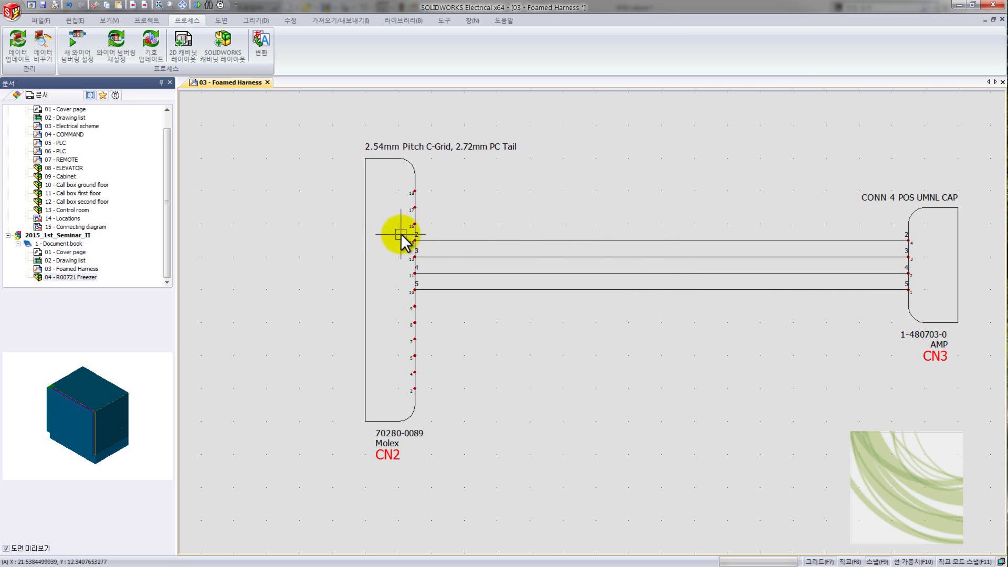
Step: Open the wire style properties of the top wire, numbered 2
{"action": "left_click", "coordinate": [652, 240]}
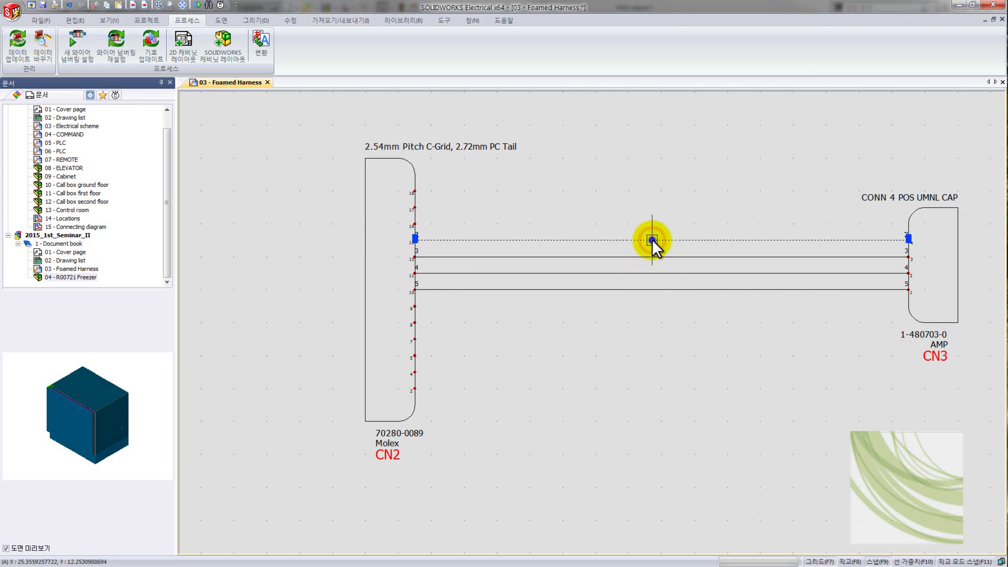
{"action": "right_click", "coordinate": [652, 240]}
{"action": "left_click", "coordinate": [798, 245]}
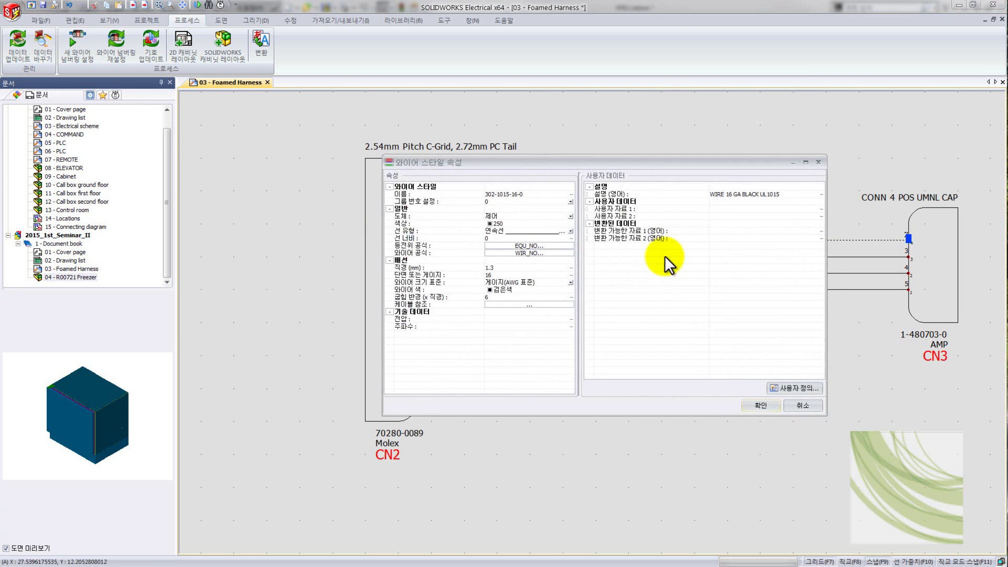
{"action": "left_click_drag", "start_coordinate": [509, 171], "coordinate": [448, 159]}
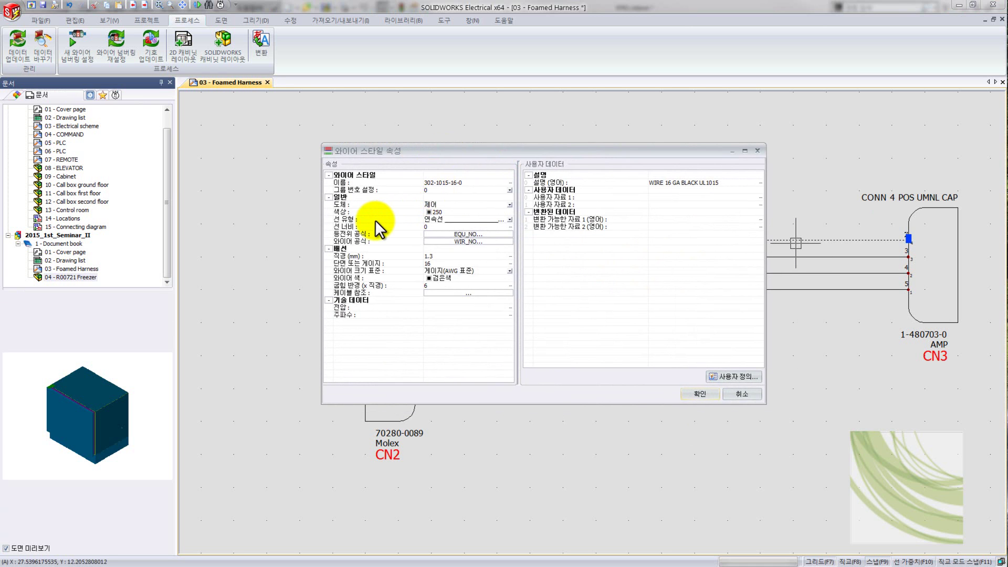
Step: Set the wire mark formula to WIR_NO_WIR_SIZ_WIR_COL and confirm the style settings
{"action": "left_click", "coordinate": [470, 242]}
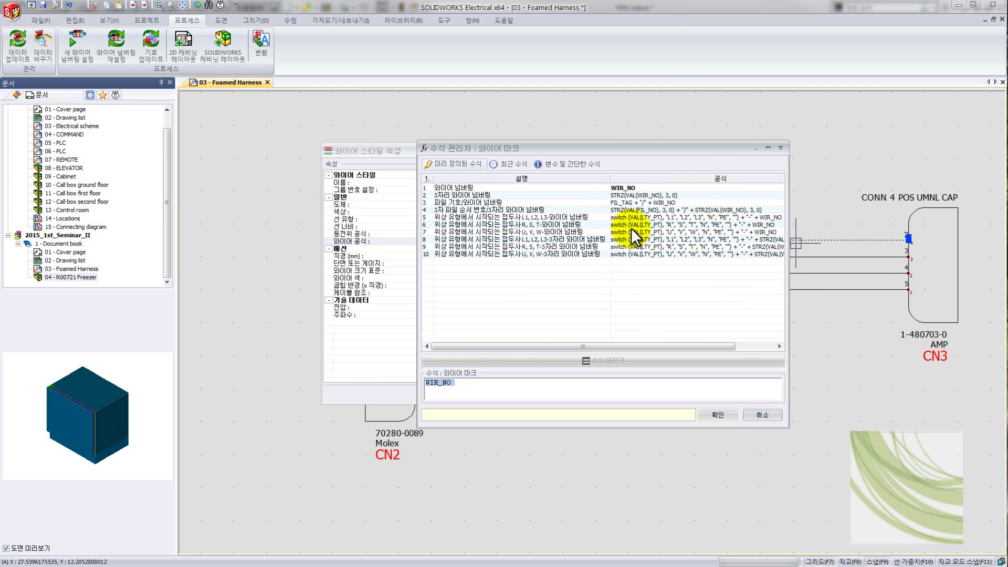
{"action": "left_click_drag", "start_coordinate": [790, 244], "coordinate": [854, 257]}
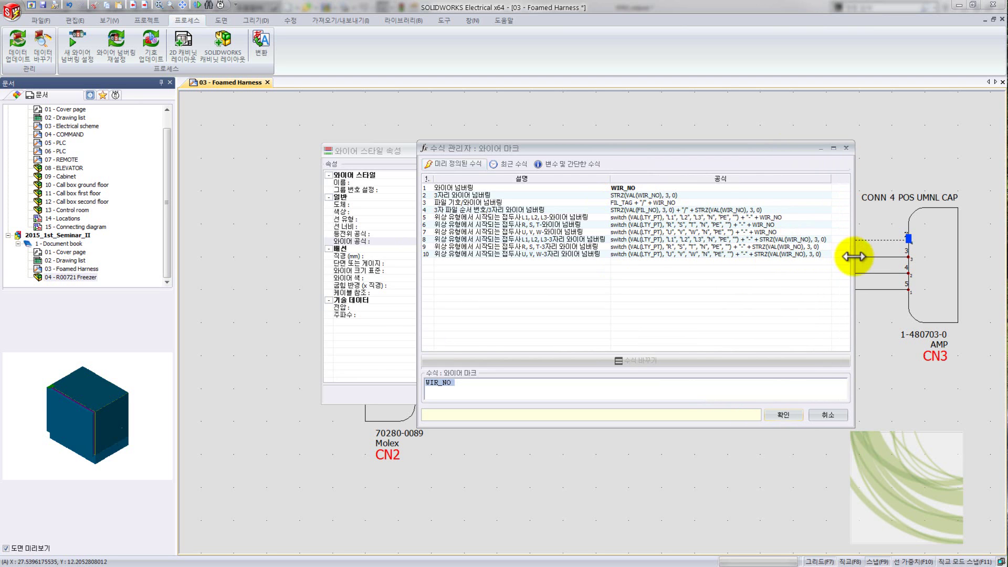
{"action": "left_click", "coordinate": [569, 164]}
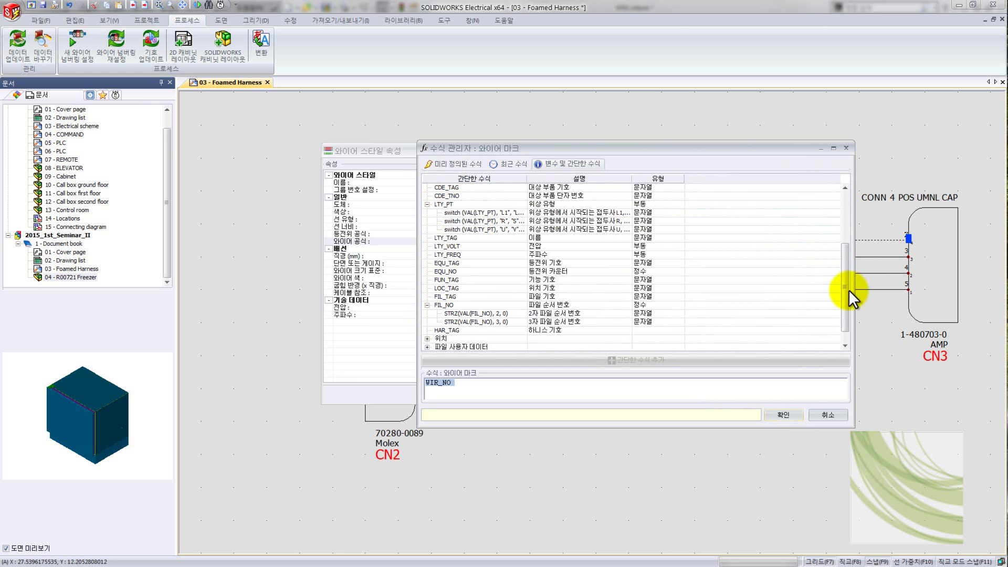
{"action": "left_click_drag", "start_coordinate": [845, 316], "coordinate": [837, 340]}
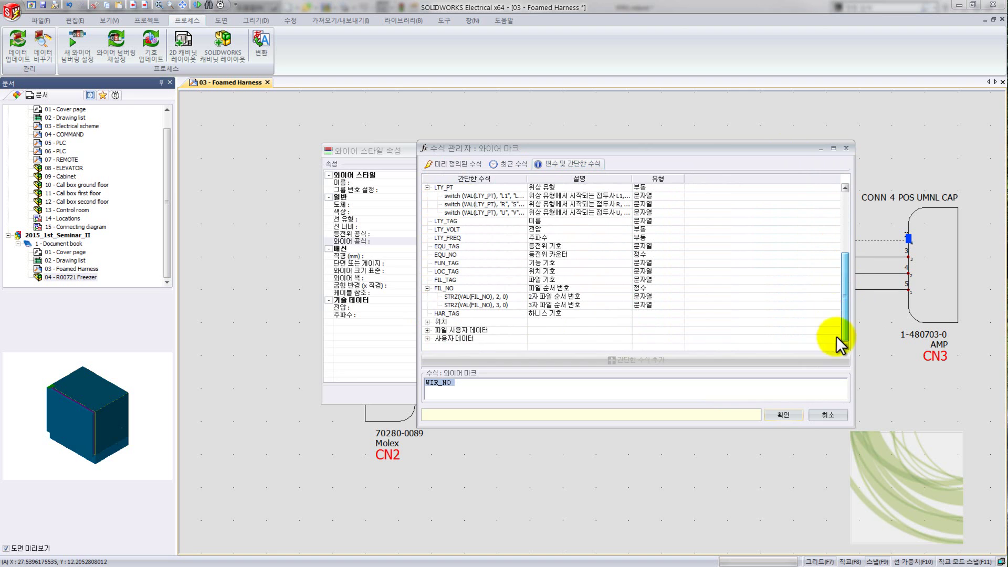
{"action": "left_click", "coordinate": [428, 339]}
{"action": "left_click", "coordinate": [461, 197]}
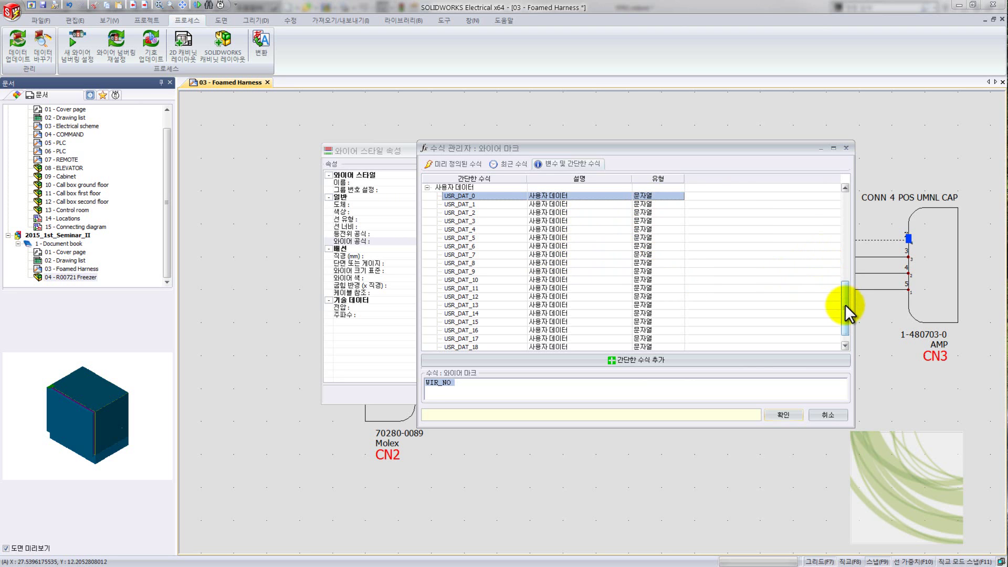
{"action": "left_click", "coordinate": [507, 164]}
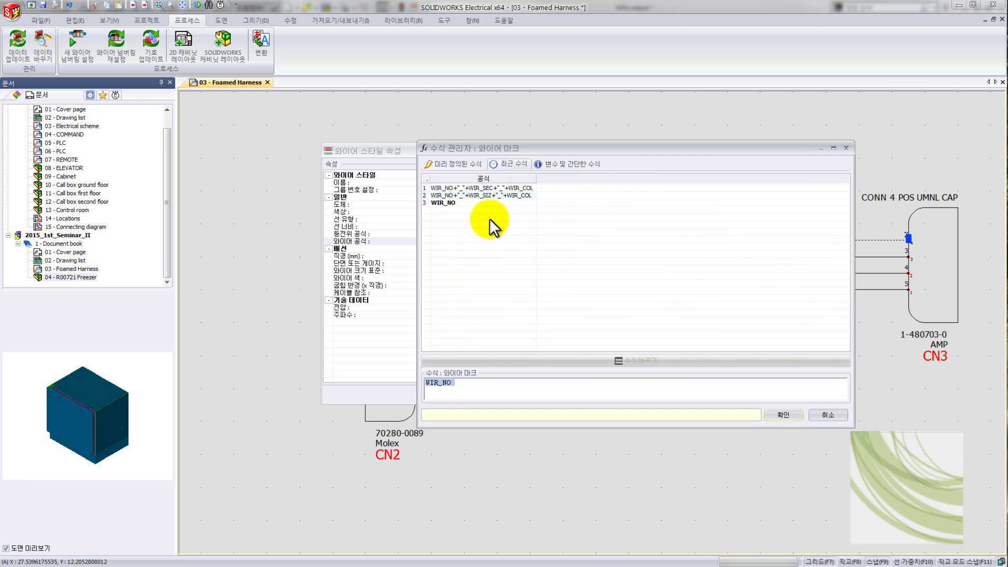
{"action": "left_click", "coordinate": [481, 194]}
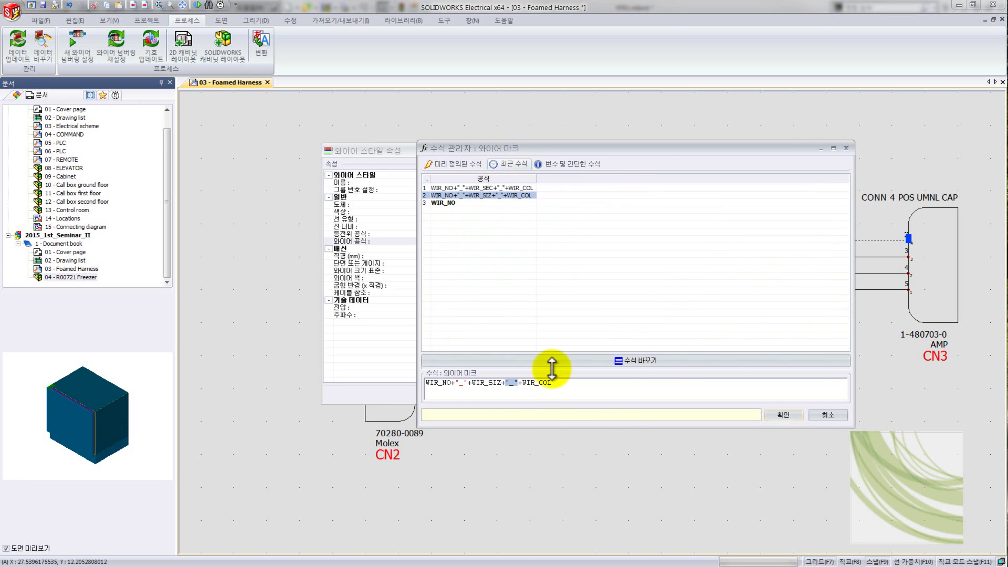
{"action": "left_click", "coordinate": [769, 415]}
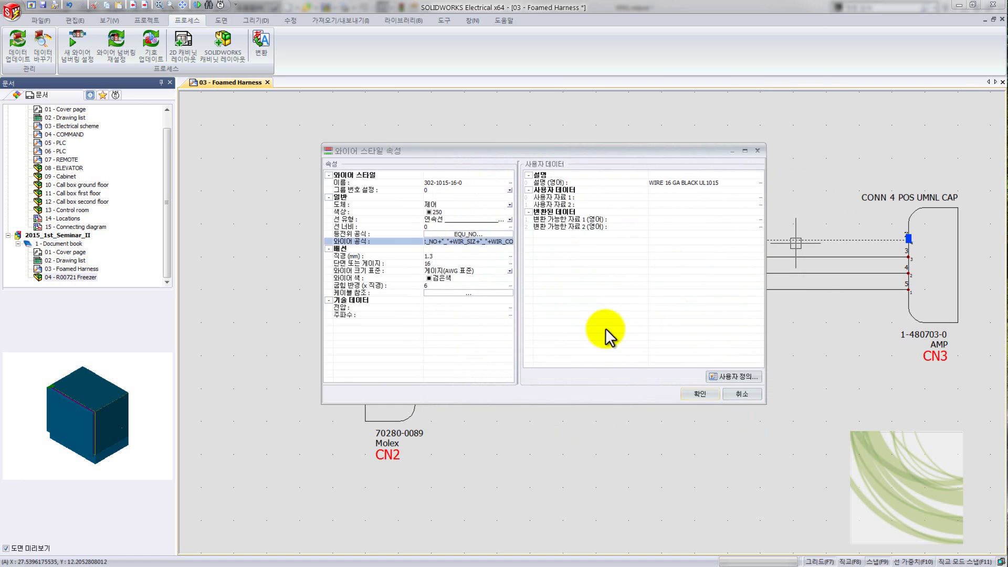
{"action": "left_click", "coordinate": [687, 394]}
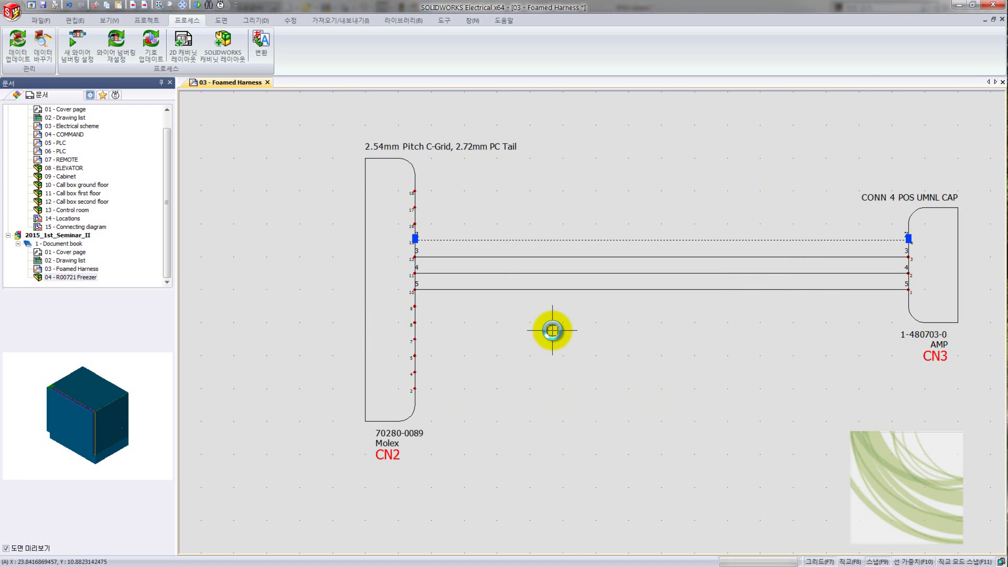
Step: Remove the existing wire numbers from the four selected CN2–CN3 wires
{"action": "left_click_drag", "start_coordinate": [610, 176], "coordinate": [629, 282]}
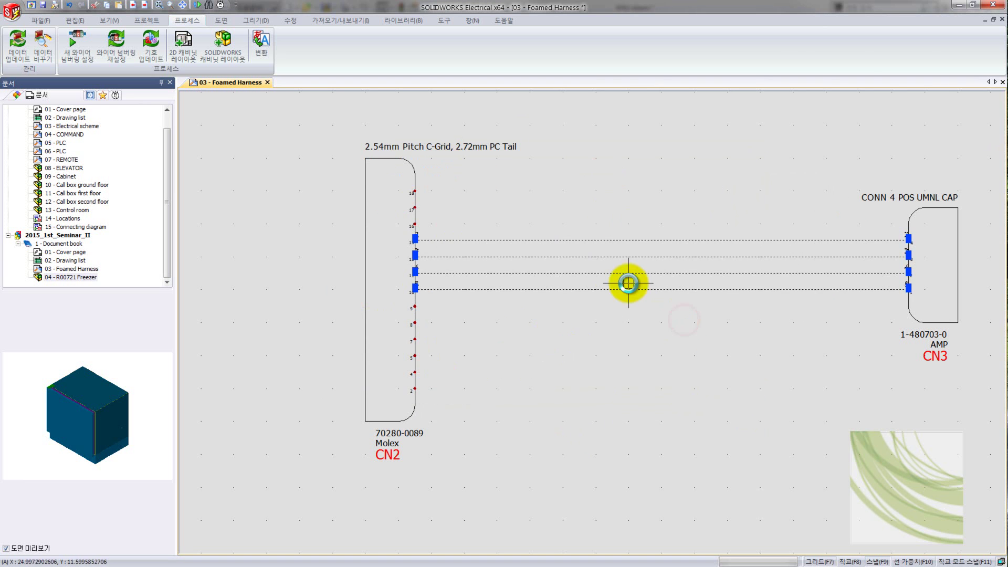
{"action": "left_click", "coordinate": [116, 48]}
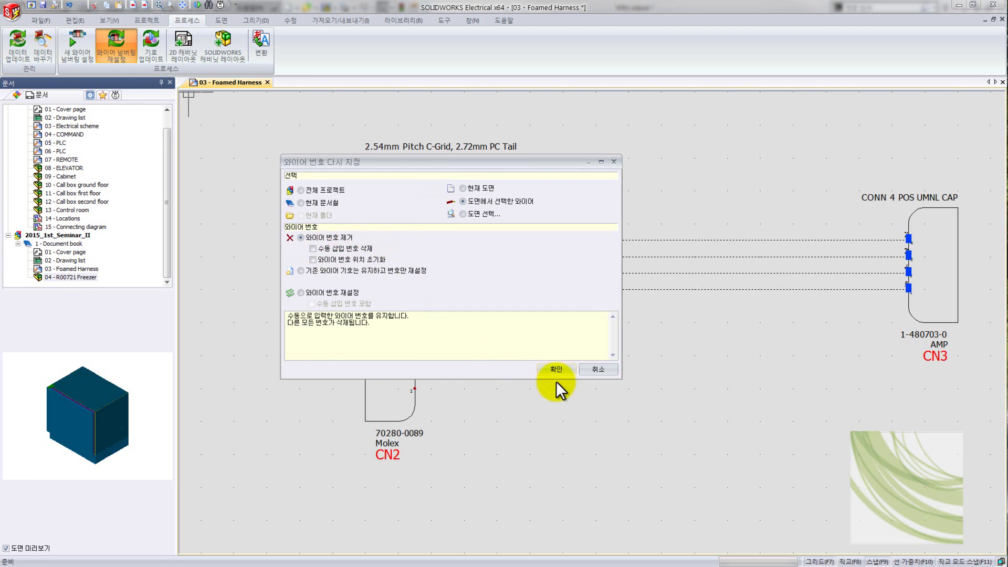
{"action": "left_click", "coordinate": [543, 370]}
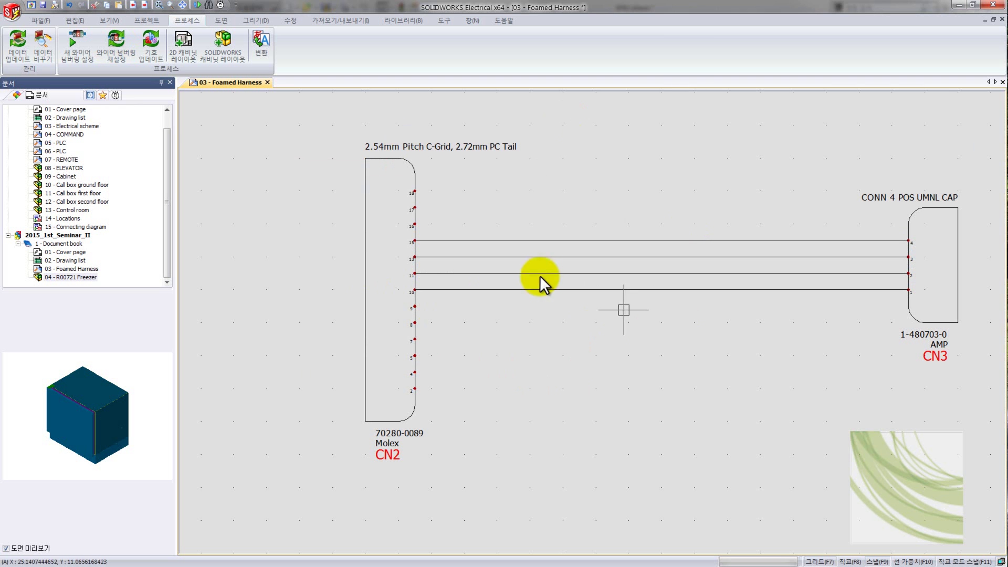
{"action": "middle_click_drag", "start_coordinate": [459, 284], "coordinate": [617, 274]}
{"action": "scroll", "coordinate": [383, 292], "scroll_direction": "down", "scroll_amount": 3}
{"action": "scroll", "coordinate": [518, 244], "scroll_direction": "down", "scroll_amount": 3}
{"action": "scroll", "coordinate": [518, 244], "scroll_direction": "up", "scroll_amount": 5}
{"action": "middle_click_drag", "start_coordinate": [518, 243], "coordinate": [444, 268]}
{"action": "scroll", "coordinate": [551, 259], "scroll_direction": "up", "scroll_amount": 2}
Step: Check wire 15 near connector C4, then return the view to both harness connectors
{"action": "left_click", "coordinate": [562, 273]}
{"action": "key", "text": "Escape"}
{"action": "middle_click_drag", "start_coordinate": [912, 371], "coordinate": [753, 385]}
{"action": "scroll", "coordinate": [754, 385], "scroll_direction": "down", "scroll_amount": 2}
{"action": "scroll", "coordinate": [798, 349], "scroll_direction": "down", "scroll_amount": 3}
{"action": "middle_click_drag", "start_coordinate": [799, 349], "coordinate": [547, 304]}
{"action": "scroll", "coordinate": [578, 310], "scroll_direction": "up", "scroll_amount": 5}
{"action": "middle_click_drag", "start_coordinate": [643, 369], "coordinate": [462, 339]}
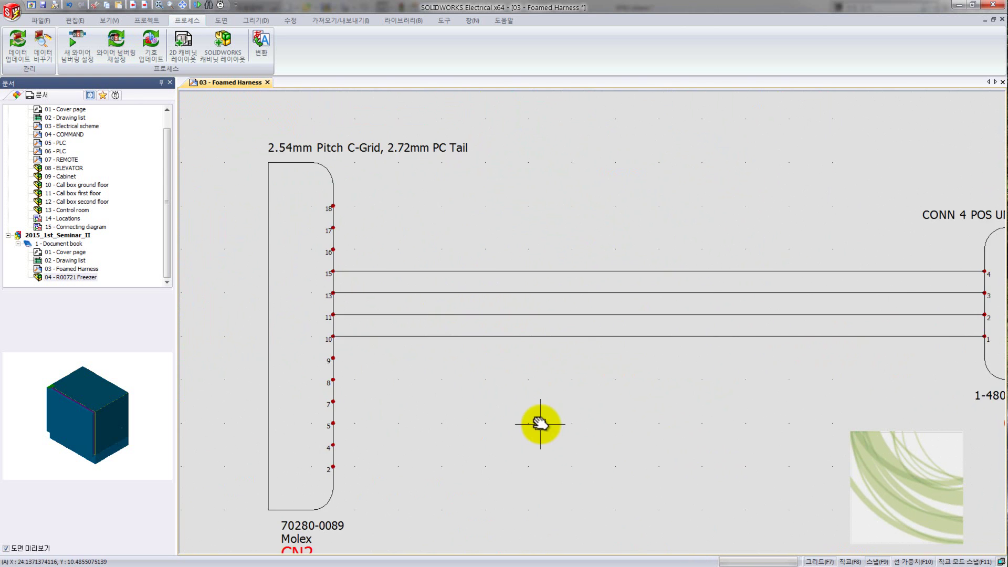
Step: Number the unnumbered wires so CN2 and CN3 show labels 2_AWG_검은색 through 5_AWG_검은색
{"action": "left_click", "coordinate": [71, 48]}
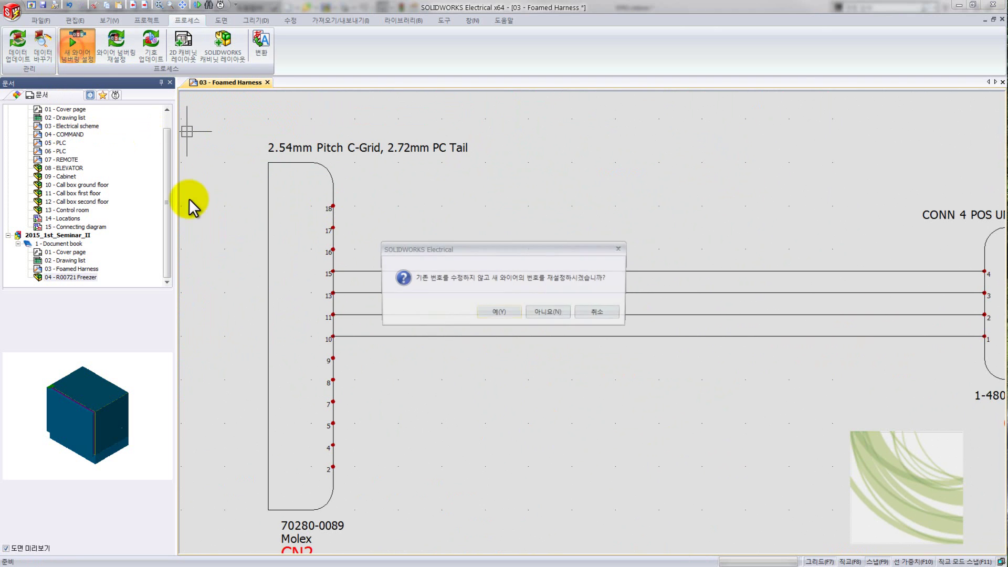
{"action": "left_click", "coordinate": [491, 311]}
{"action": "scroll", "coordinate": [377, 283], "scroll_direction": "up", "scroll_amount": 2}
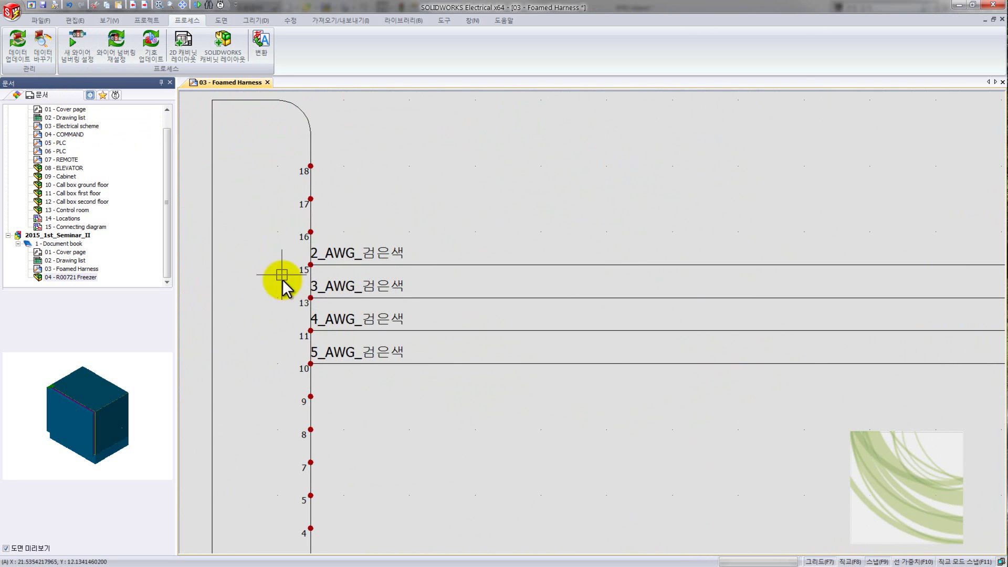
{"action": "scroll", "coordinate": [405, 410], "scroll_direction": "down", "scroll_amount": 1}
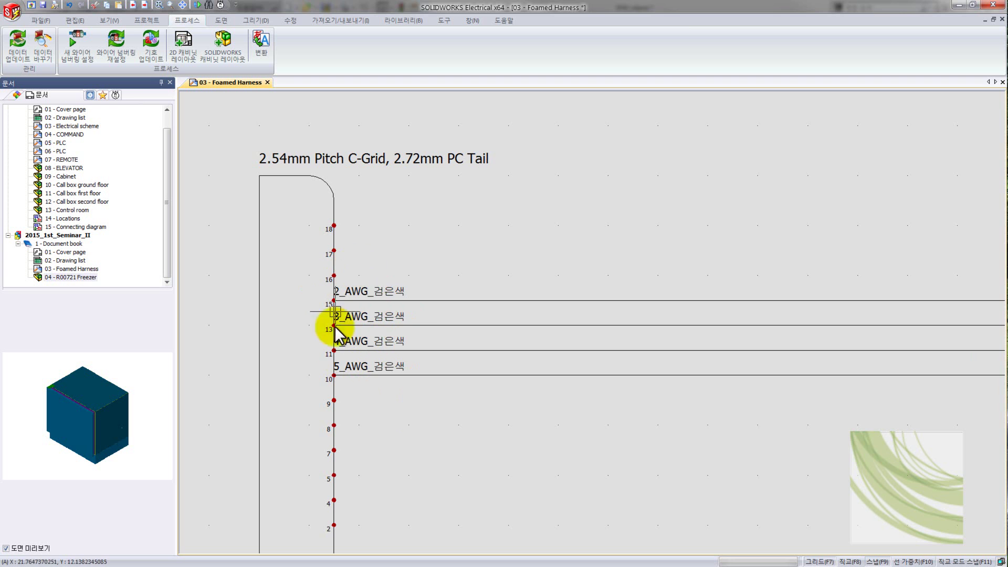
{"action": "mouse_move", "coordinate": [703, 481]}
{"action": "middle_mouse_down"}
{"action": "mouse_move", "coordinate": [641, 444]}
{"action": "mouse_move", "coordinate": [511, 444]}
{"action": "middle_mouse_up"}
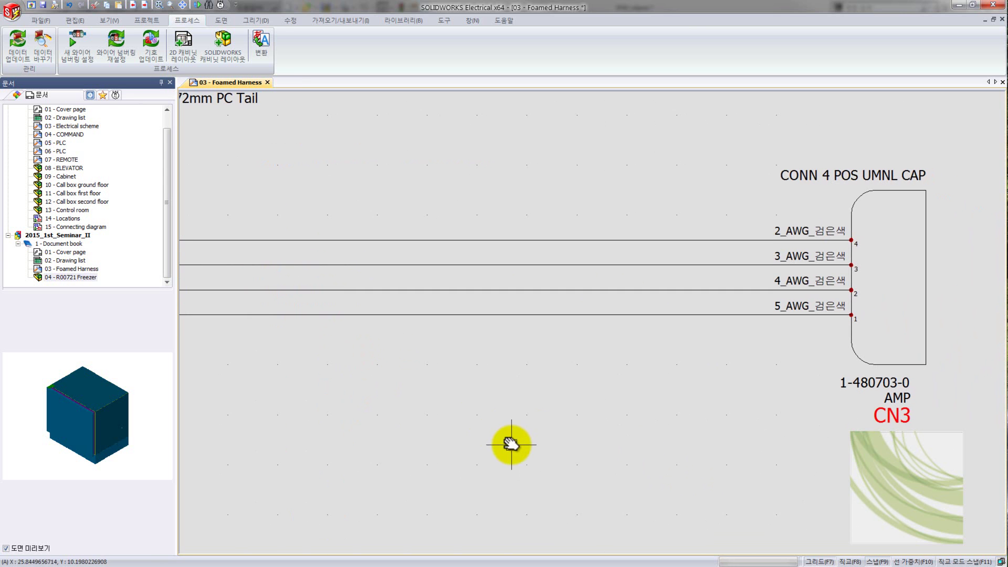
{"action": "scroll", "coordinate": [511, 444], "scroll_direction": "down", "scroll_amount": 3}
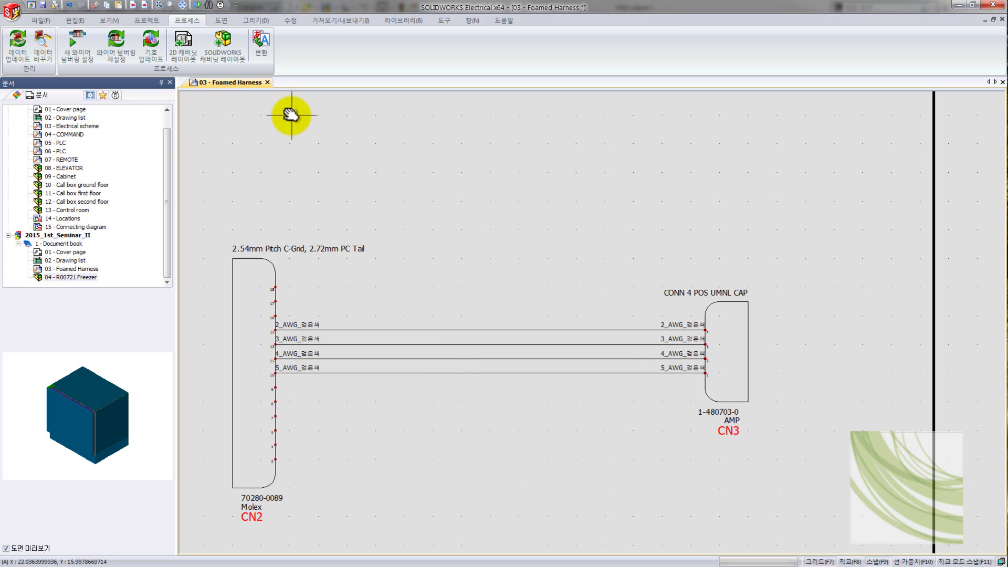
{"action": "left_click", "coordinate": [383, 20]}
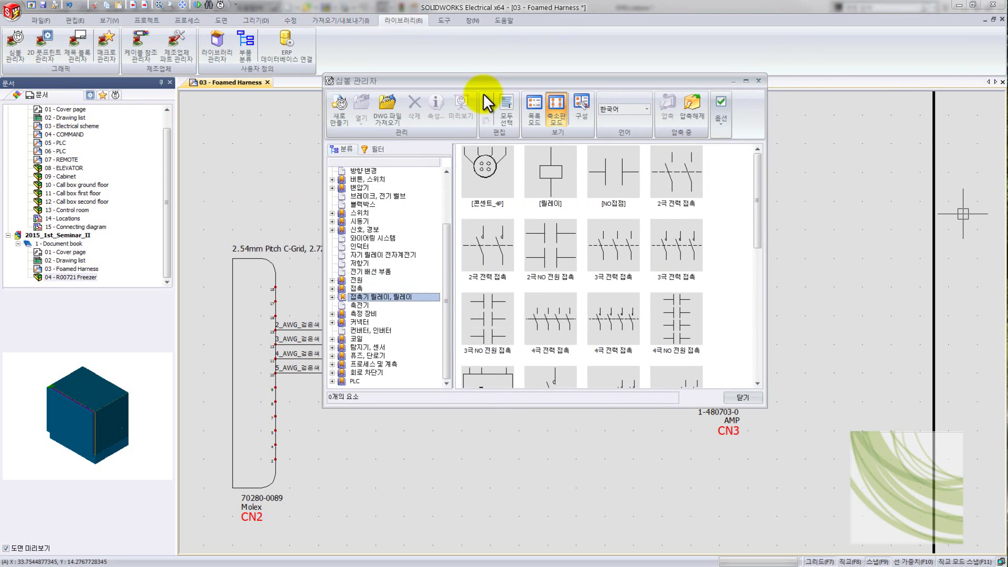
{"action": "left_click_drag", "start_coordinate": [483, 94], "coordinate": [492, 130]}
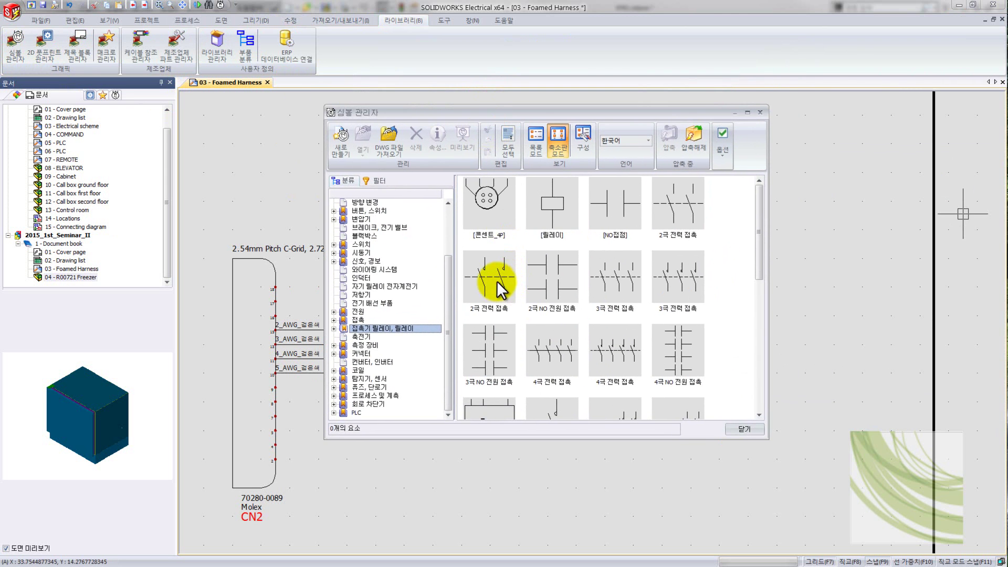
{"action": "left_click", "coordinate": [483, 272]}
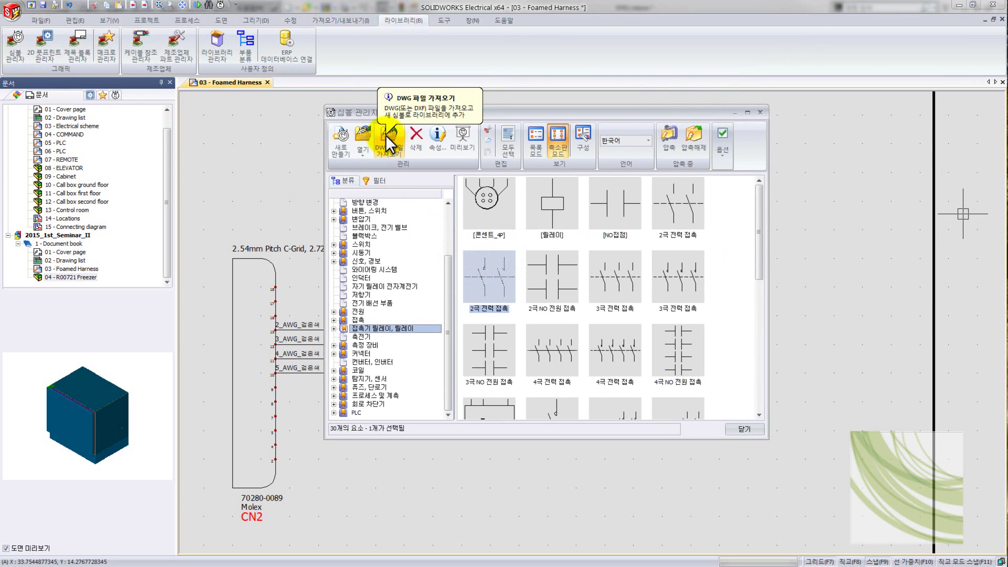
{"action": "double_click", "coordinate": [490, 287]}
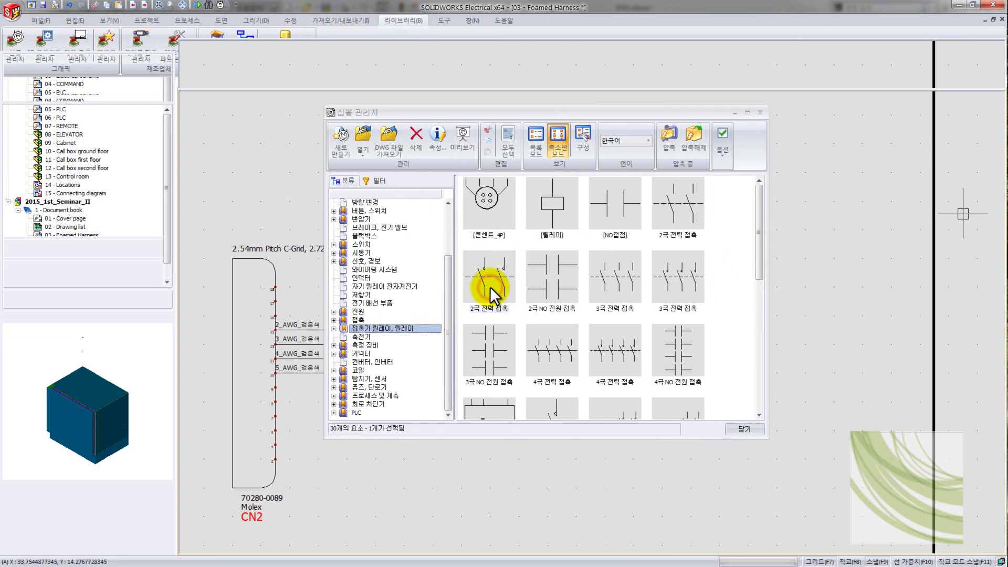
{"action": "middle_click_drag", "start_coordinate": [687, 299], "coordinate": [660, 237]}
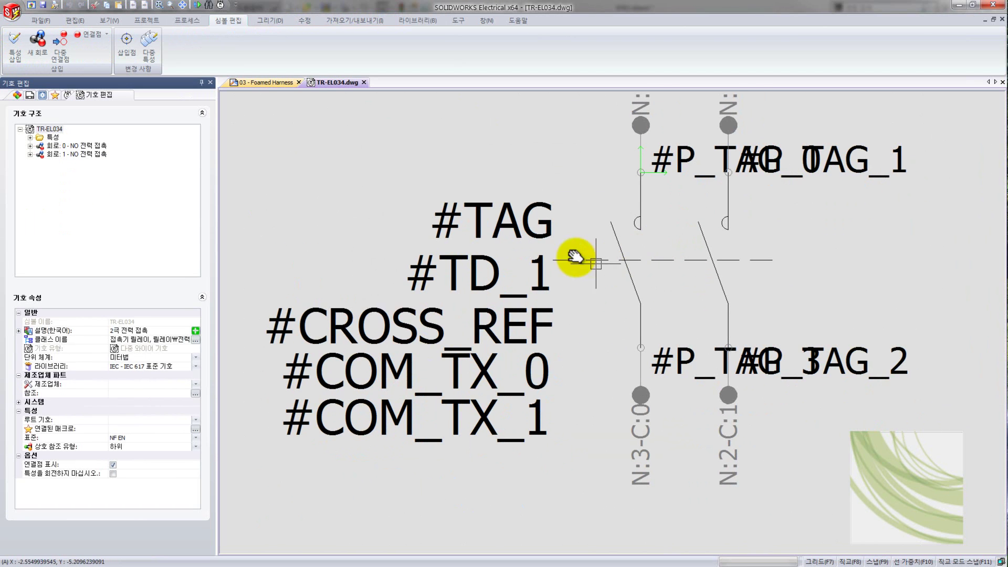
{"action": "scroll", "coordinate": [598, 266], "scroll_direction": "down", "scroll_amount": 1}
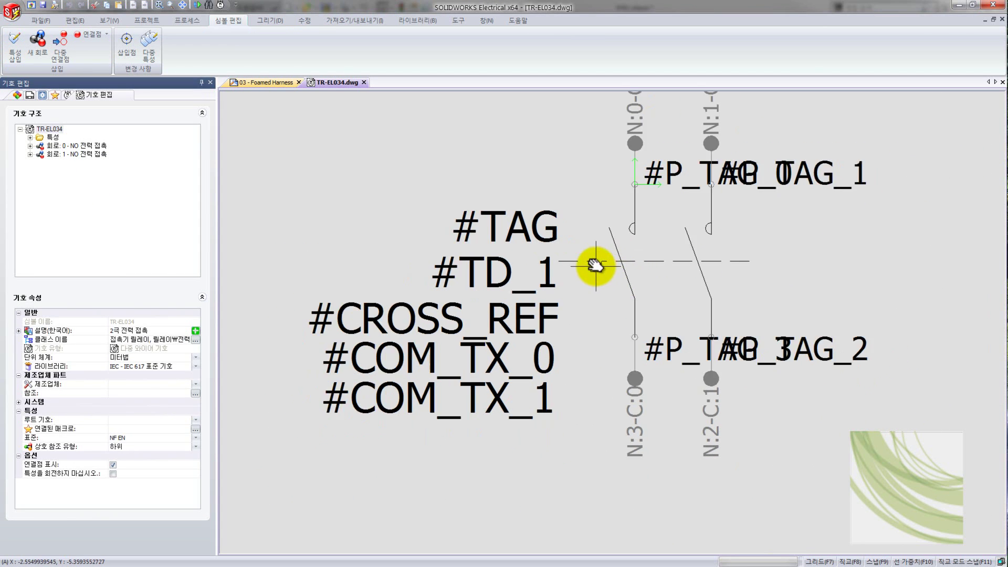
{"action": "left_click", "coordinate": [364, 82]}
{"action": "left_click", "coordinate": [523, 314]}
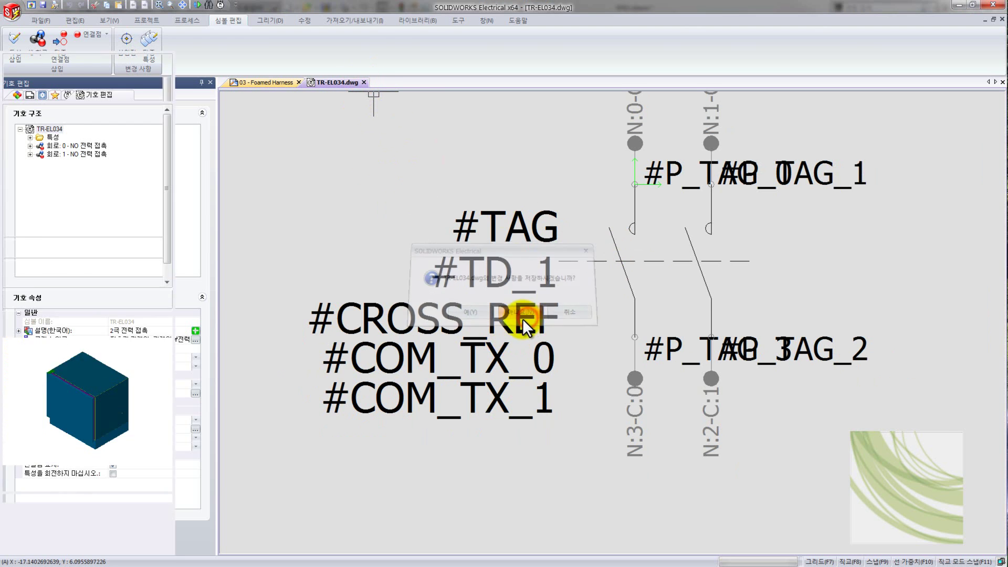
{"action": "middle_click_drag", "start_coordinate": [466, 364], "coordinate": [491, 342]}
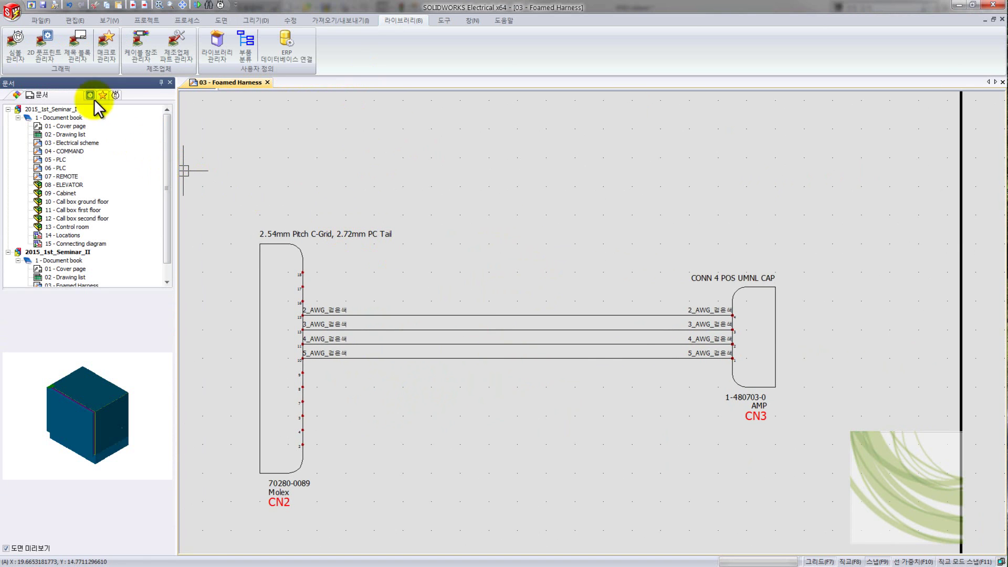
{"action": "left_click", "coordinate": [15, 45]}
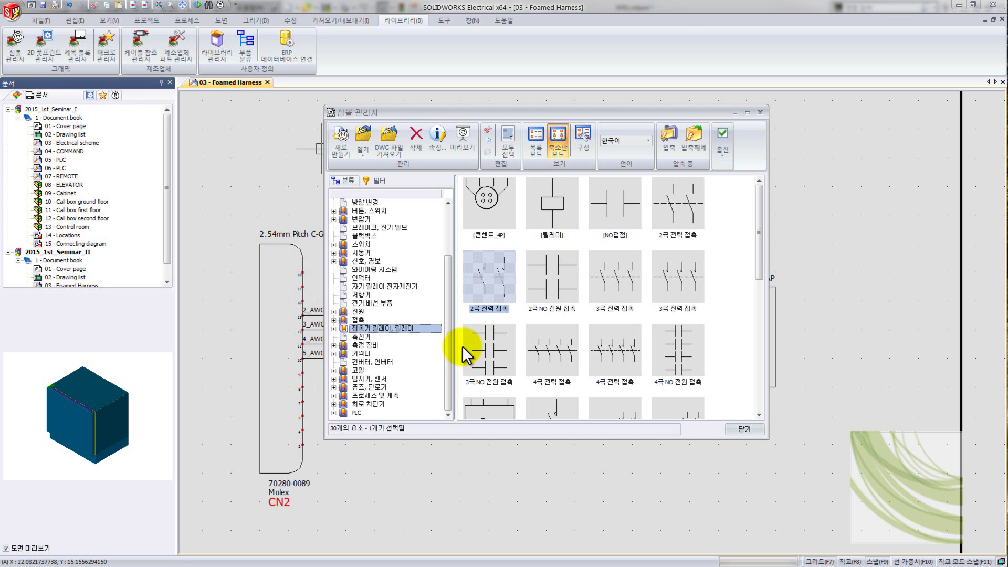
{"action": "right_click", "coordinate": [492, 285]}
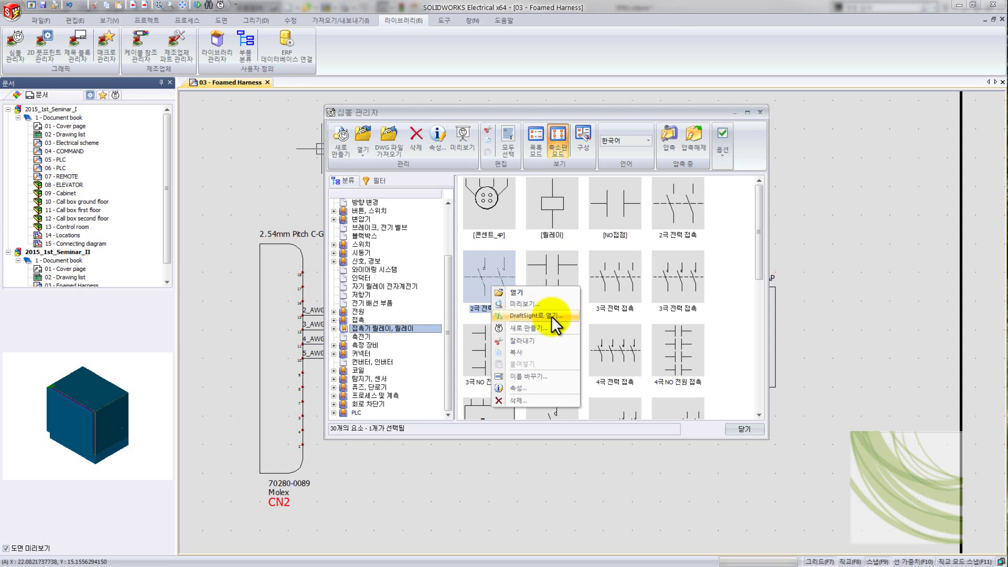
{"action": "left_click", "coordinate": [483, 275]}
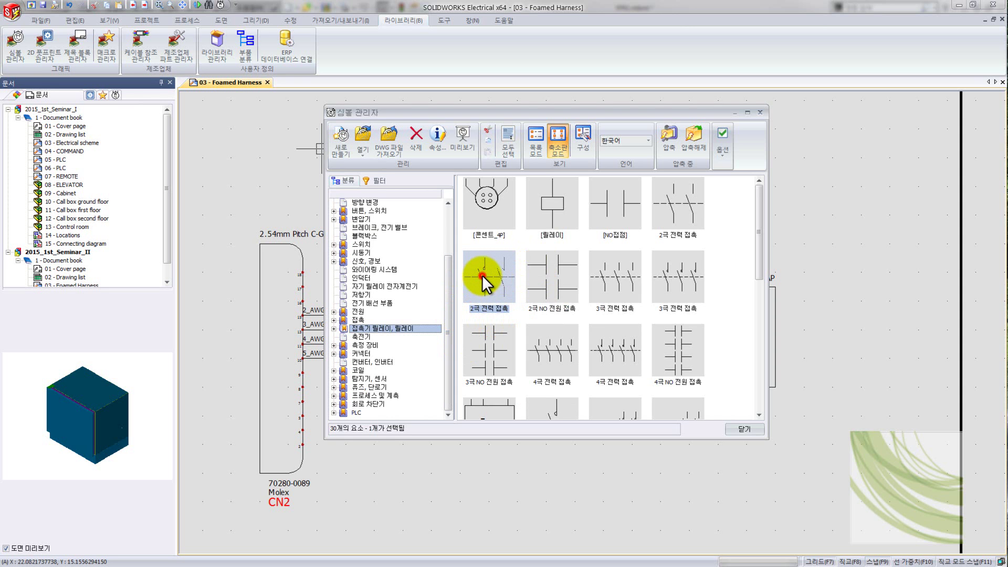
{"action": "double_click", "coordinate": [484, 279]}
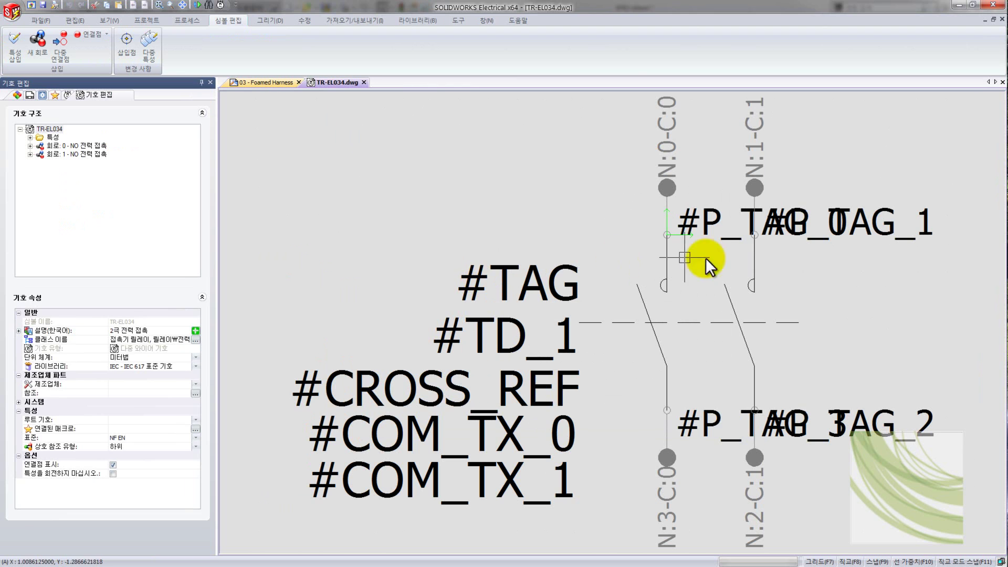
{"action": "scroll", "coordinate": [637, 435], "scroll_direction": "down", "scroll_amount": 2}
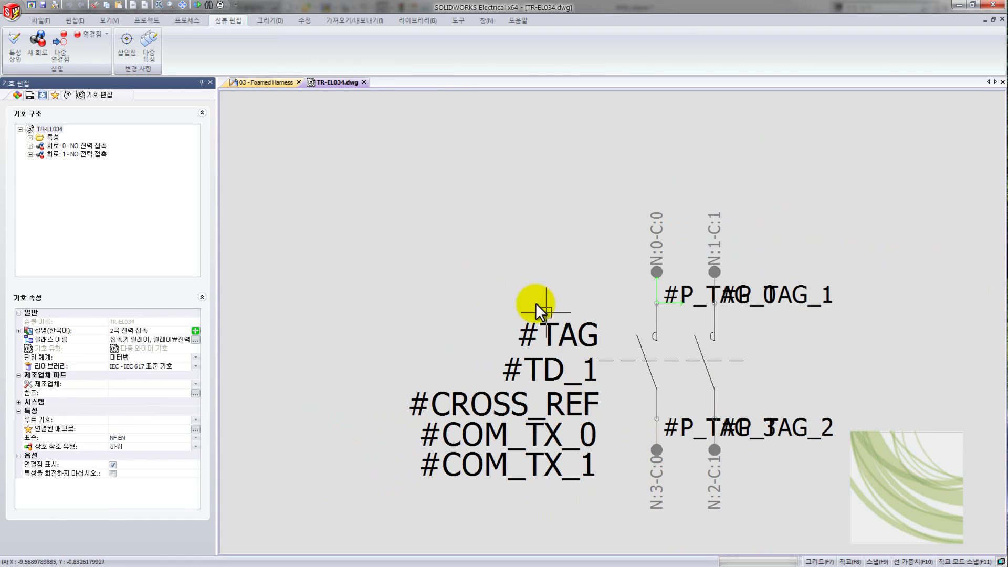
{"action": "left_click", "coordinate": [364, 83]}
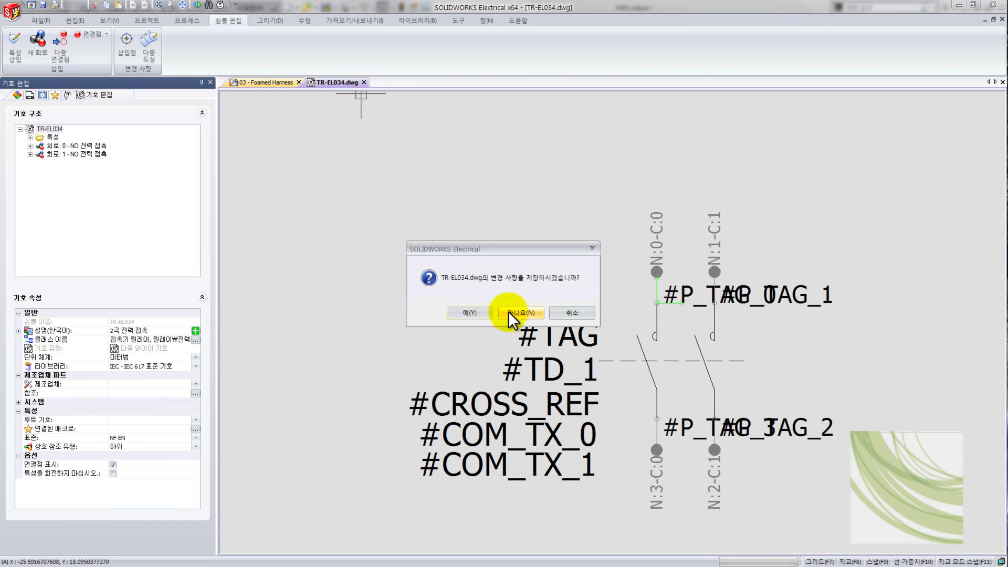
{"action": "left_click", "coordinate": [521, 313]}
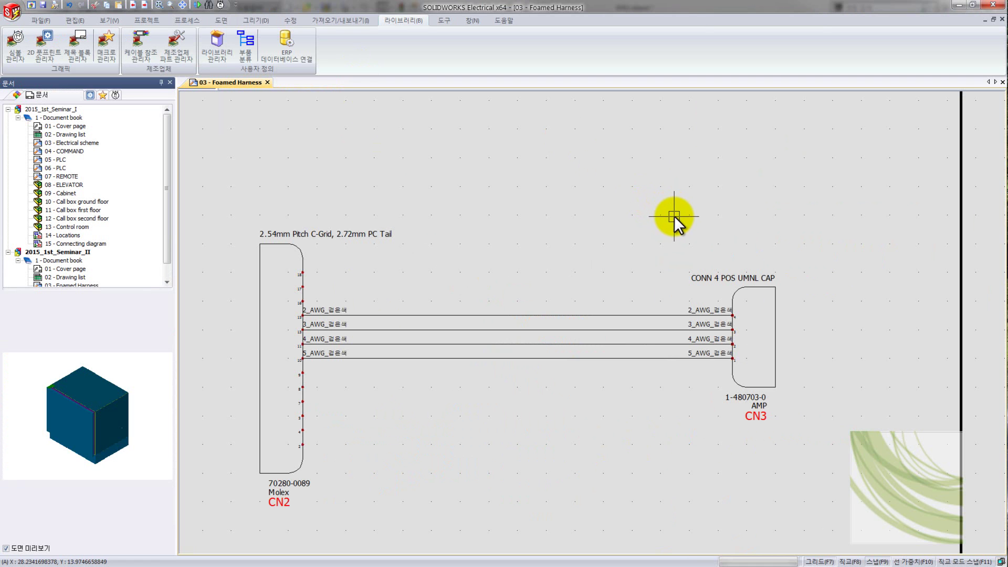
Step: Window-select the CN2 and CN3 connectors with their four wires and delete them
{"action": "scroll", "coordinate": [430, 357], "scroll_direction": "down", "scroll_amount": 2}
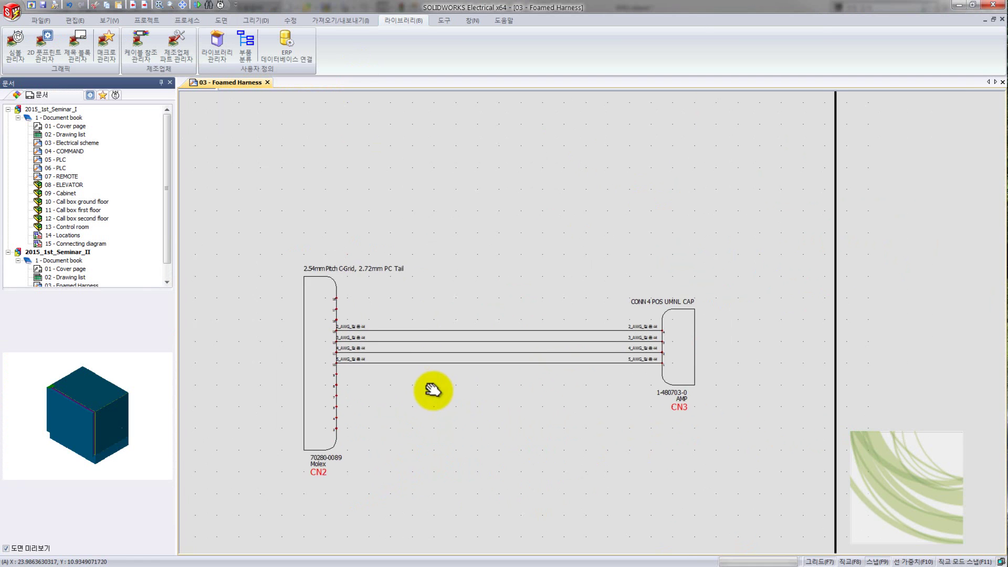
{"action": "scroll", "coordinate": [432, 389], "scroll_direction": "down", "scroll_amount": 5}
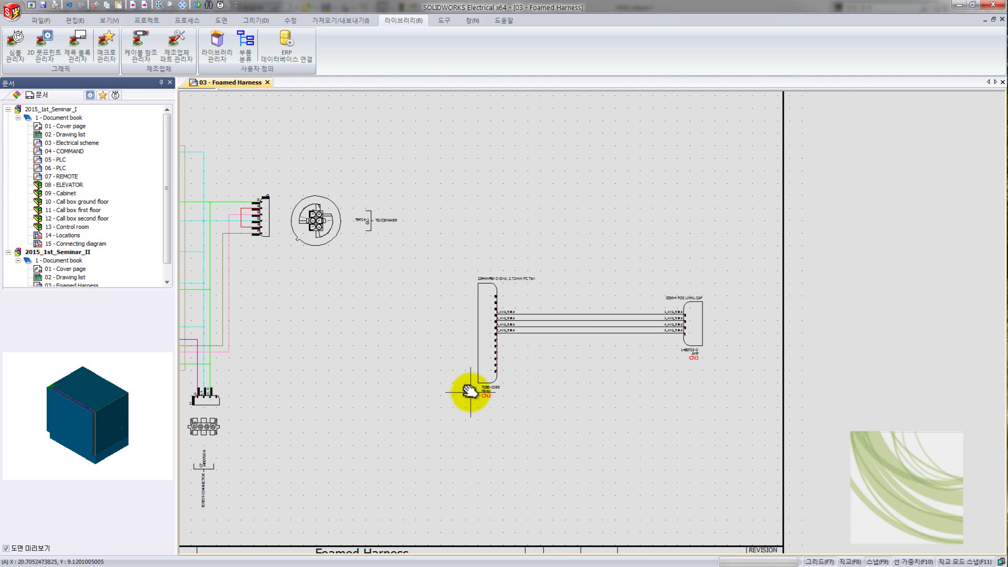
{"action": "middle_click_drag", "start_coordinate": [471, 391], "coordinate": [532, 375]}
{"action": "left_click", "coordinate": [513, 218]}
{"action": "left_click", "coordinate": [796, 428]}
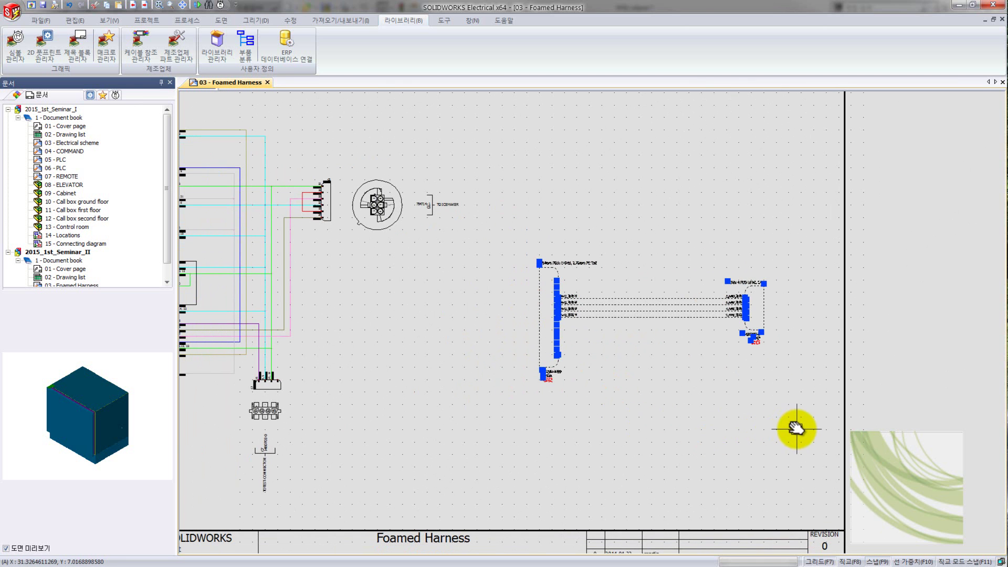
{"action": "key", "text": "Delete"}
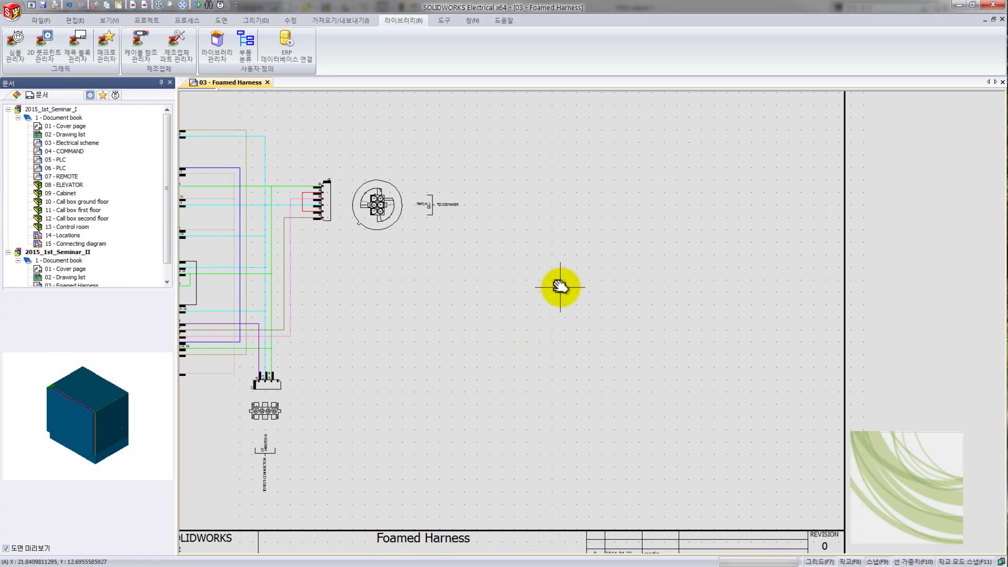
{"action": "scroll", "coordinate": [560, 286], "scroll_direction": "down", "scroll_amount": 2}
{"action": "scroll", "coordinate": [548, 326], "scroll_direction": "down", "scroll_amount": 3}
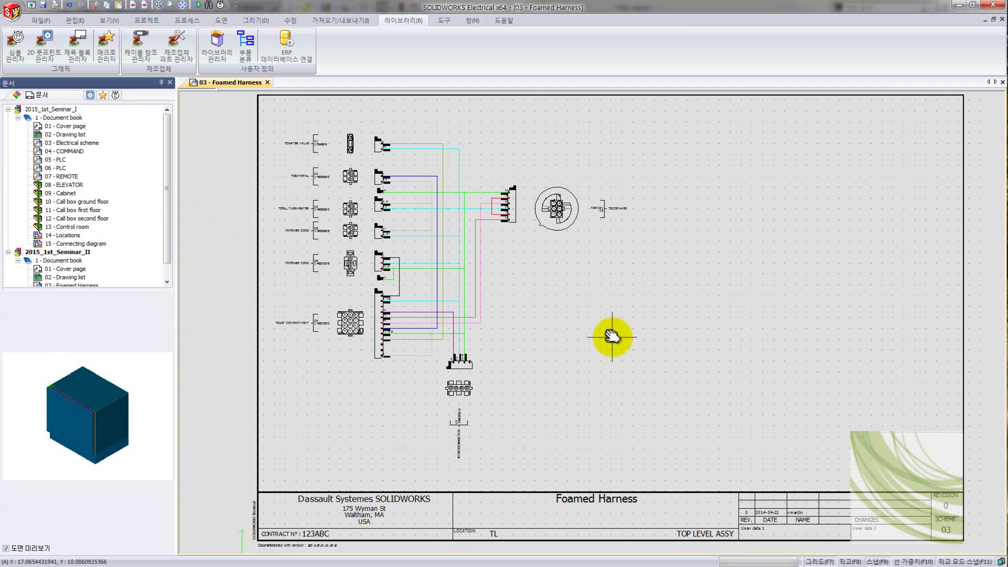